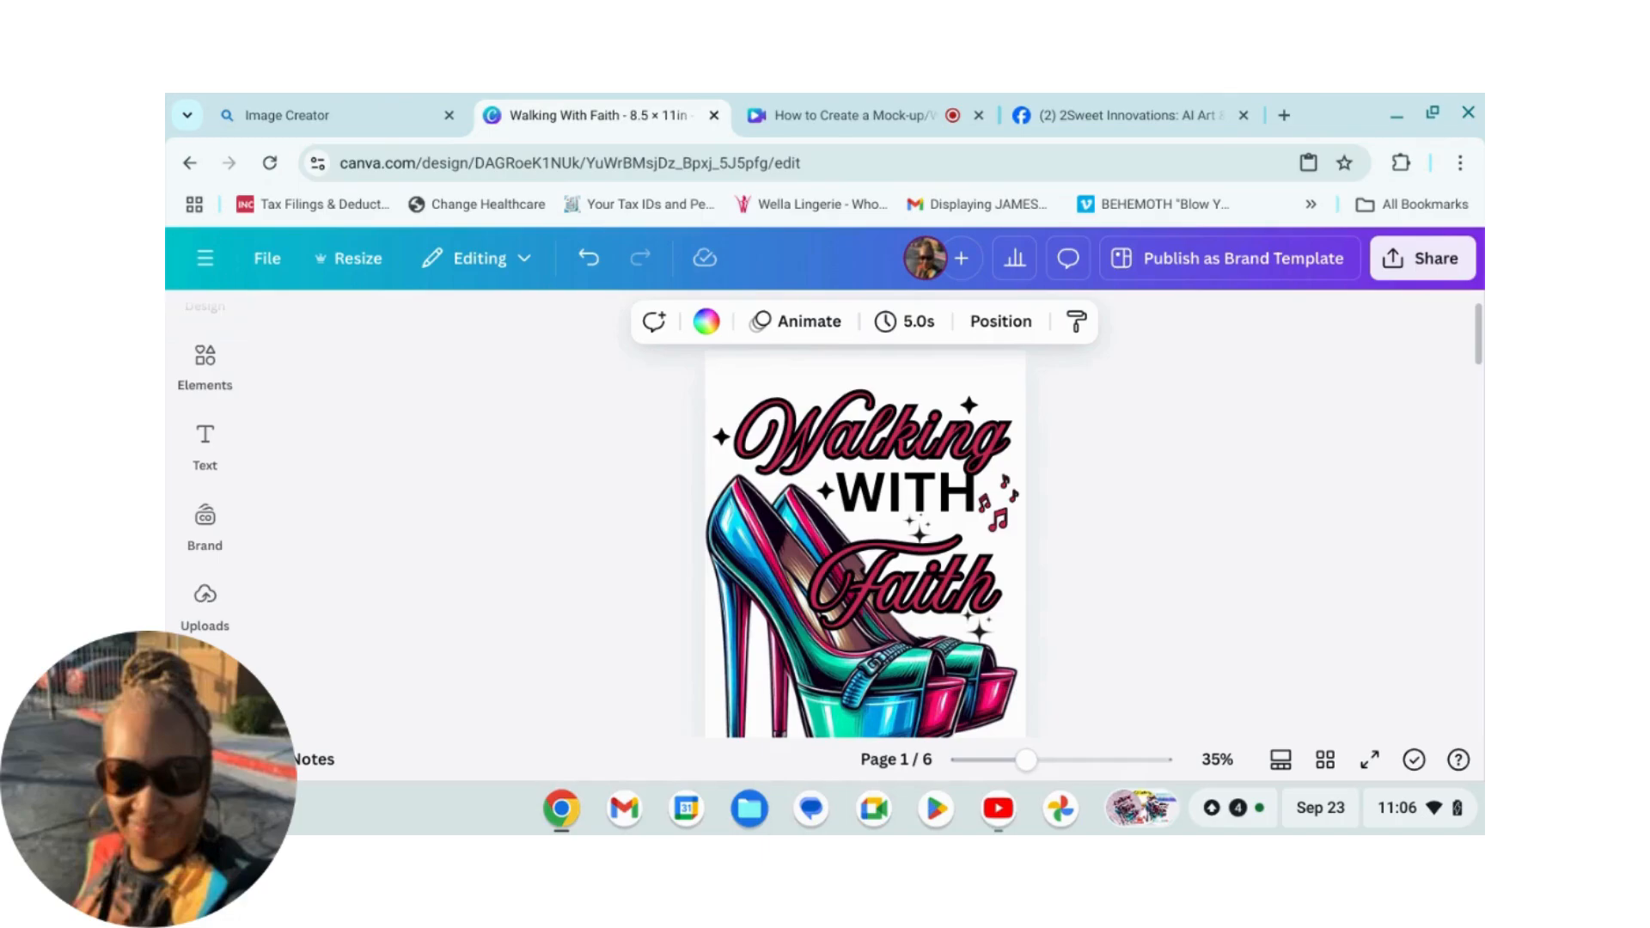
Step: Browse through the design's pages down to the blank sixth page
scroll(1264, 512, "down", 1)
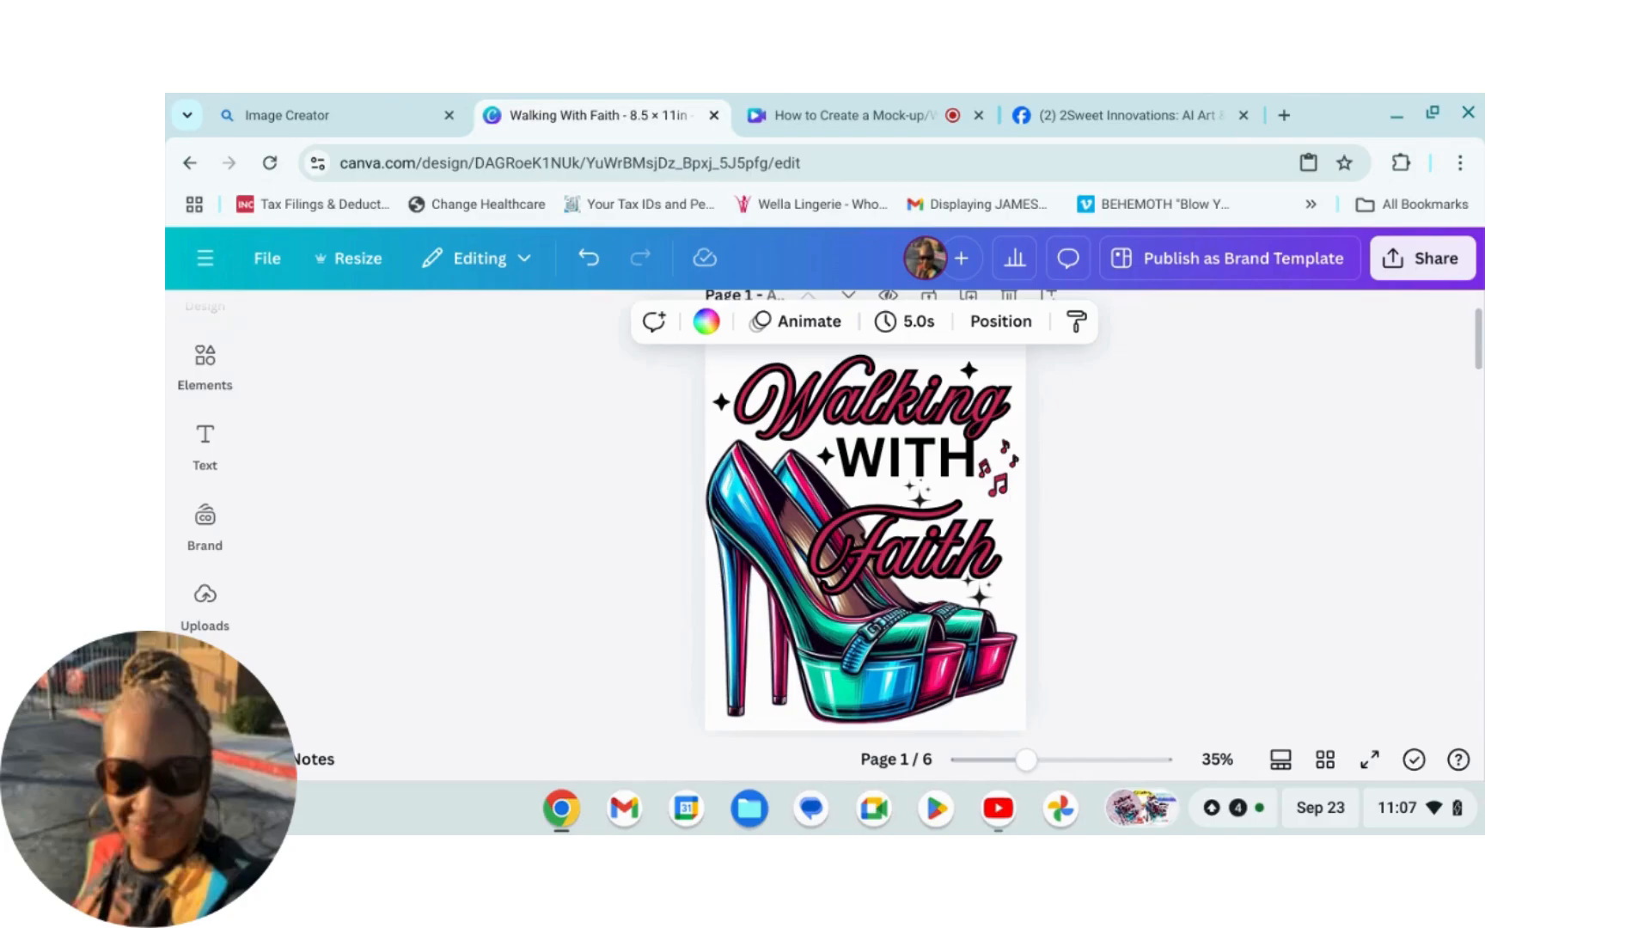
left_click_drag(1045, 774, 1016, 774)
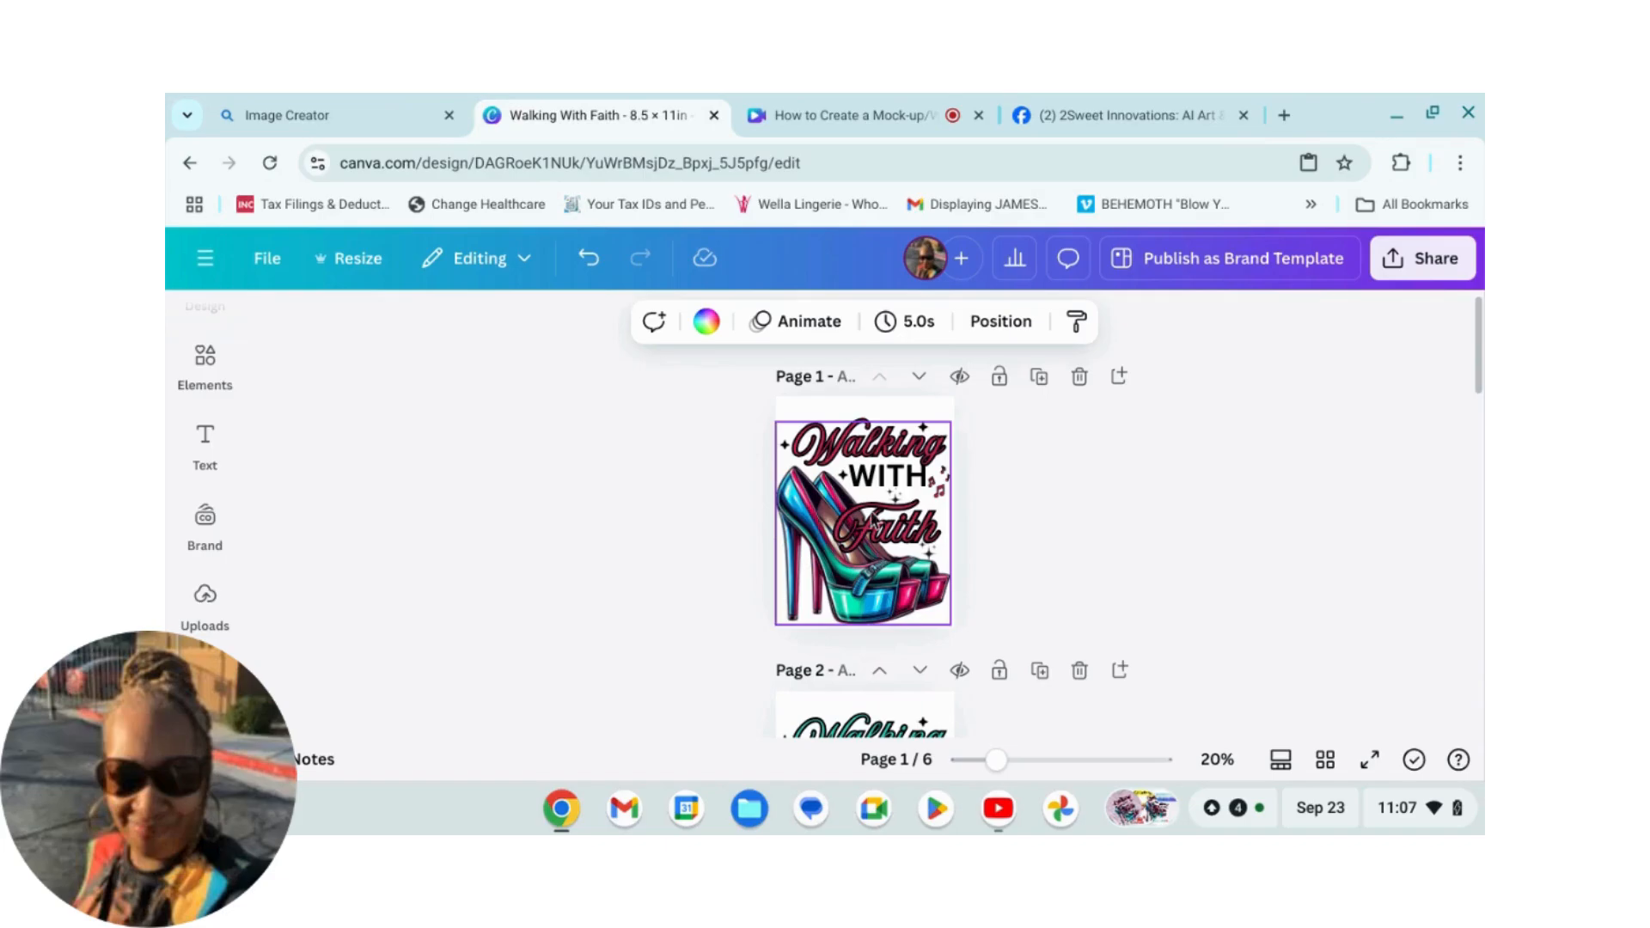
scroll(1327, 612, "down", 3)
scroll(1303, 615, "down", 5)
scroll(1255, 608, "down", 5)
scroll(1219, 619, "down", 5)
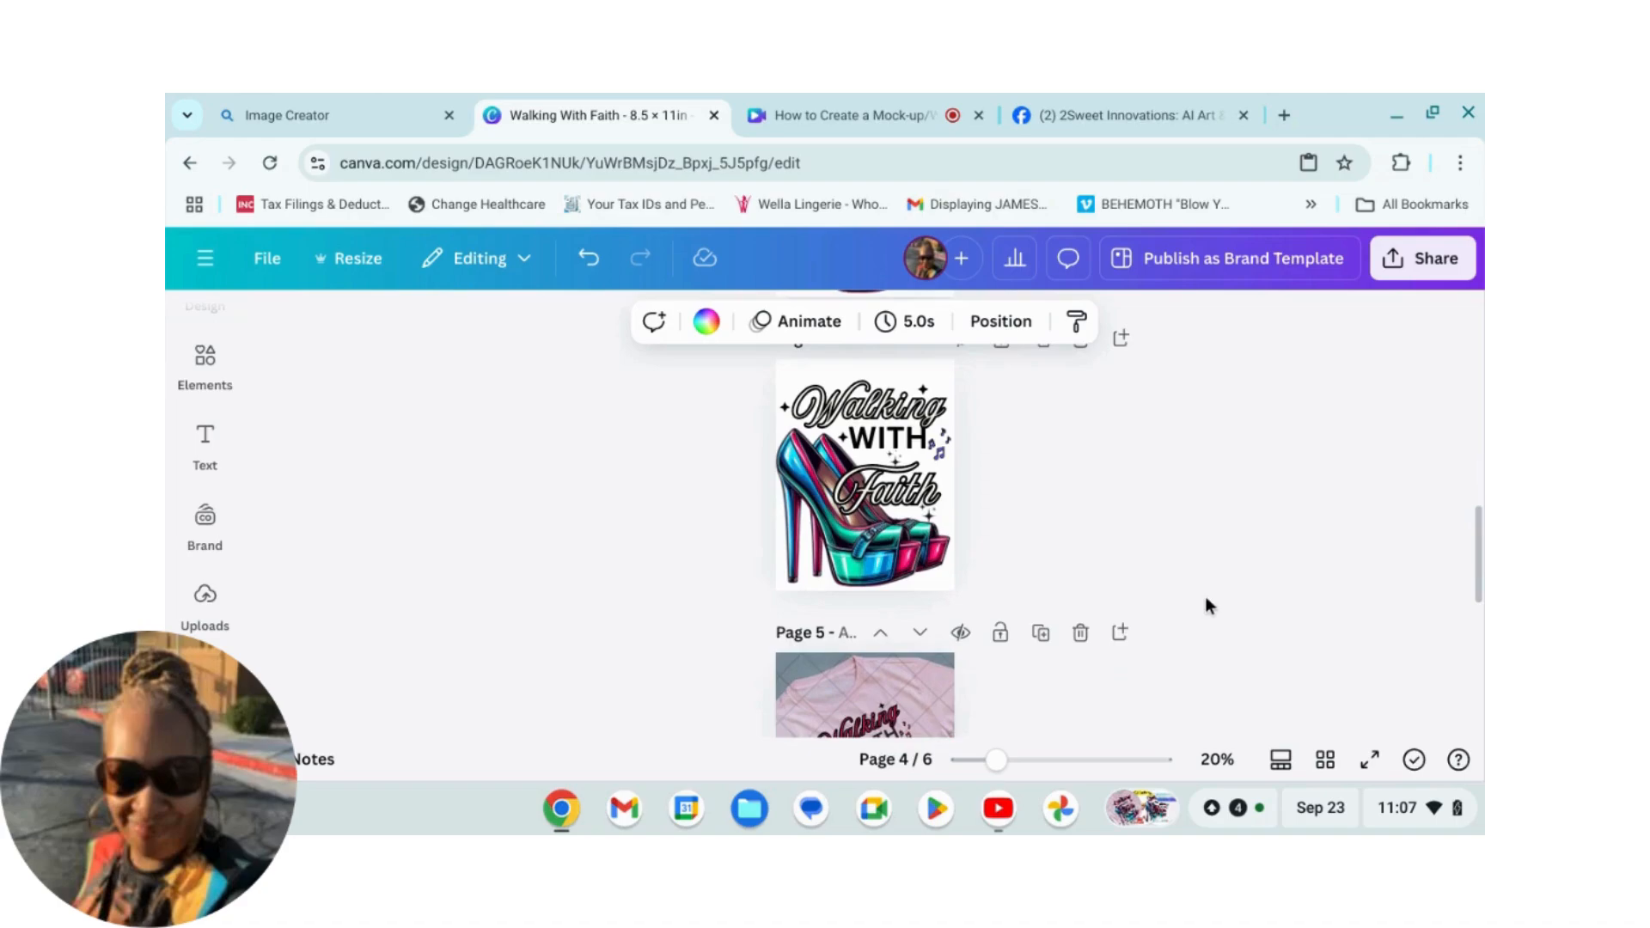
scroll(1205, 606, "down", 4)
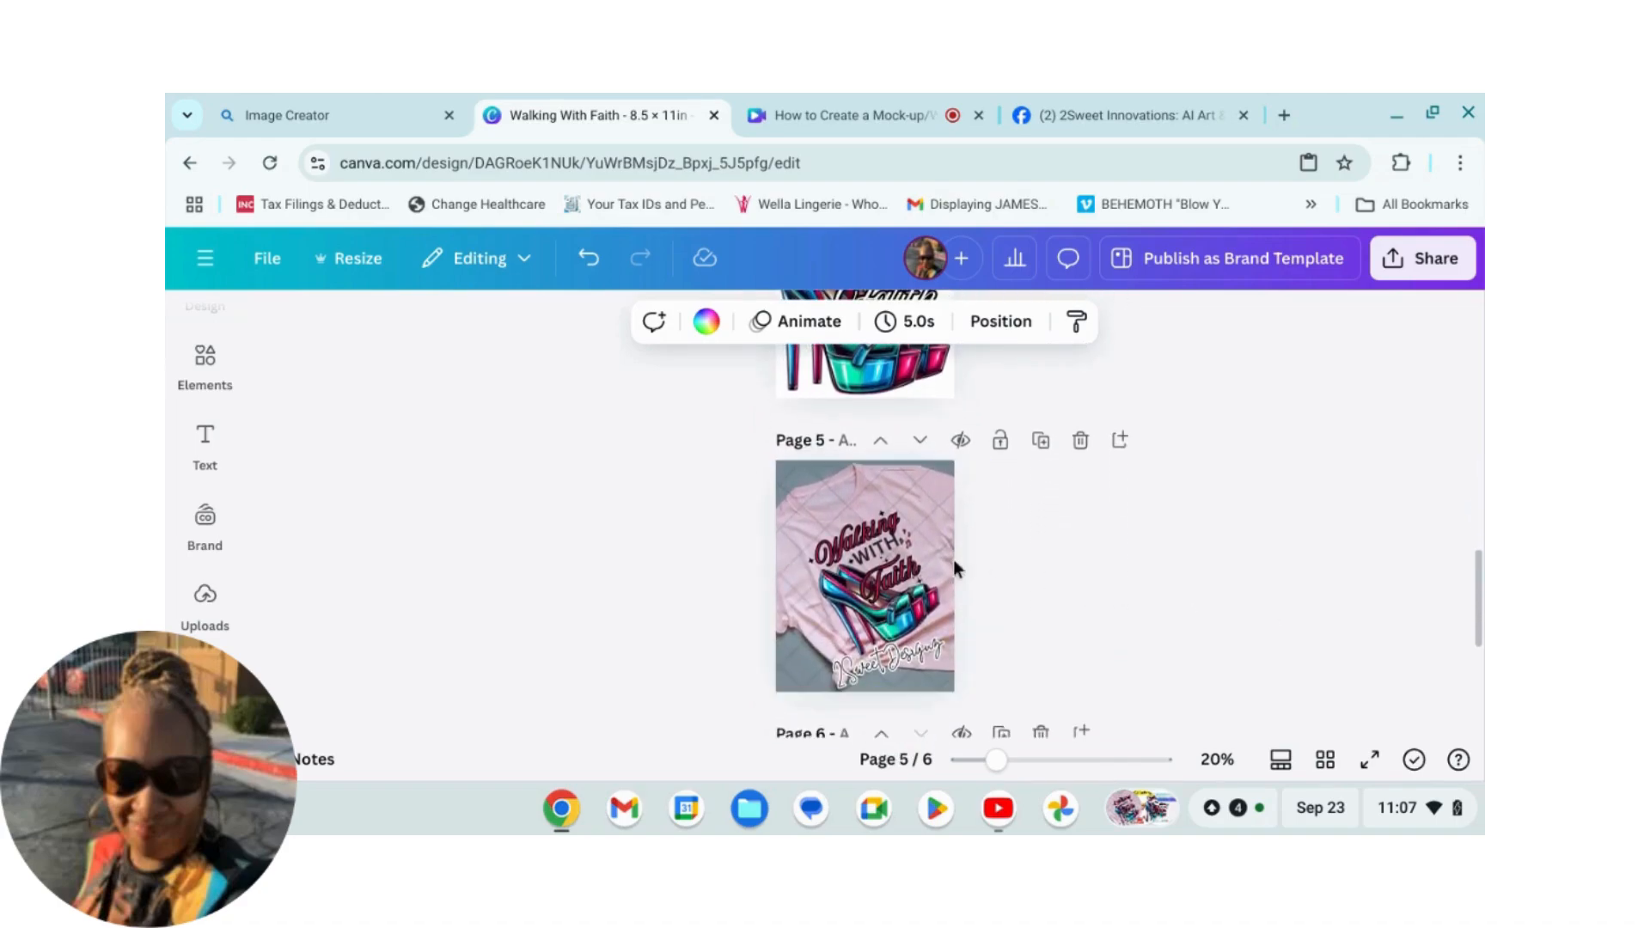
scroll(1029, 567, "down", 3)
scroll(1162, 574, "down", 3)
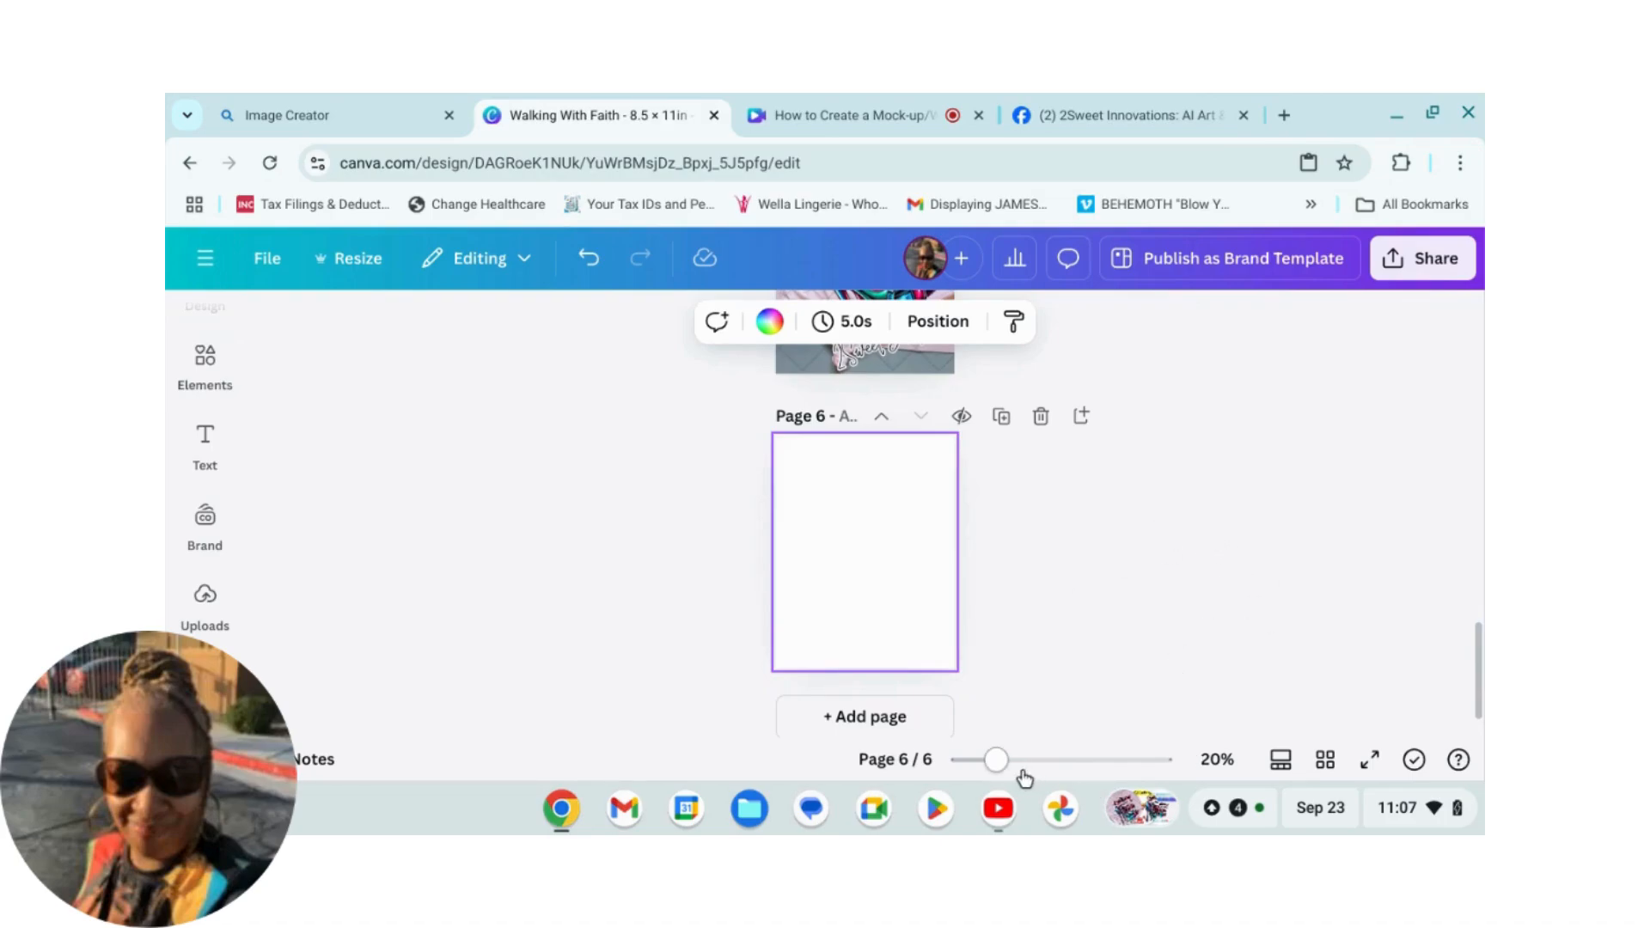
left_click_drag(997, 760, 1022, 758)
scroll(1162, 618, "down", 1)
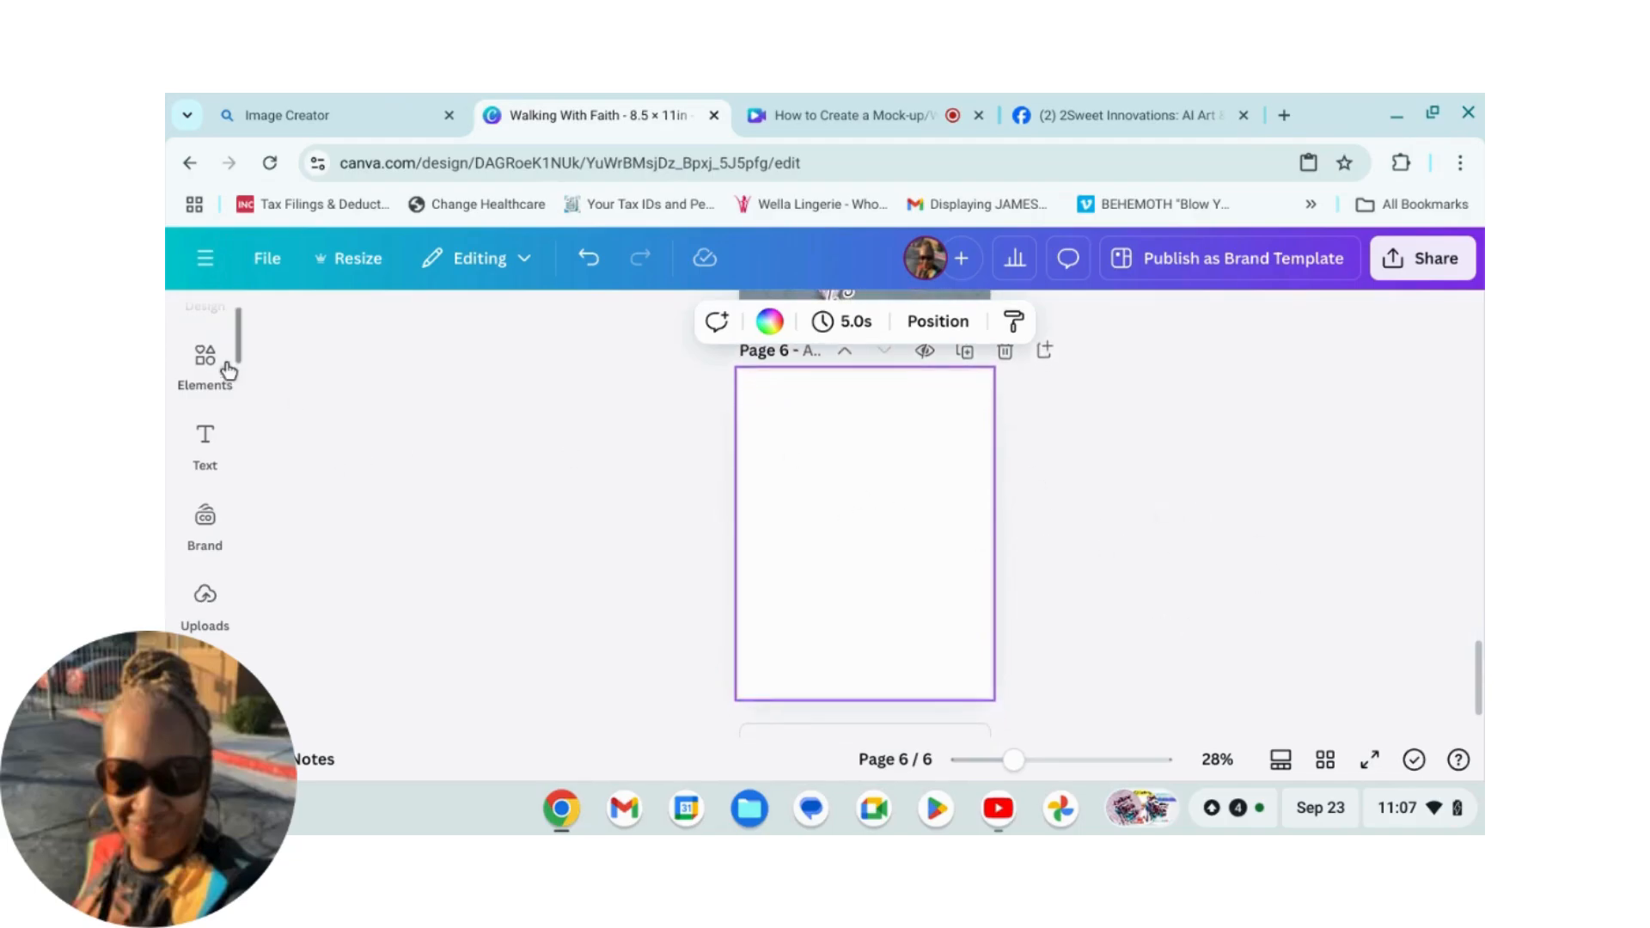
Step: Search the elements library for women's t-shirt mock-ups
left_click(206, 361)
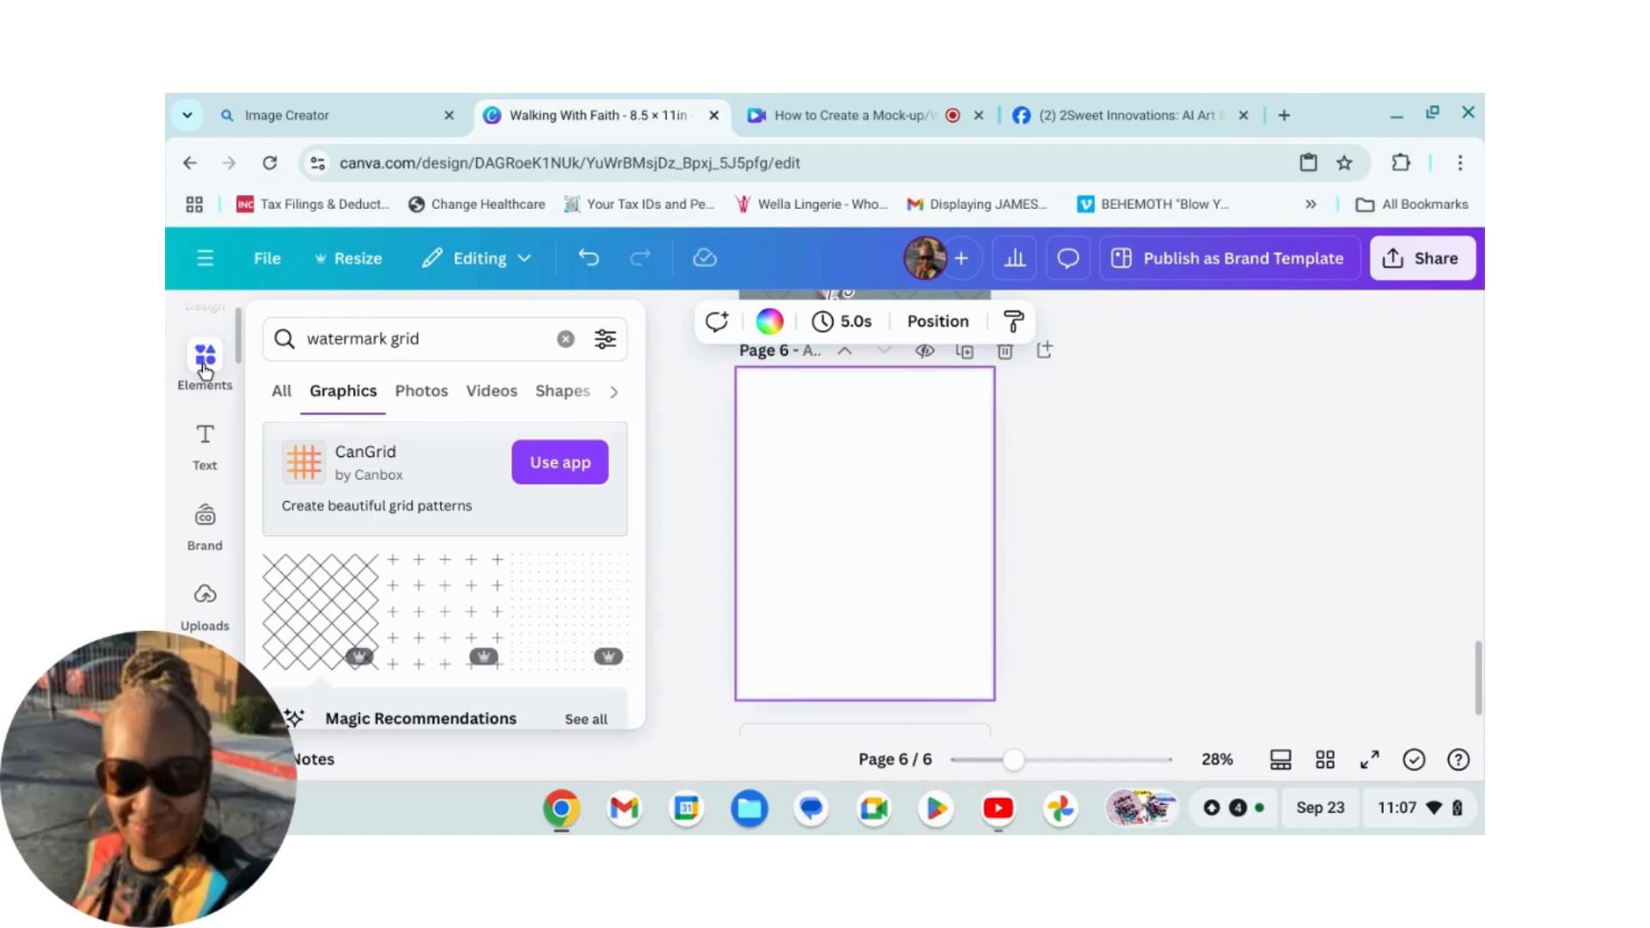
left_click(565, 330)
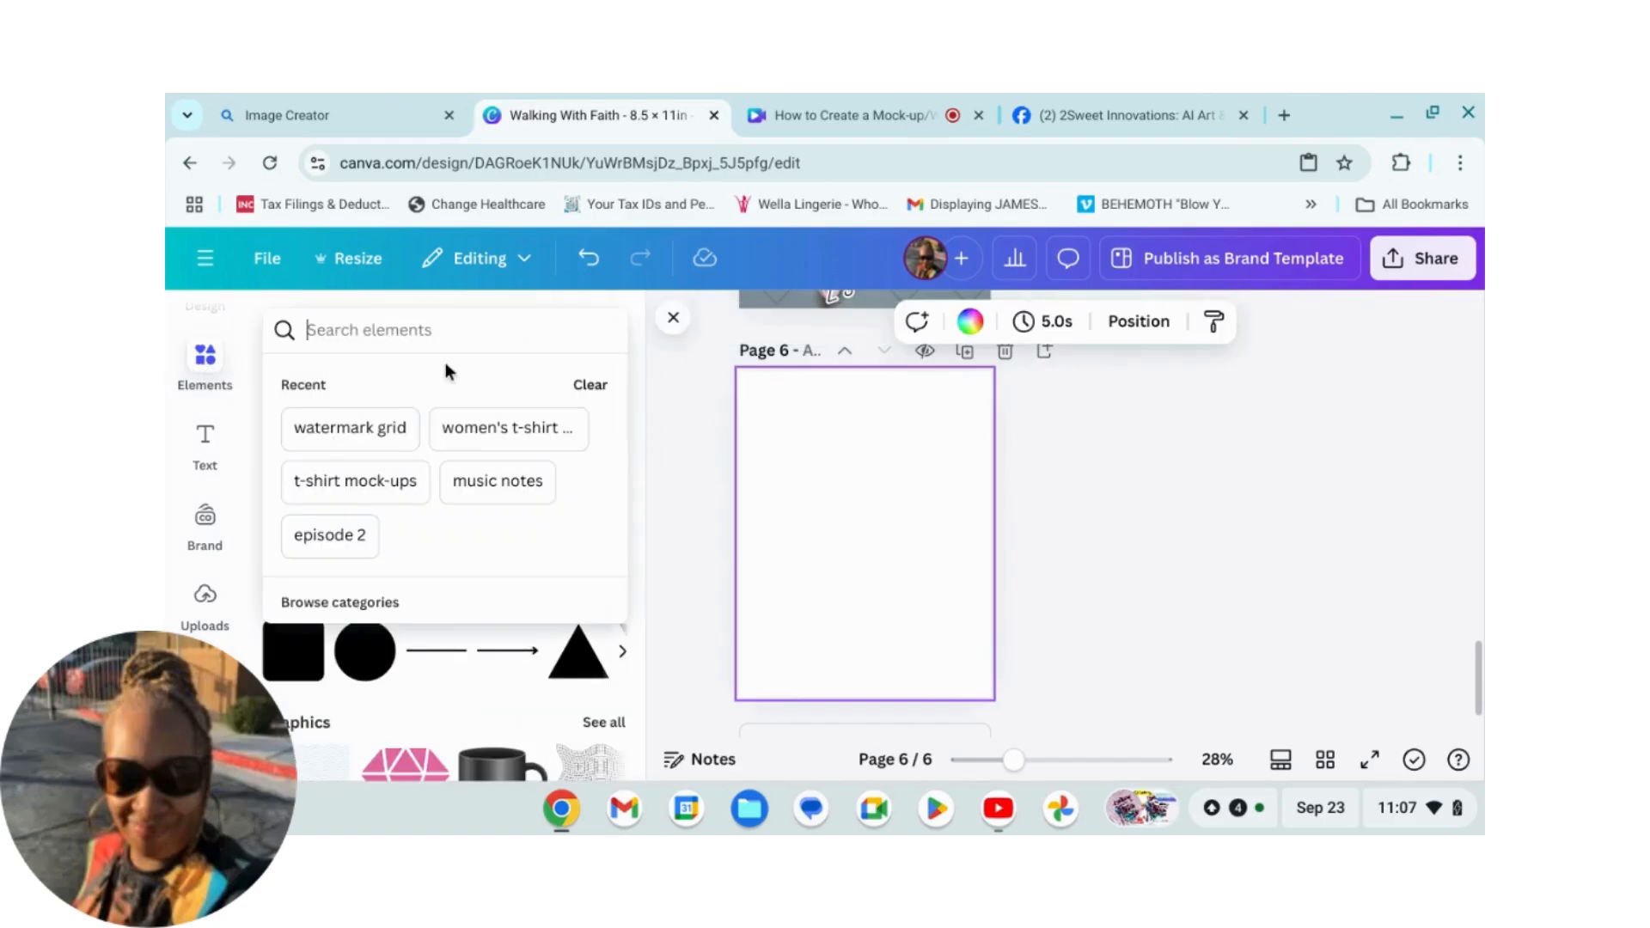
type("women's")
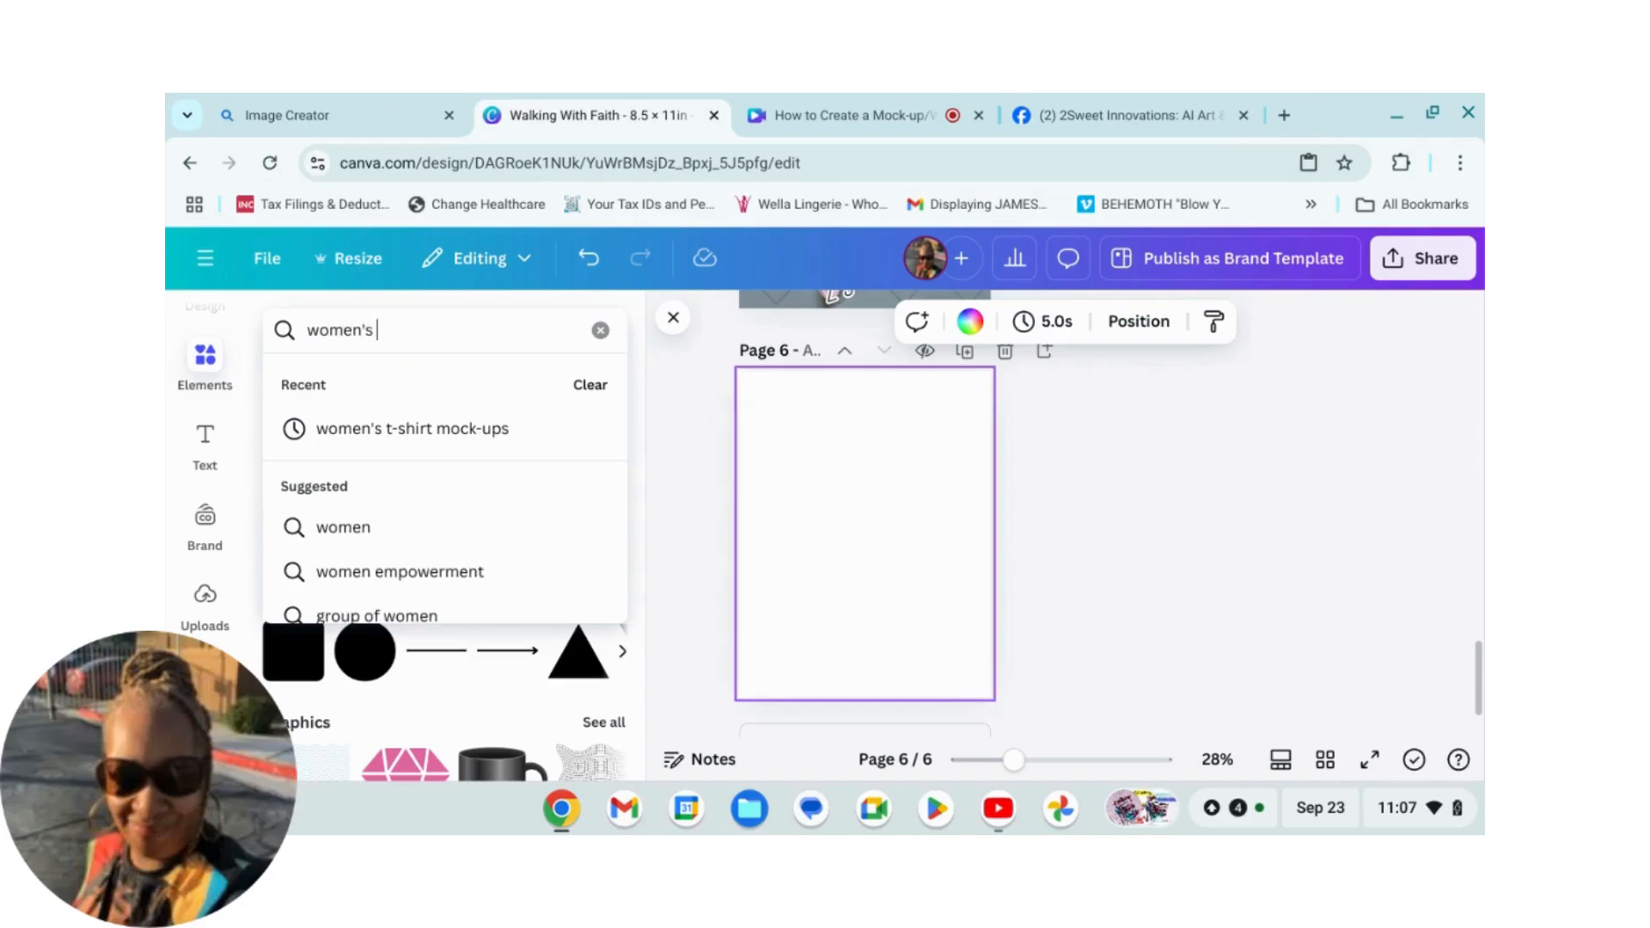
type(" t-s")
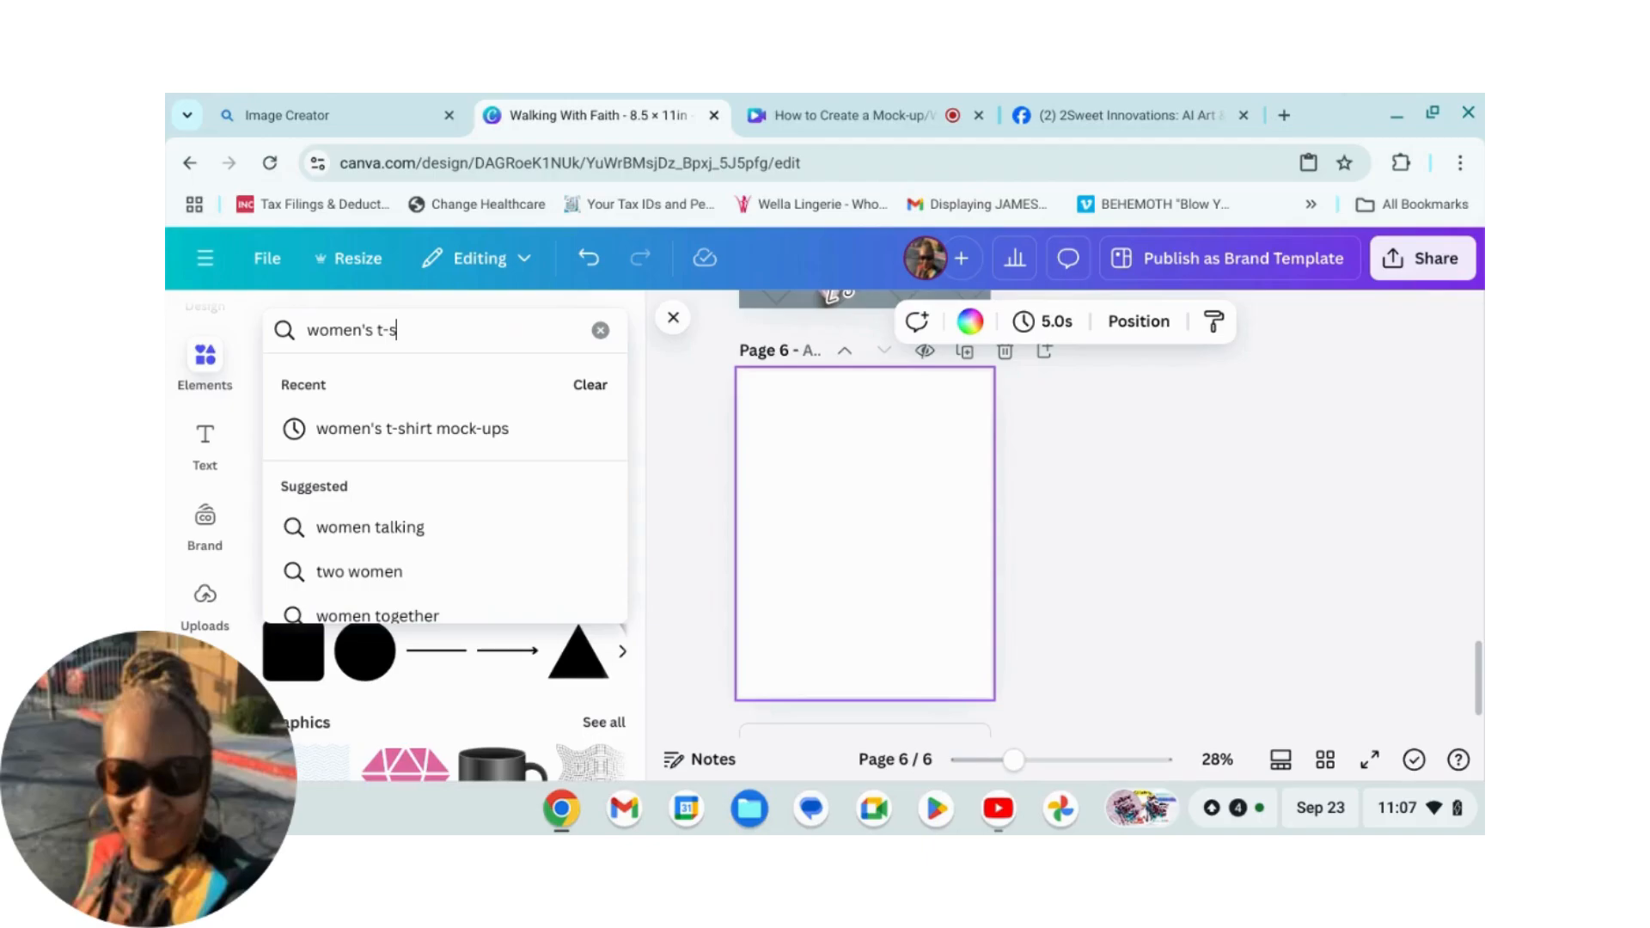
type("hirt mo")
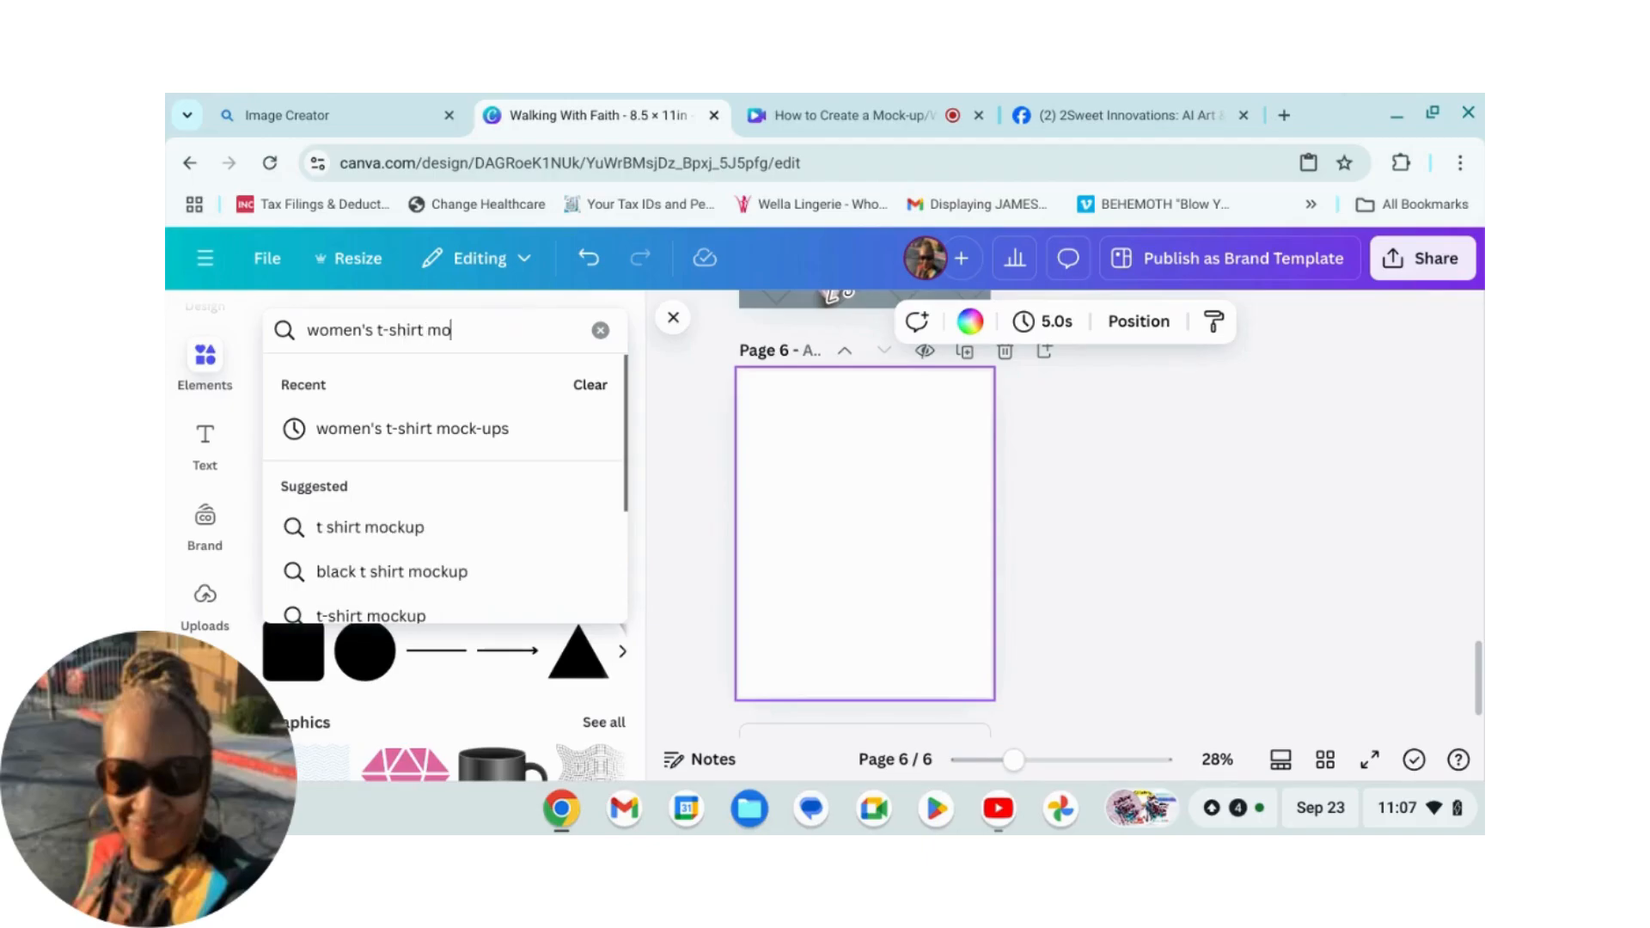
type("ck-ups")
key("Return")
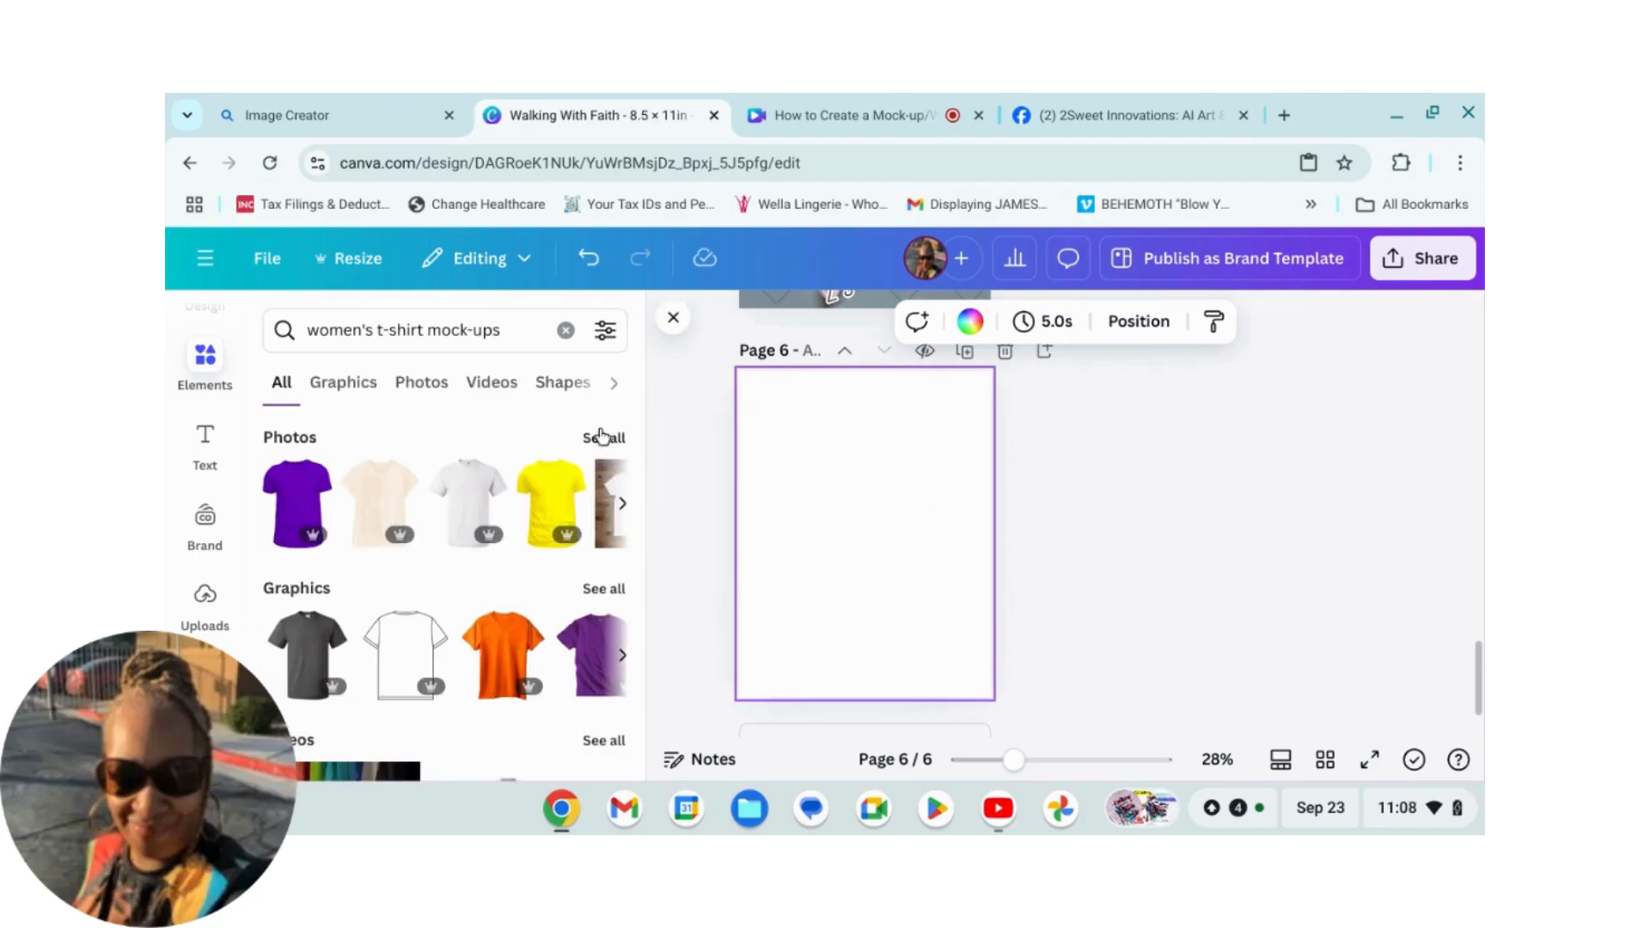
Step: Browse all photo results and add the pink knotted t-shirt photo to page 6
left_click(606, 436)
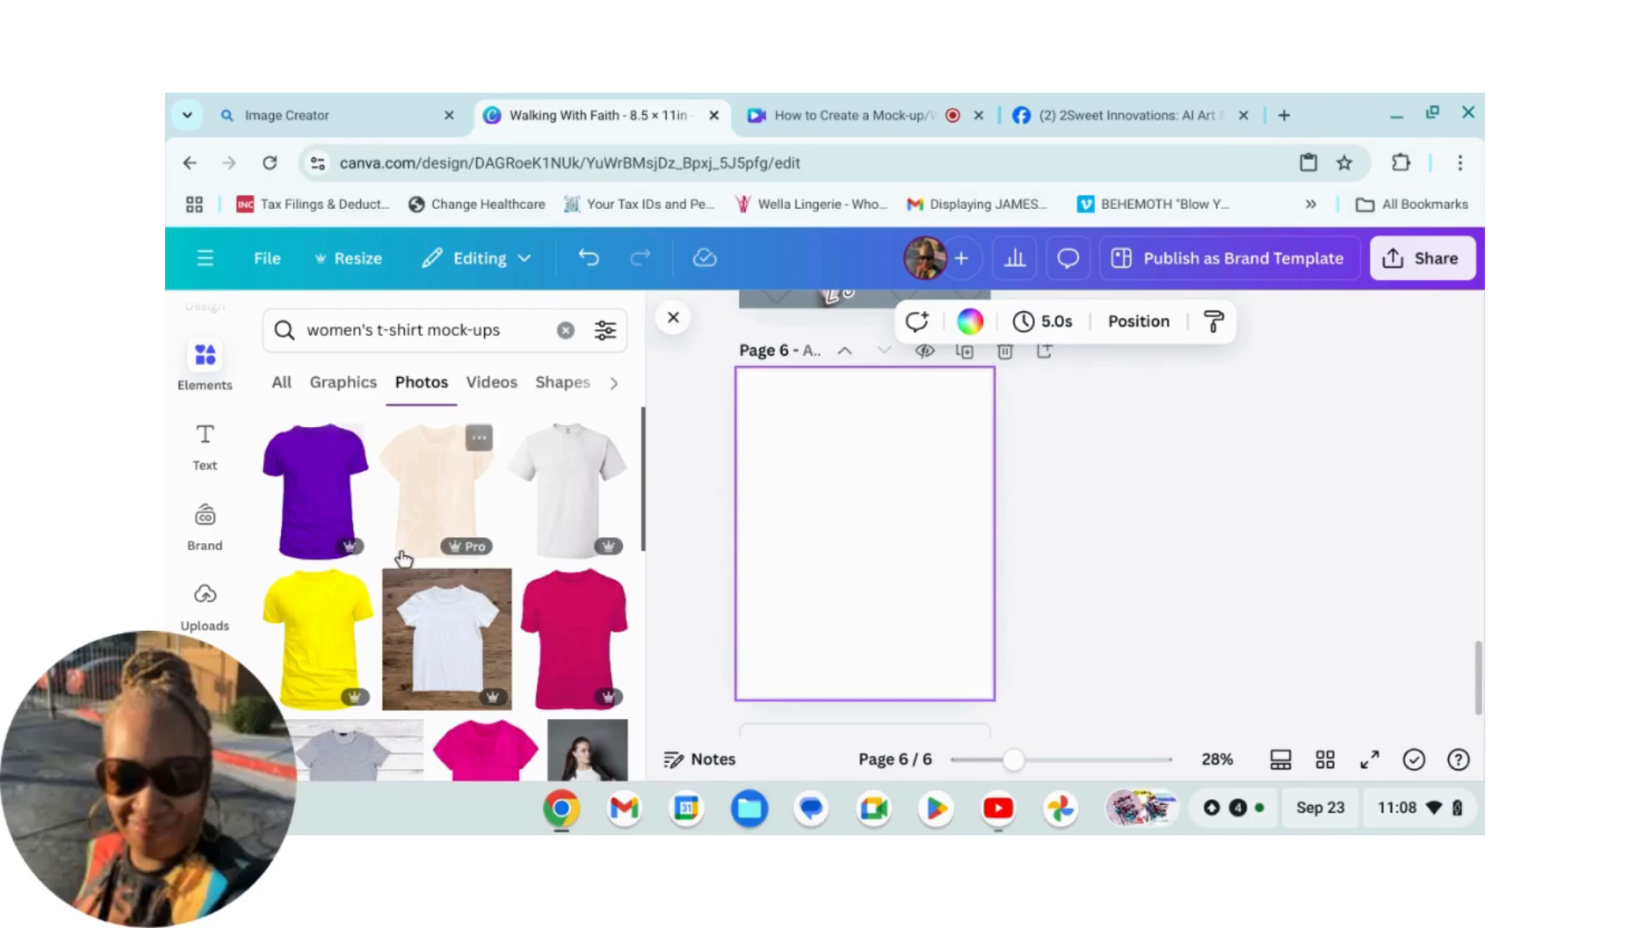
scroll(403, 585, "down", 5)
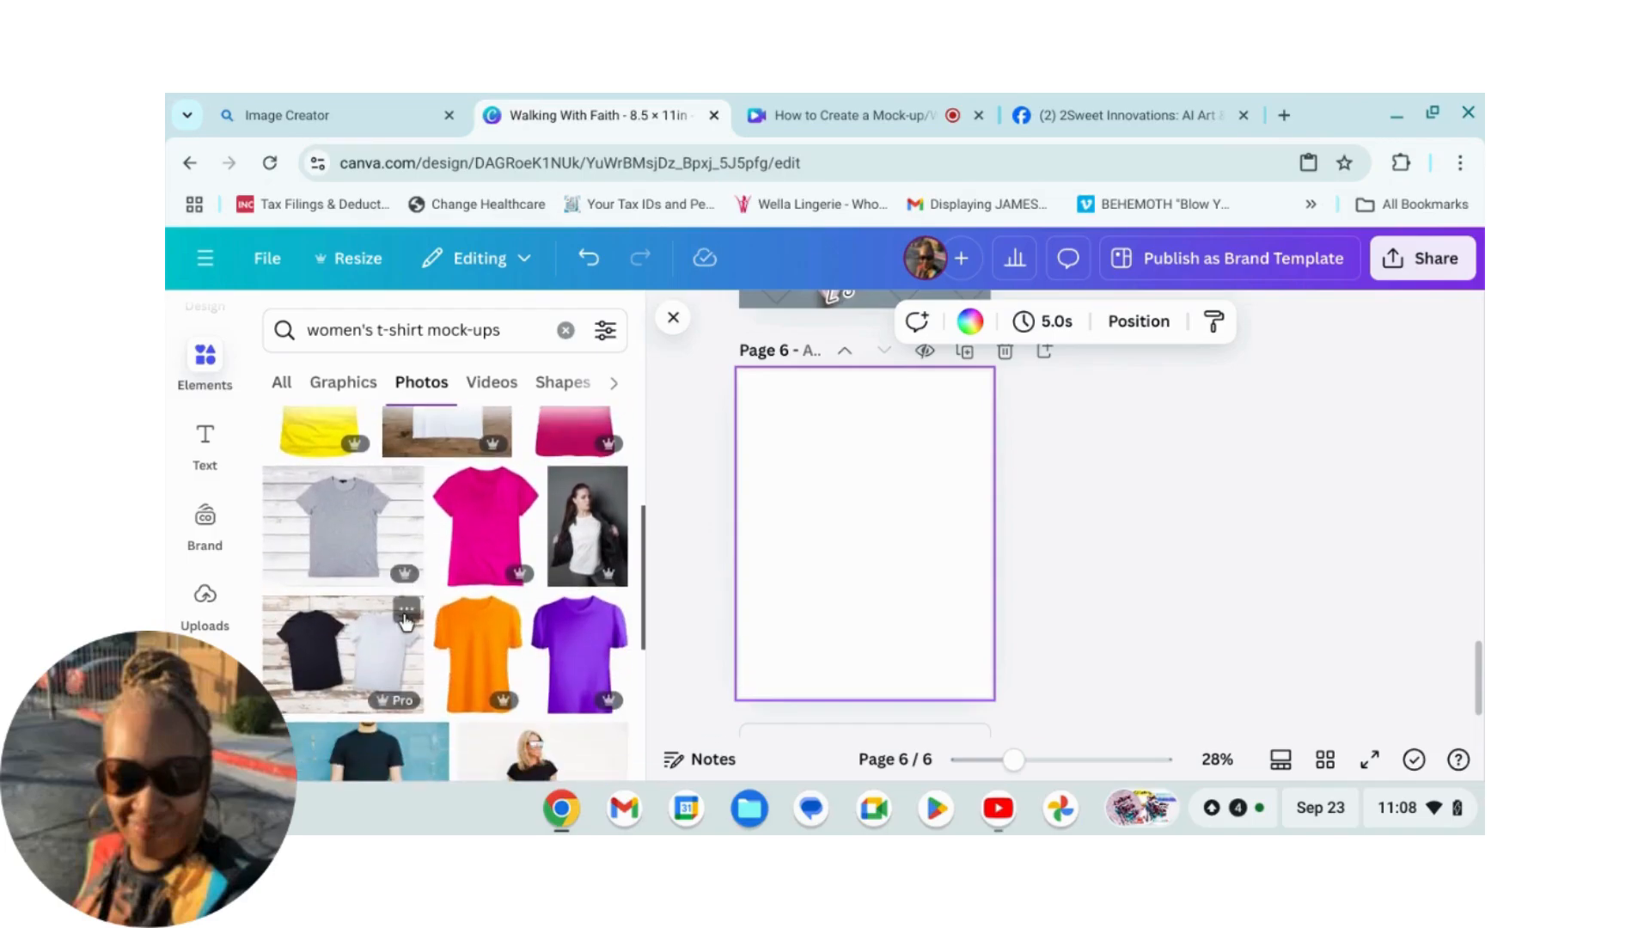
scroll(406, 621, "down", 4)
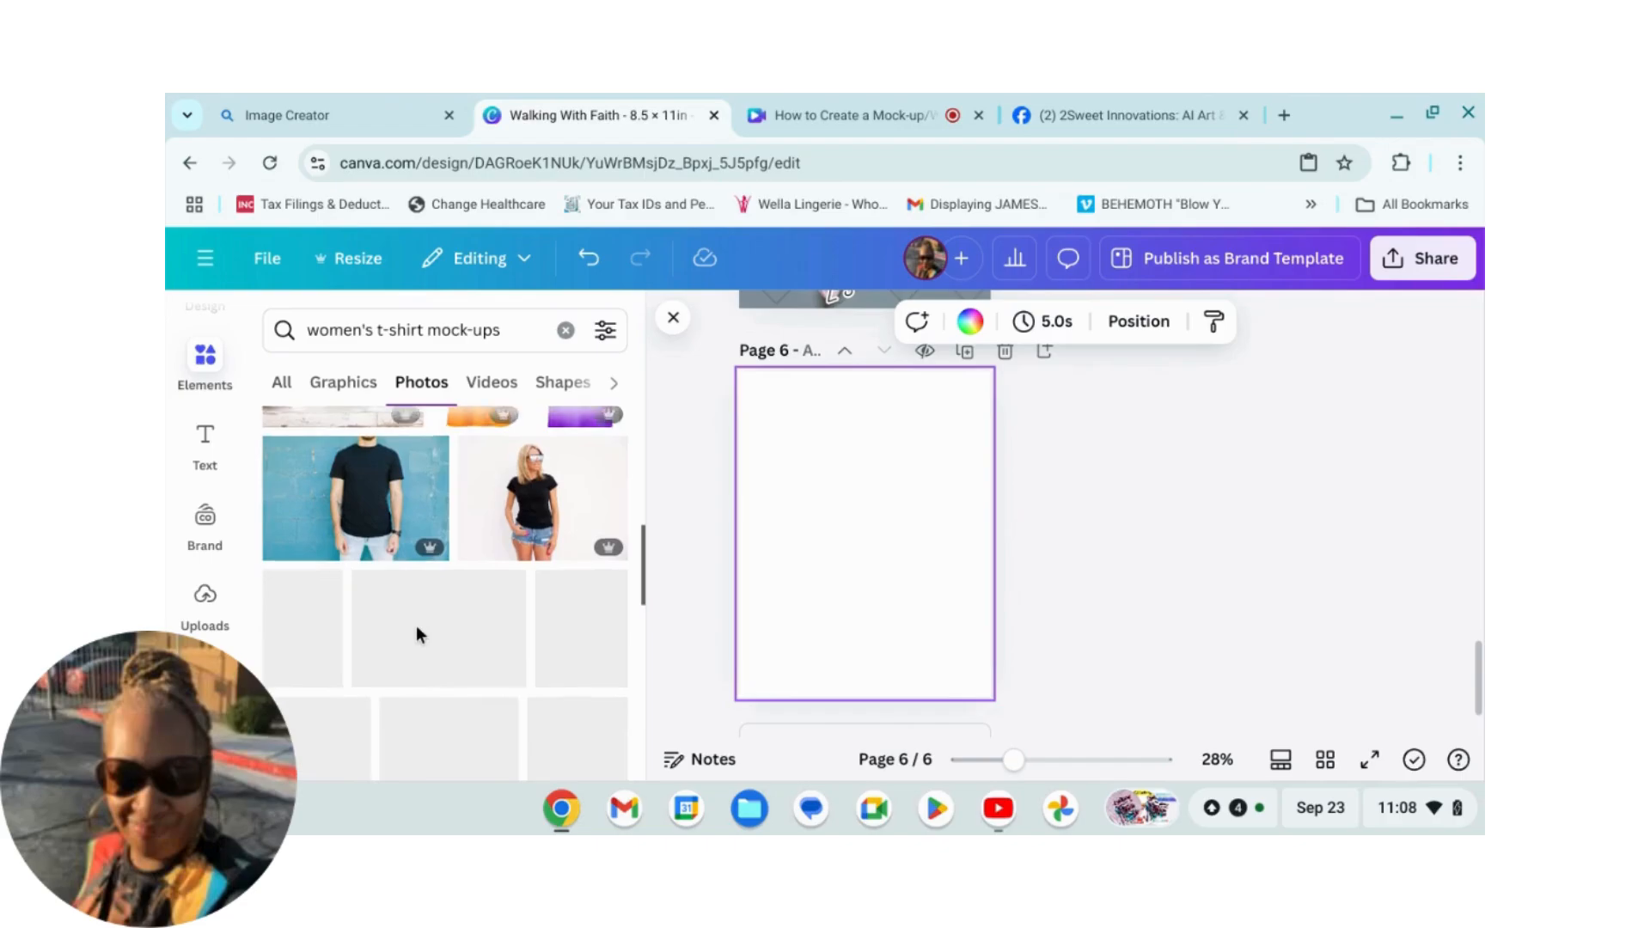
scroll(416, 624, "down", 2)
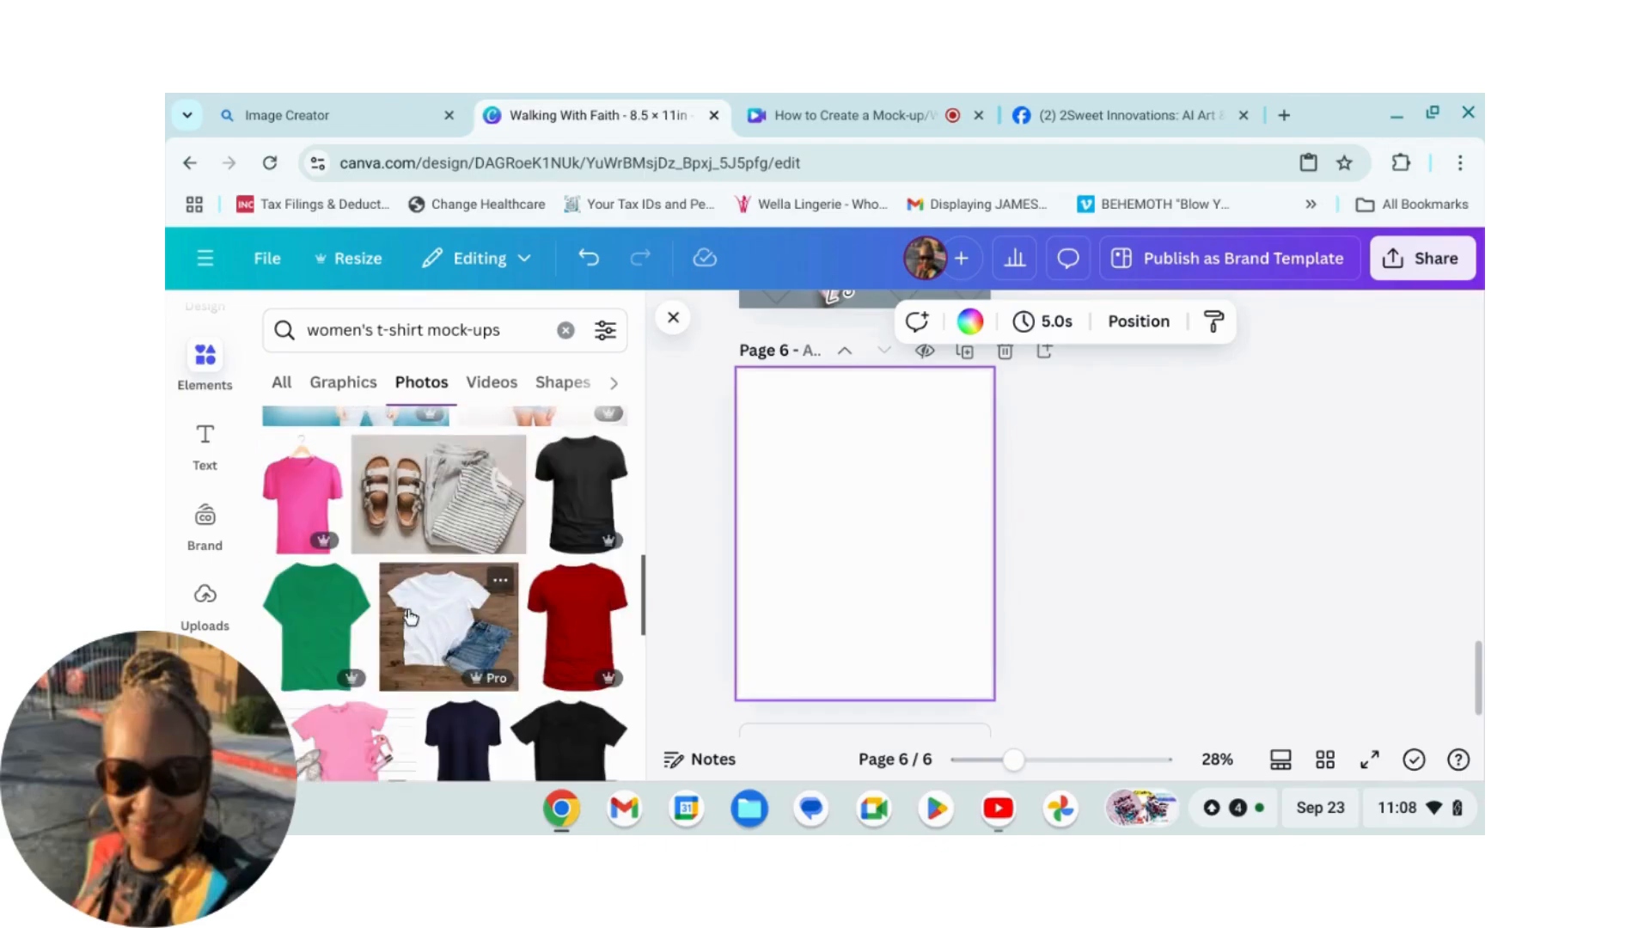
scroll(409, 617, "down", 3)
scroll(405, 620, "down", 3)
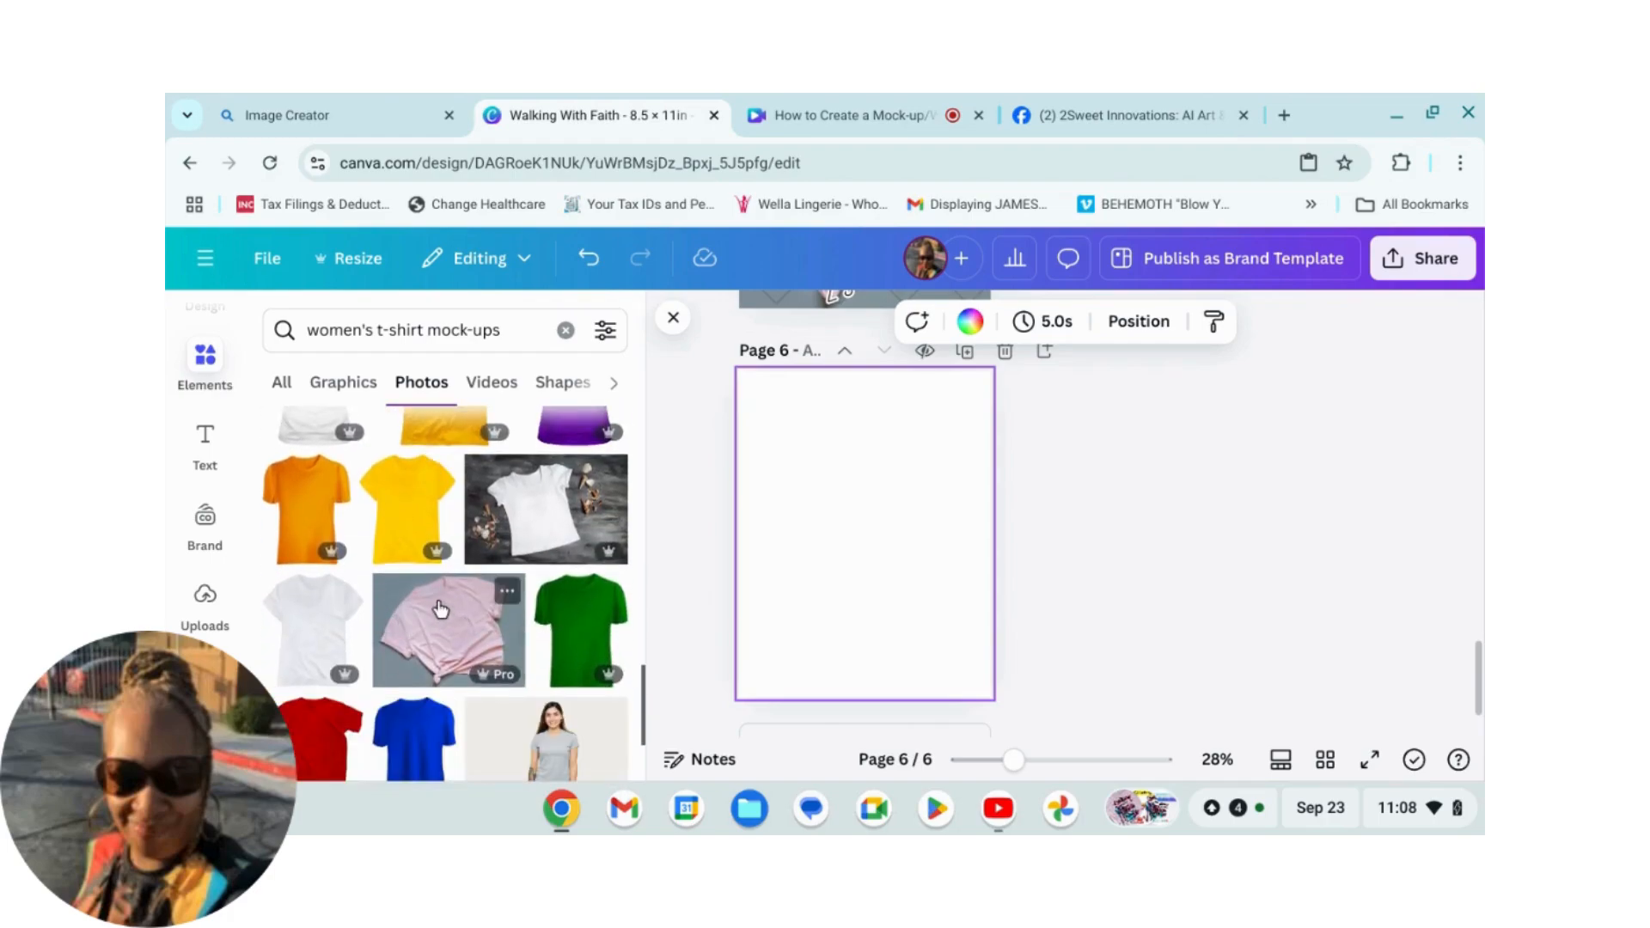
scroll(435, 612, "down", 1)
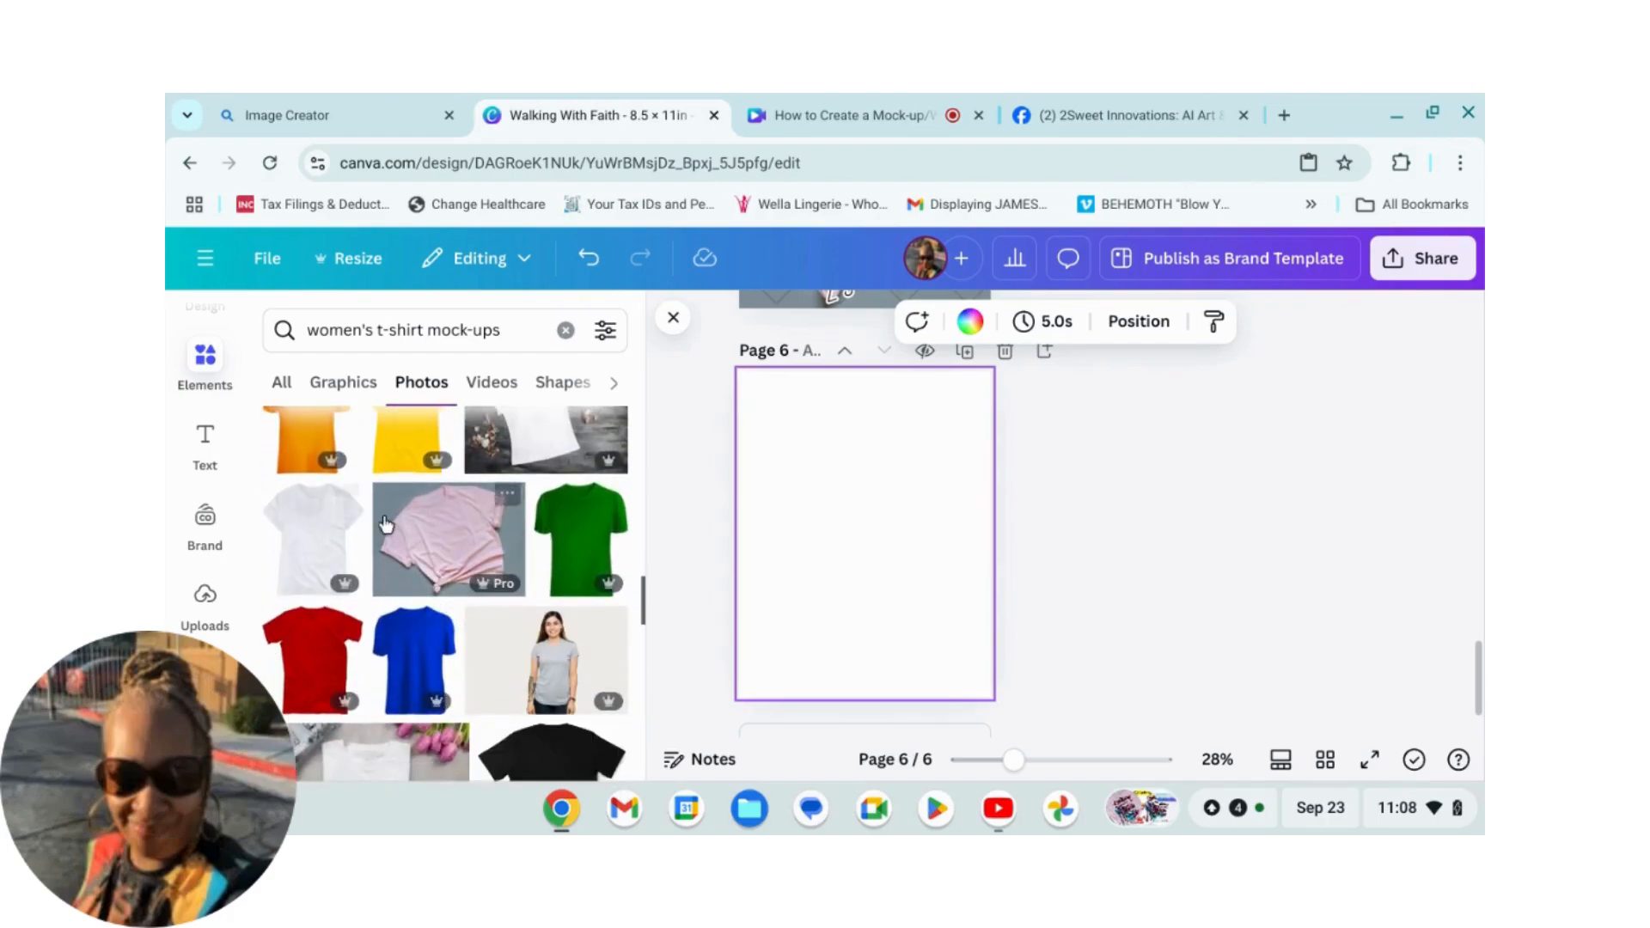
scroll(460, 602, "down", 2)
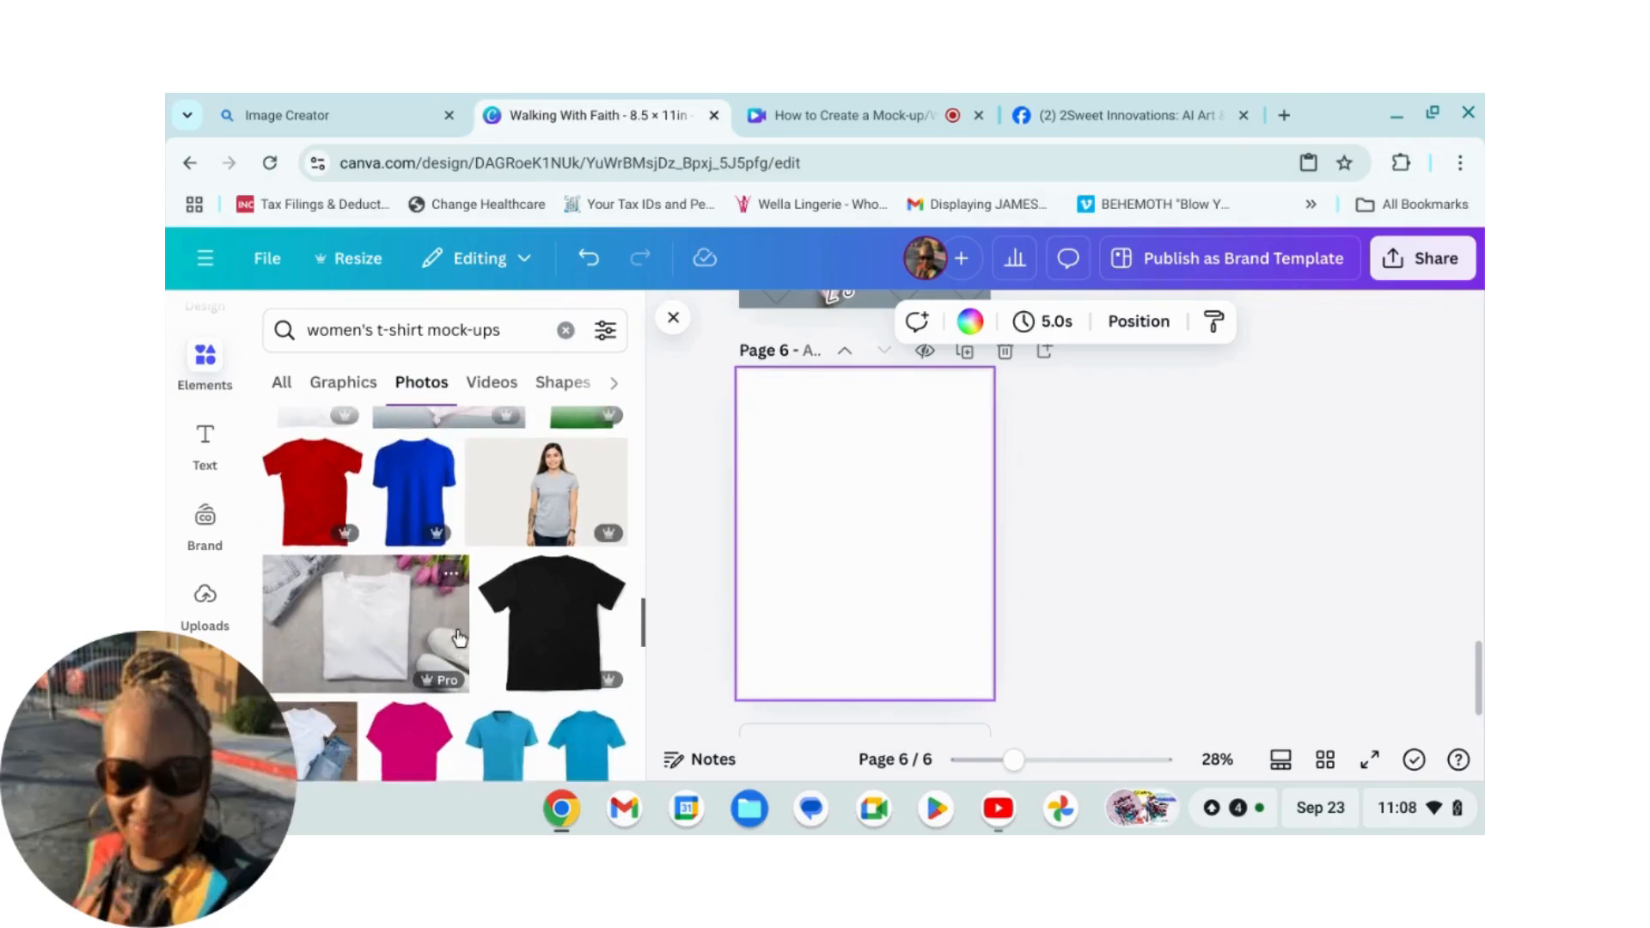
scroll(456, 634, "down", 1)
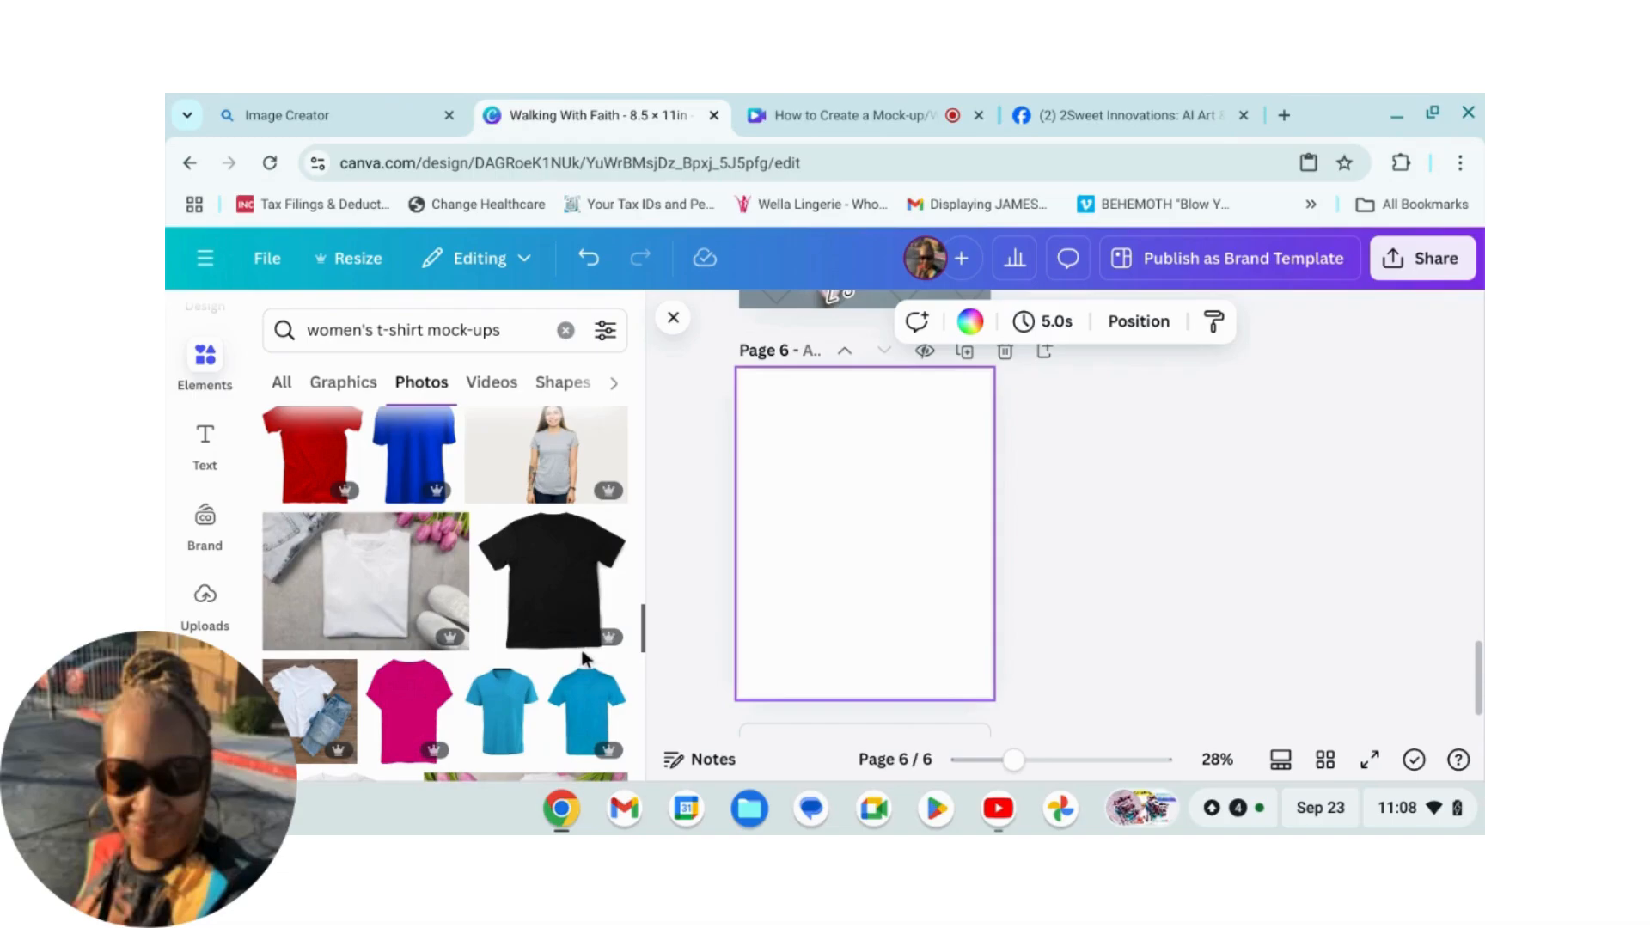
scroll(584, 650, "down", 2)
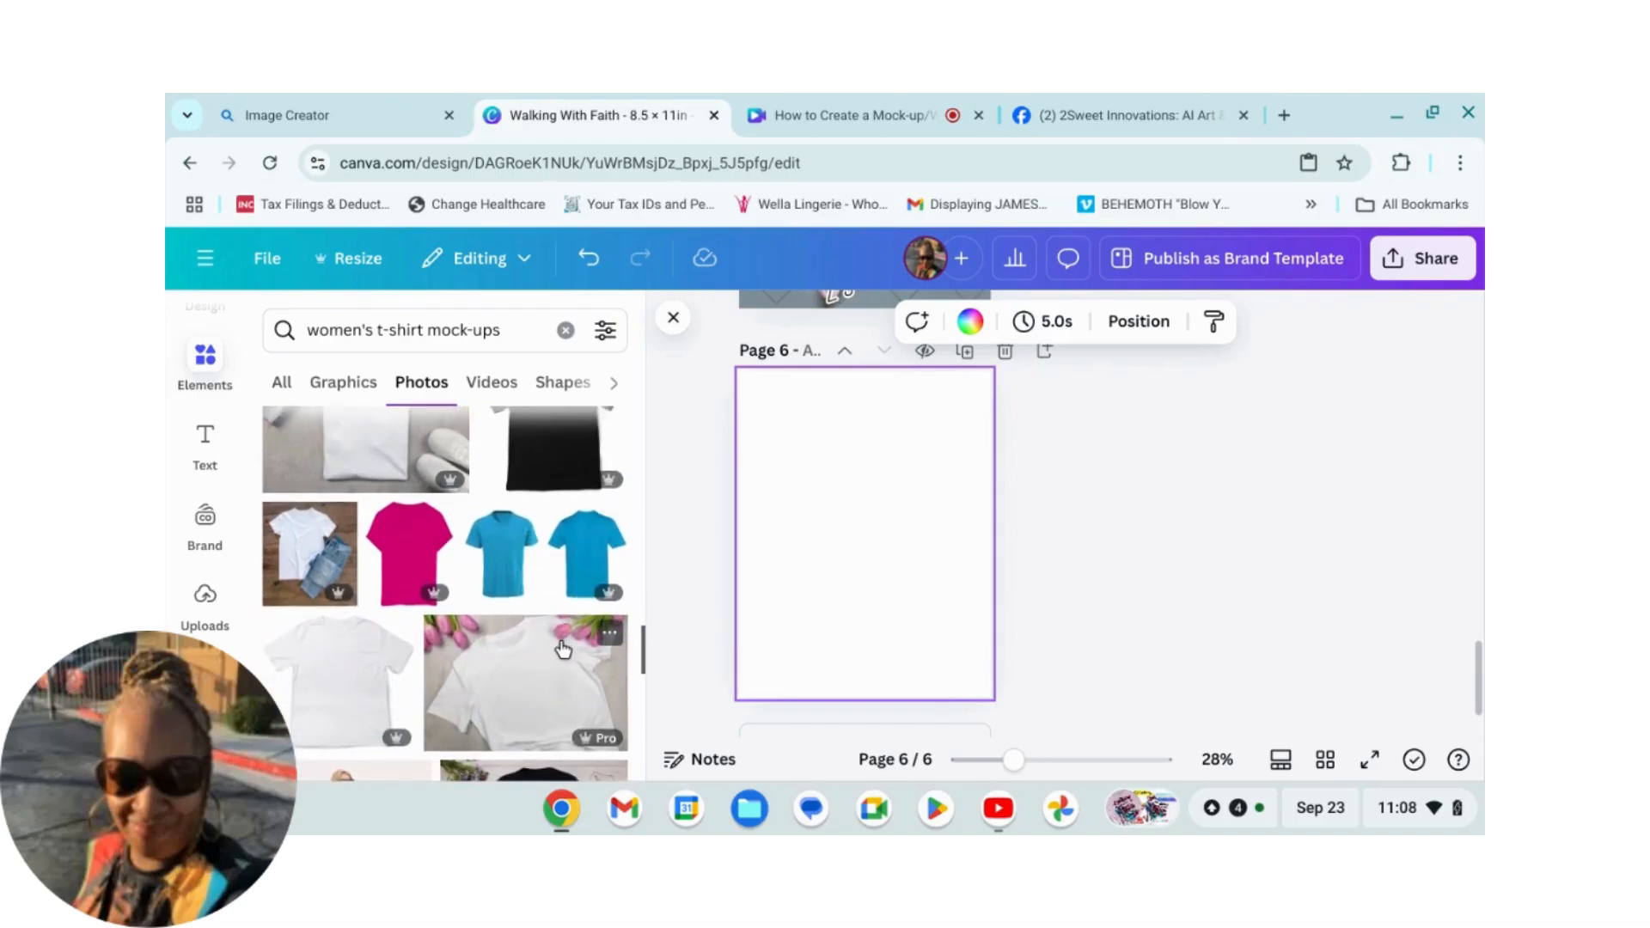
scroll(562, 647, "up", 4)
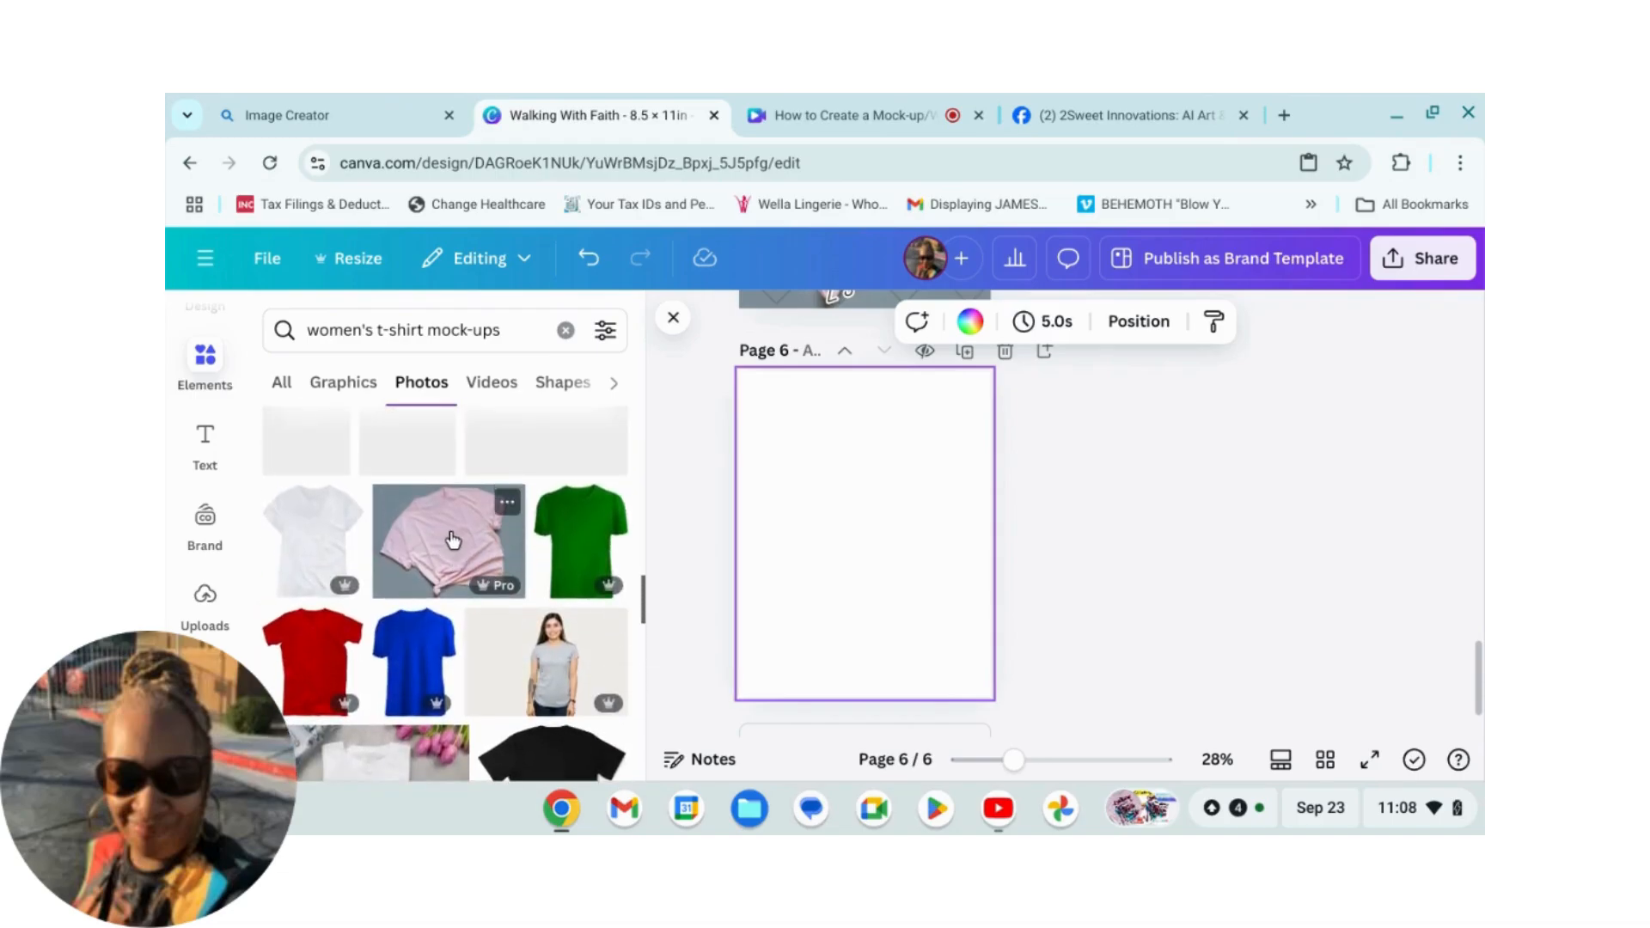
left_click(447, 543)
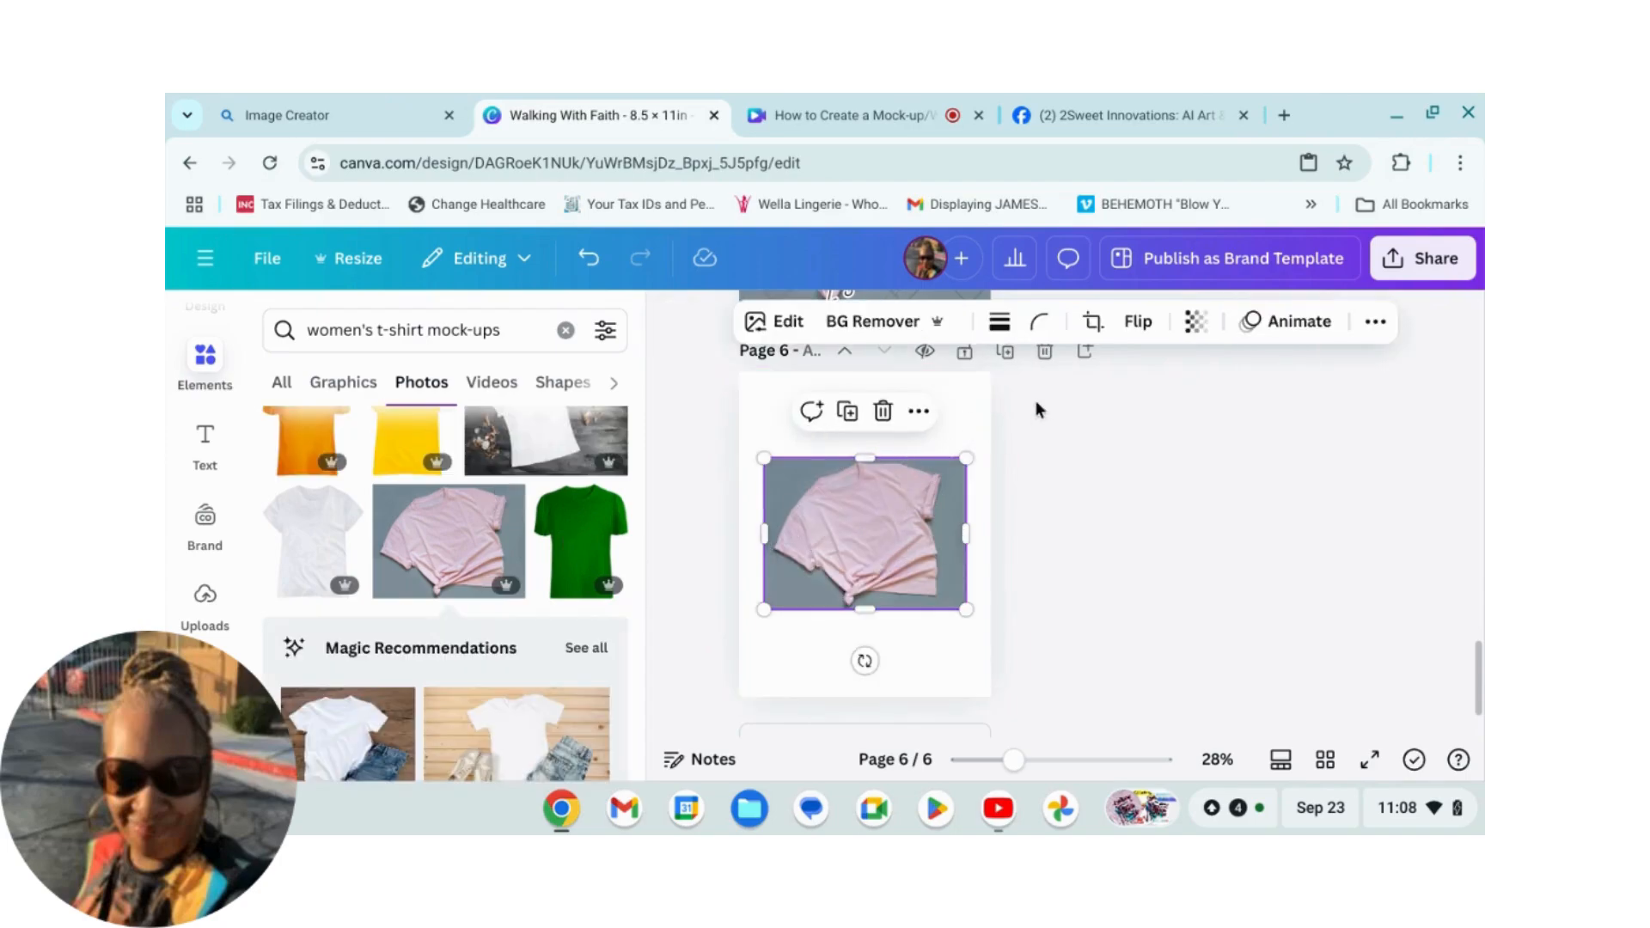
Step: Set the pink t-shirt photo as the page background and close the elements panel
left_click(919, 411)
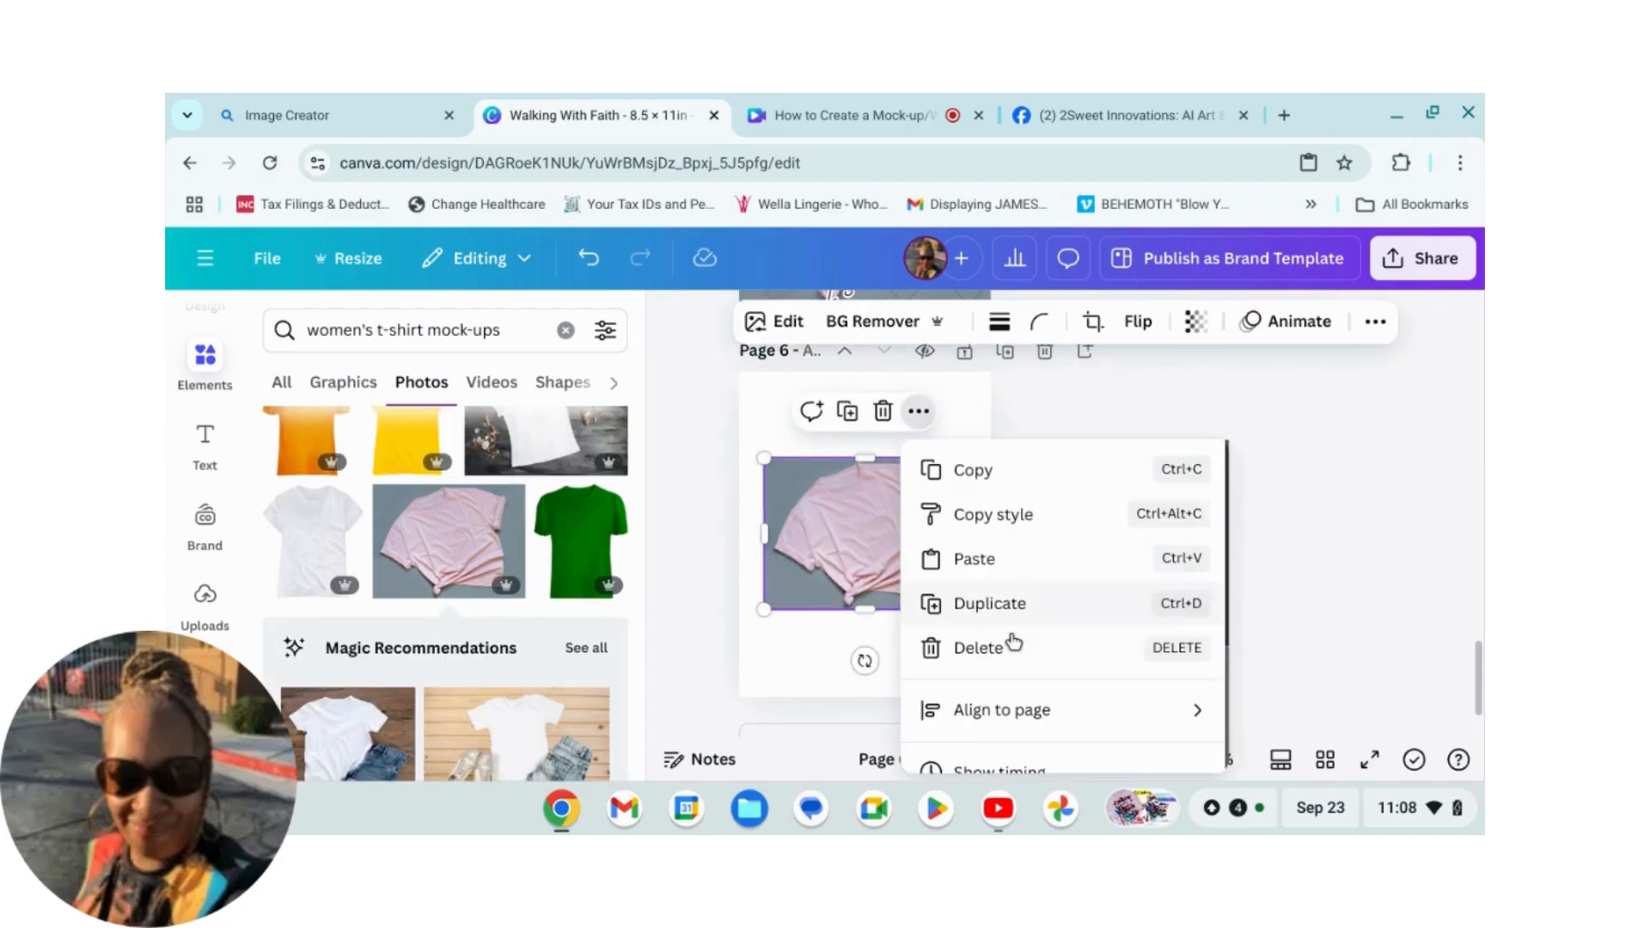
scroll(1032, 653, "down", 5)
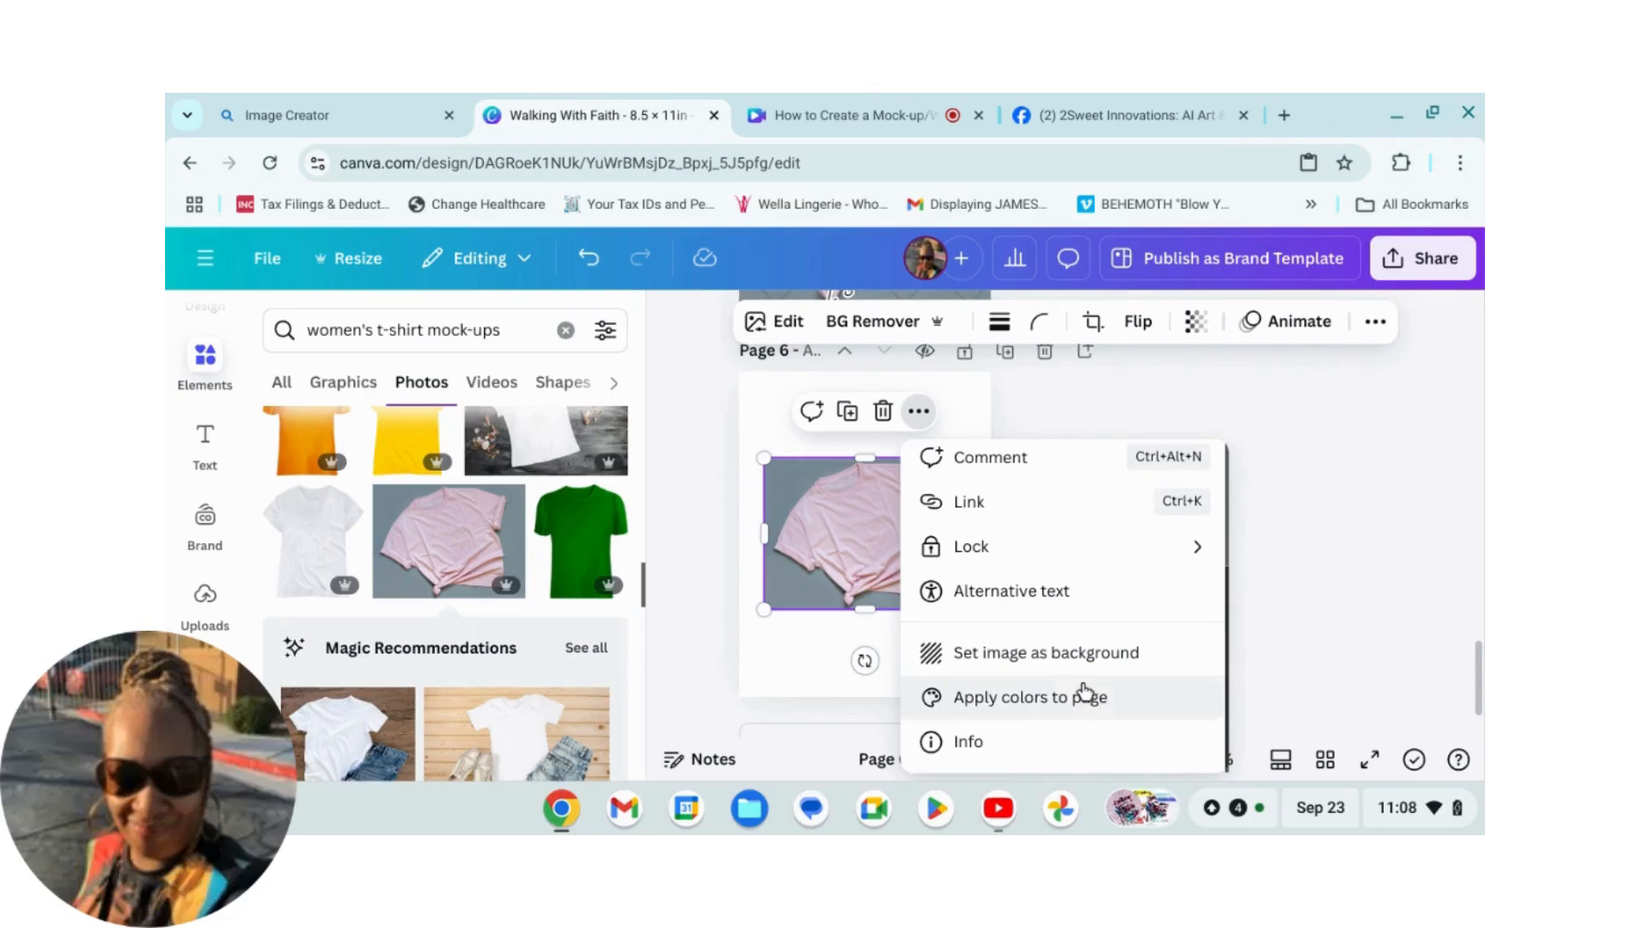
left_click(997, 655)
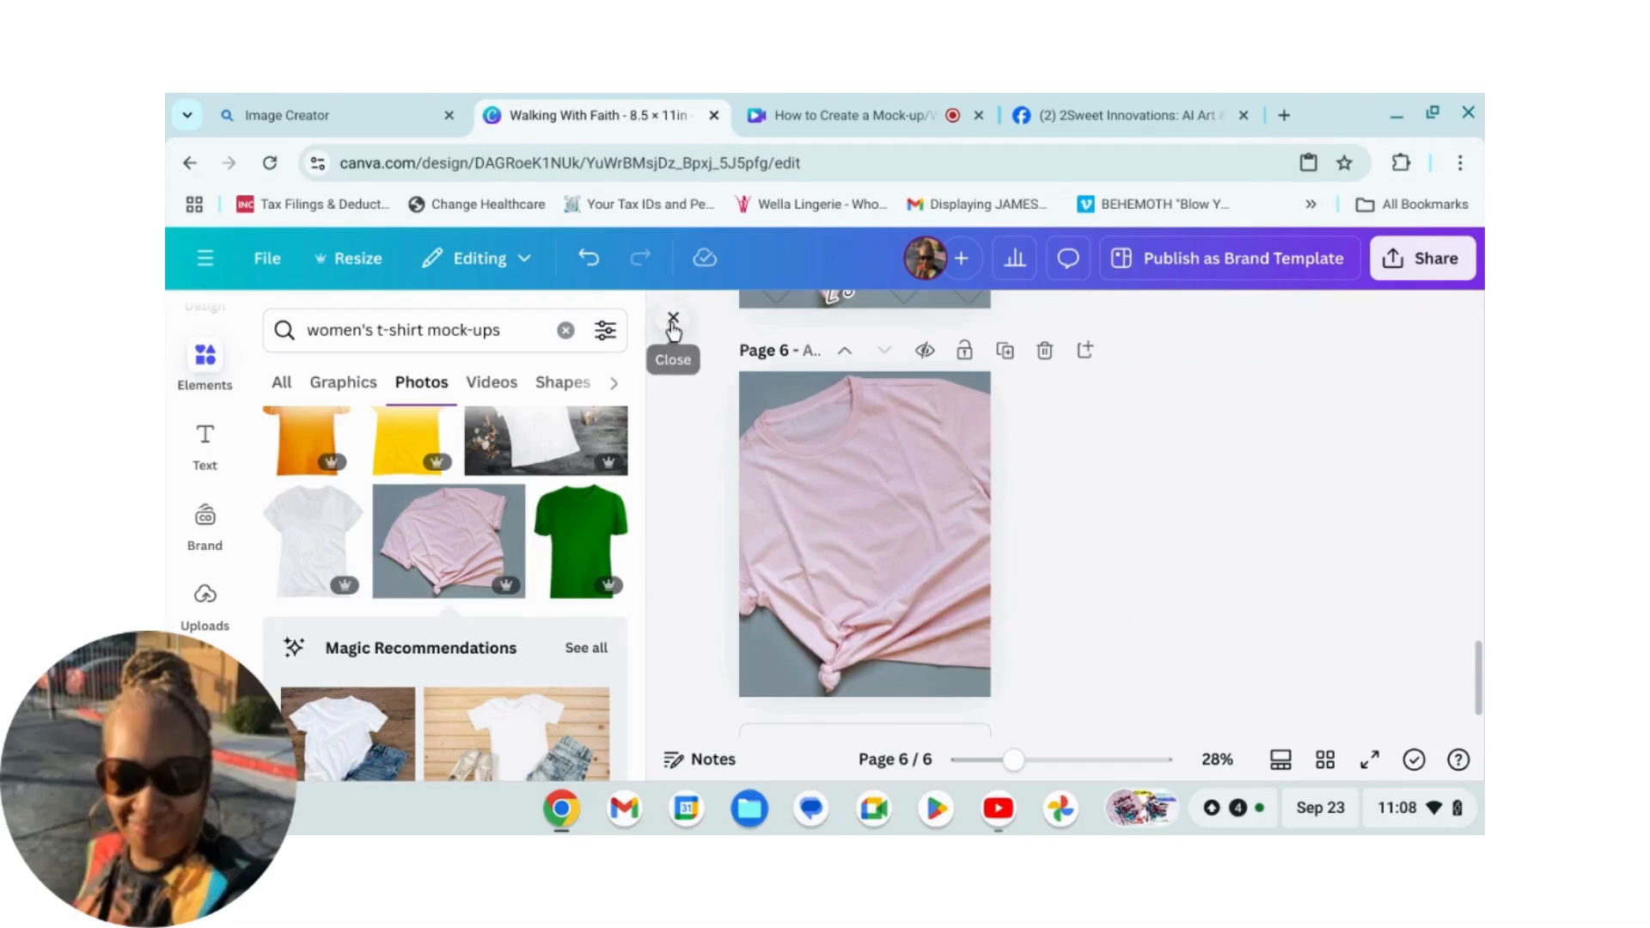
left_click(671, 322)
Step: Copy the grouped Walking With Faith design from page 1
scroll(1203, 584, "up", 2)
scroll(1182, 559, "up", 10)
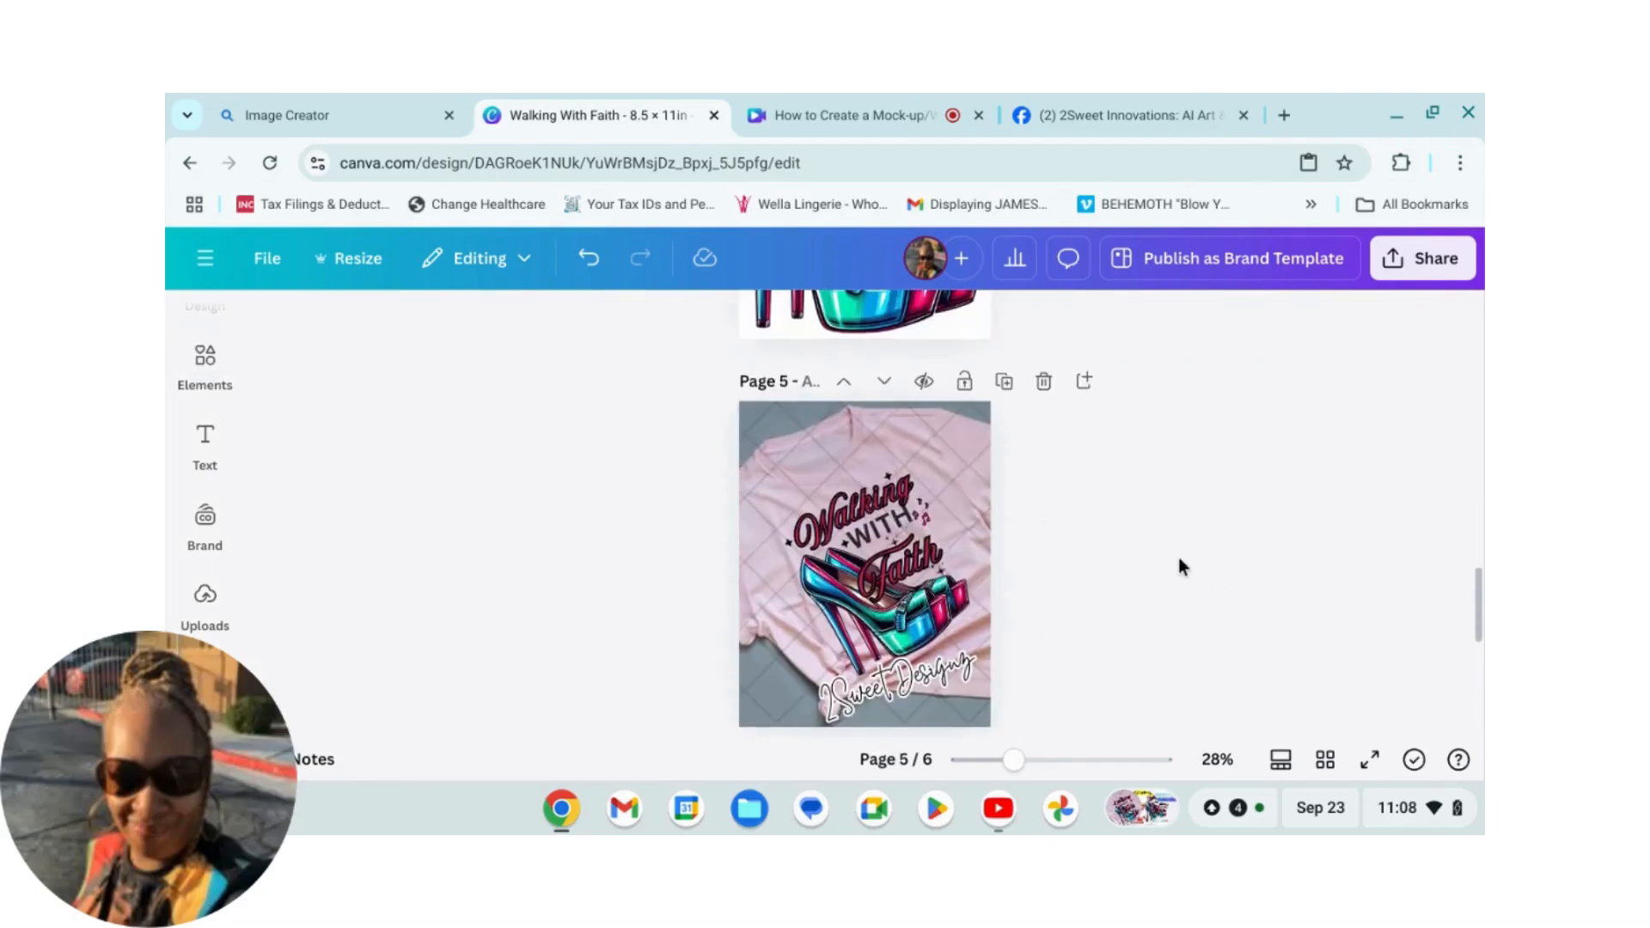
scroll(1162, 528, "up", 8)
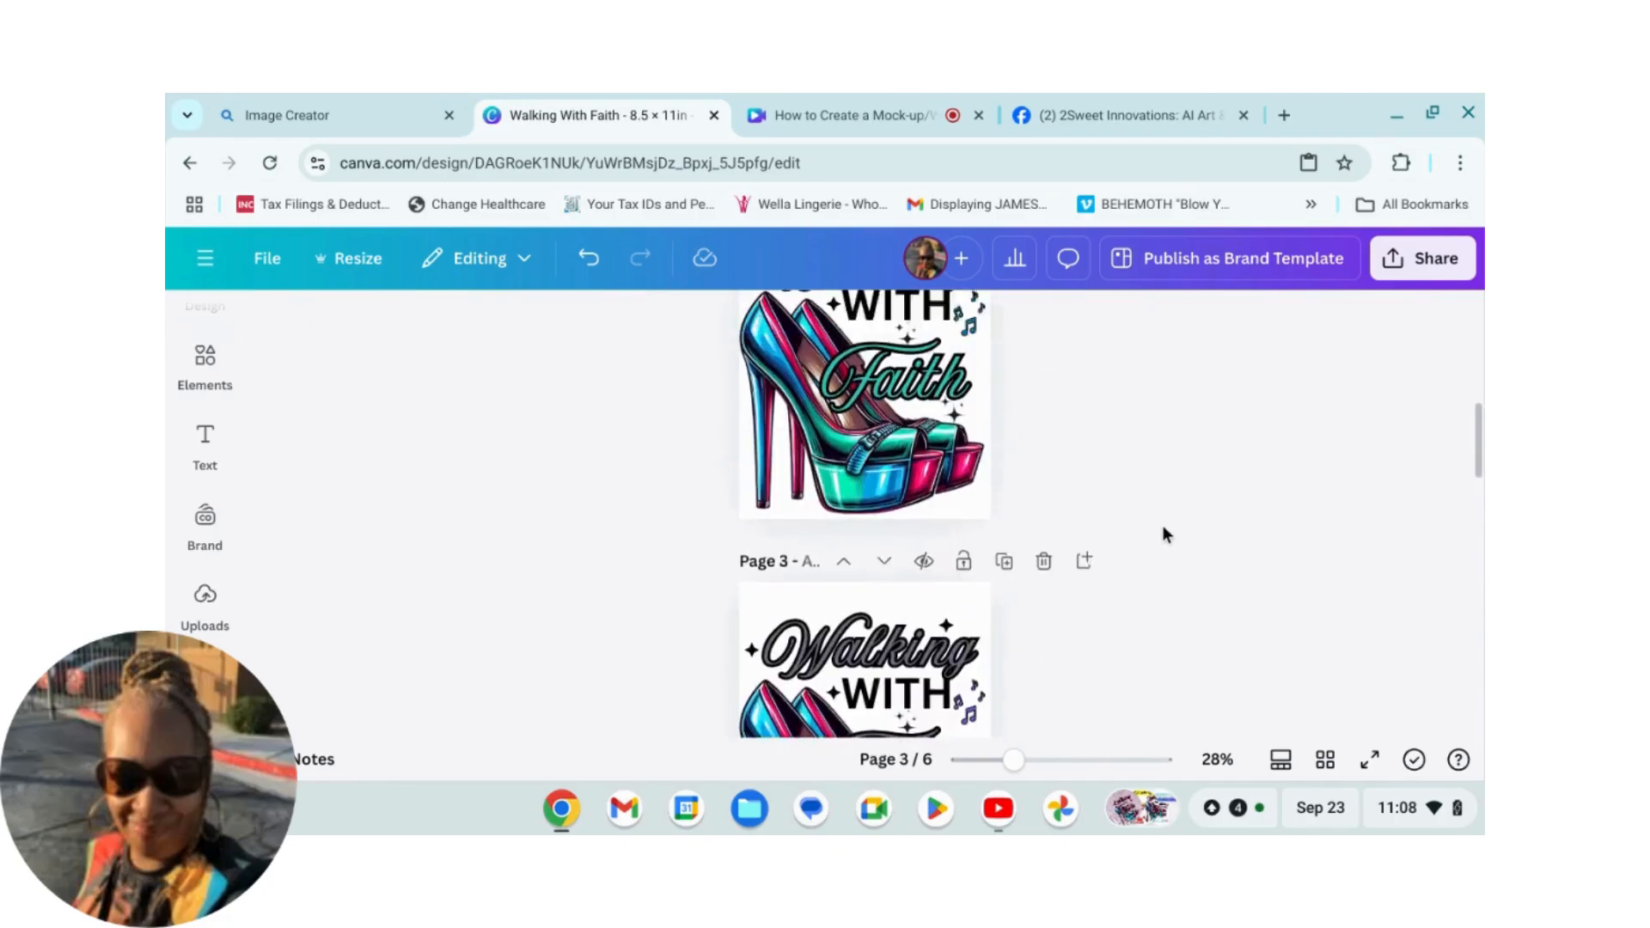
scroll(1248, 487, "down", 1)
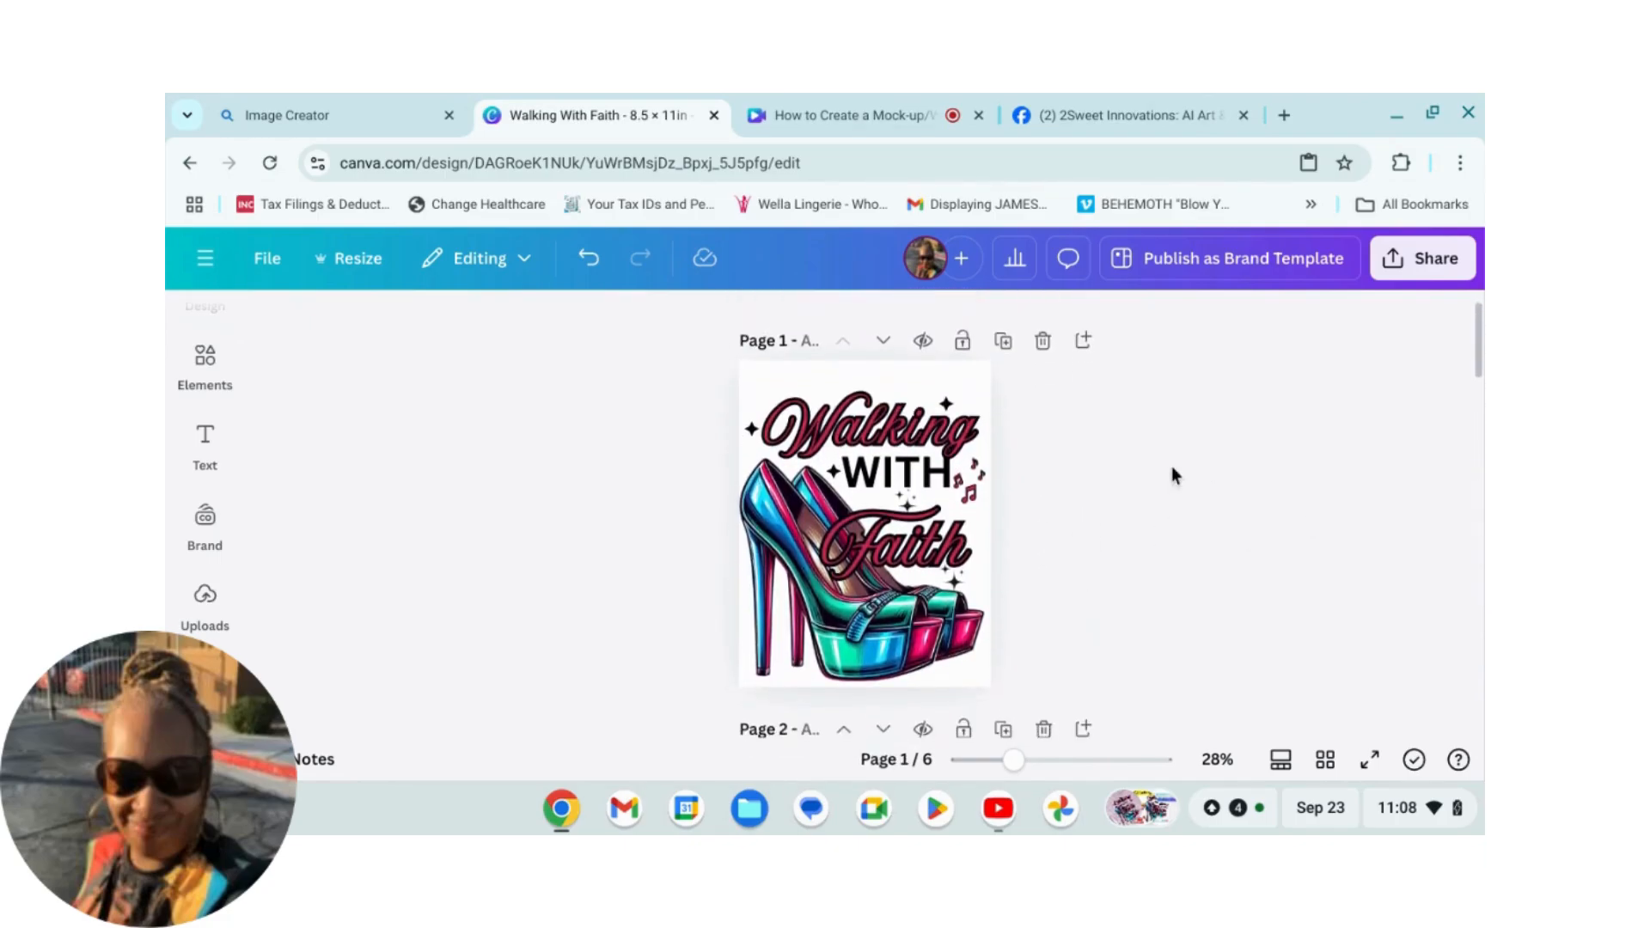
left_click(890, 499)
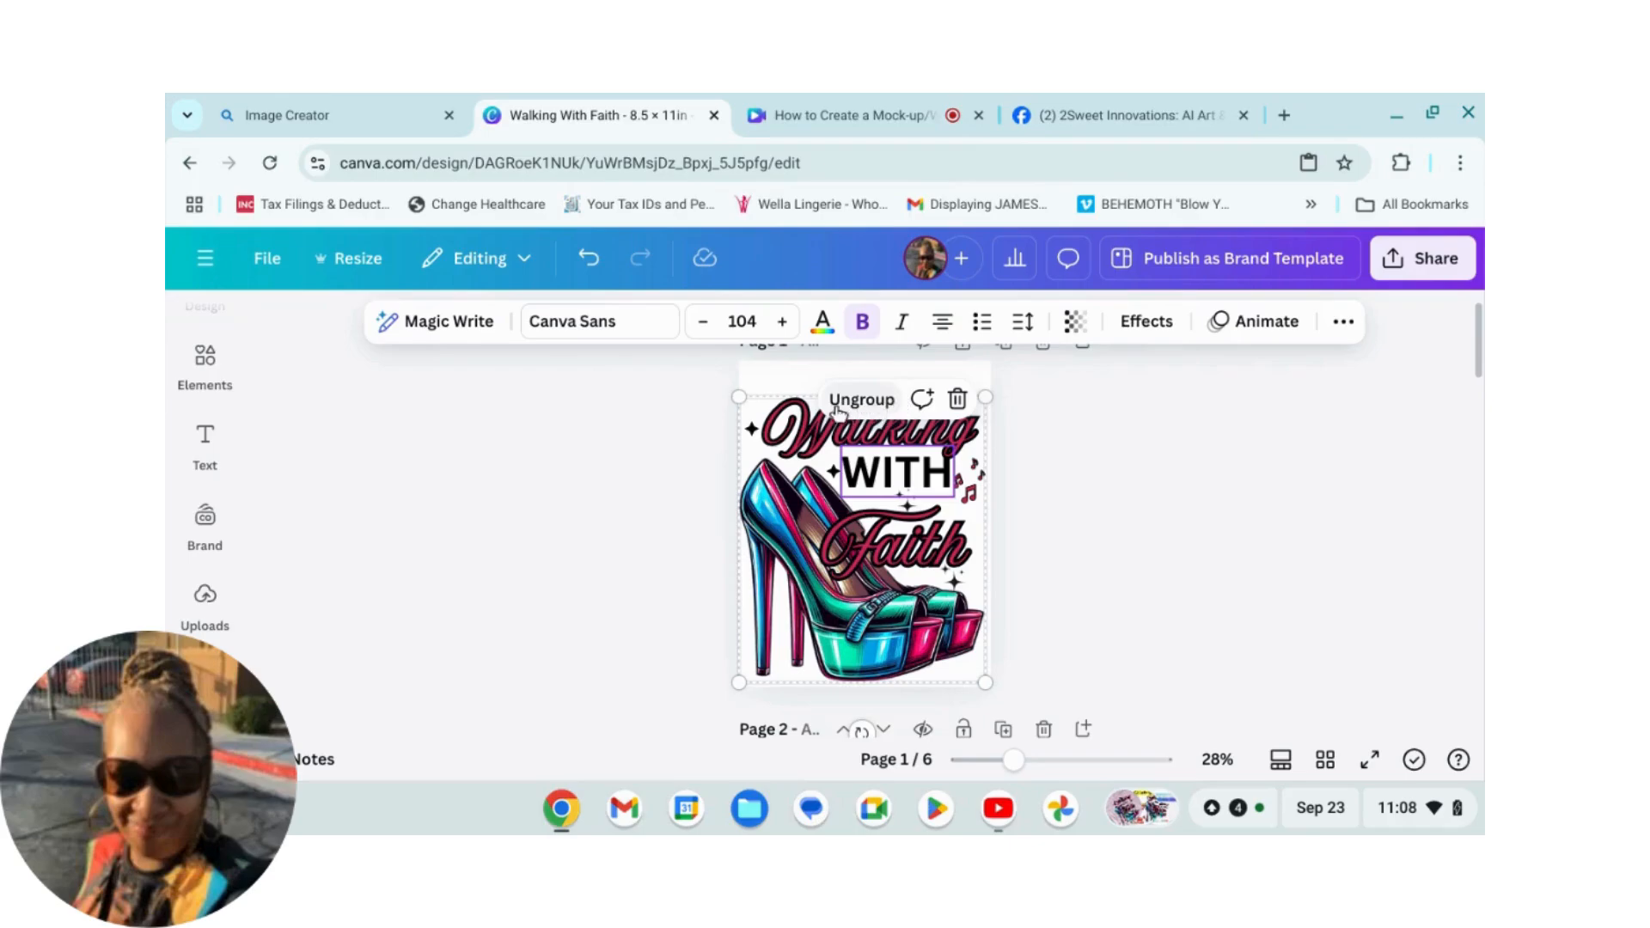
right_click(784, 400)
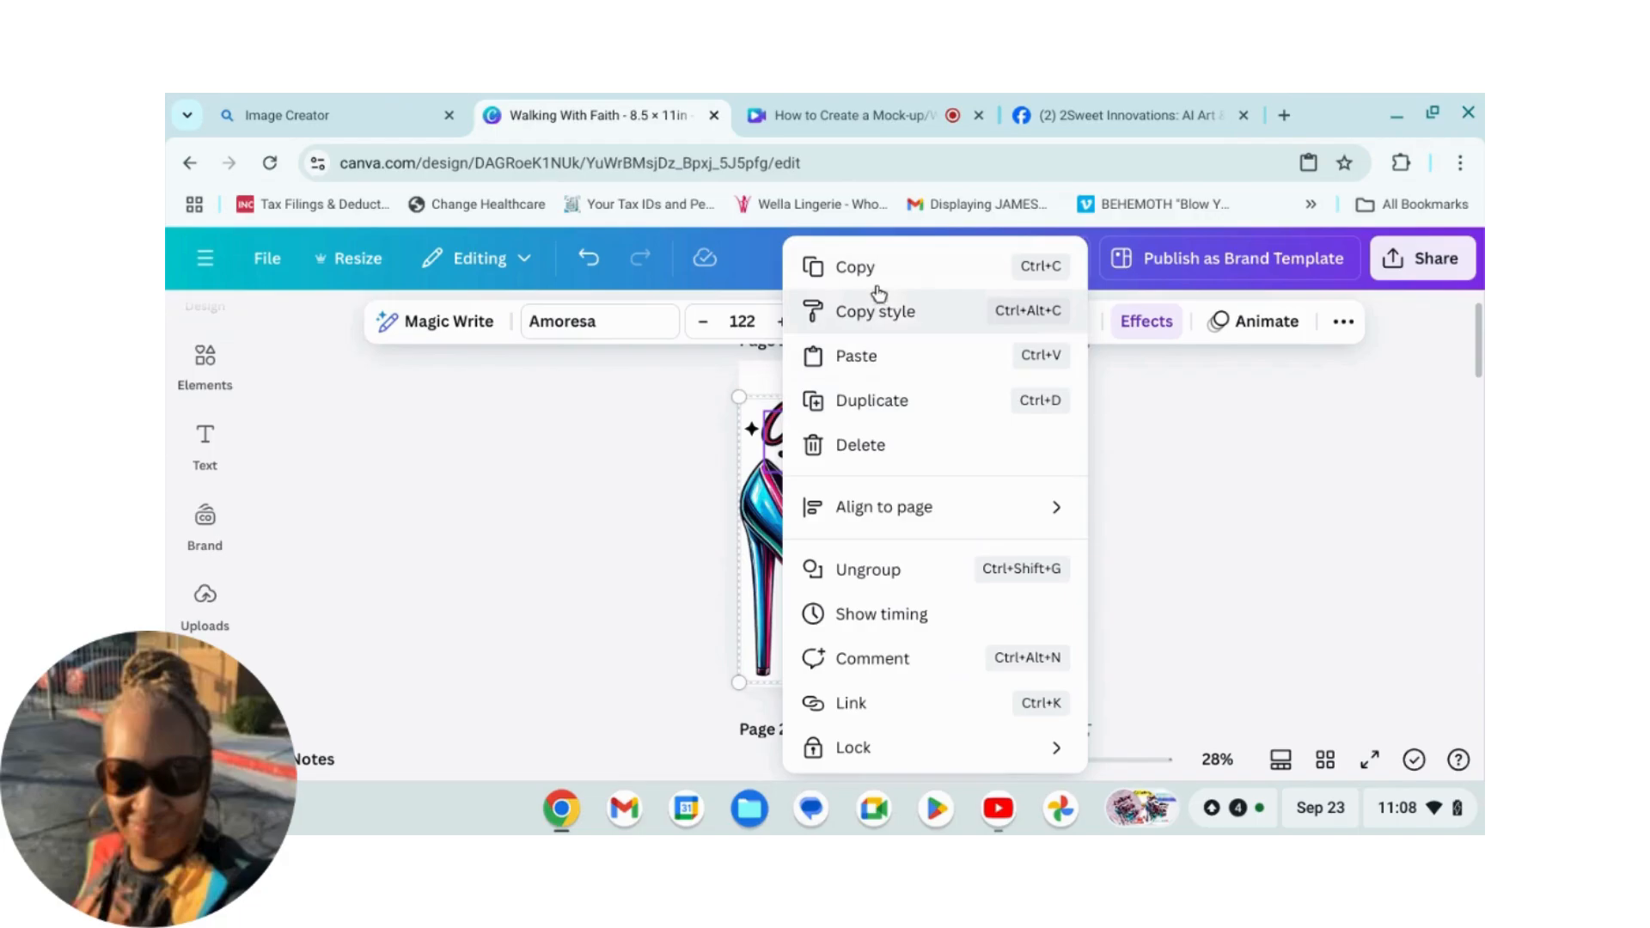
left_click(855, 269)
Step: Paste the copied design onto the pink t-shirt background on page 6
scroll(1118, 540, "down", 10)
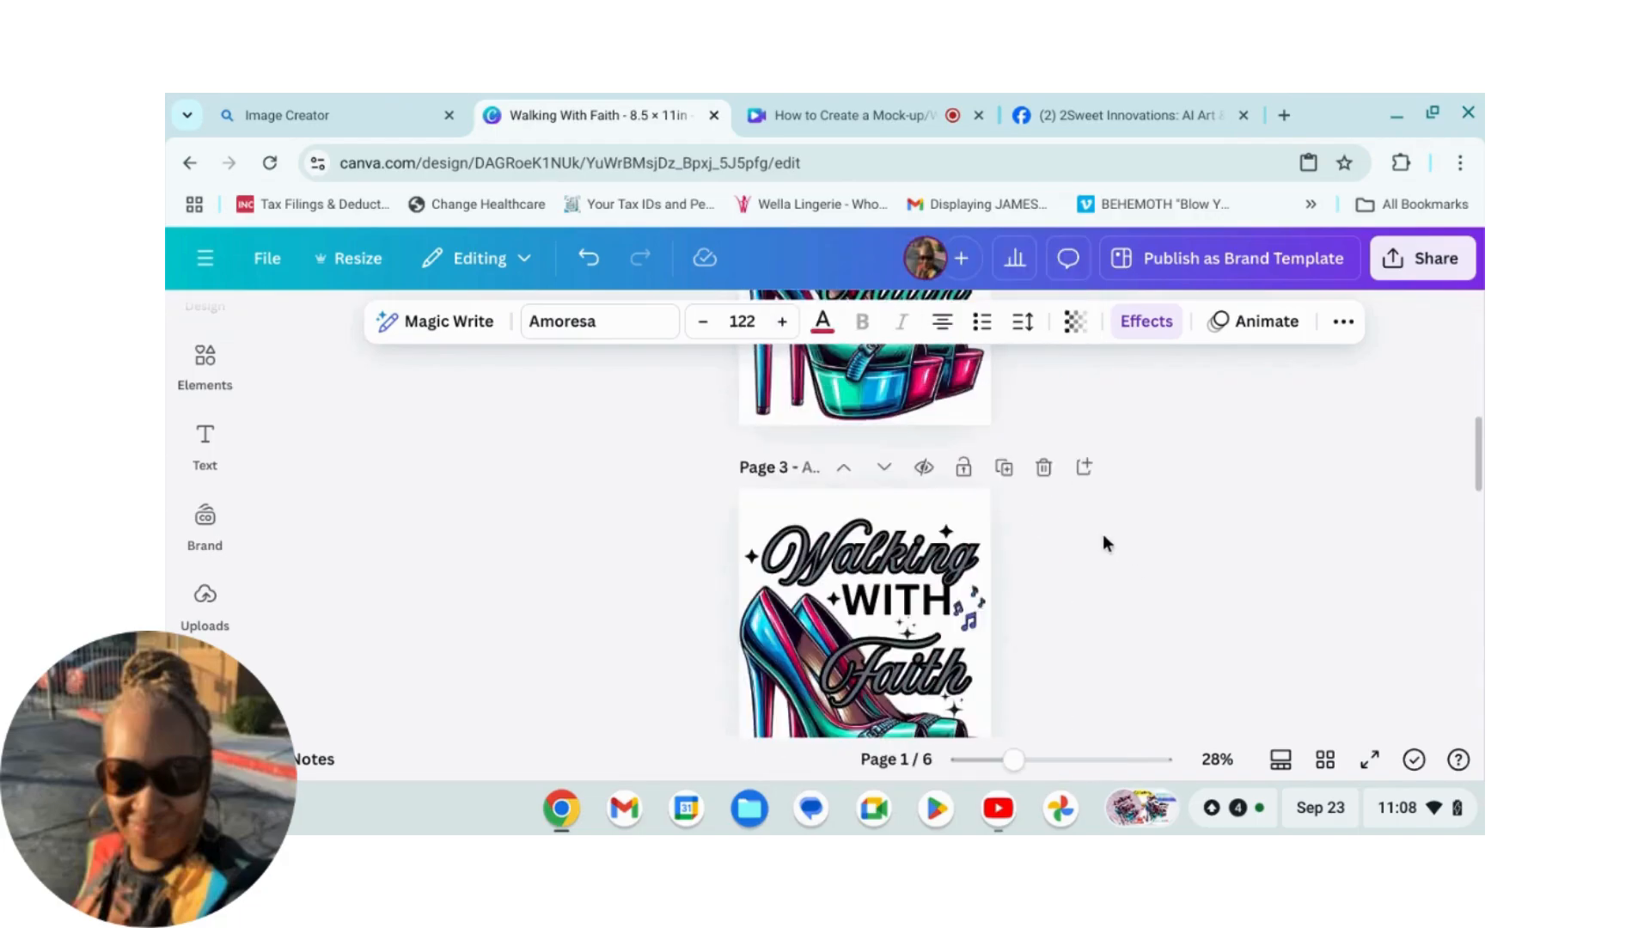
scroll(1083, 533, "down", 5)
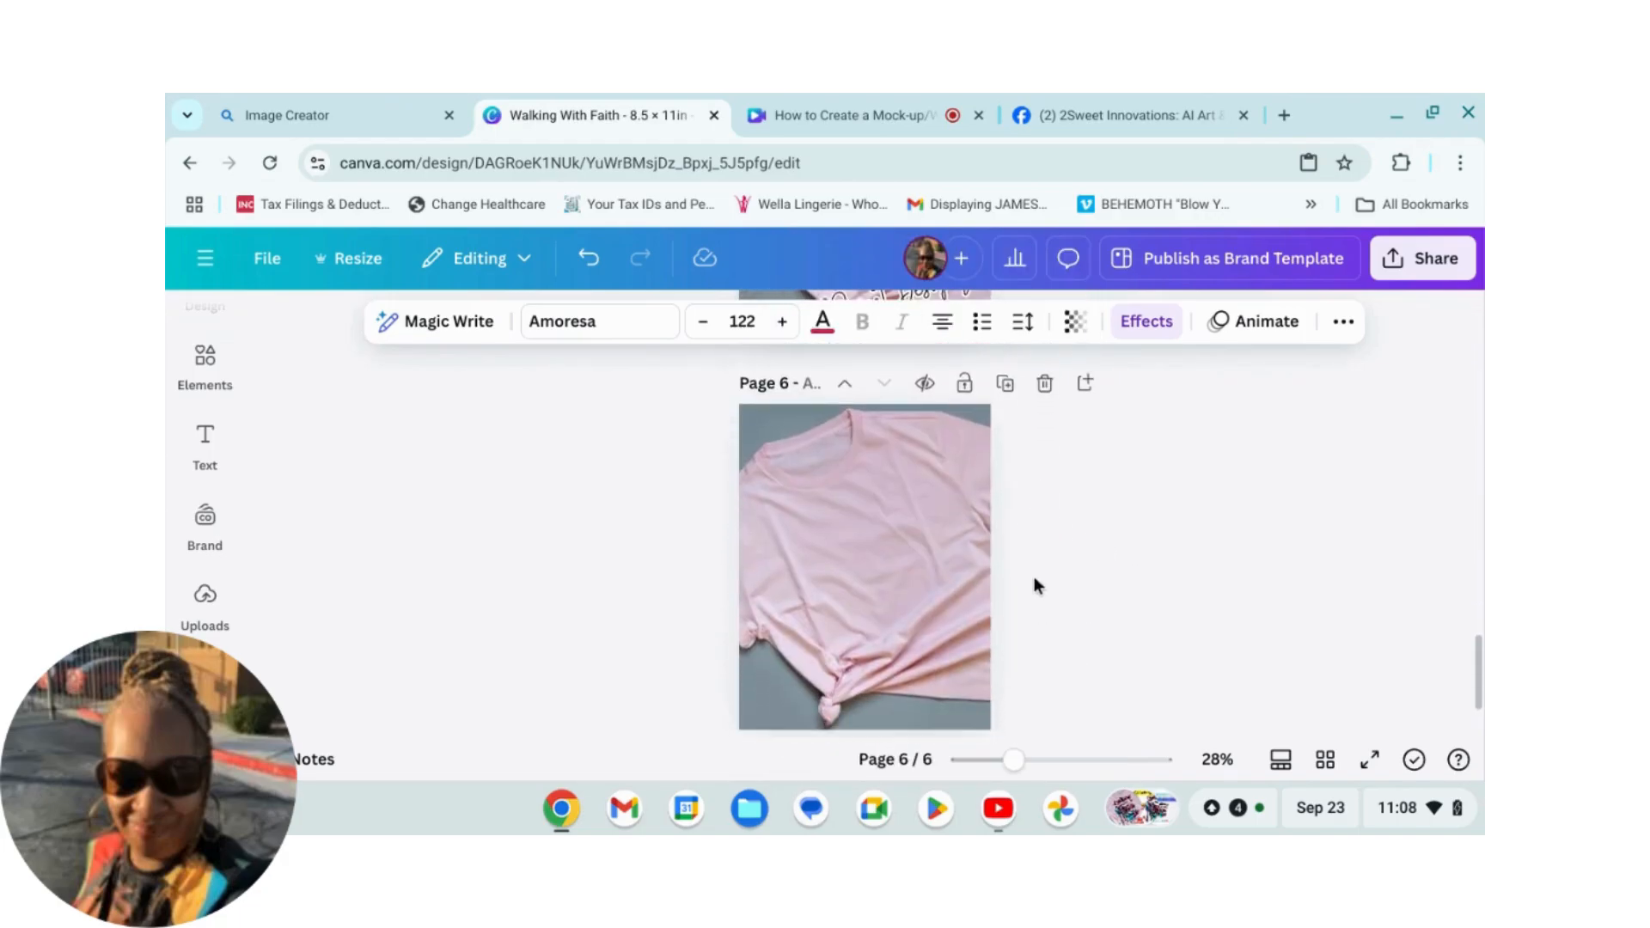
right_click(817, 497)
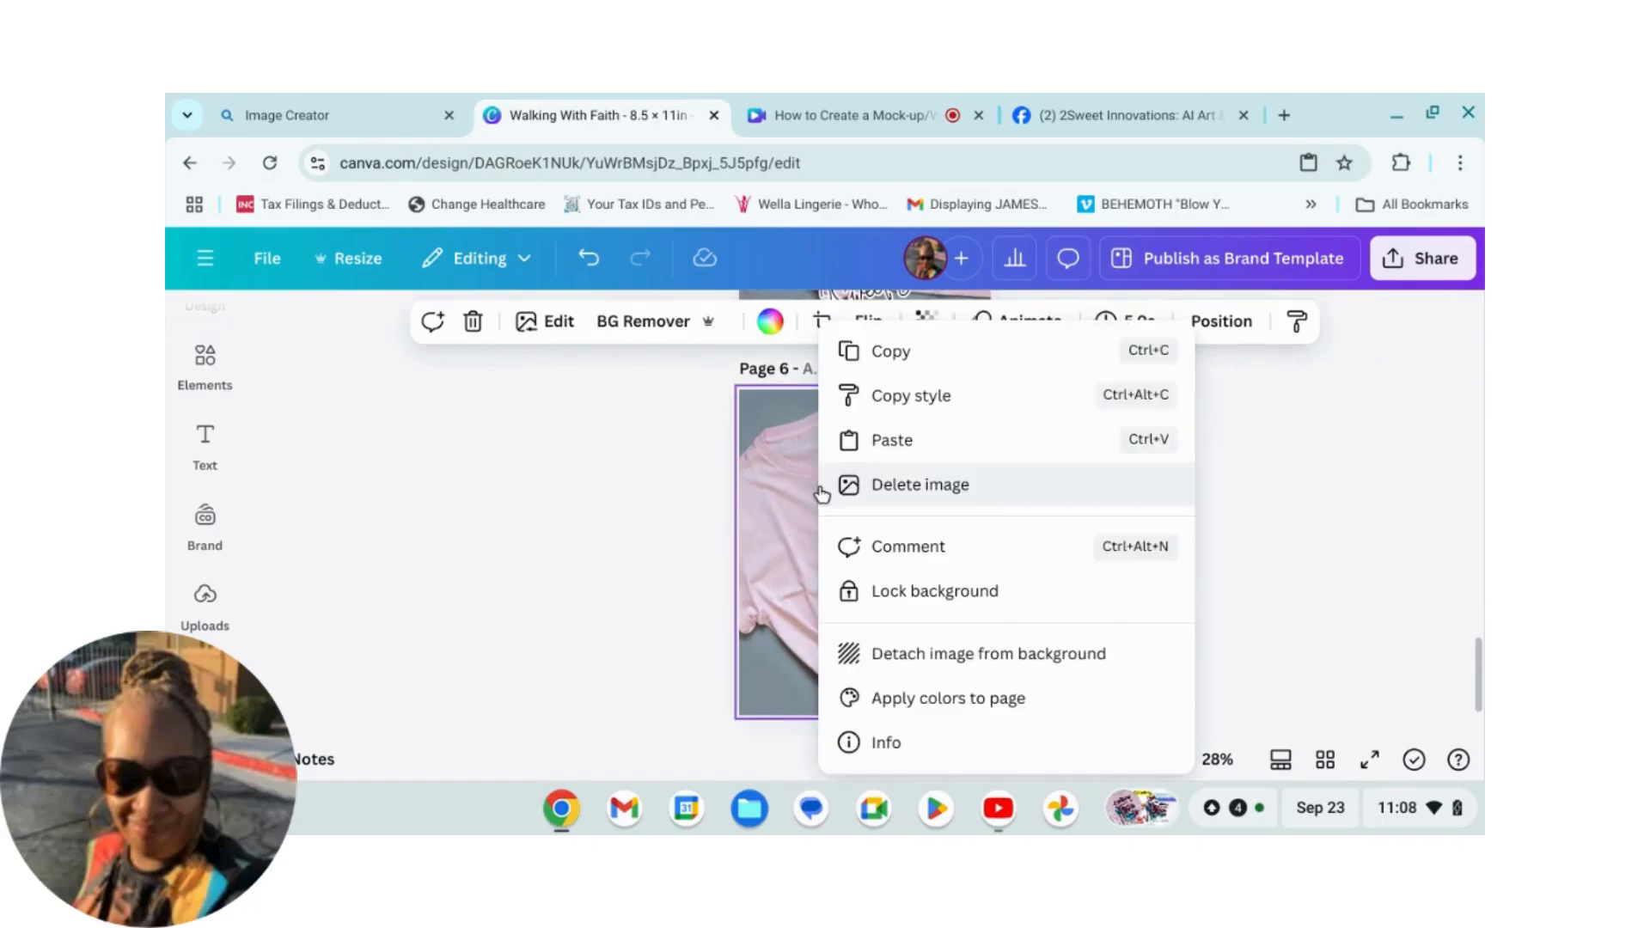
left_click(887, 440)
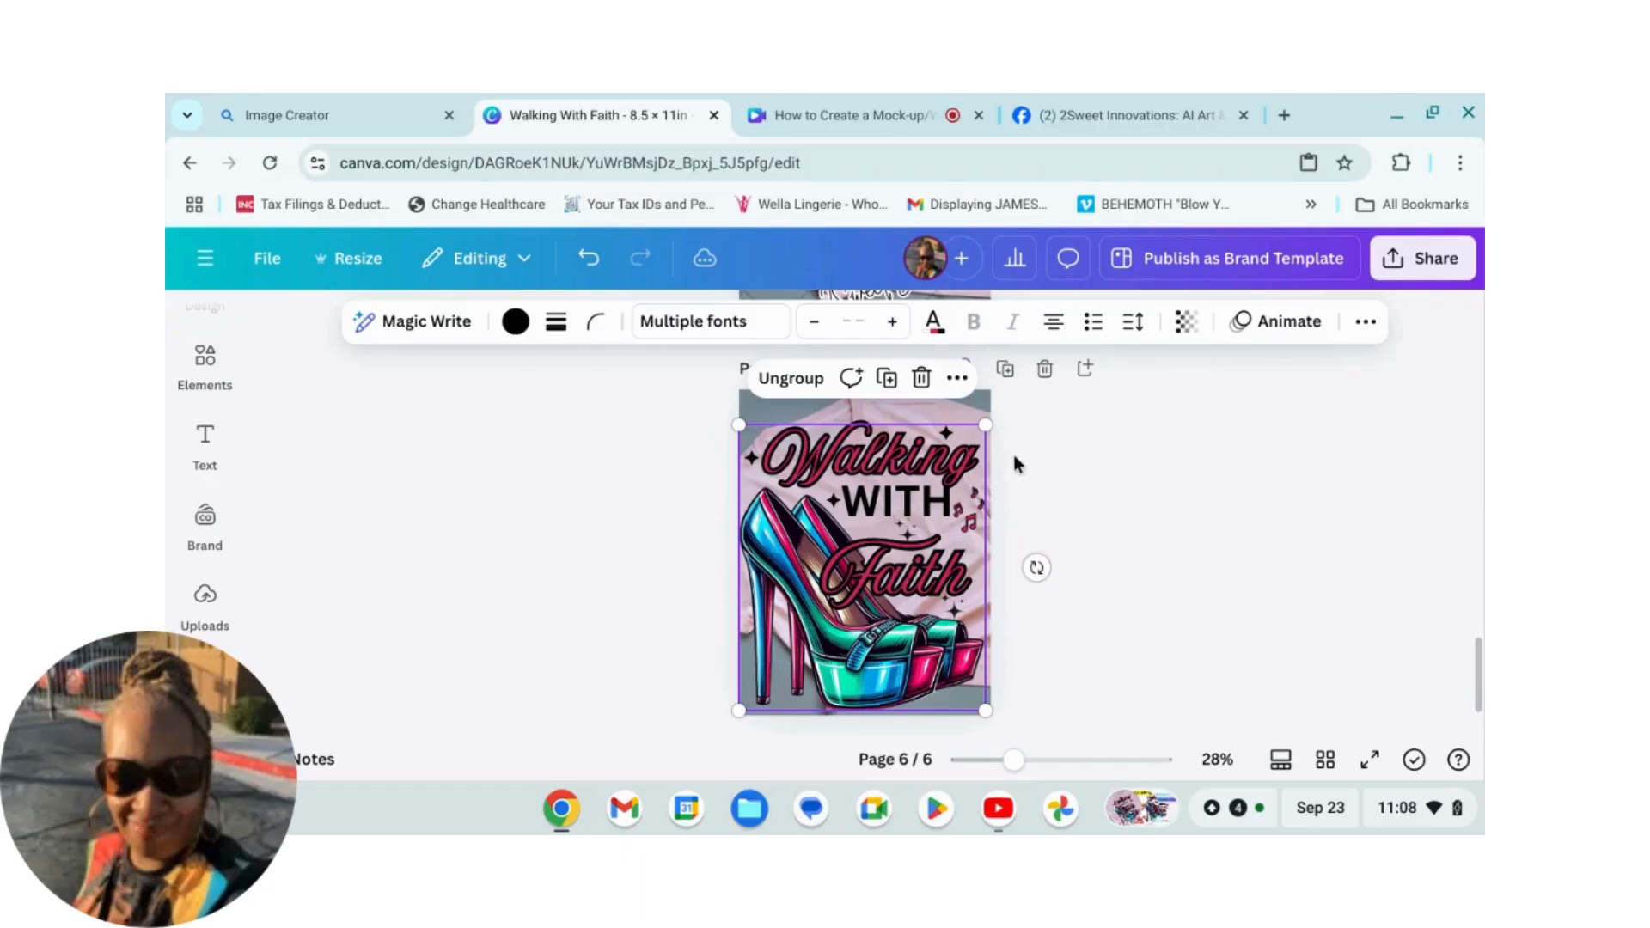
Step: Shrink the pasted design and move it onto the chest of the pink t-shirt
left_click_drag(986, 425, 891, 538)
left_click_drag(827, 666, 887, 589)
left_click_drag(951, 453, 939, 467)
left_click_drag(913, 592, 908, 579)
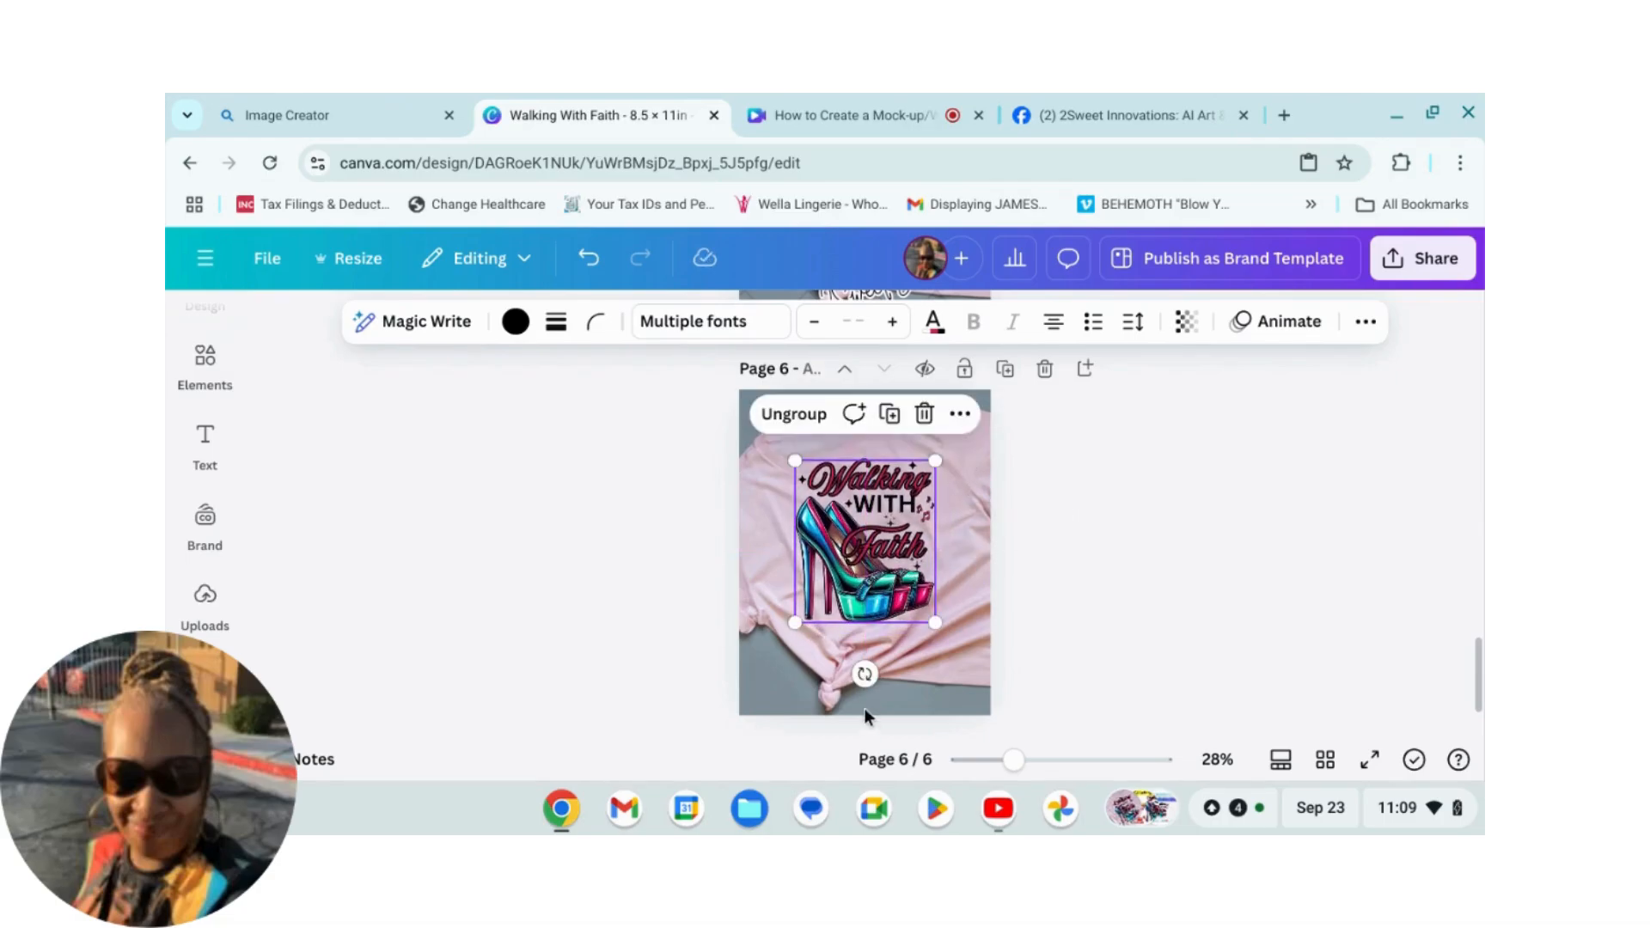
Step: Rotate the design diagonally to match the angle of the t-shirt
left_click_drag(864, 673, 920, 661)
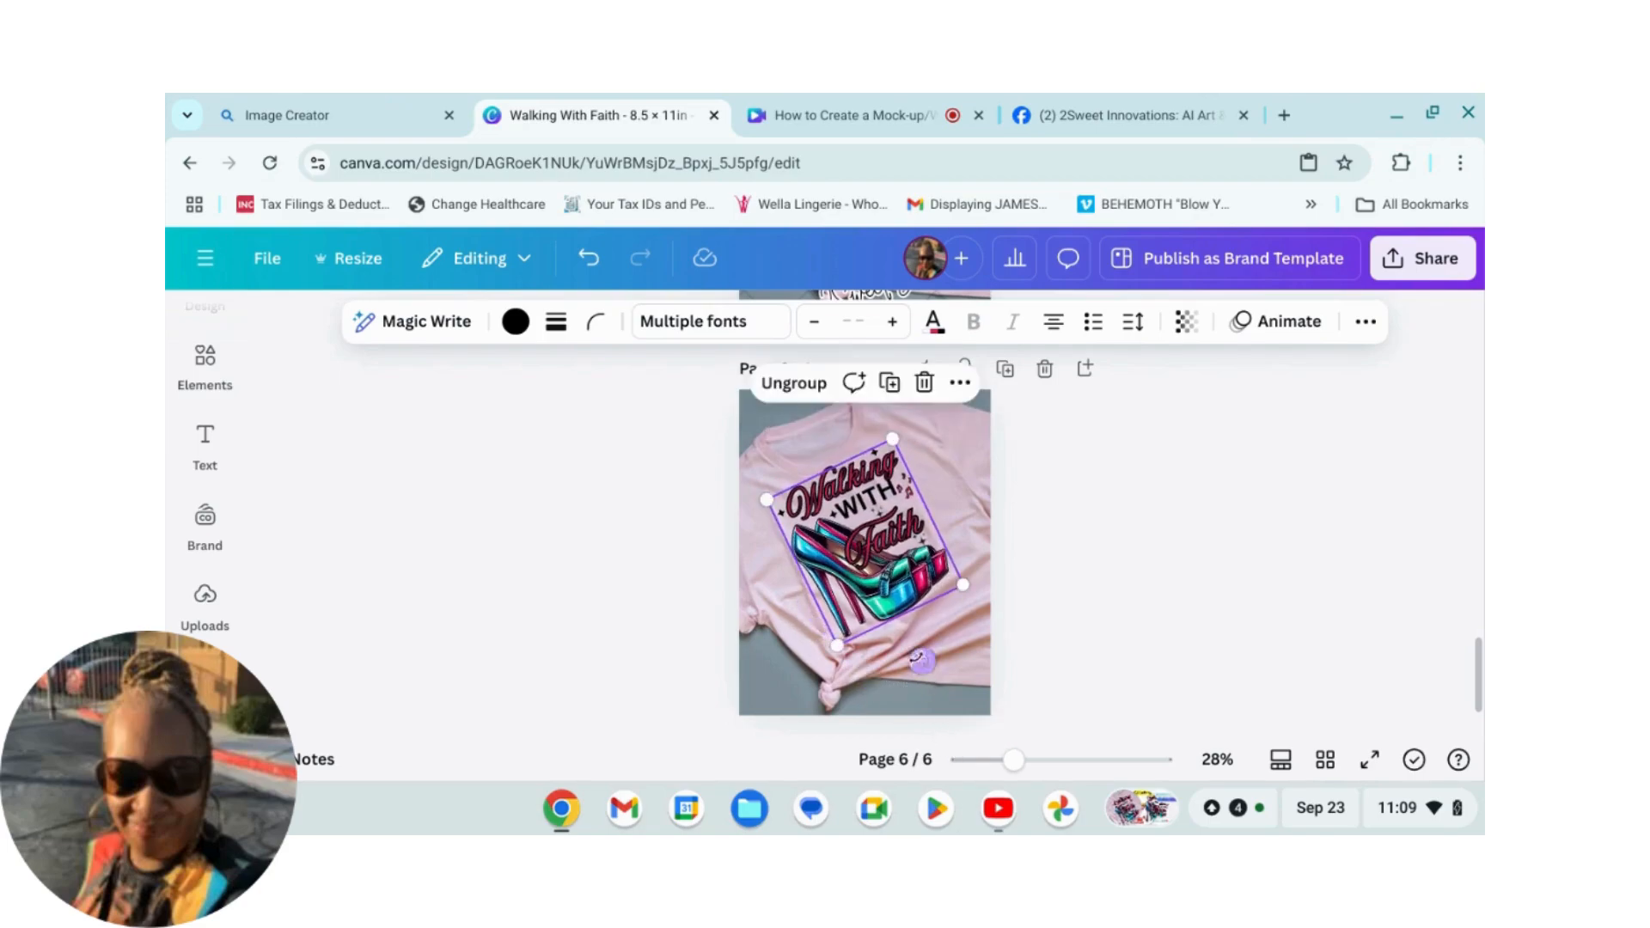
left_click_drag(900, 581, 901, 577)
left_click(1152, 611)
left_click_drag(1014, 760, 1037, 760)
scroll(1083, 628, "down", 2)
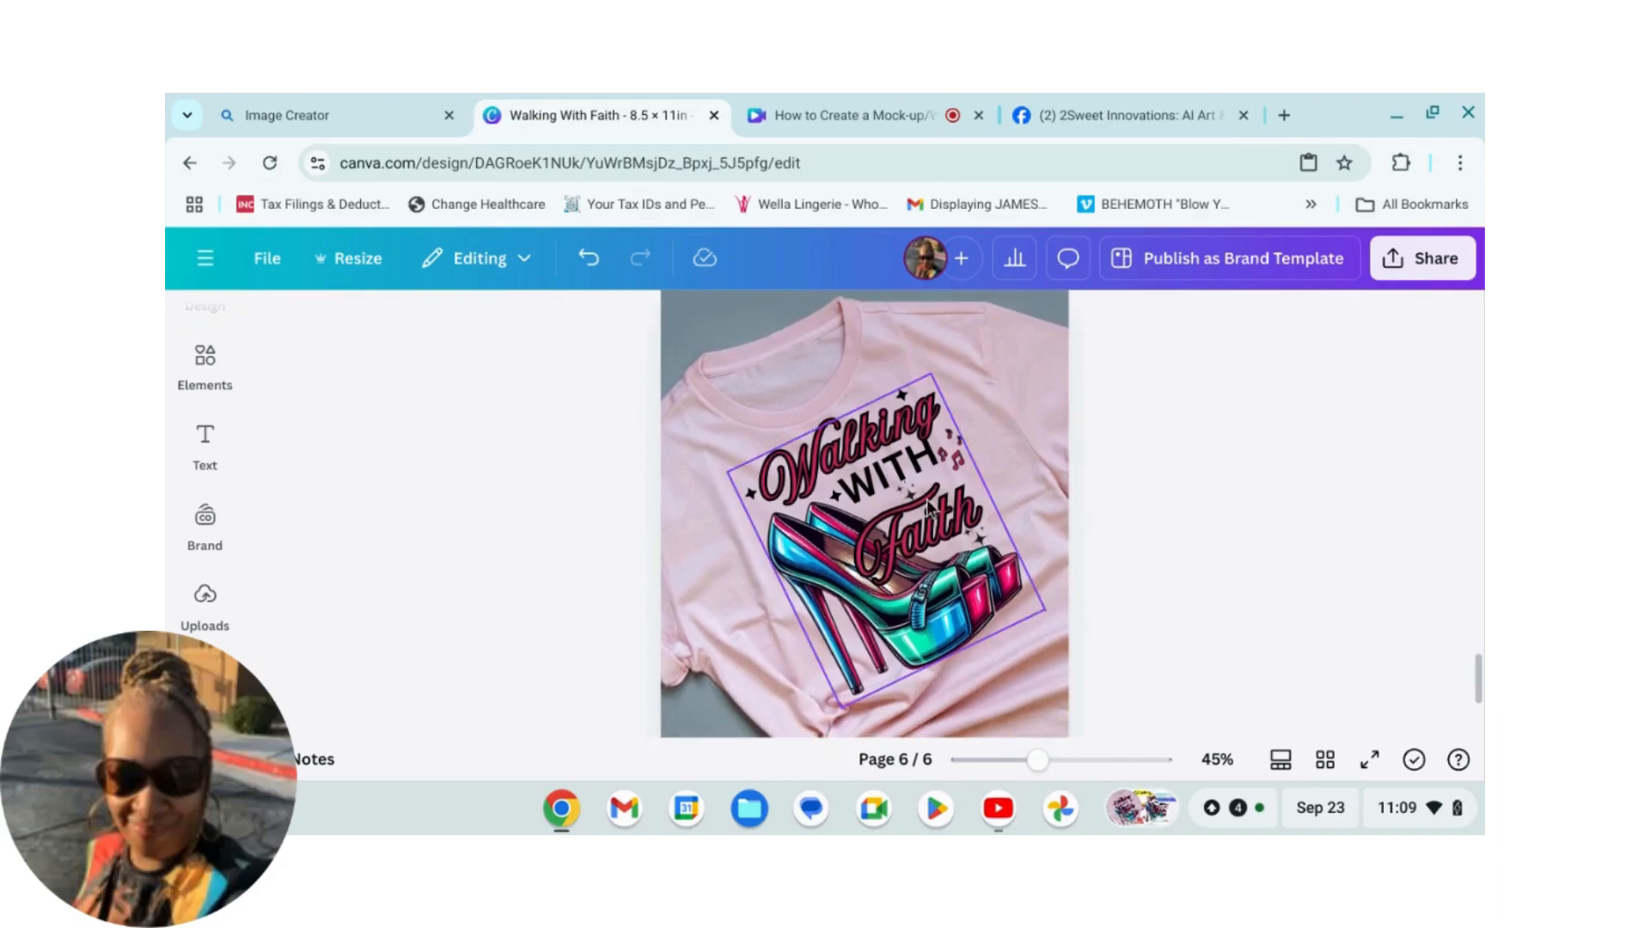
Step: Nudge the rotated design slightly to centre it on the shirt
left_click_drag(921, 530, 906, 530)
left_click(1282, 600)
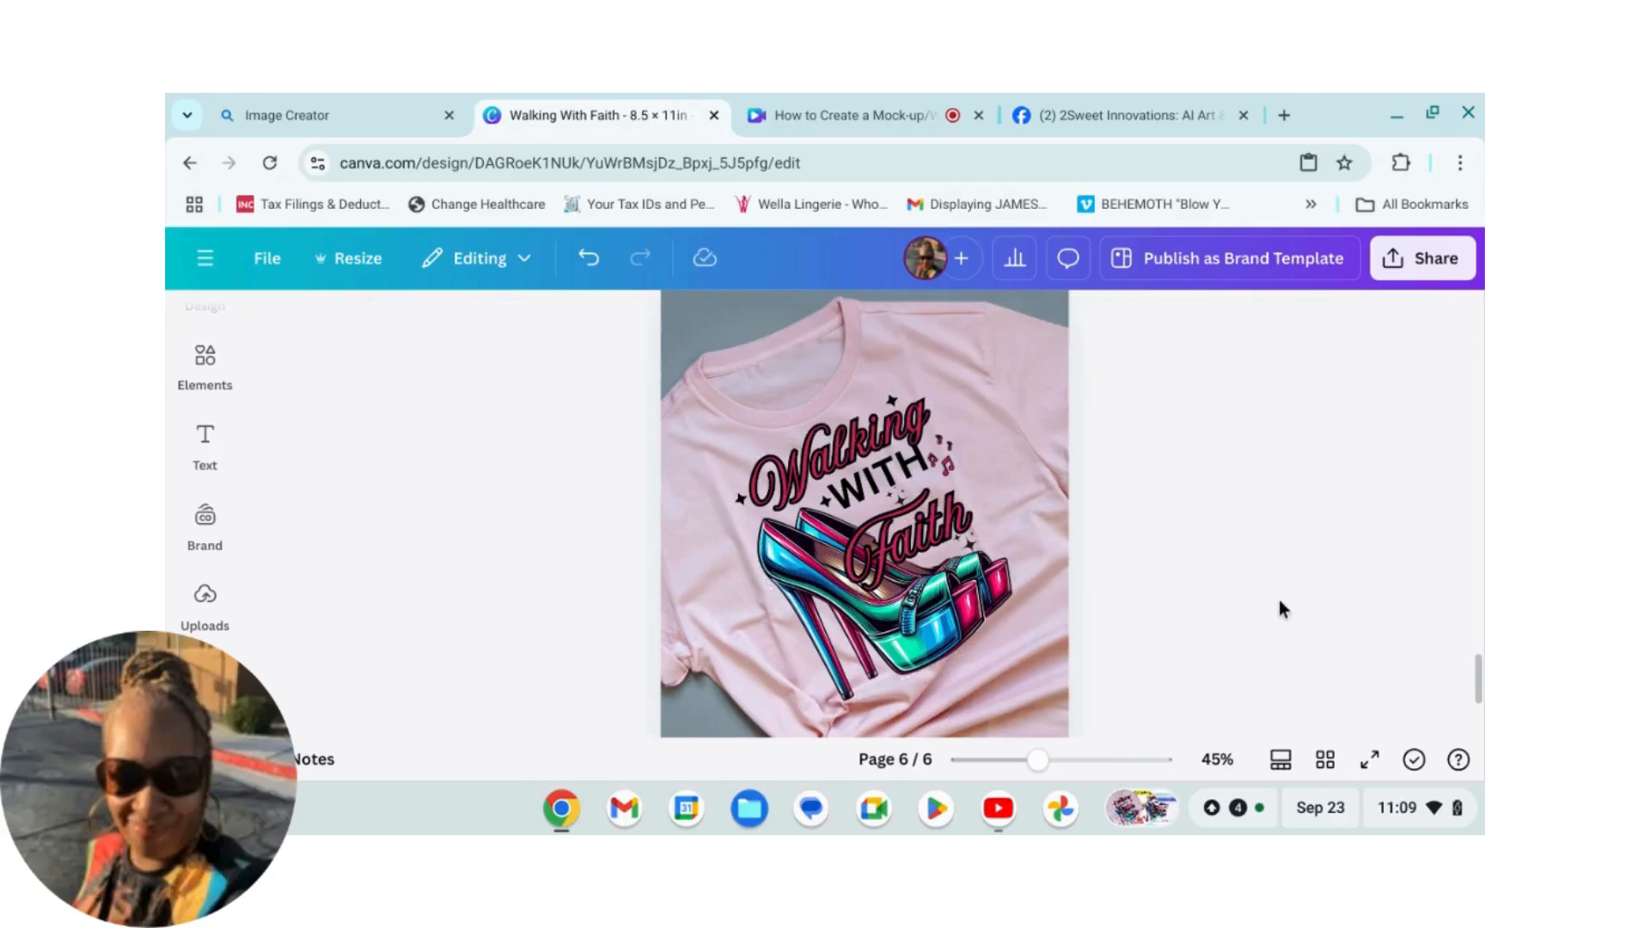
scroll(1264, 600, "down", 1)
left_click(945, 555)
left_click_drag(946, 556, 951, 555)
left_click(1279, 594)
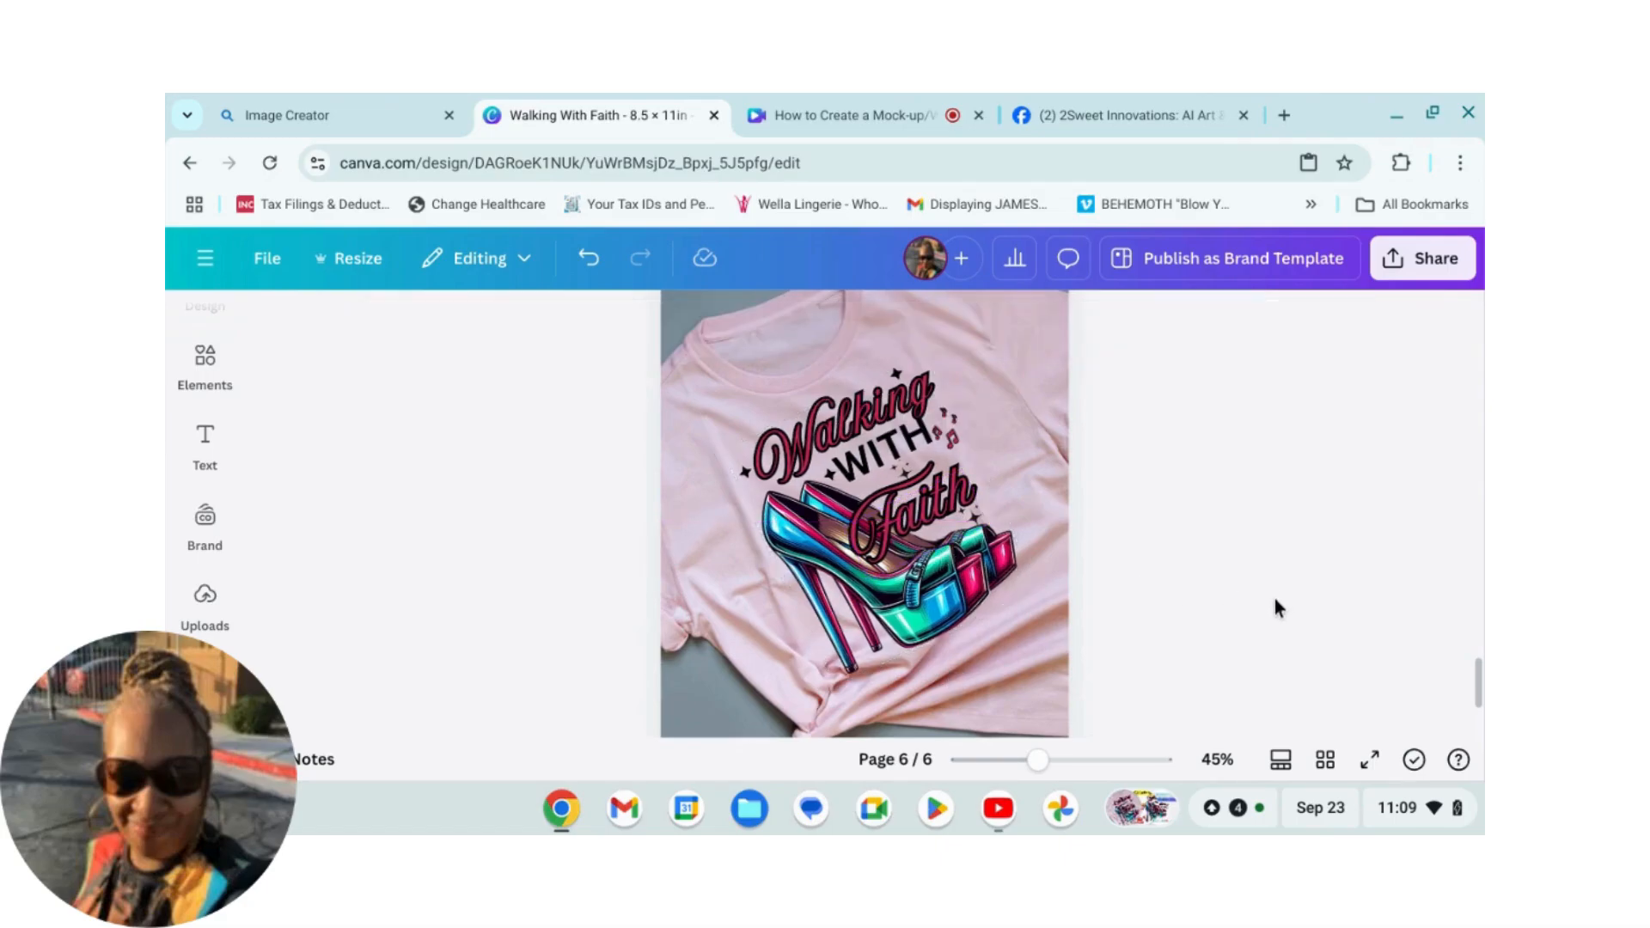
Step: Fine-tune the design's position on the shirt chest
scroll(1304, 636, "up", 1)
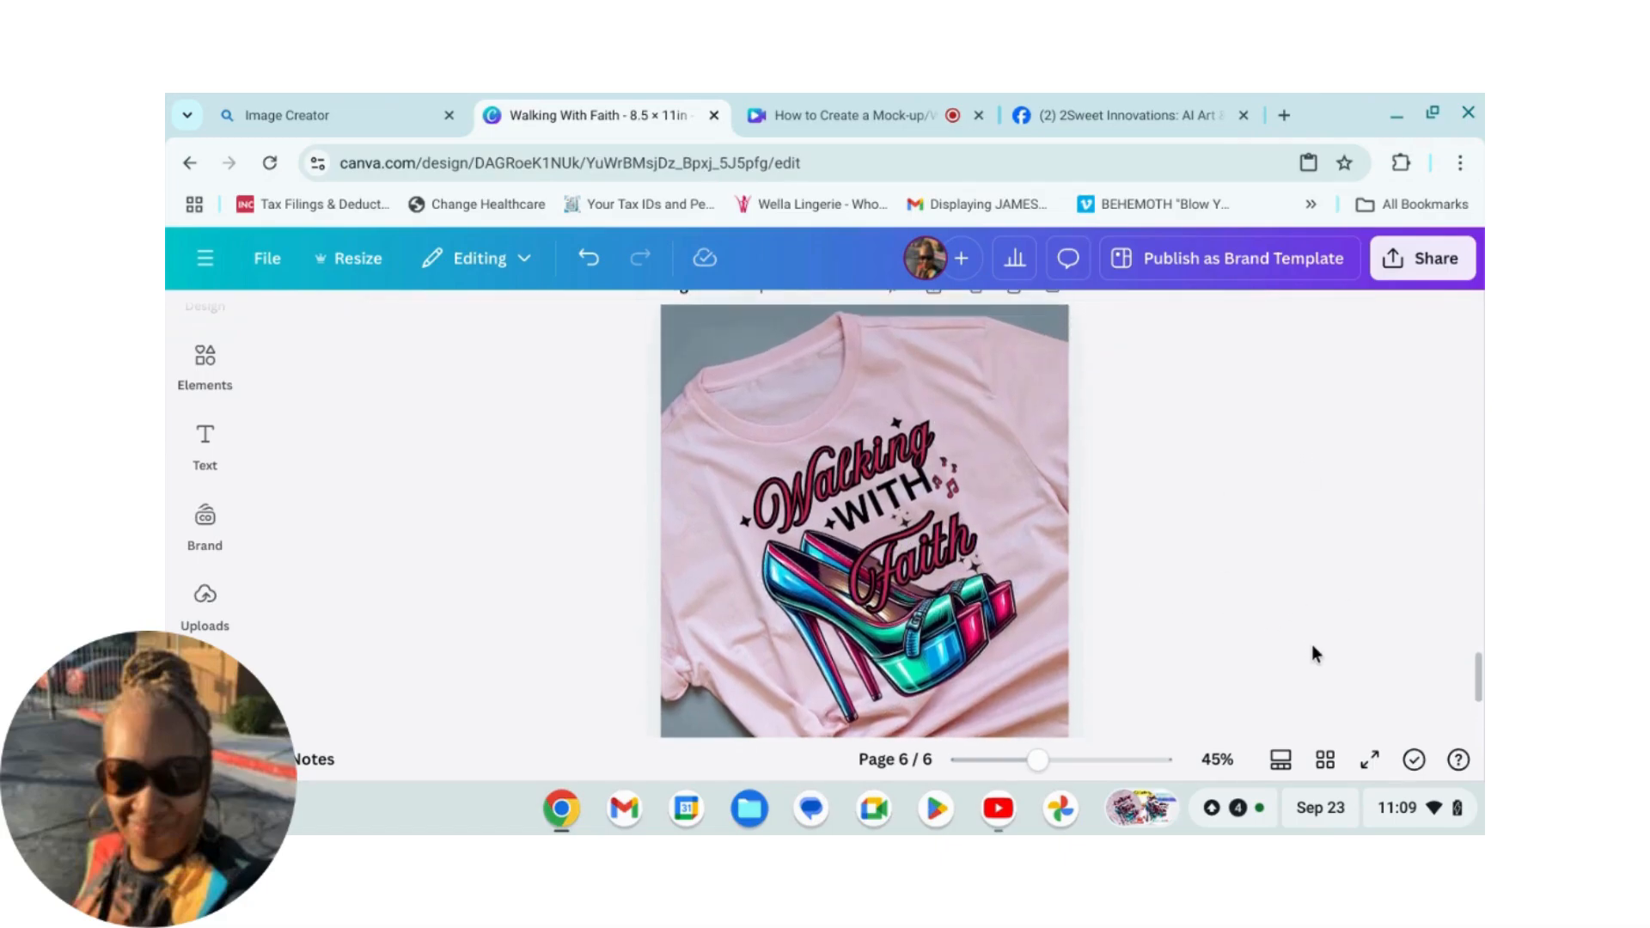
left_click(926, 578)
left_click_drag(905, 513, 912, 511)
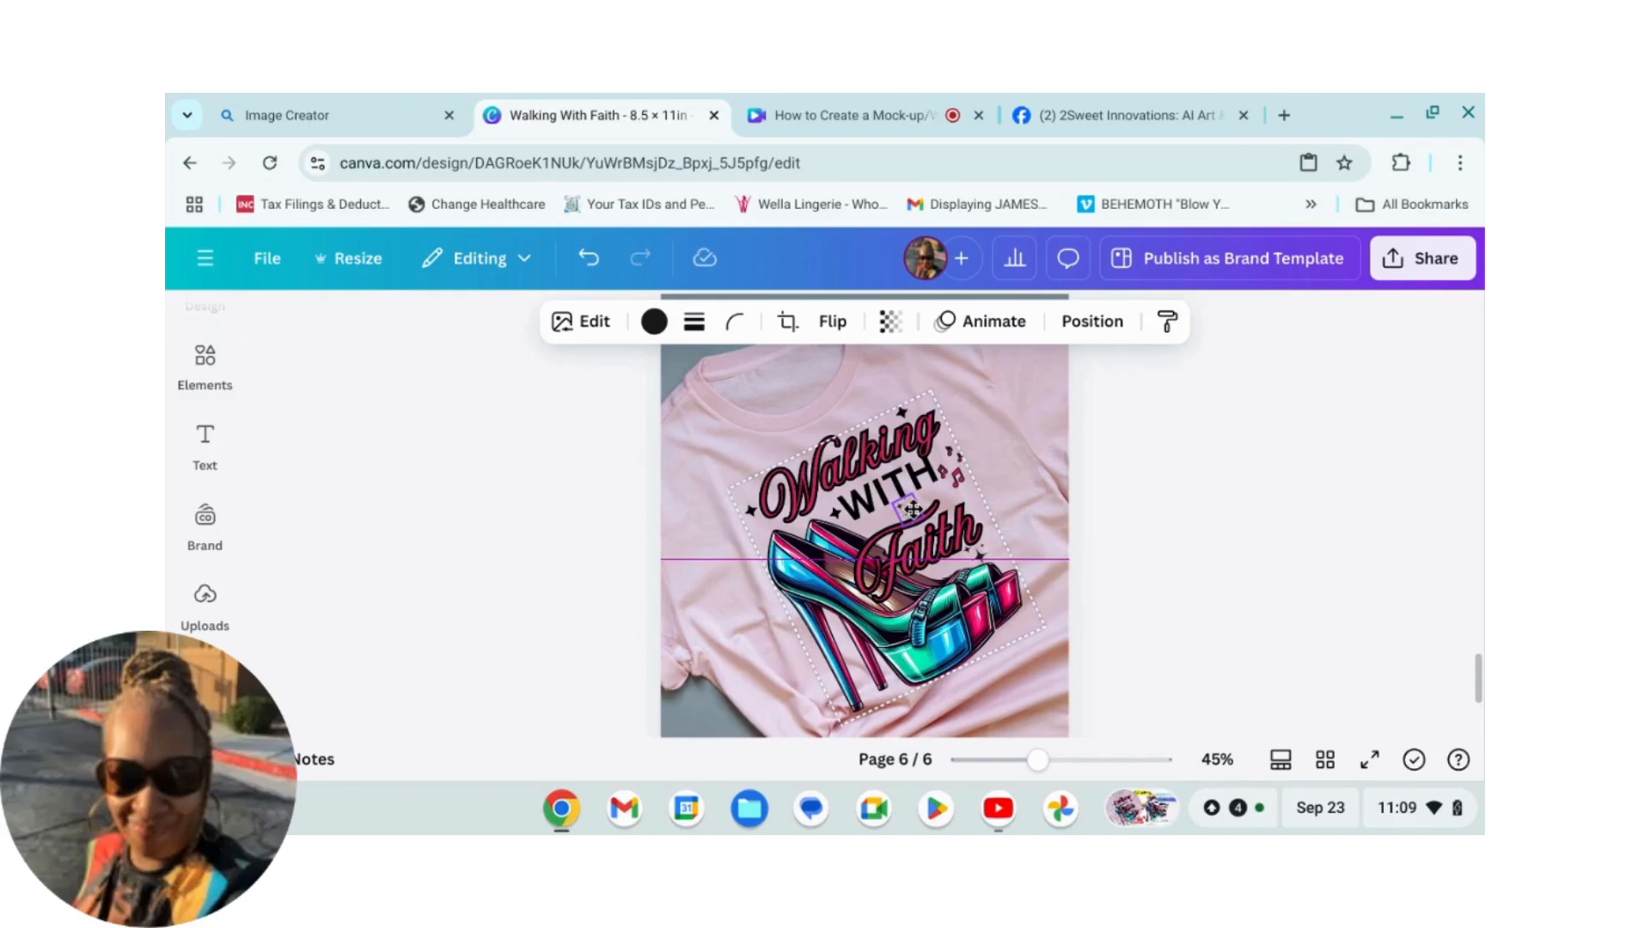
left_click_drag(913, 509, 913, 510)
left_click(1224, 579)
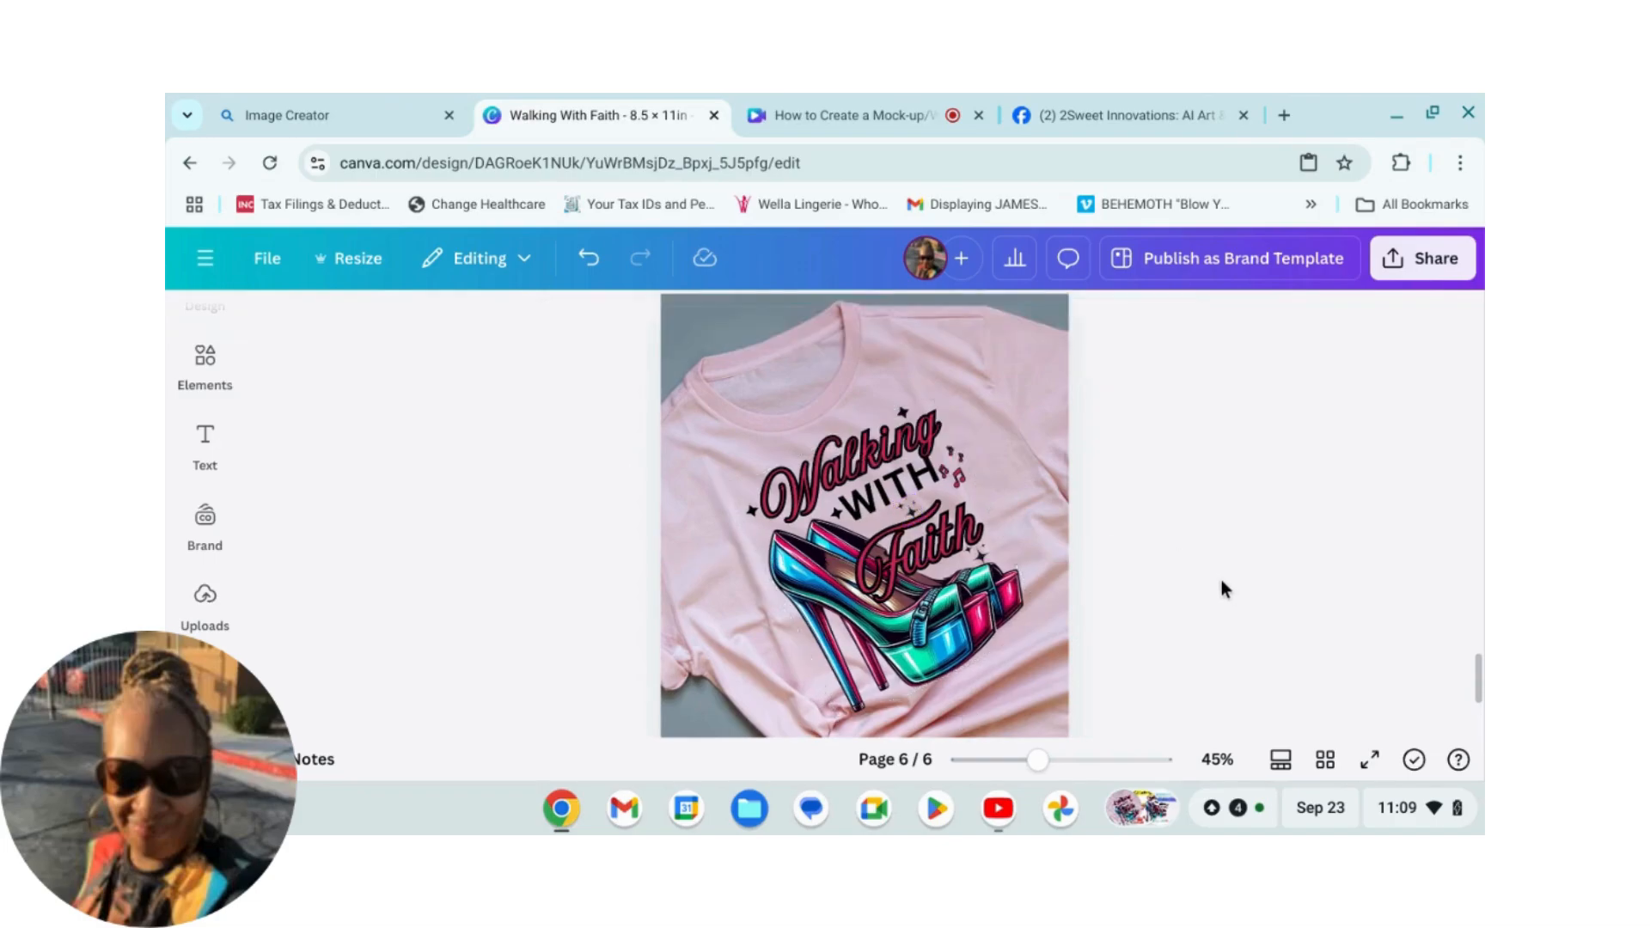
scroll(1205, 596, "down", 1)
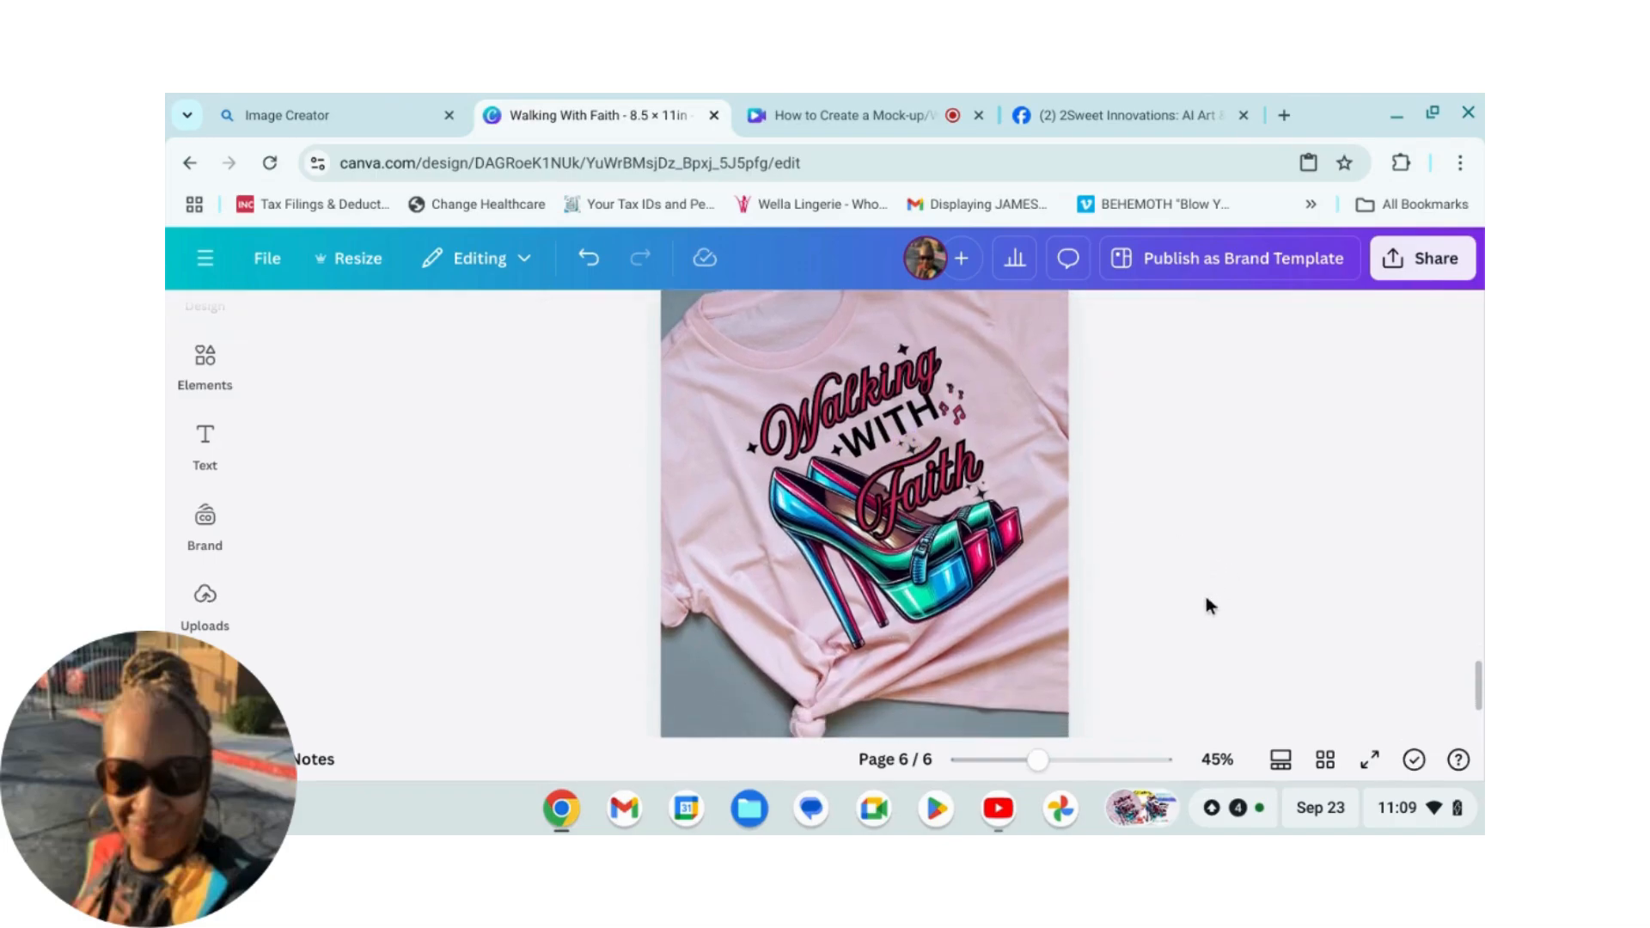
left_click(979, 507)
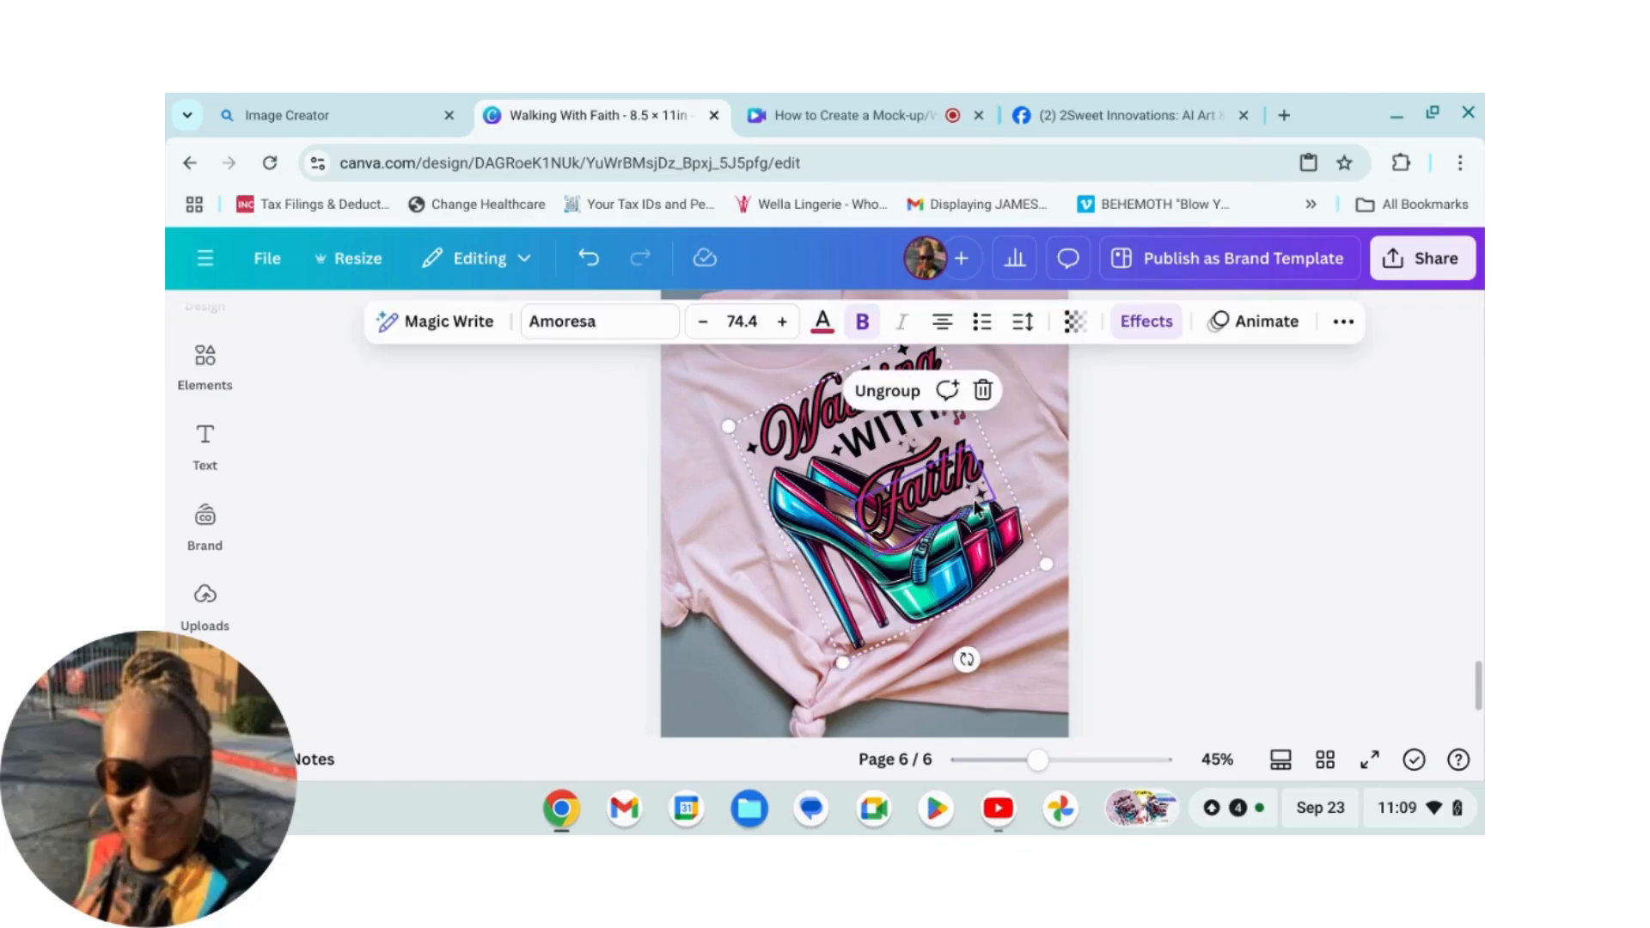
left_click(1268, 571)
scroll(1261, 588, "up", 1)
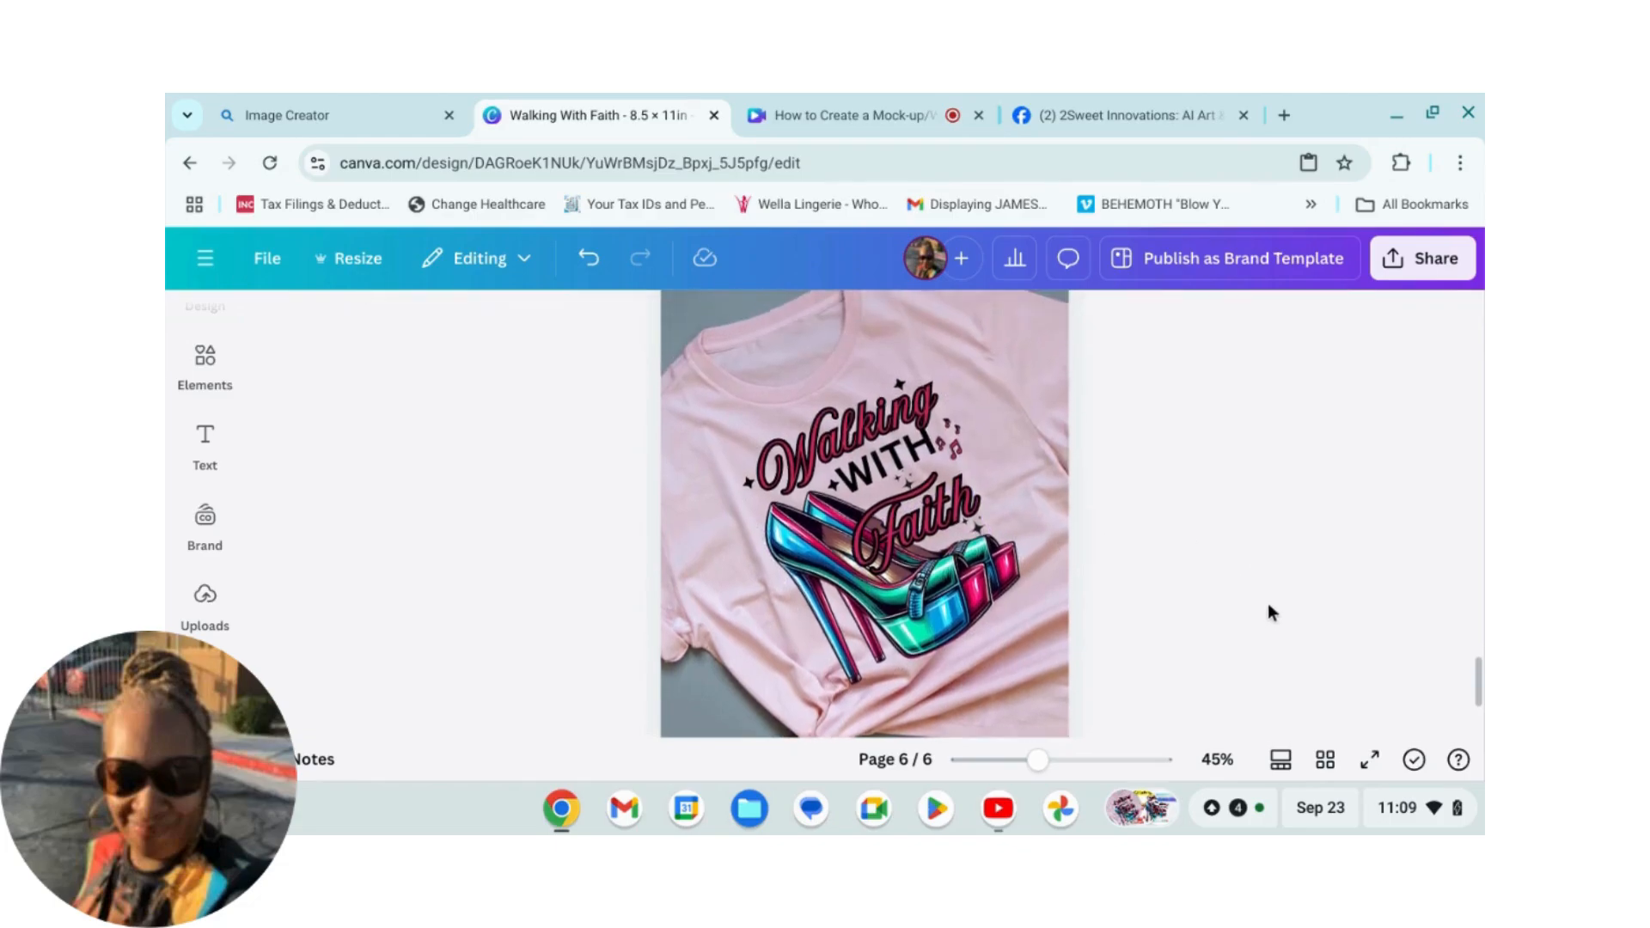
scroll(1281, 612, "up", 1)
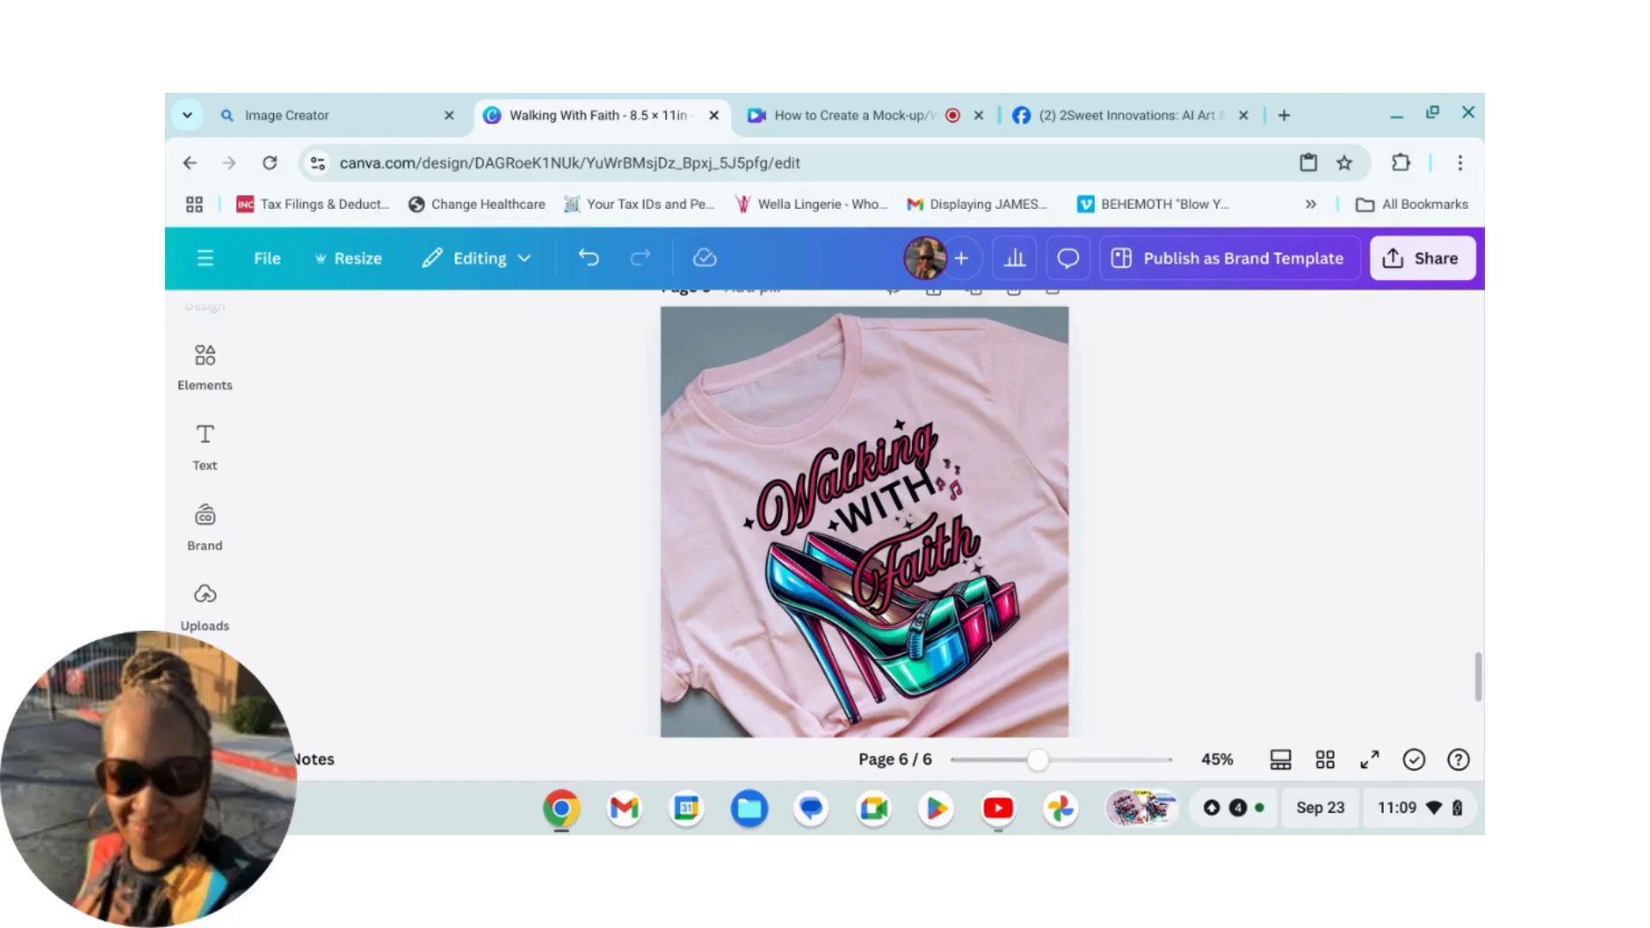
Step: Add a subheading text box and move it to the top of the shirt
left_click(210, 456)
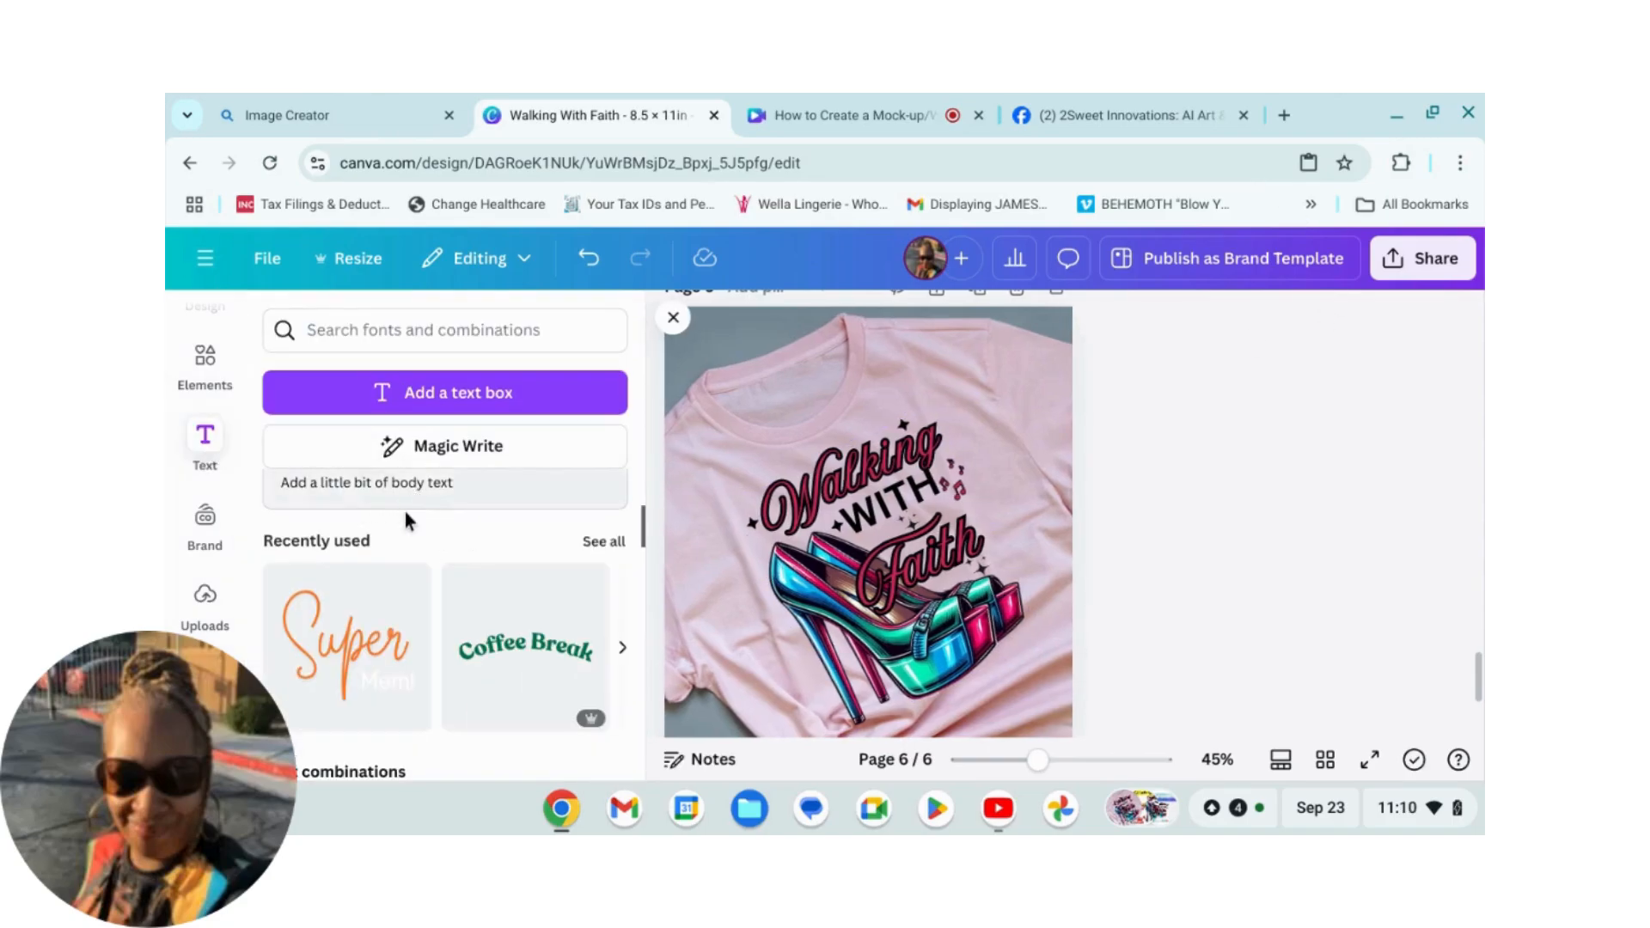
scroll(408, 518, "down", 1)
scroll(411, 511, "up", 4)
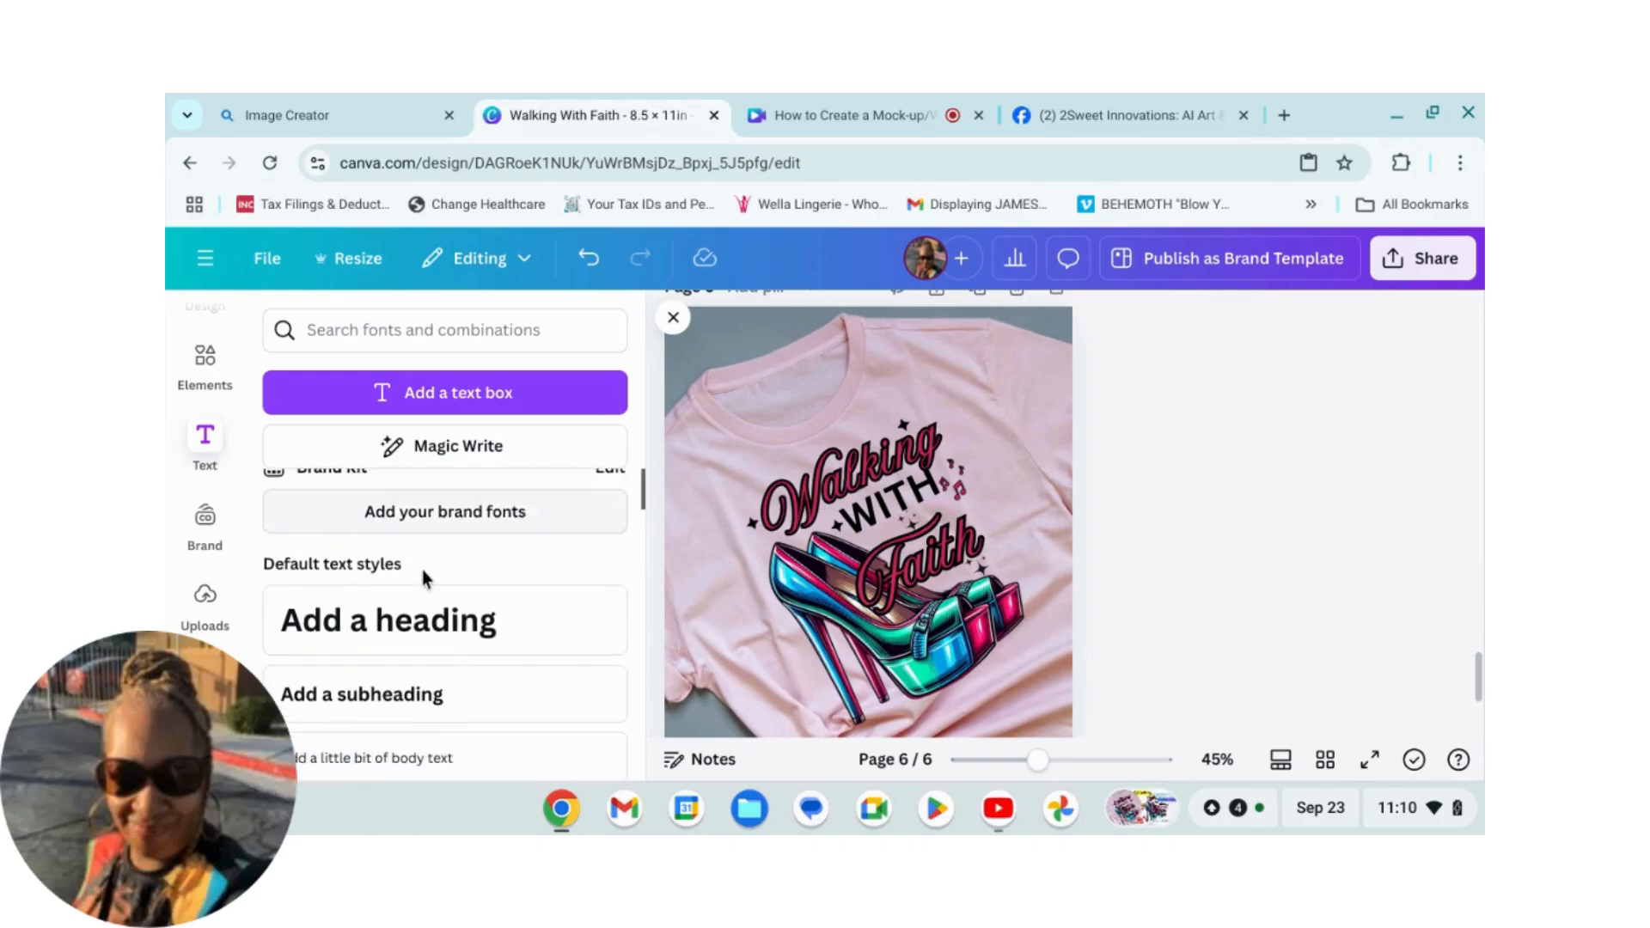
scroll(424, 579, "down", 1)
left_click(339, 673)
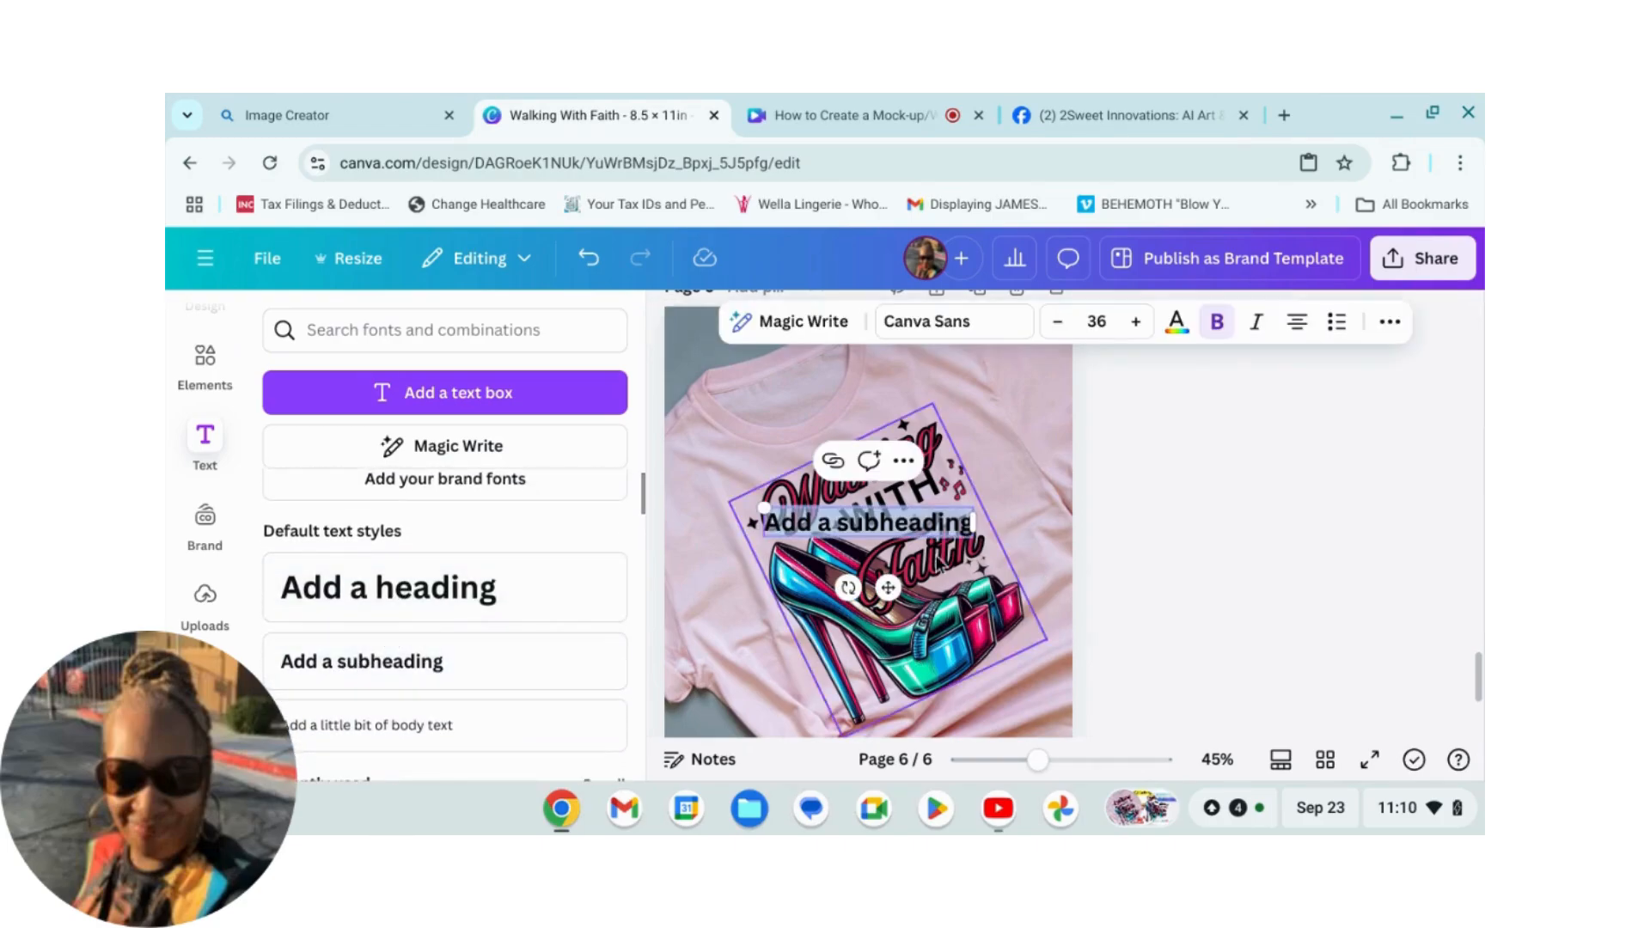
left_click_drag(934, 526, 985, 391)
left_click(980, 396)
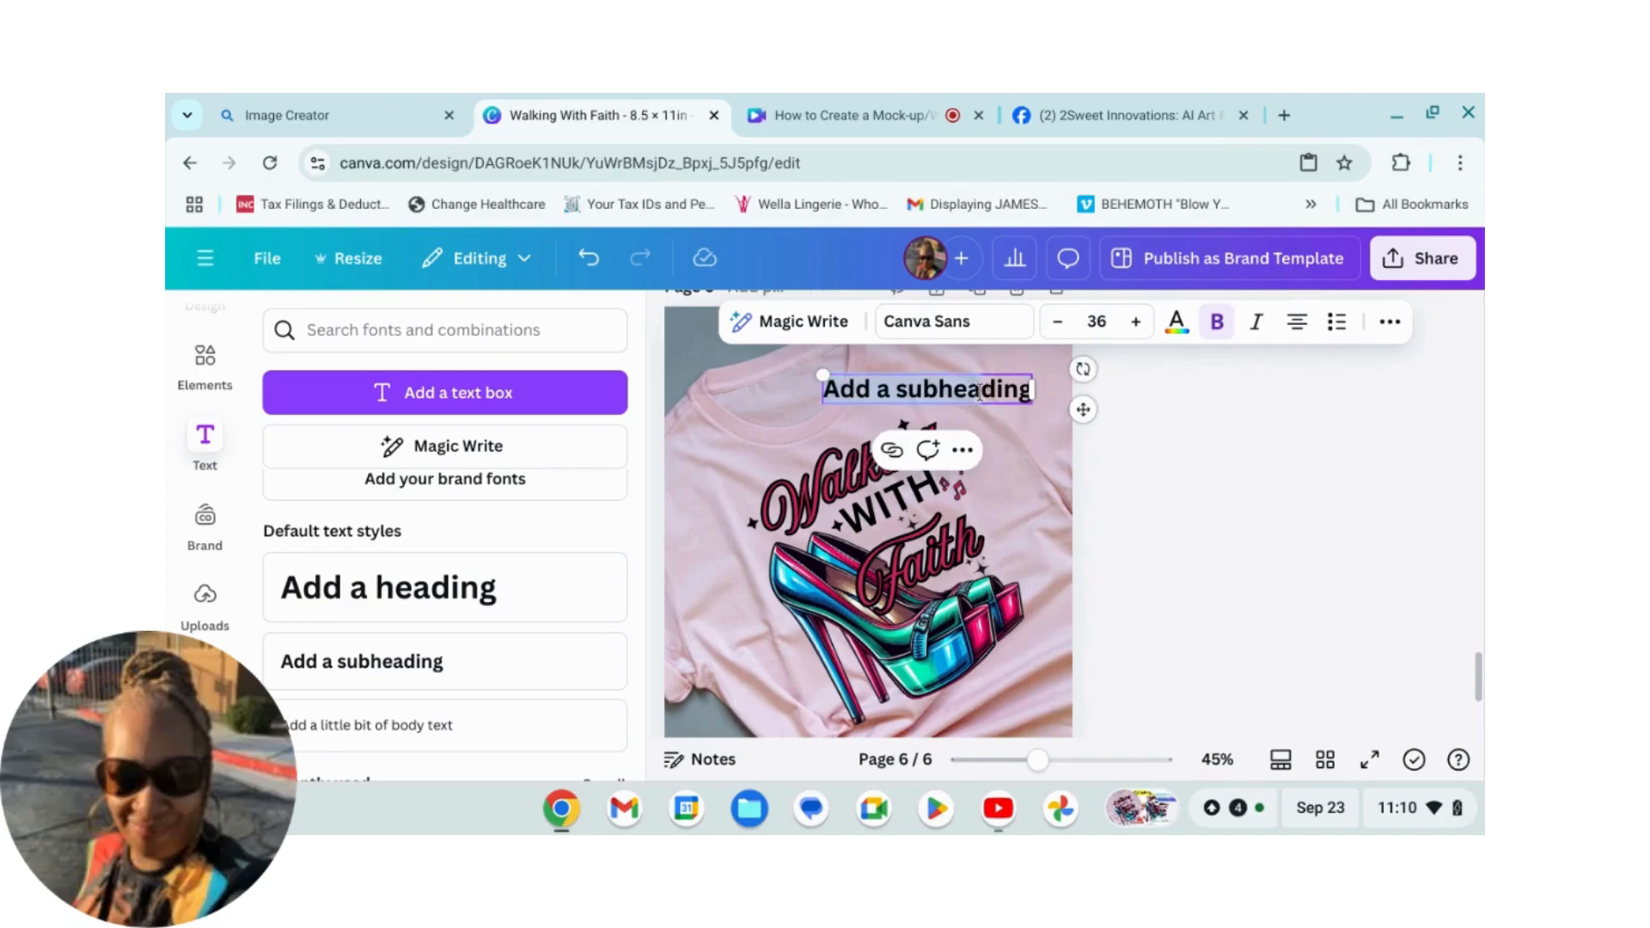
Step: Replace the subheading text with 'Images enlarged to show details'
double_click(982, 393)
triple_click(985, 392)
type("Images")
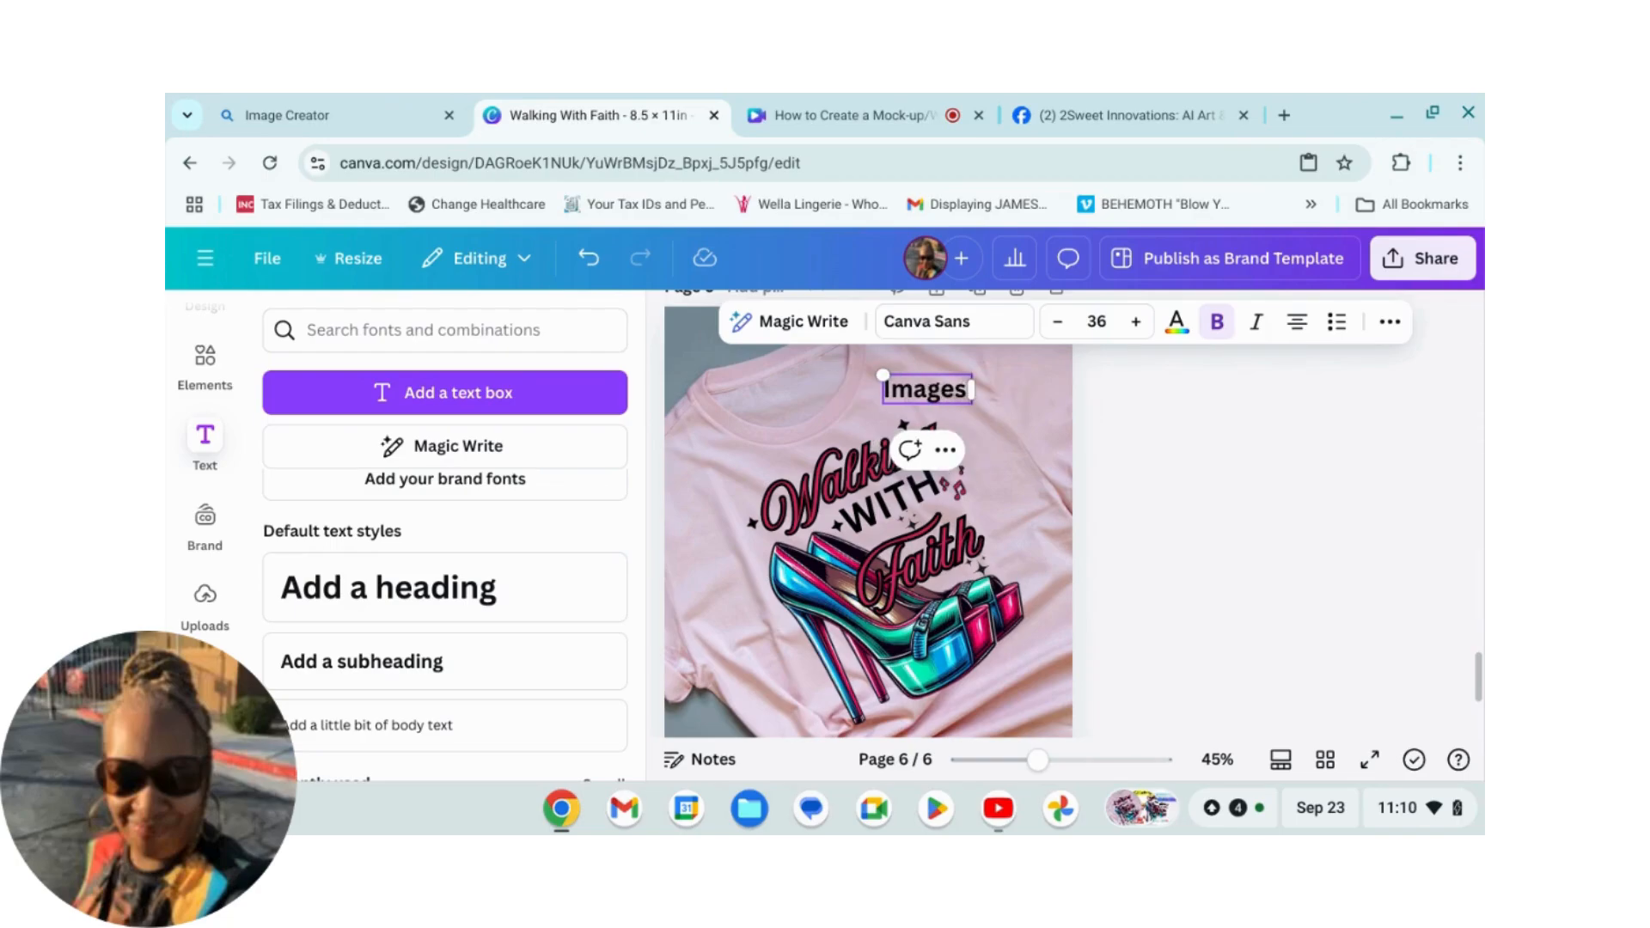
type(" enlarg")
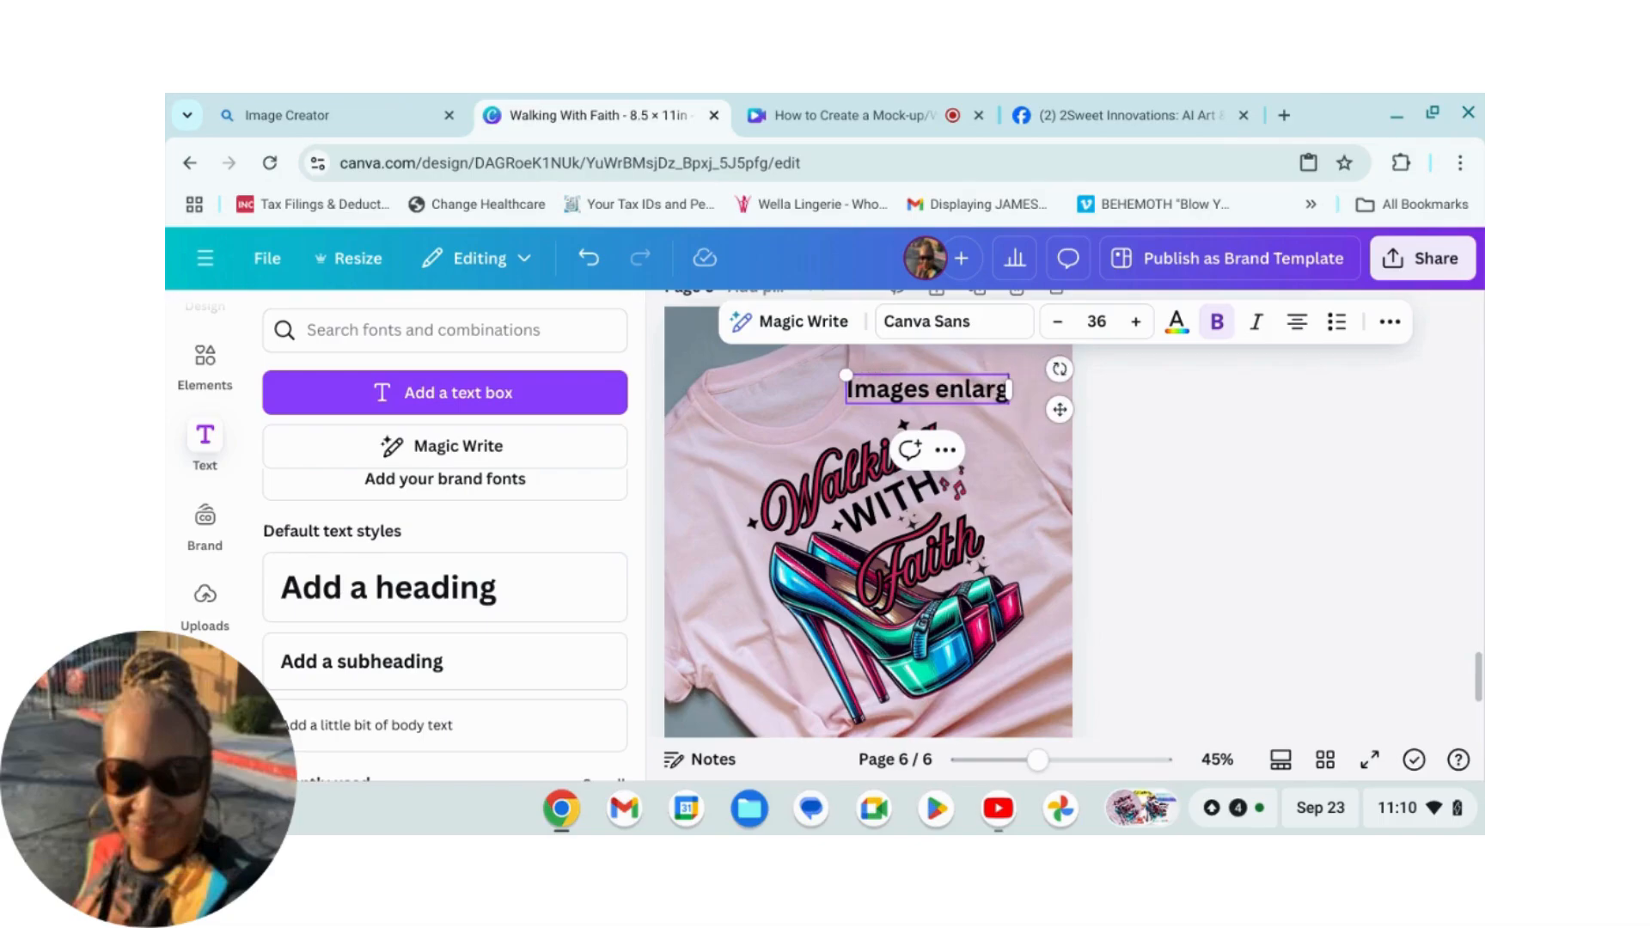
type("ed to show details")
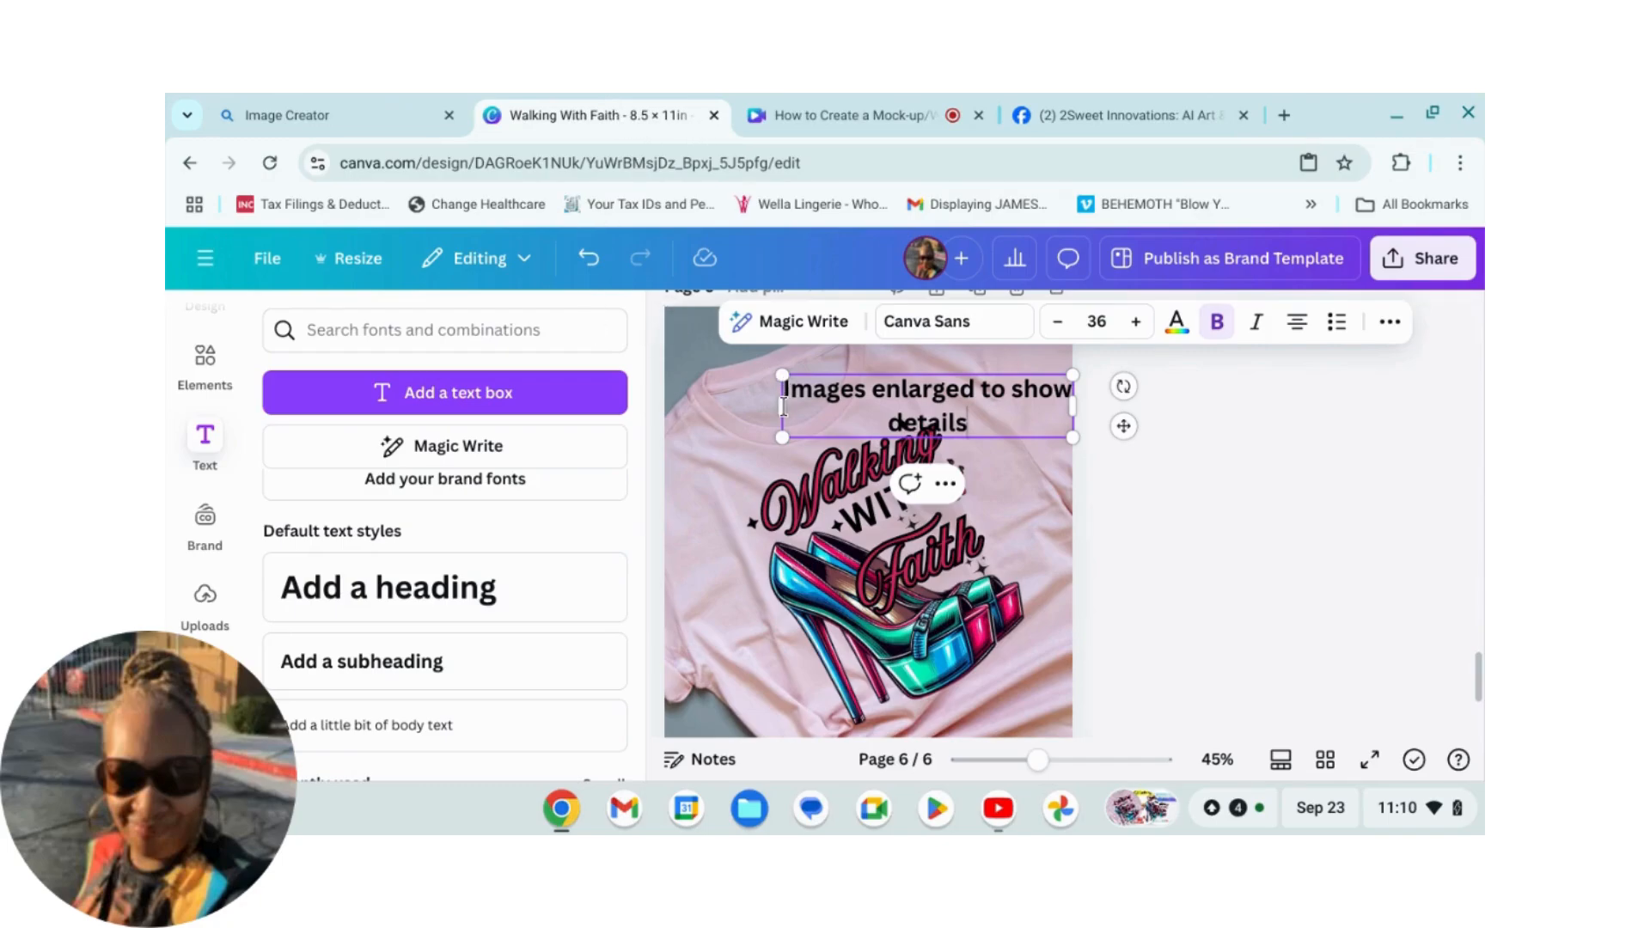
Step: Shrink the caption to about 21 pt and move it to the top-right corner of the page
left_click_drag(780, 404, 835, 388)
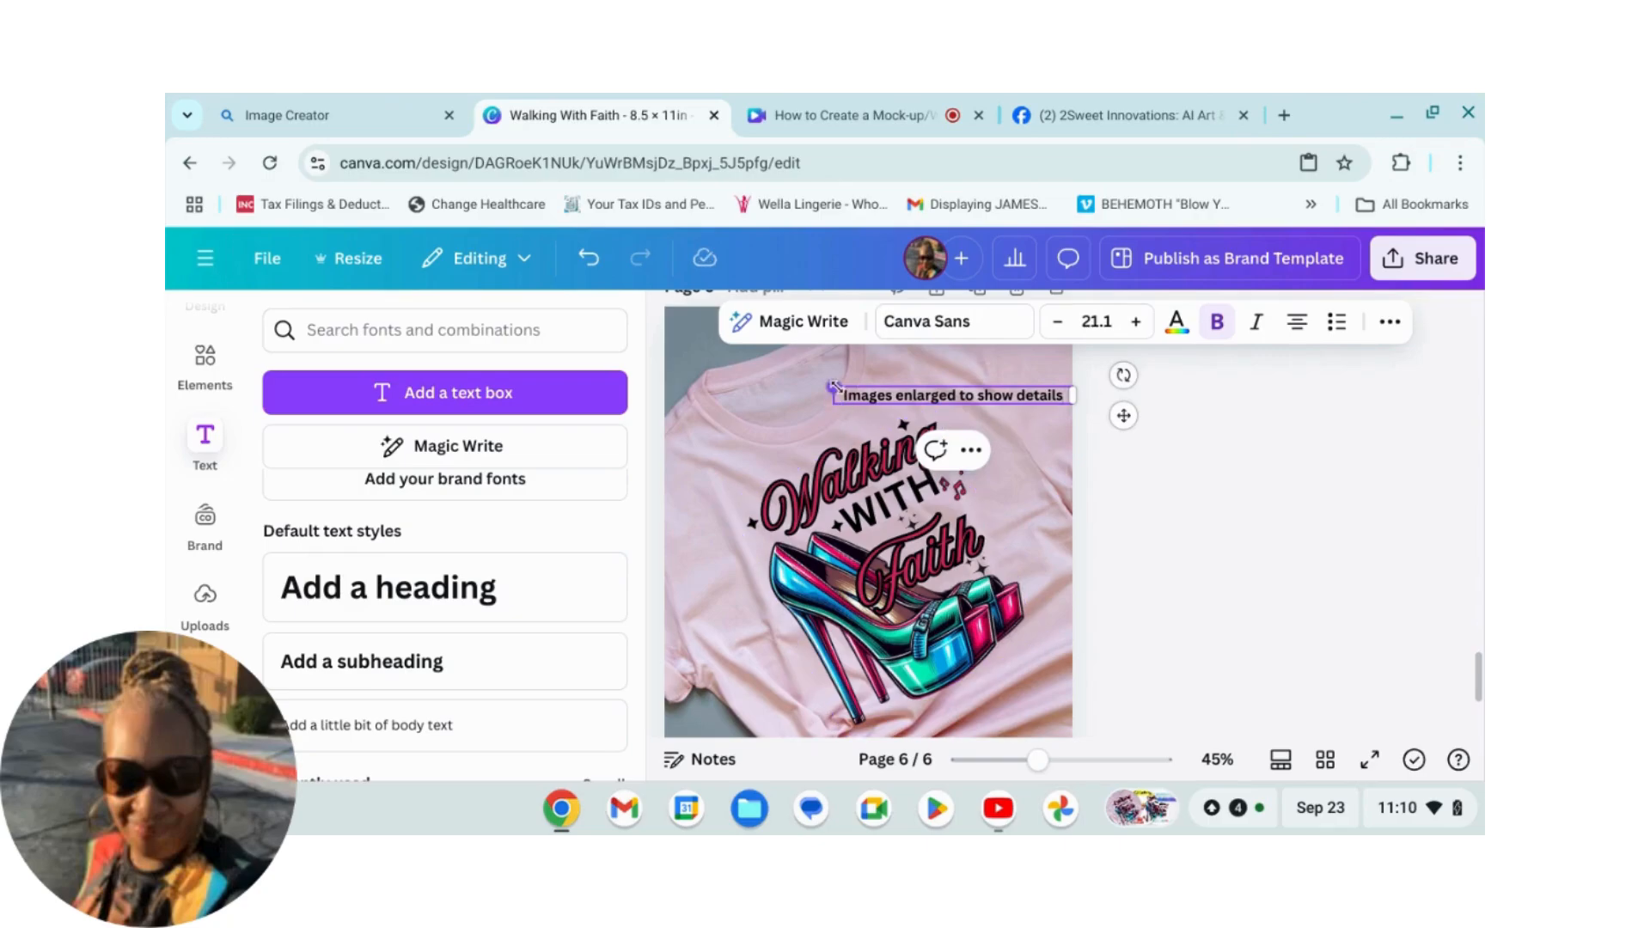
left_click_drag(833, 387, 855, 389)
left_click(1004, 395)
left_click_drag(1002, 390, 998, 375)
left_click(1298, 560)
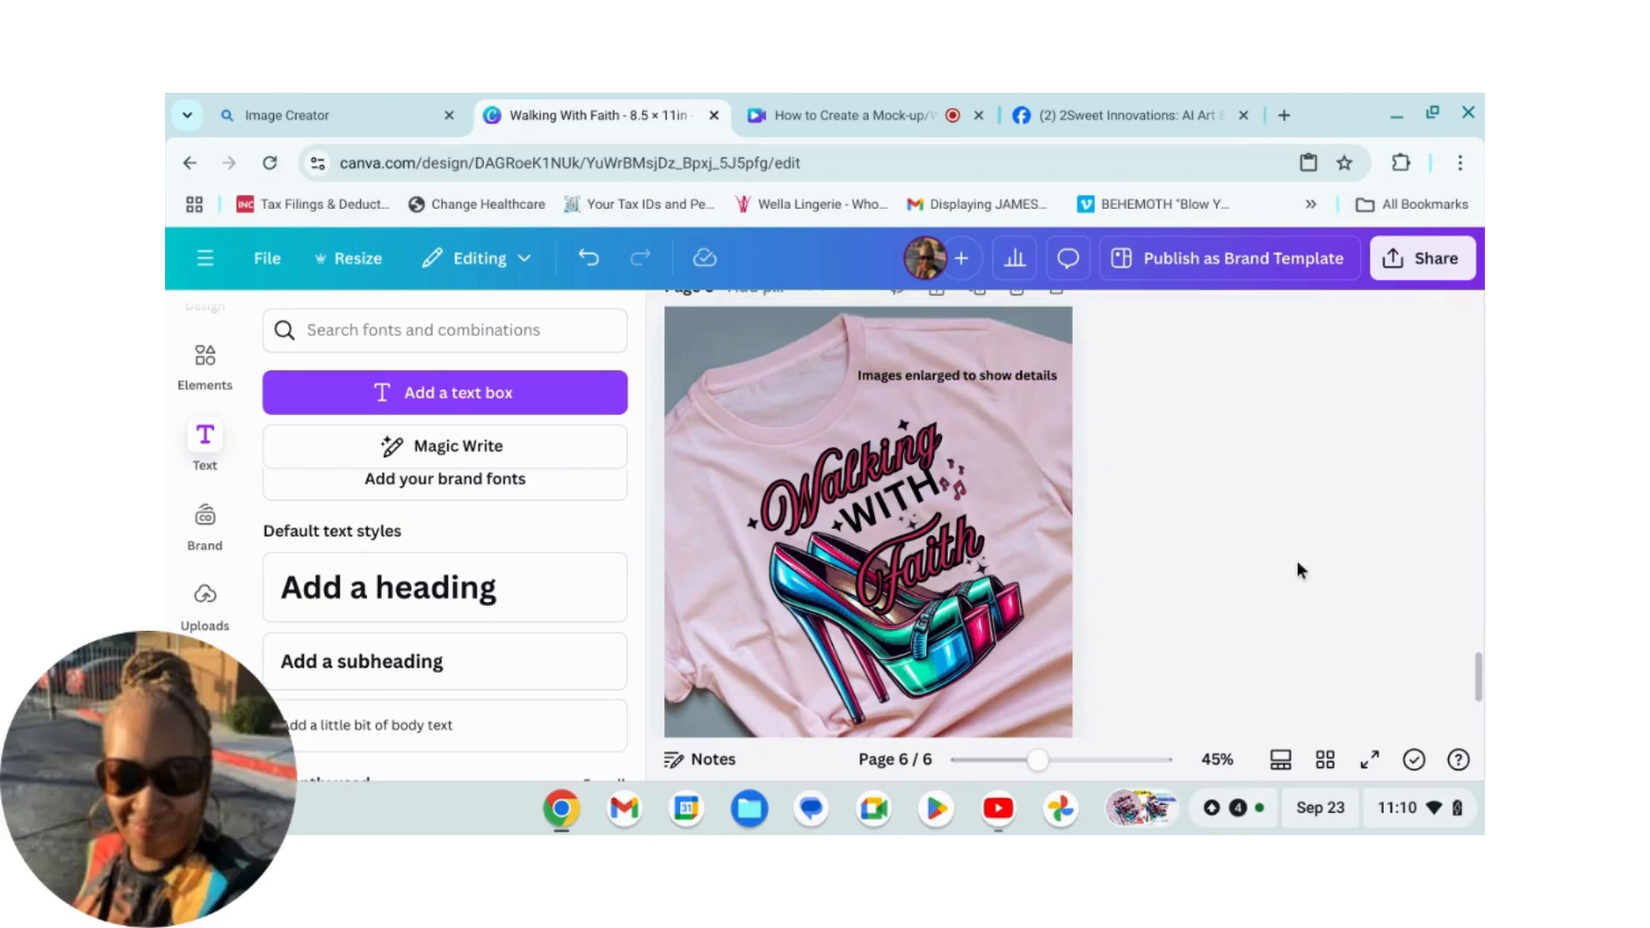
scroll(1410, 514, "down", 1)
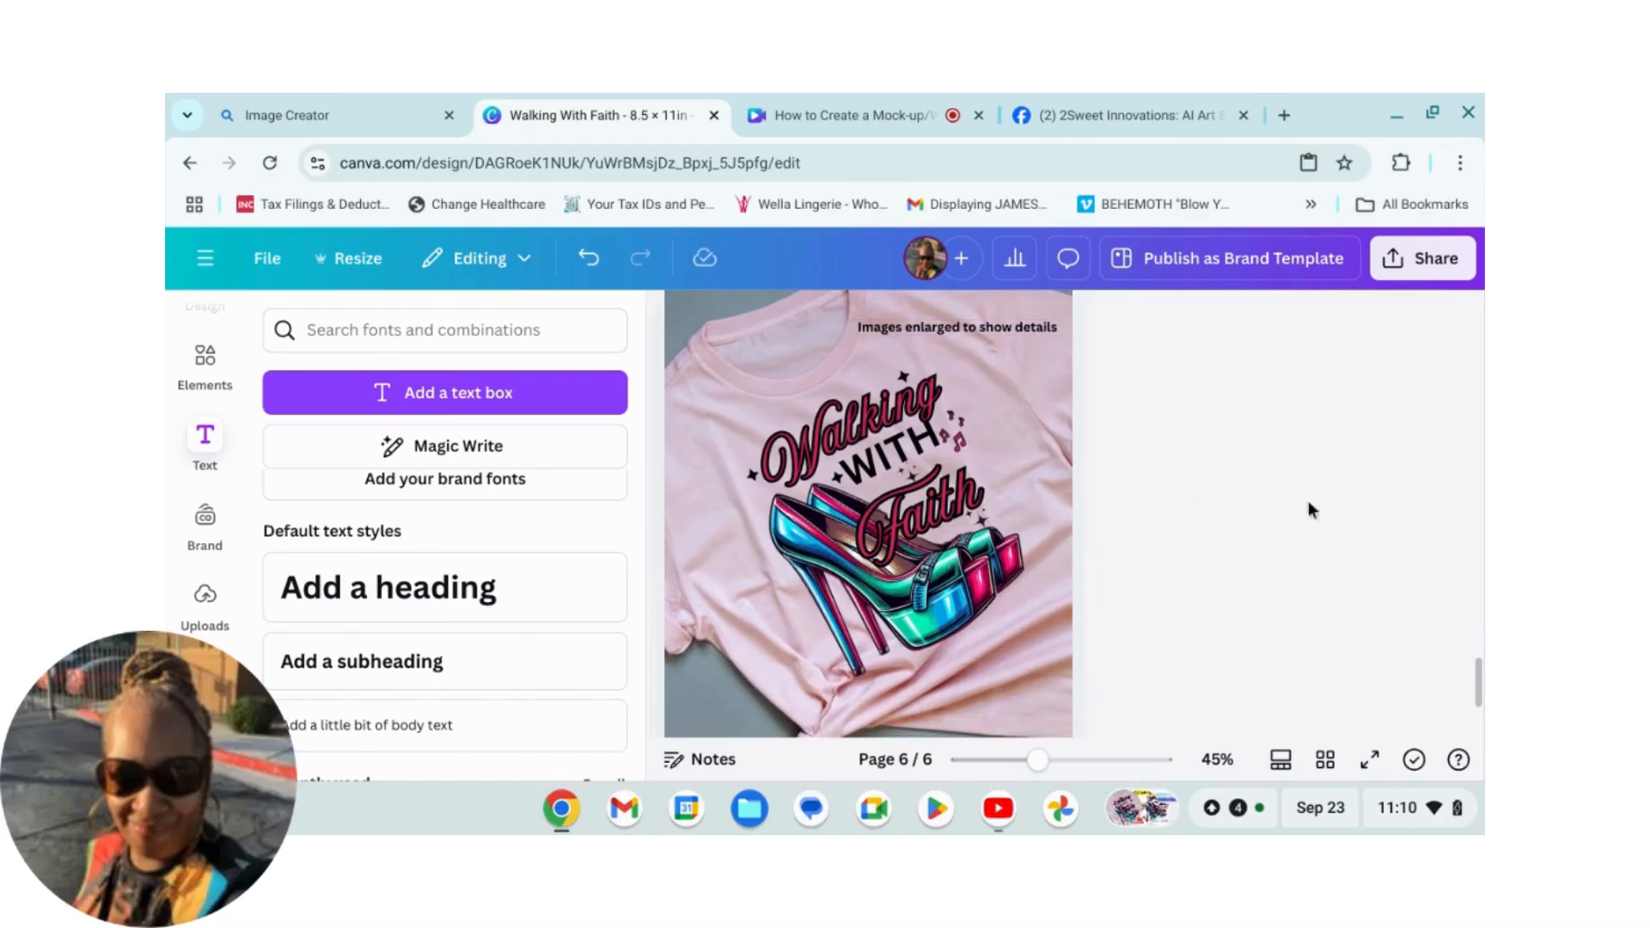
scroll(1313, 549, "up", 1)
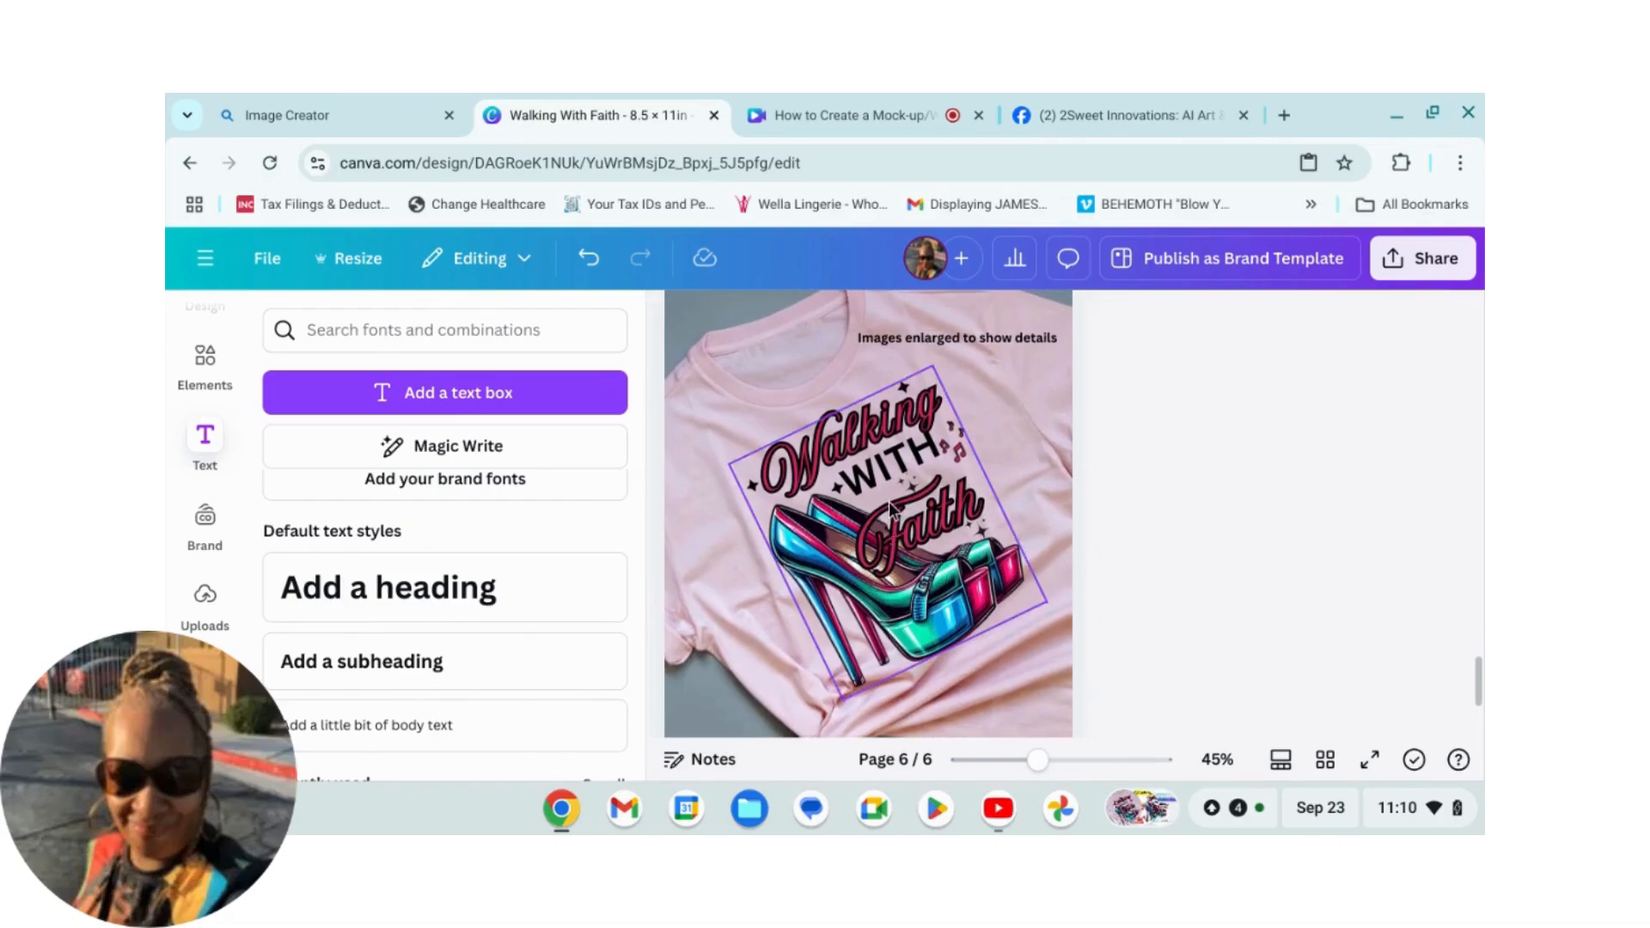
Step: Lower the design's transparency to 88
left_click(897, 515)
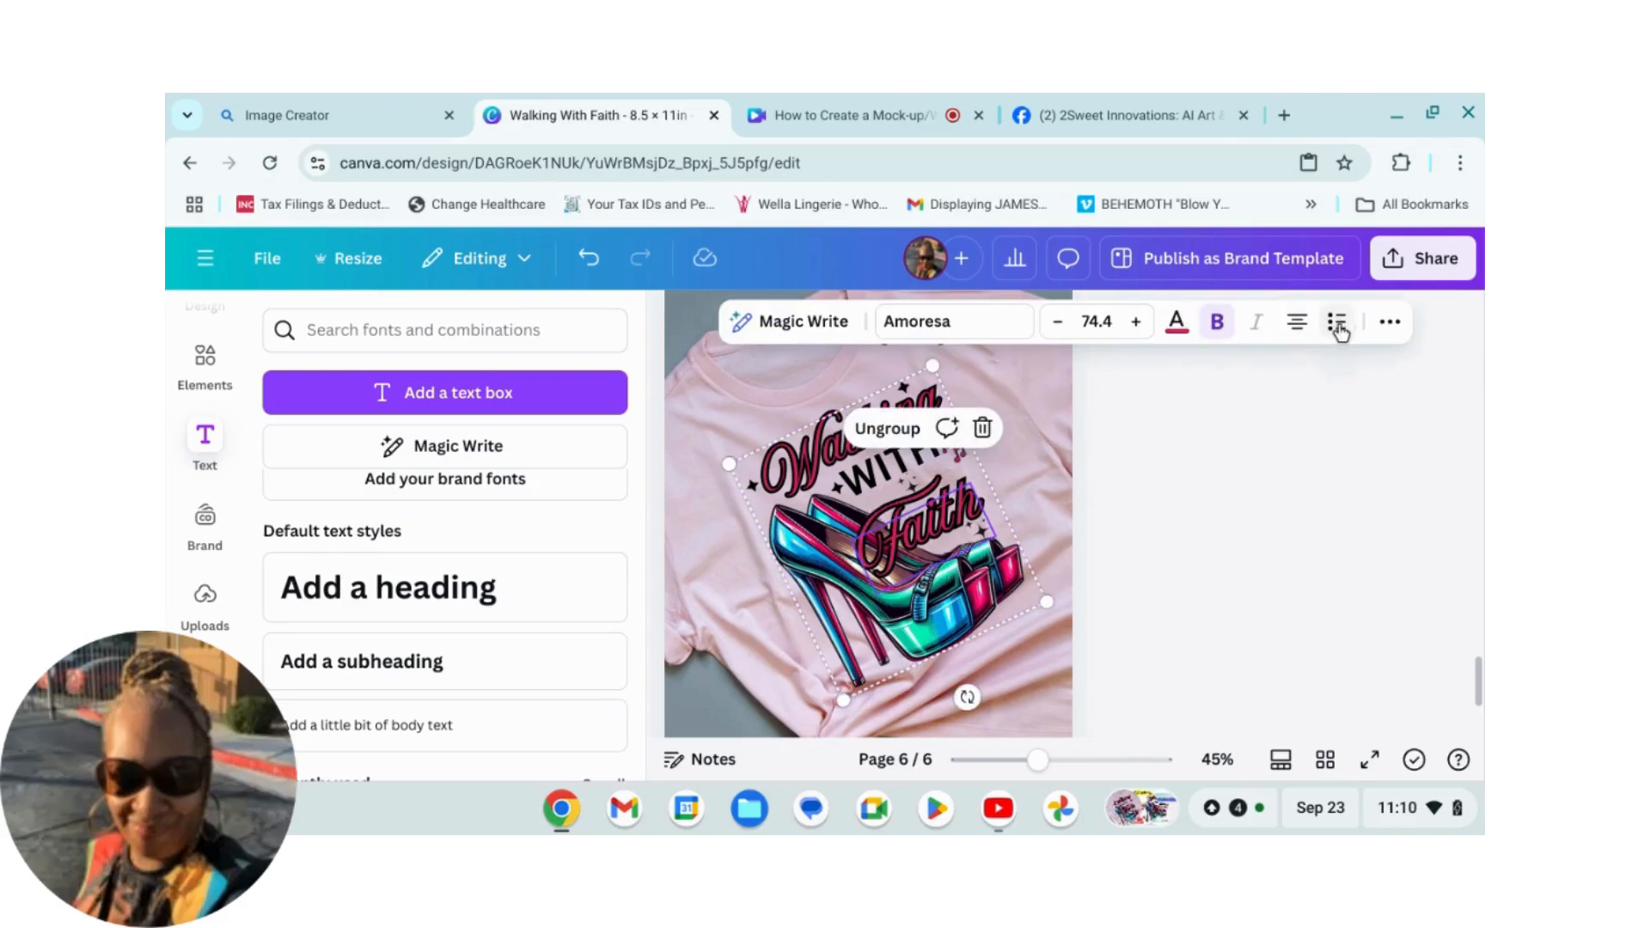
left_click(1390, 325)
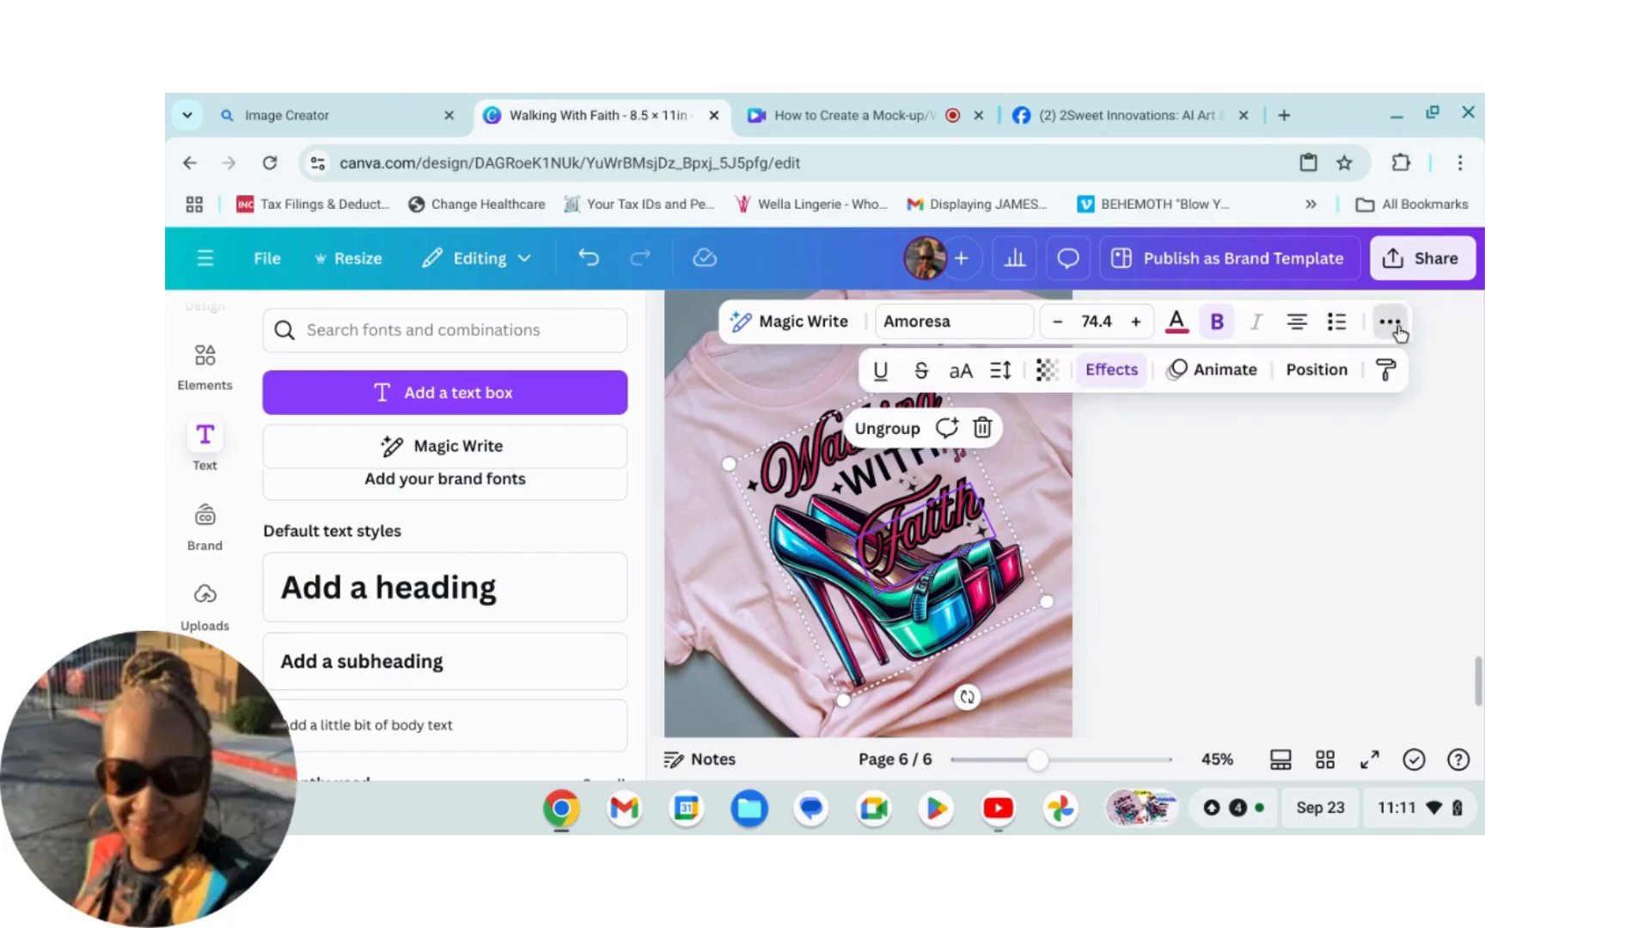
left_click(1045, 371)
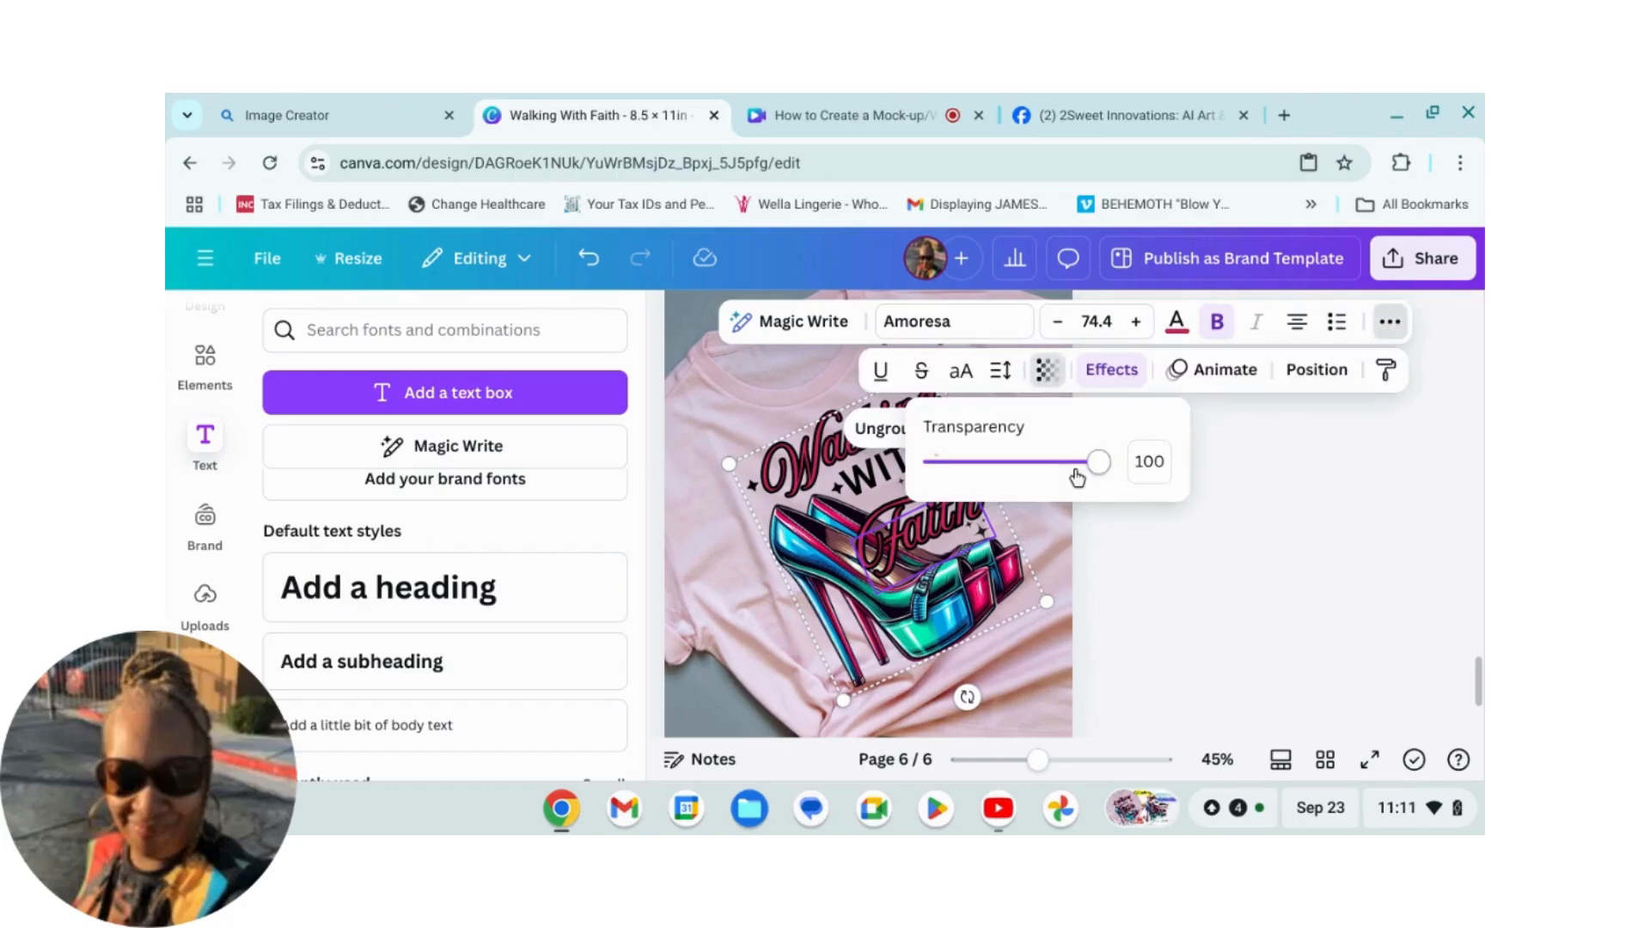
left_click_drag(1098, 464, 1086, 471)
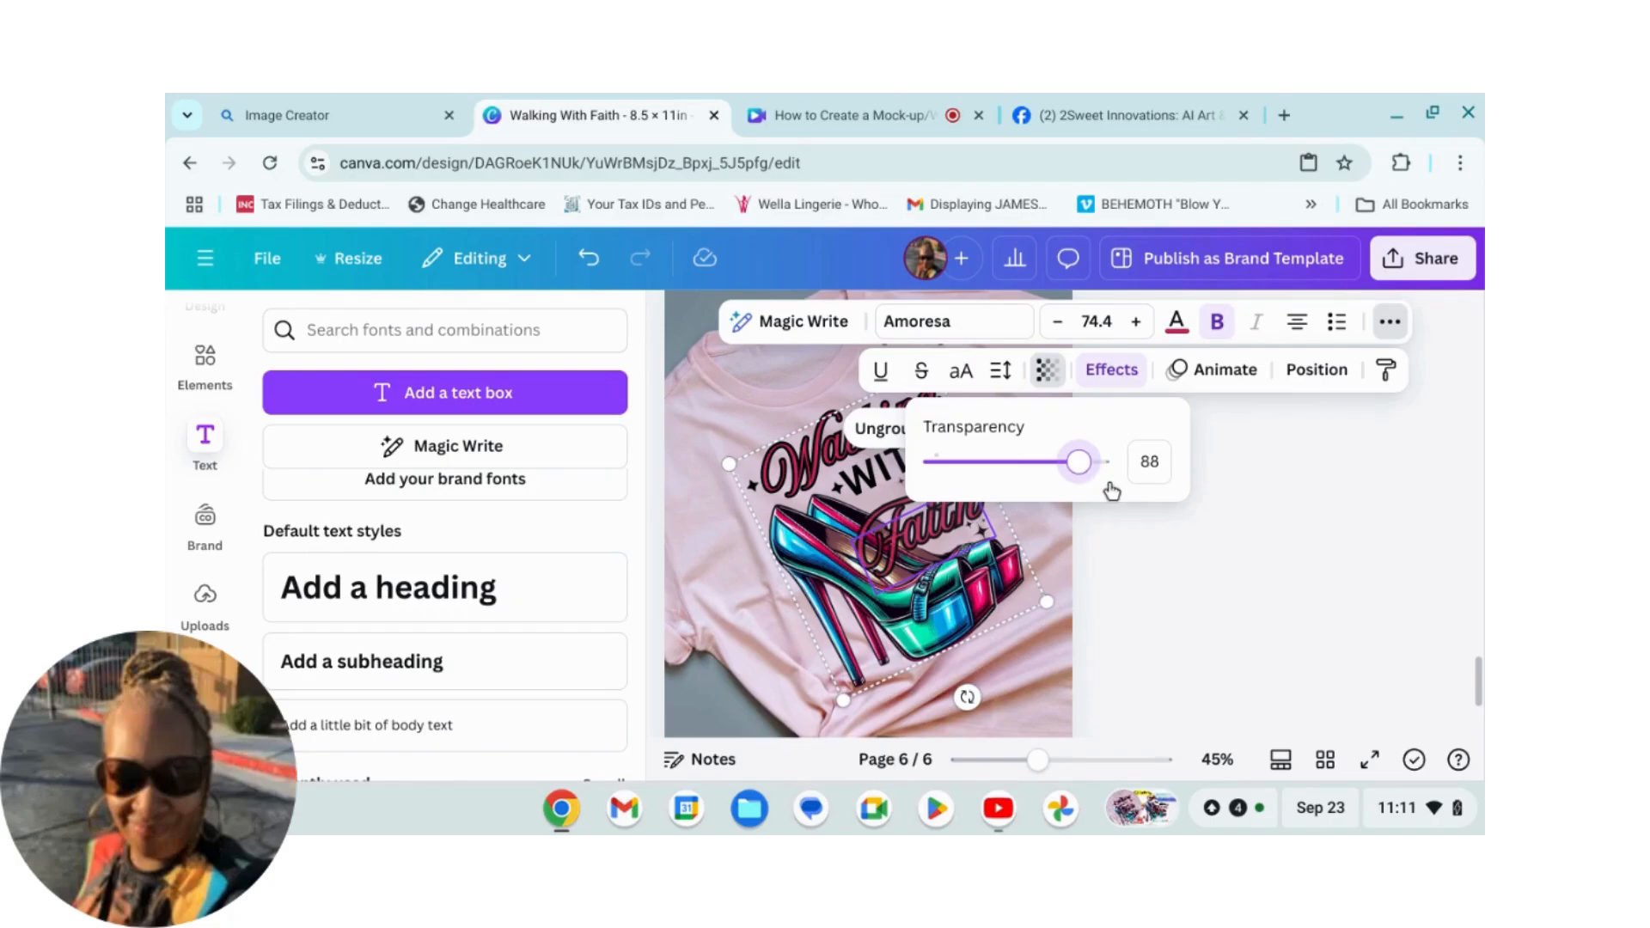
left_click(1205, 668)
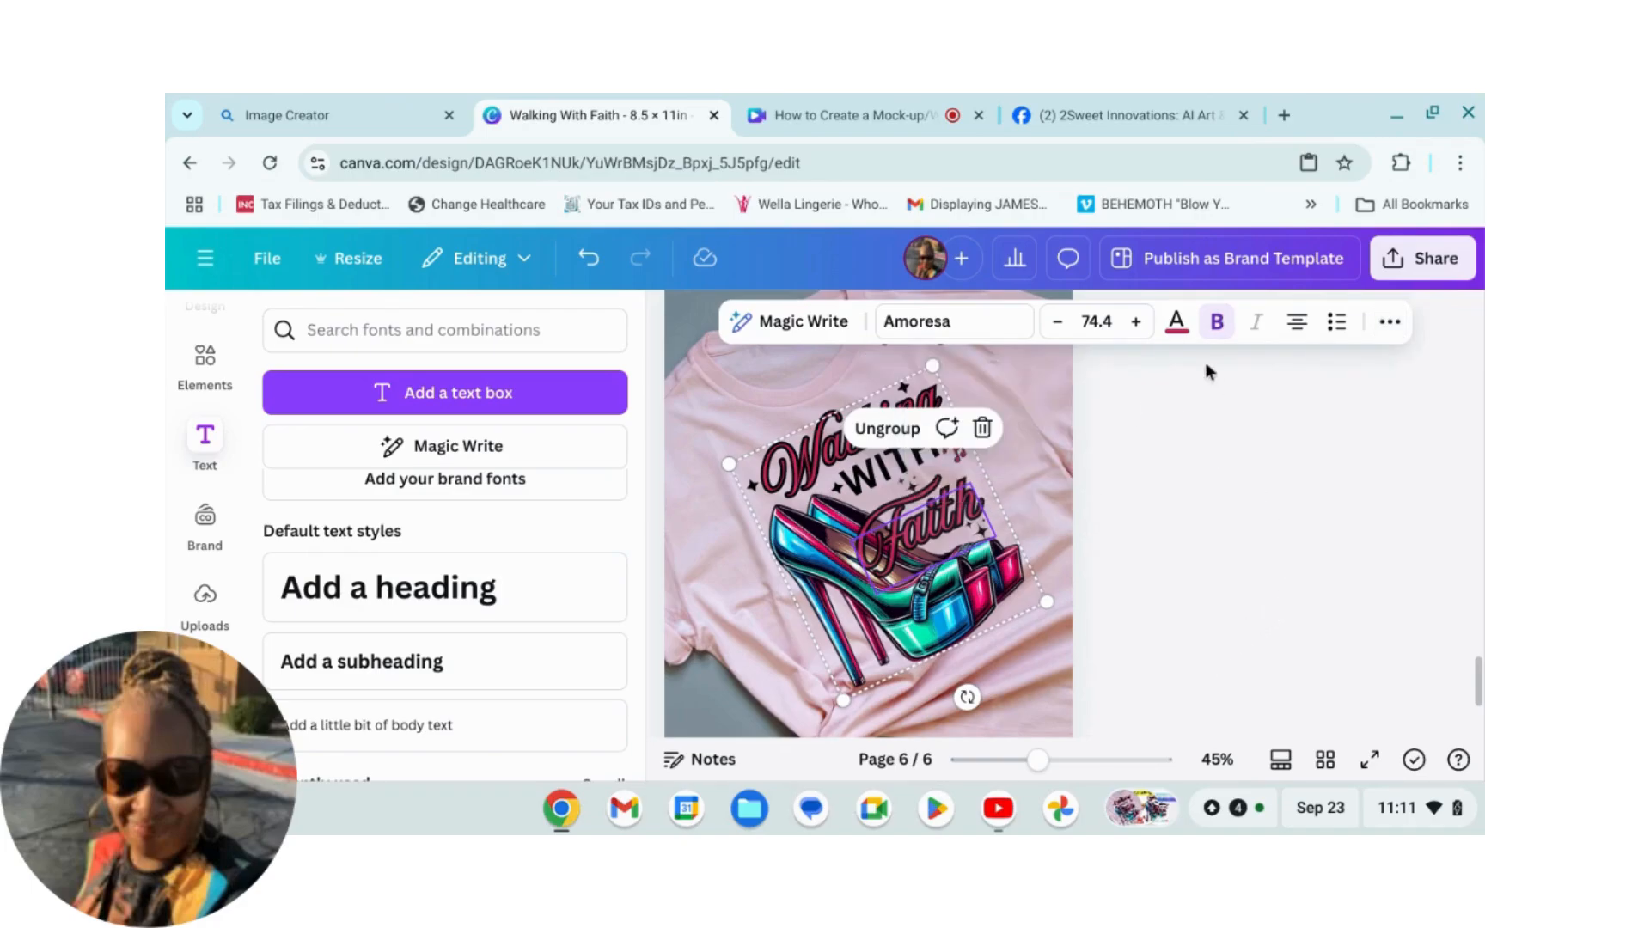
left_click(659, 363)
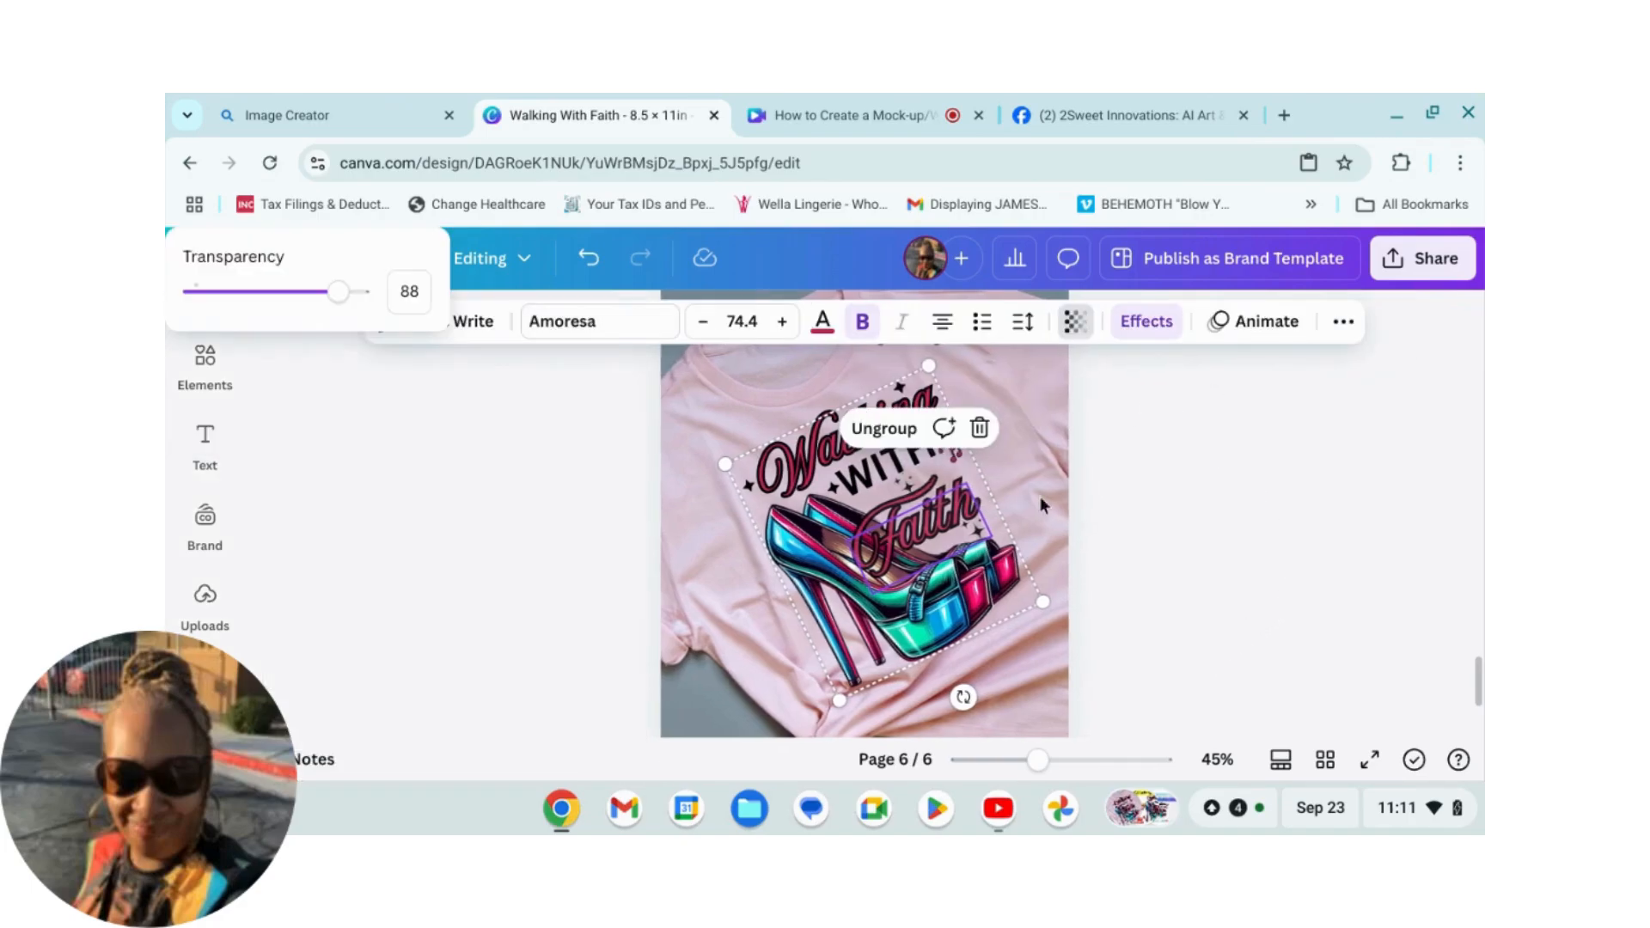
left_click(1226, 547)
left_click(648, 470)
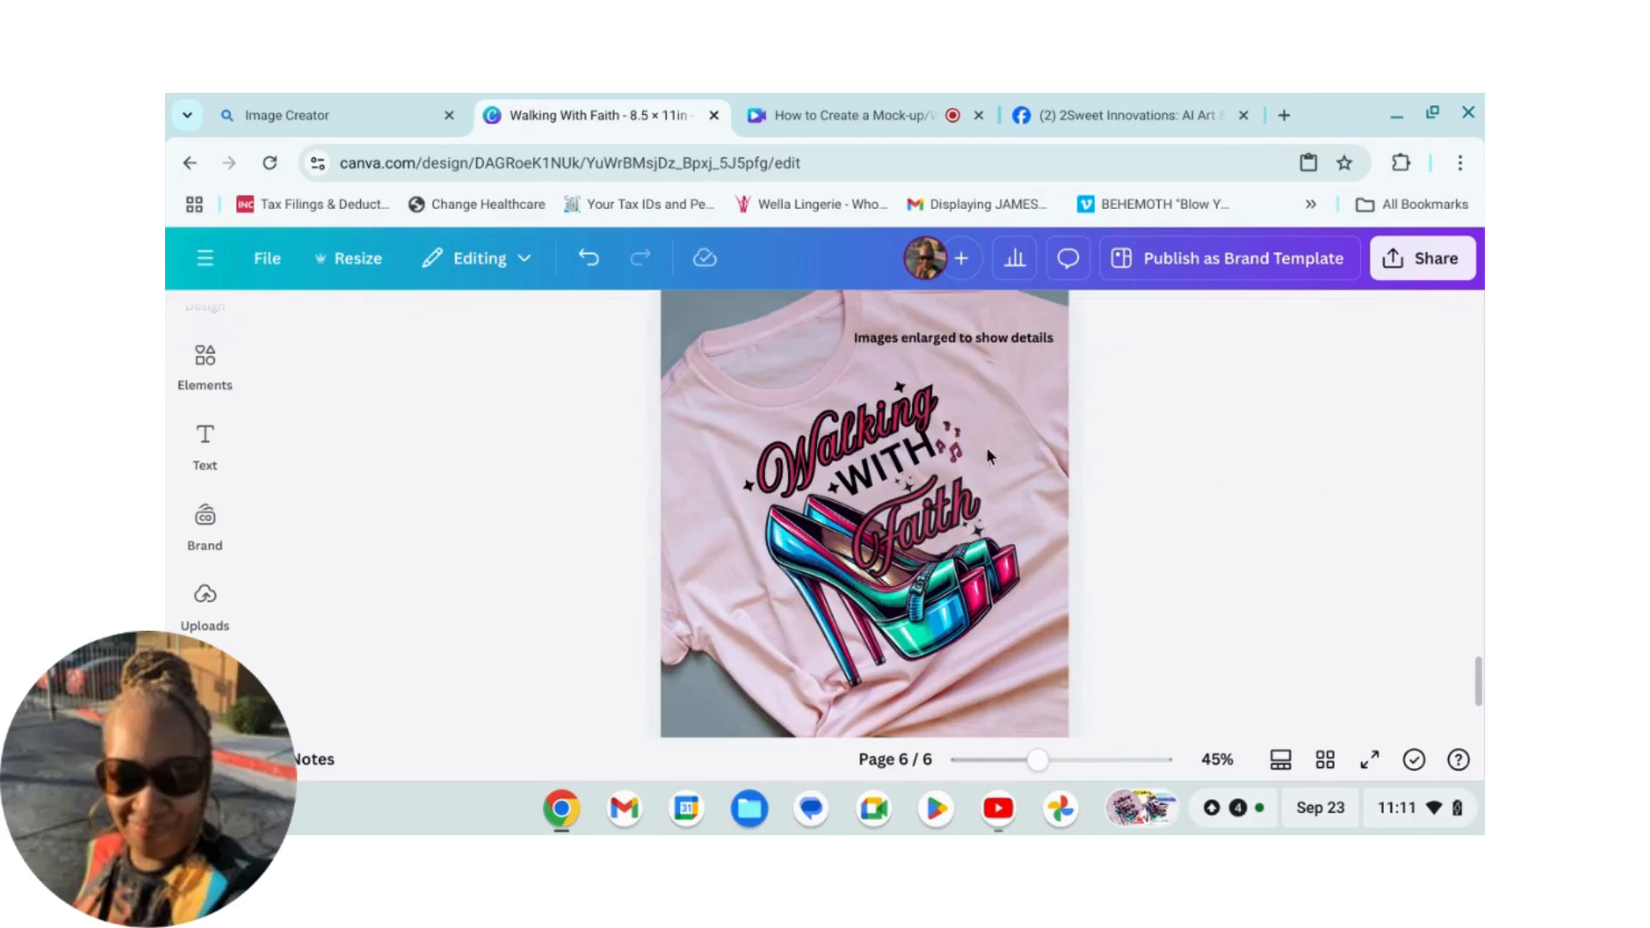
Step: Nudge the design slightly and set its transparency to 91
left_click_drag(919, 526, 914, 521)
left_click(1303, 594)
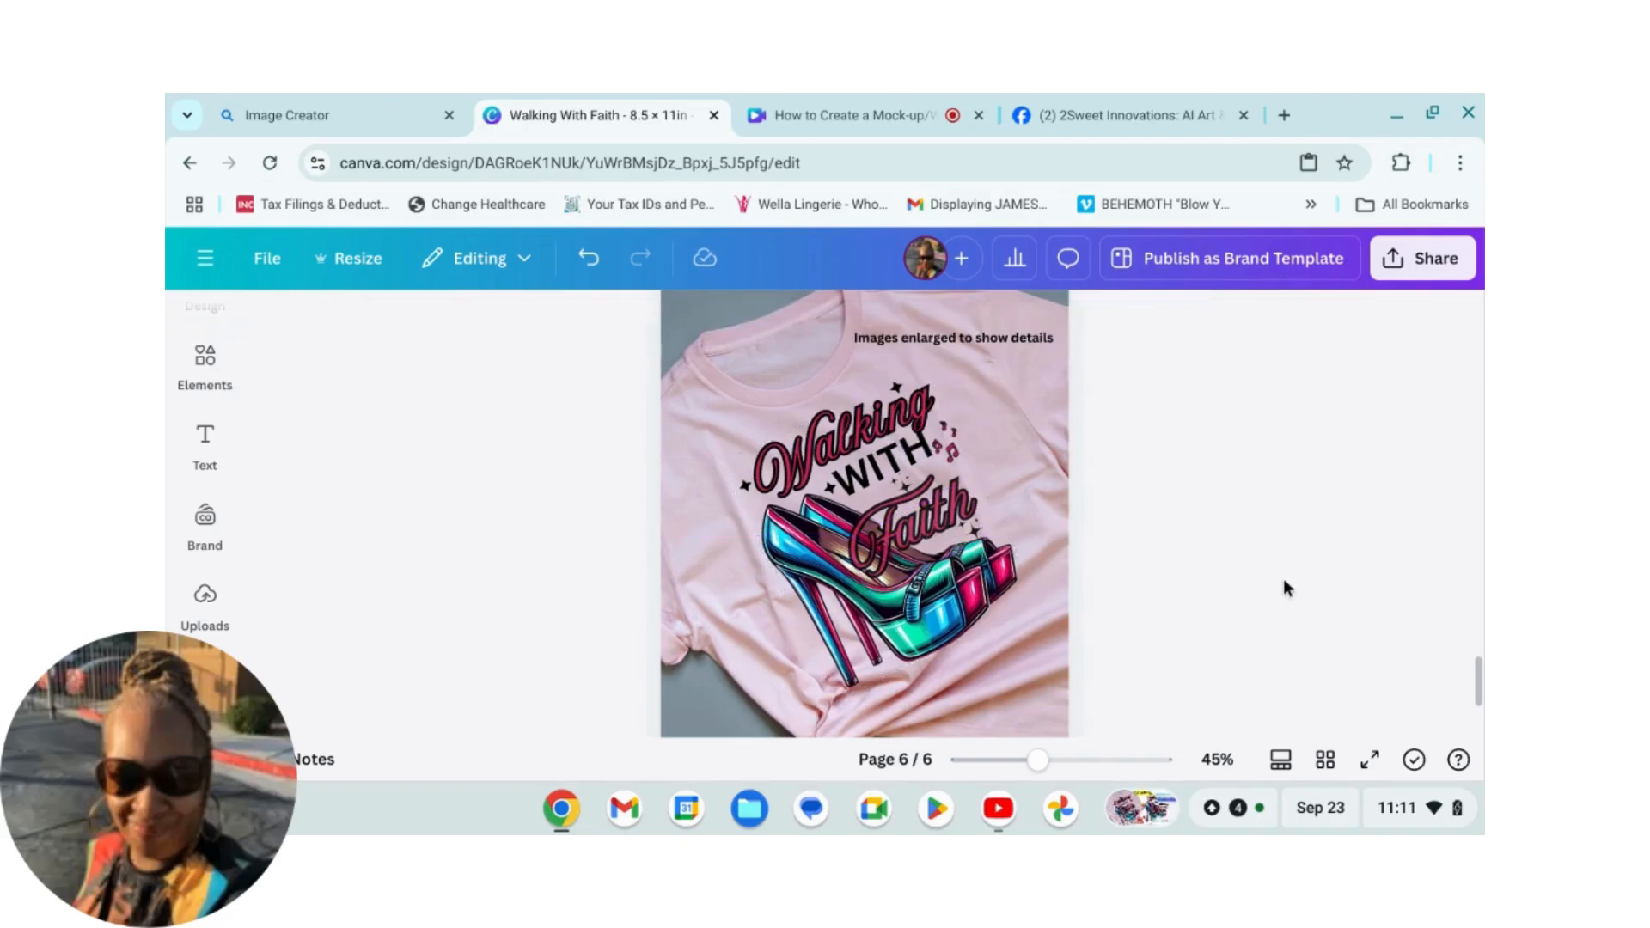
scroll(1287, 587, "down", 1)
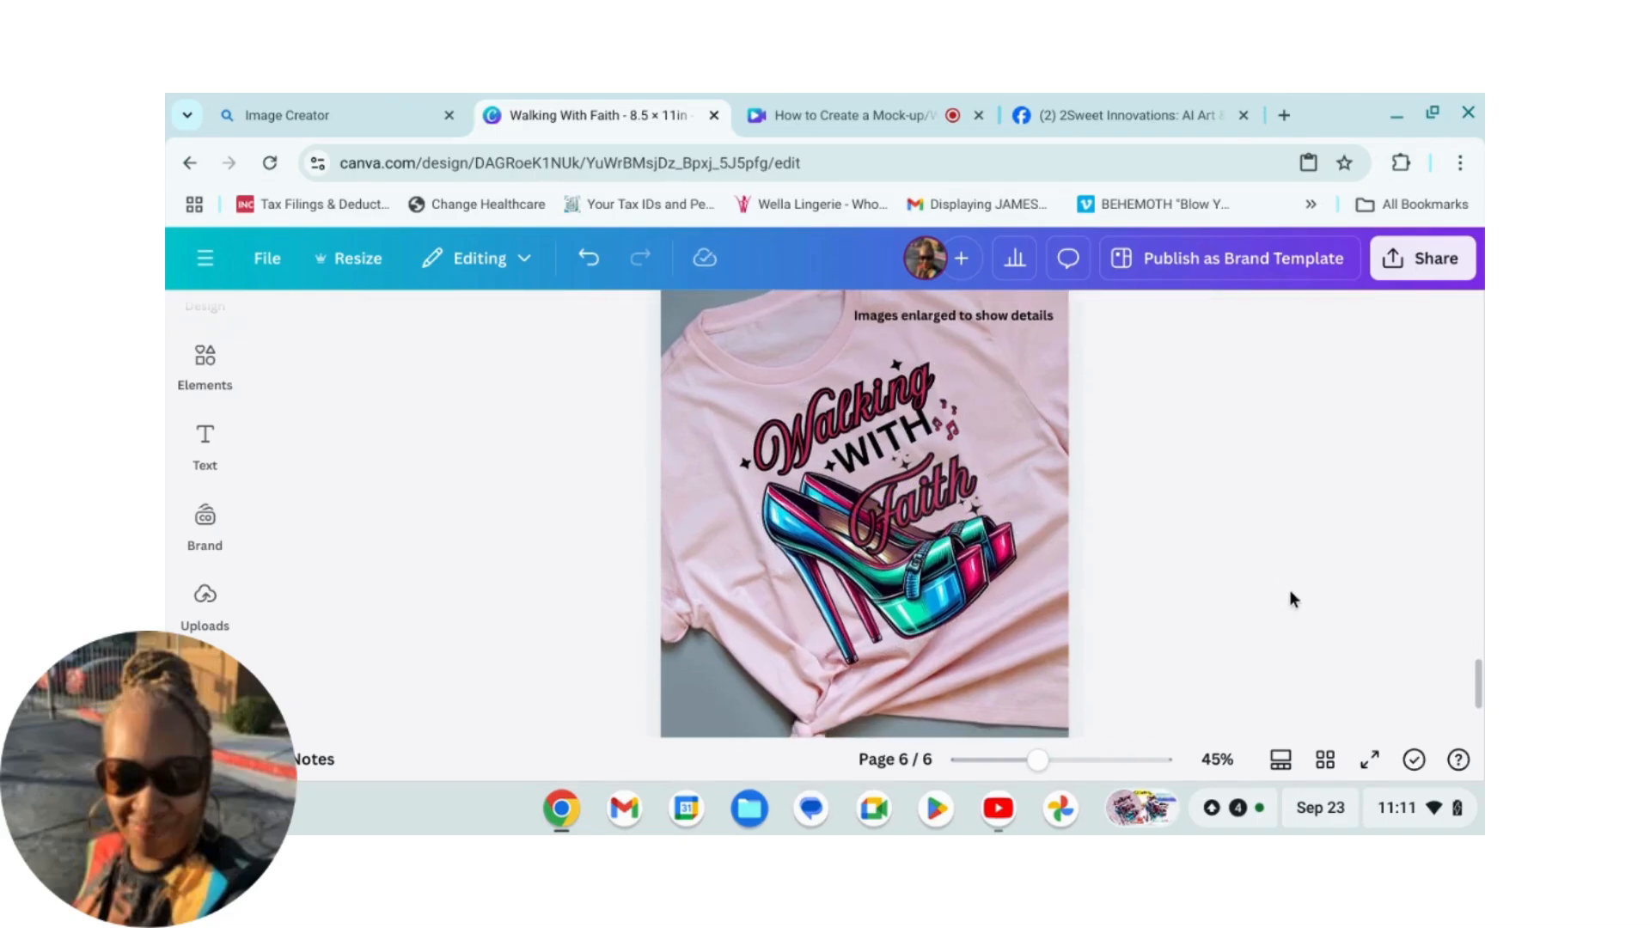
left_click(937, 507)
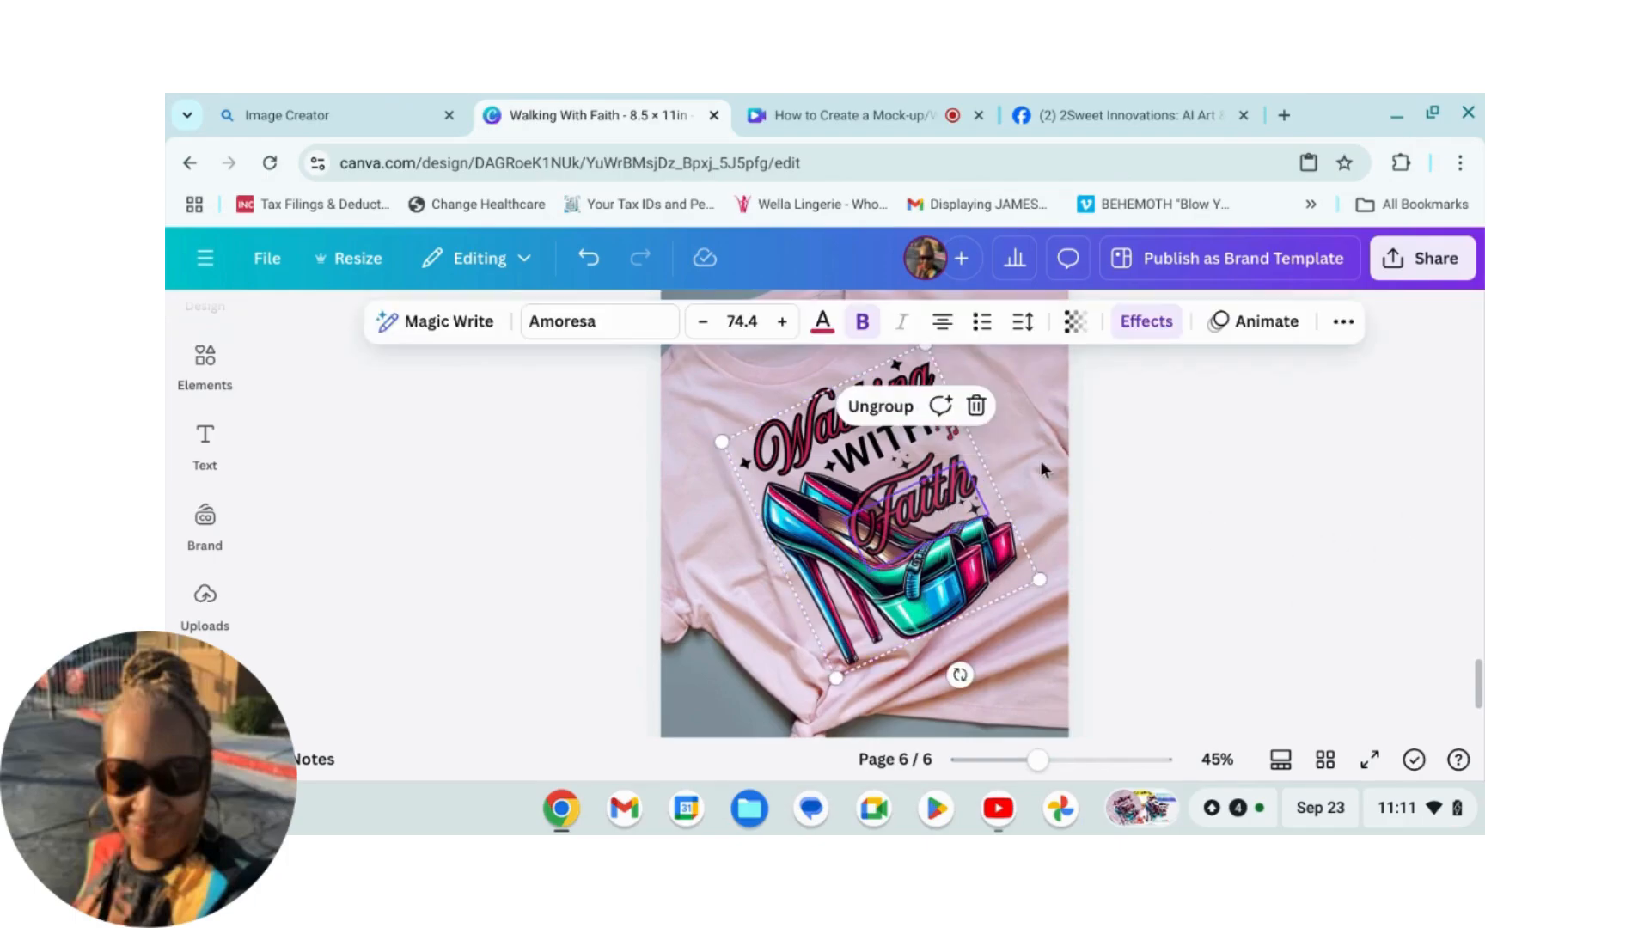
left_click(1079, 324)
left_click_drag(1113, 423, 1116, 427)
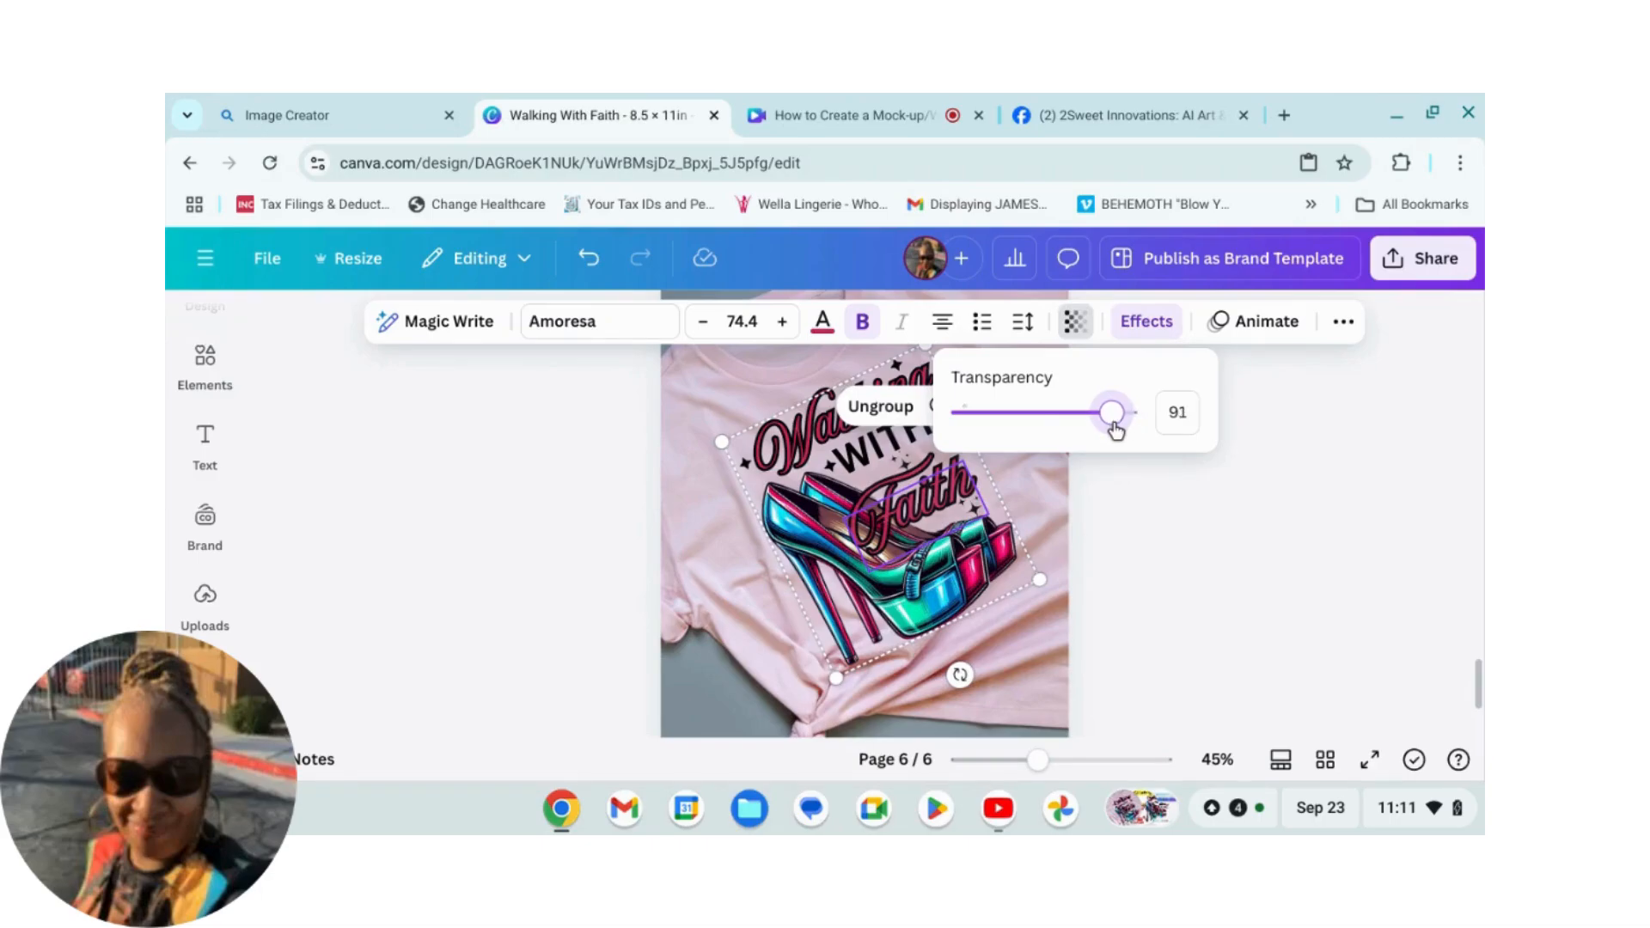
left_click_drag(1116, 432, 1114, 432)
left_click(1324, 690)
left_click(1315, 663)
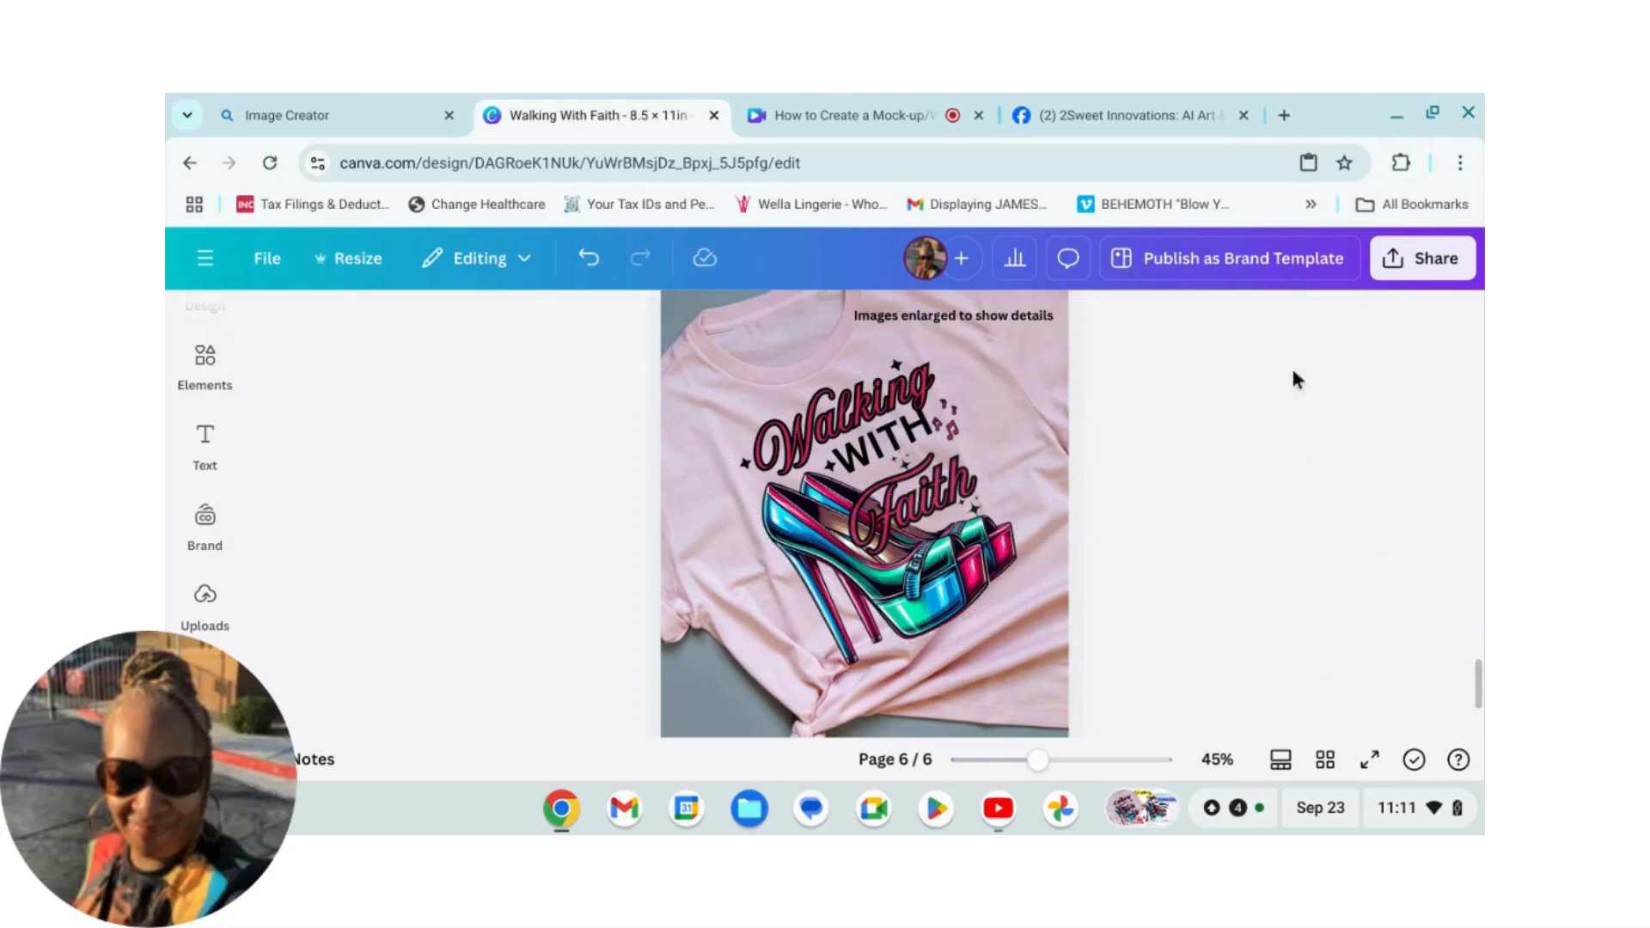
Step: Set the design's transparency to about 90
left_click(945, 483)
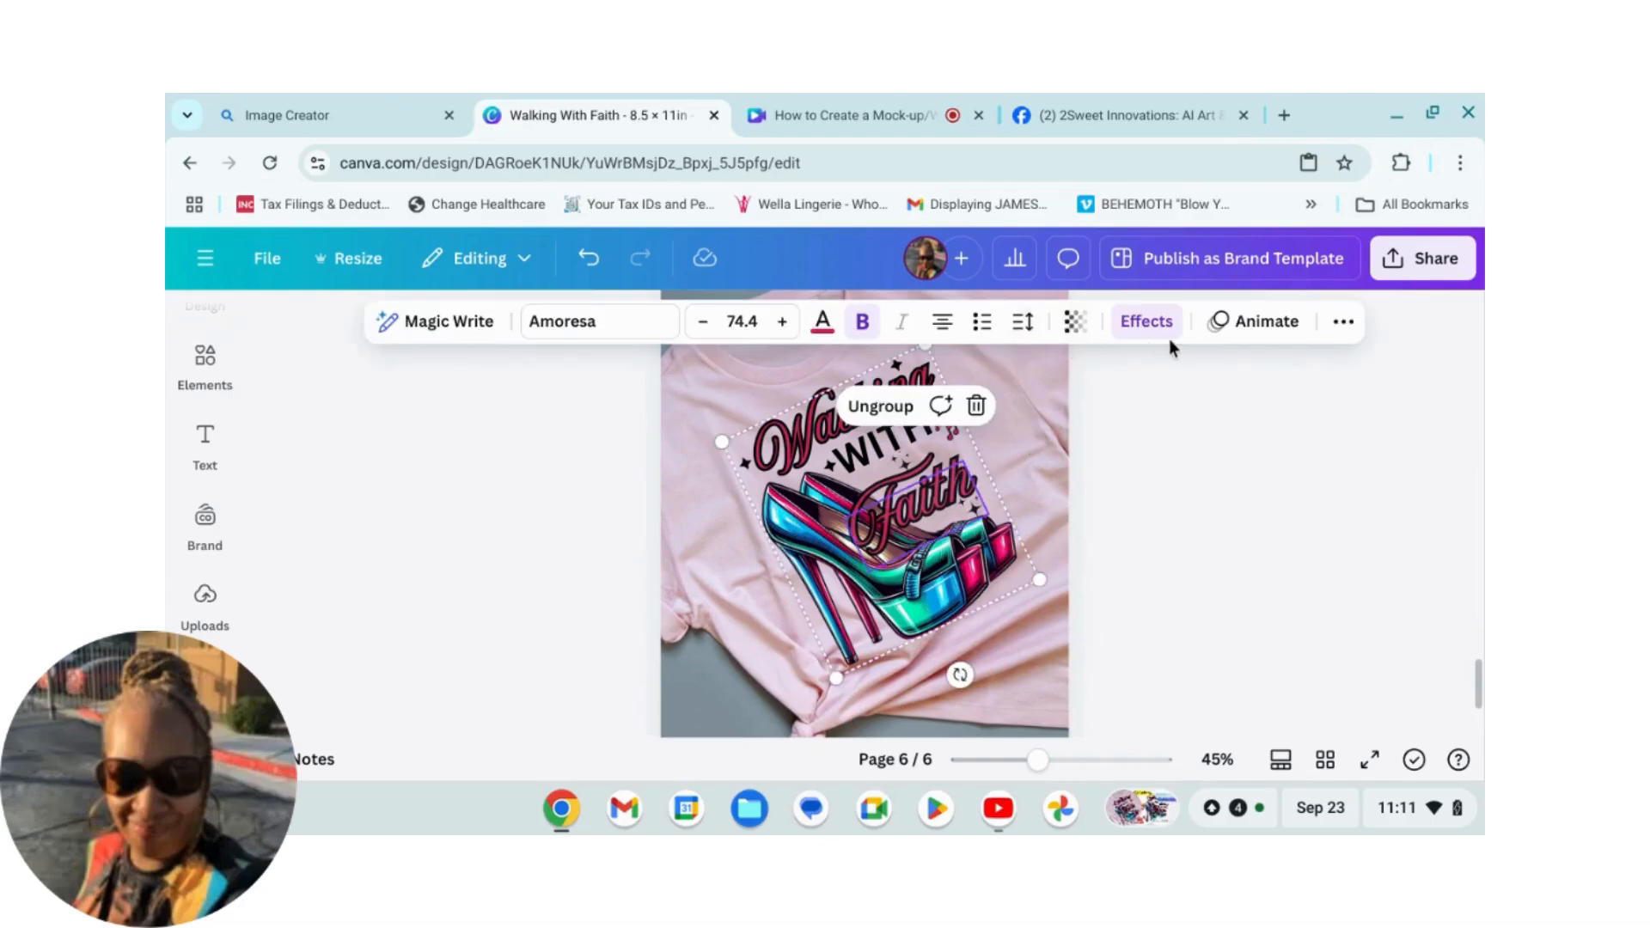
left_click(1074, 323)
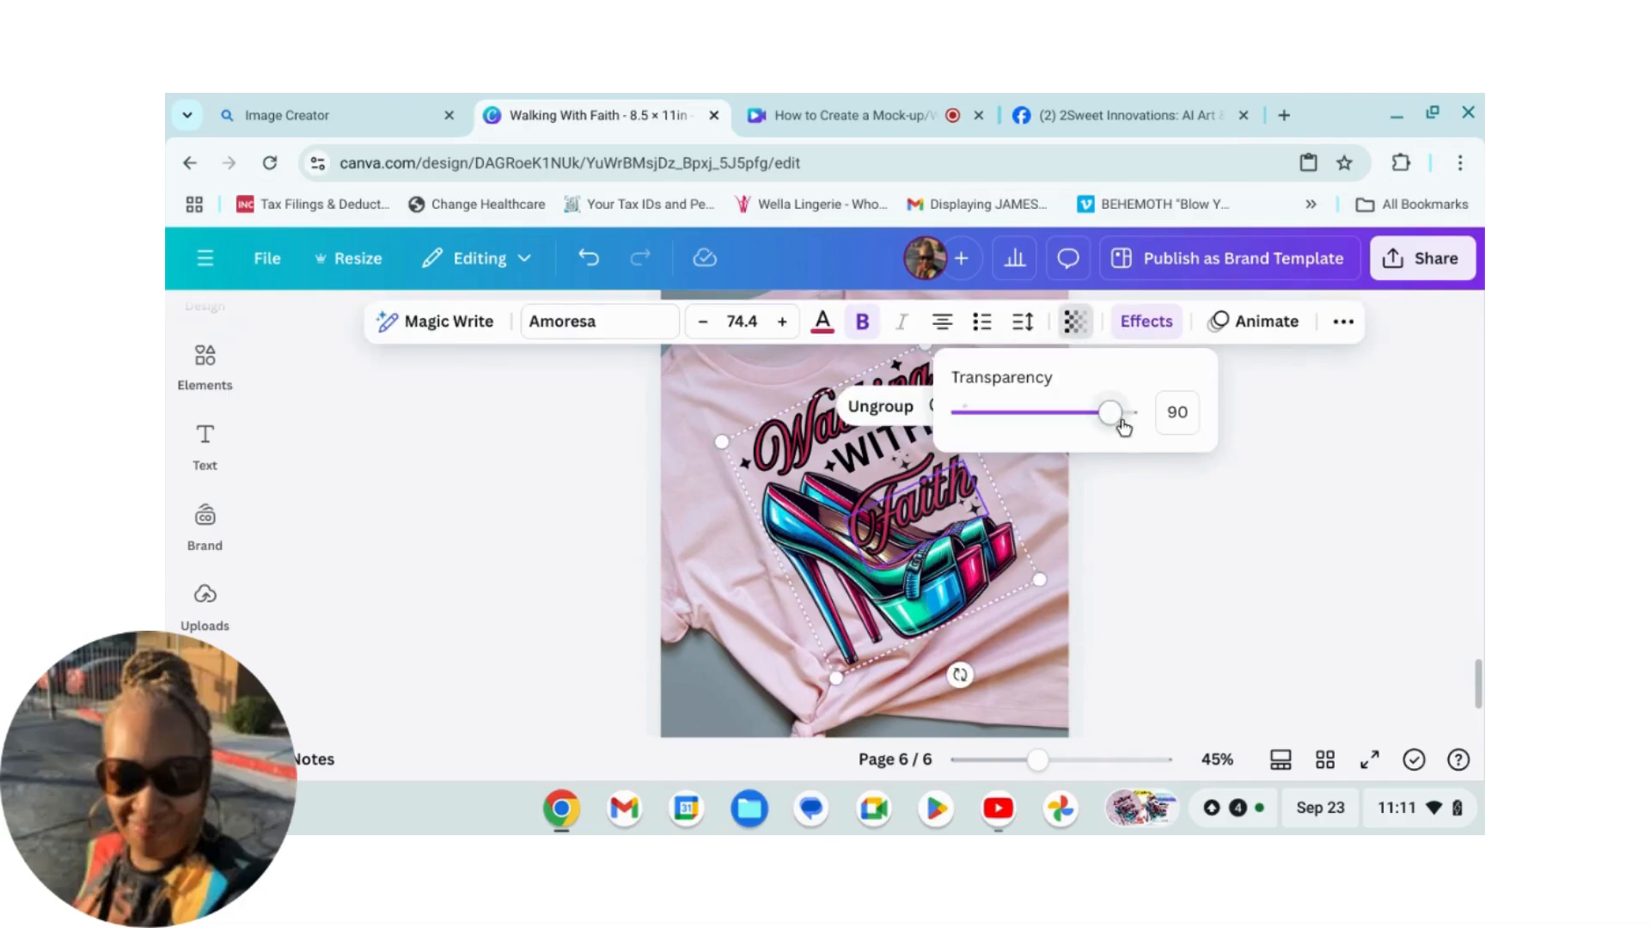
left_click_drag(1111, 424, 1116, 427)
left_click(1287, 679)
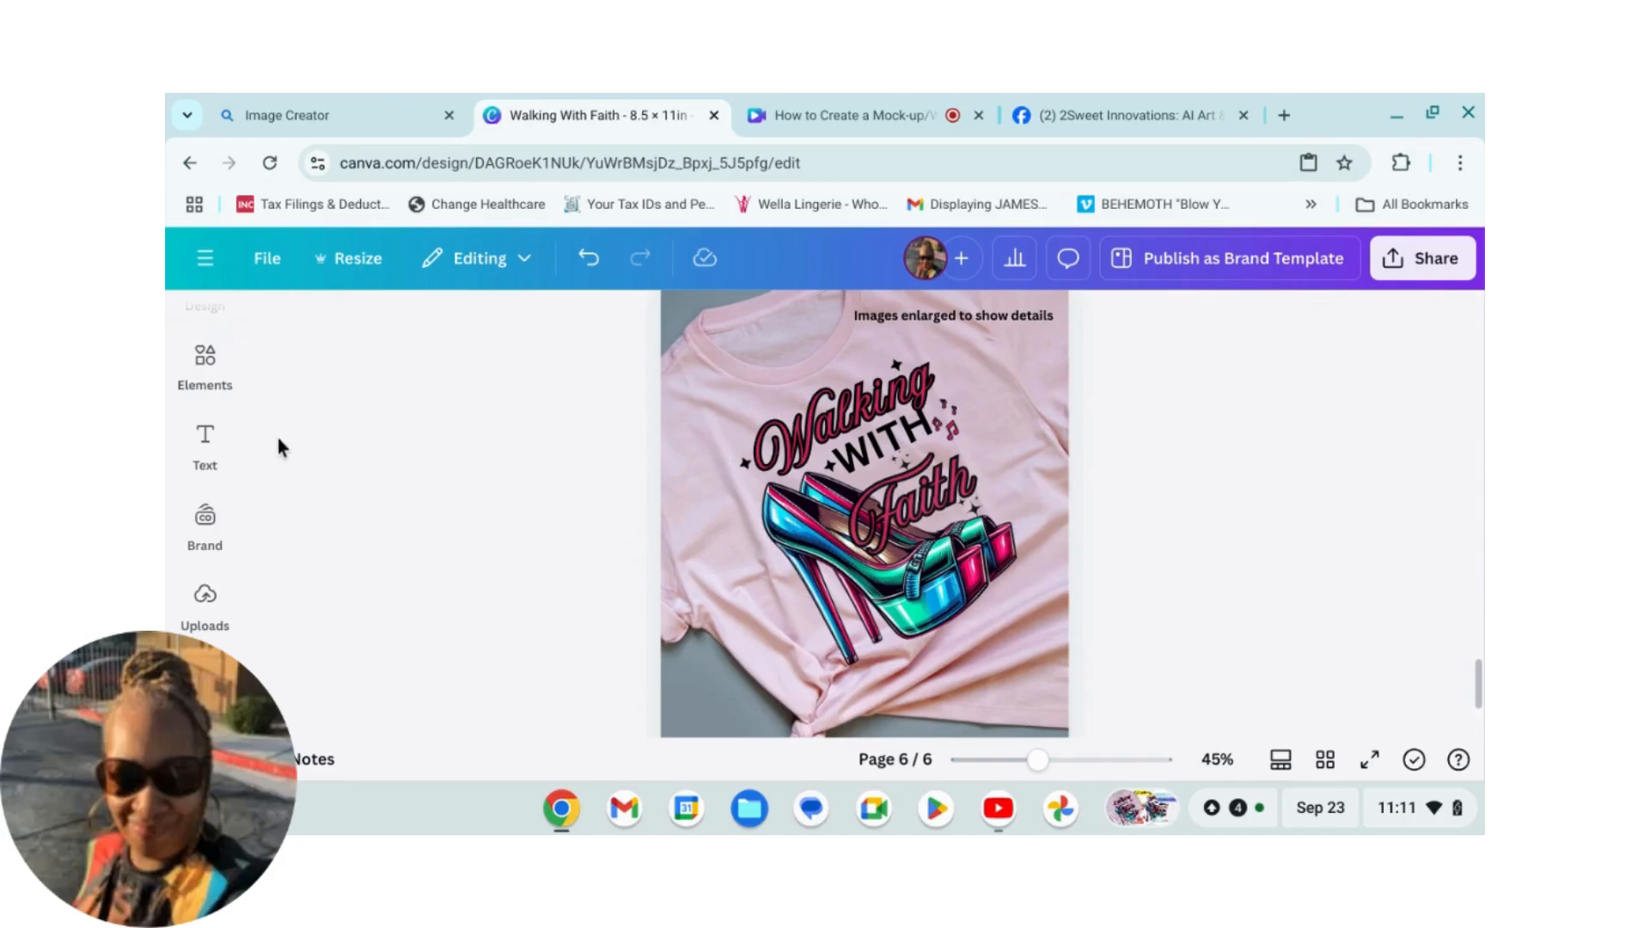
Step: Search the elements library for "watermark grid"
left_click(205, 361)
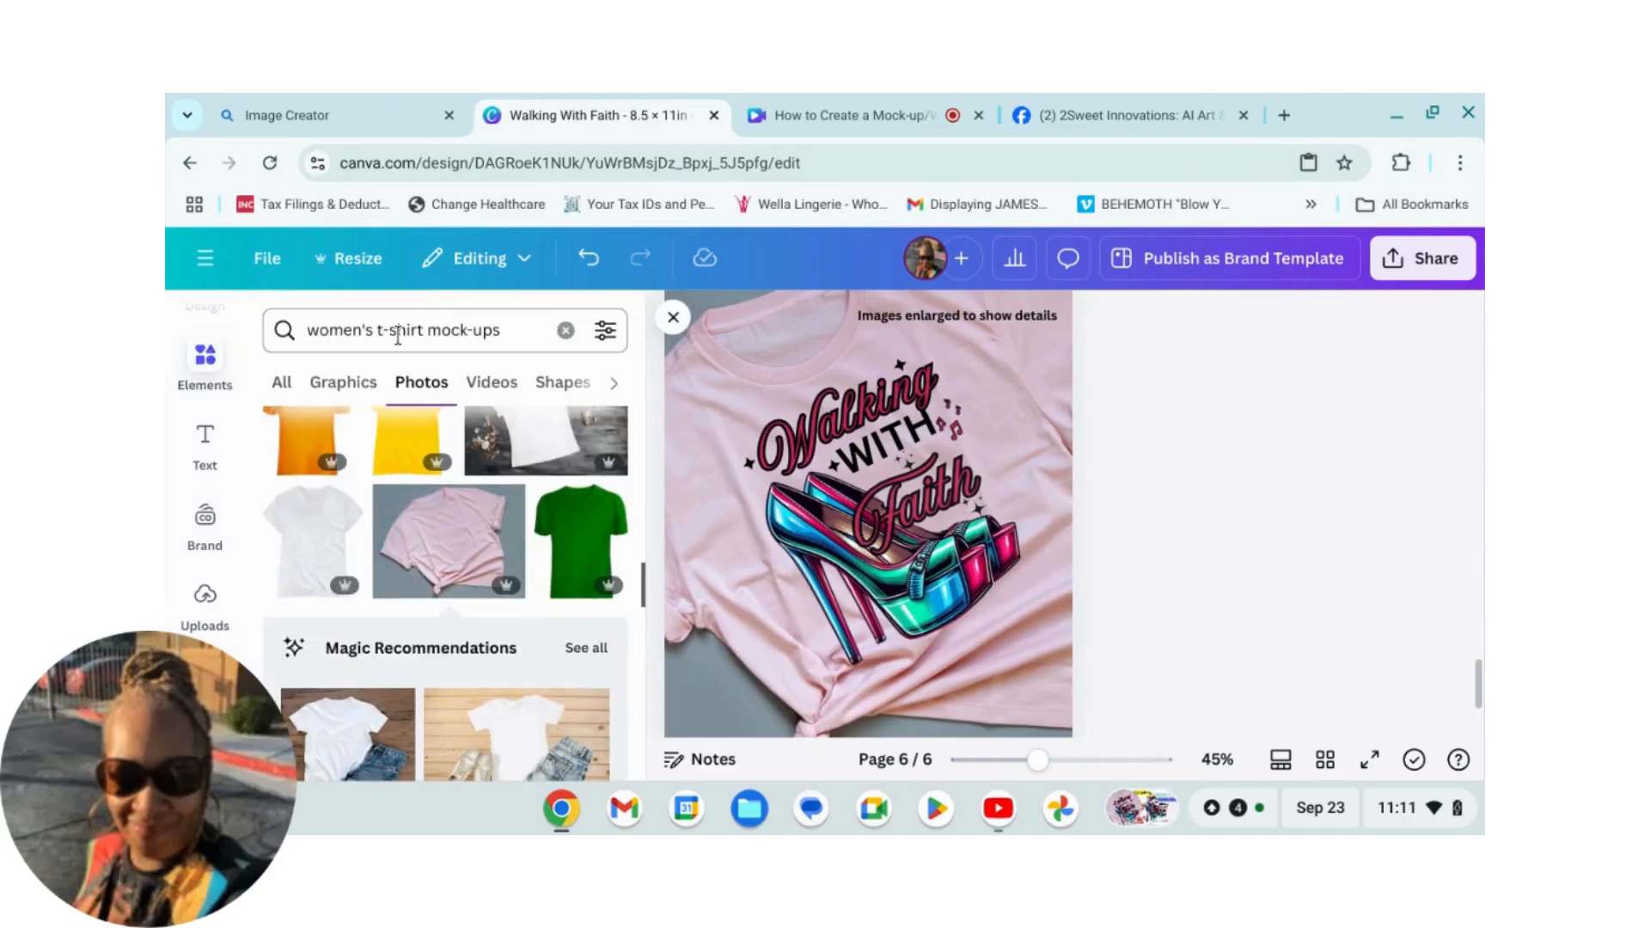
left_click(566, 330)
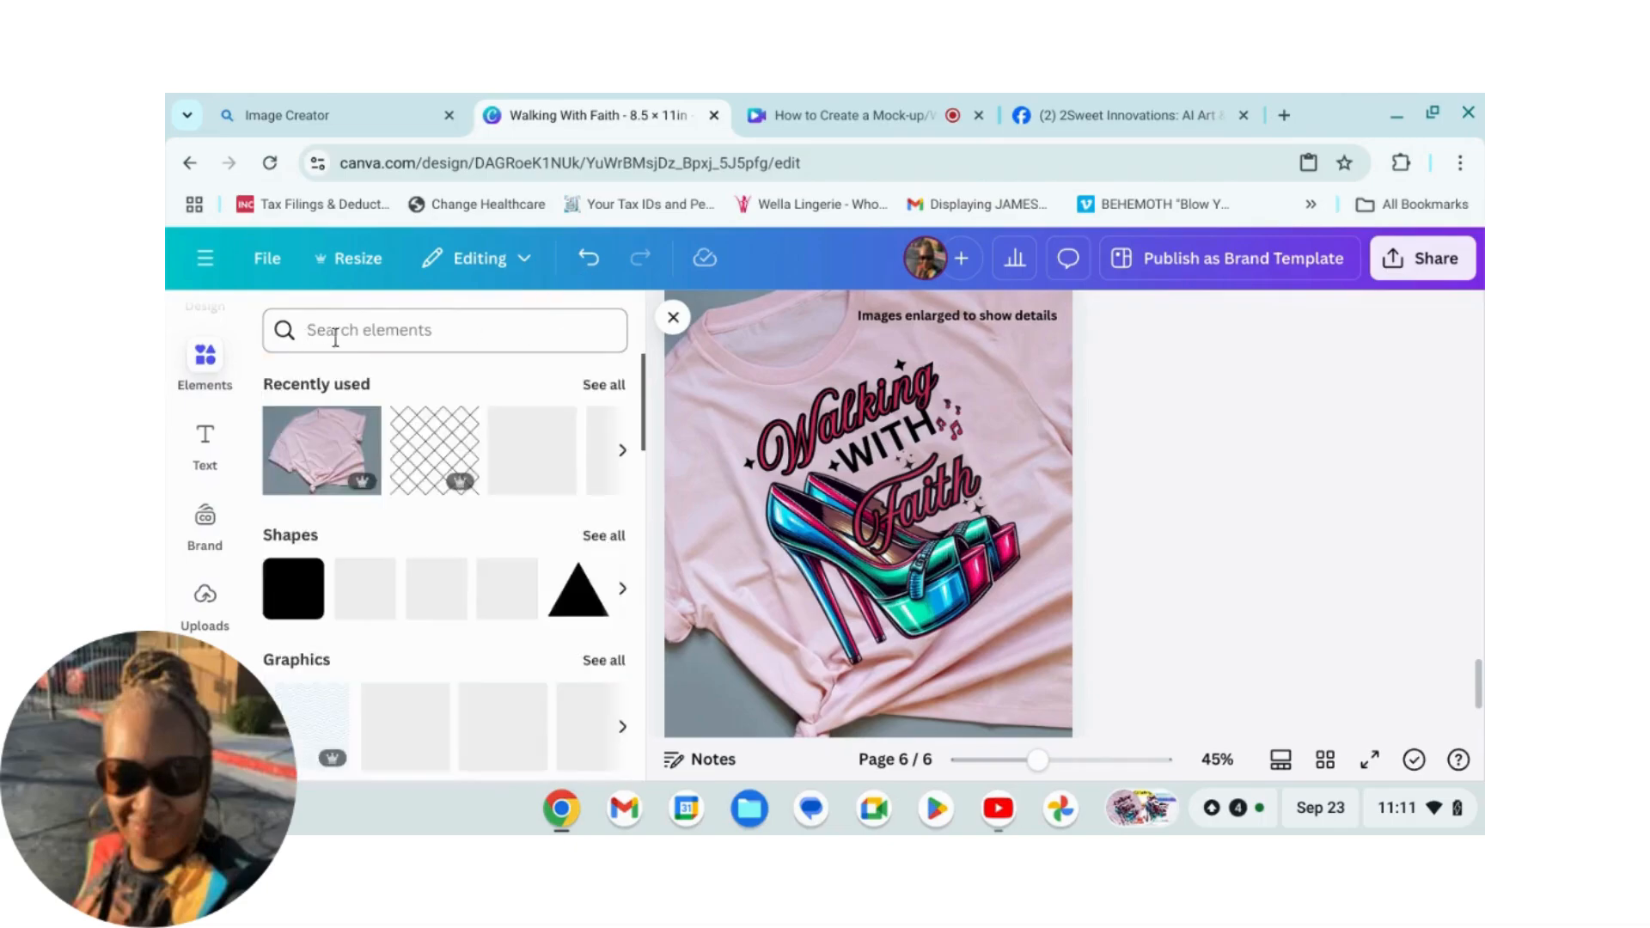
left_click(335, 331)
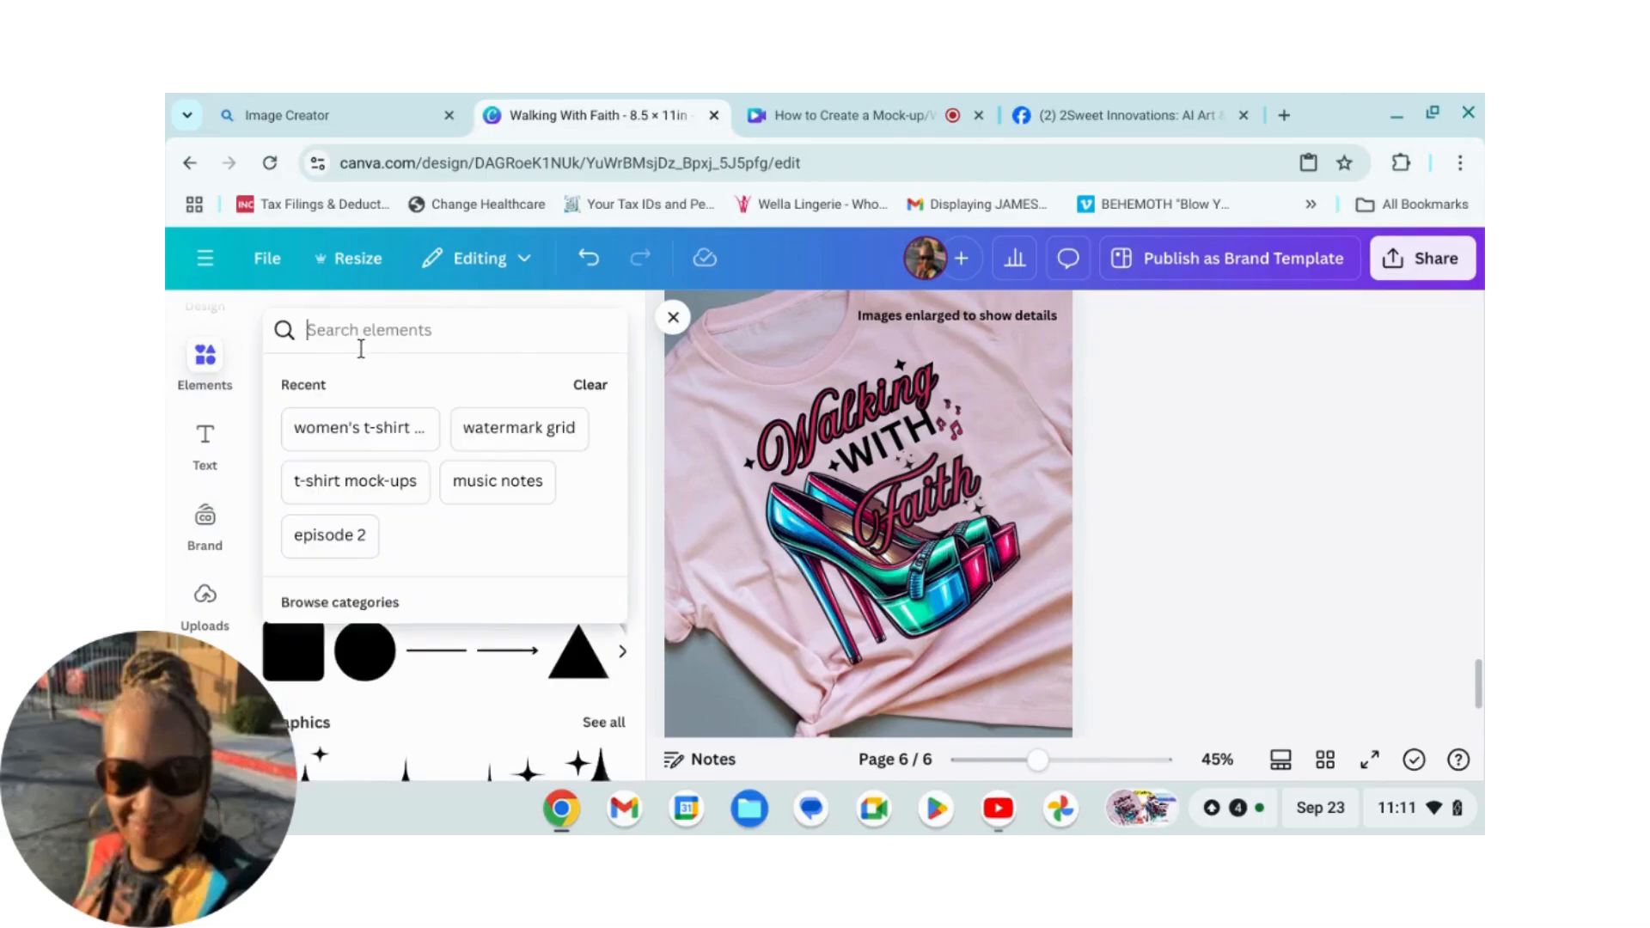
type("water")
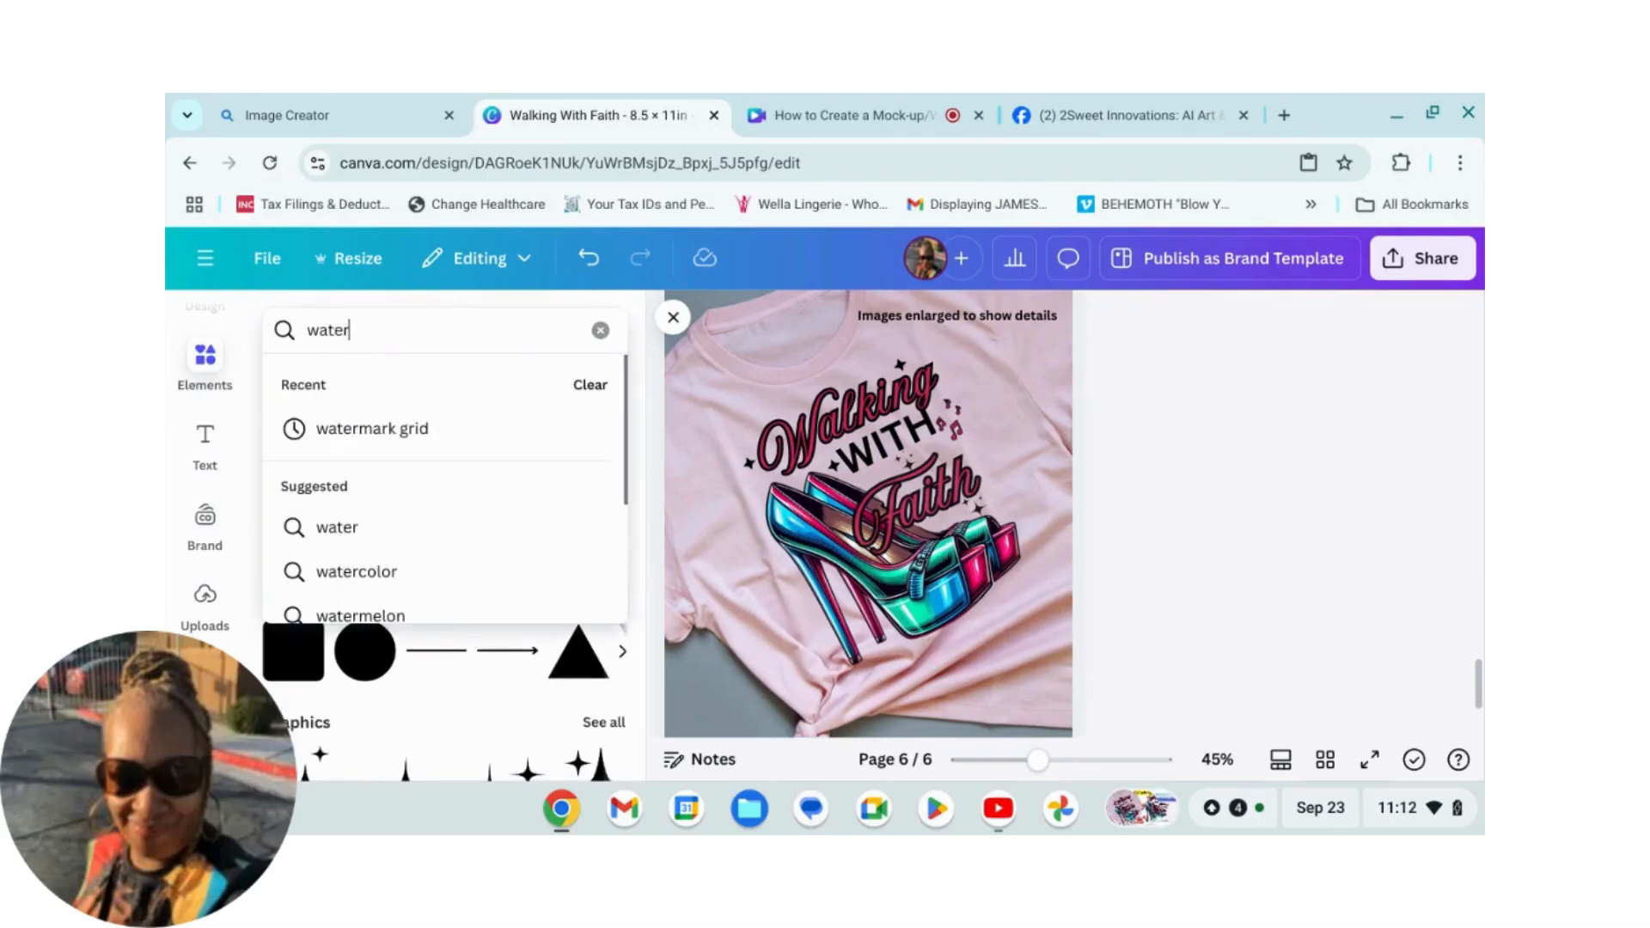
type("g")
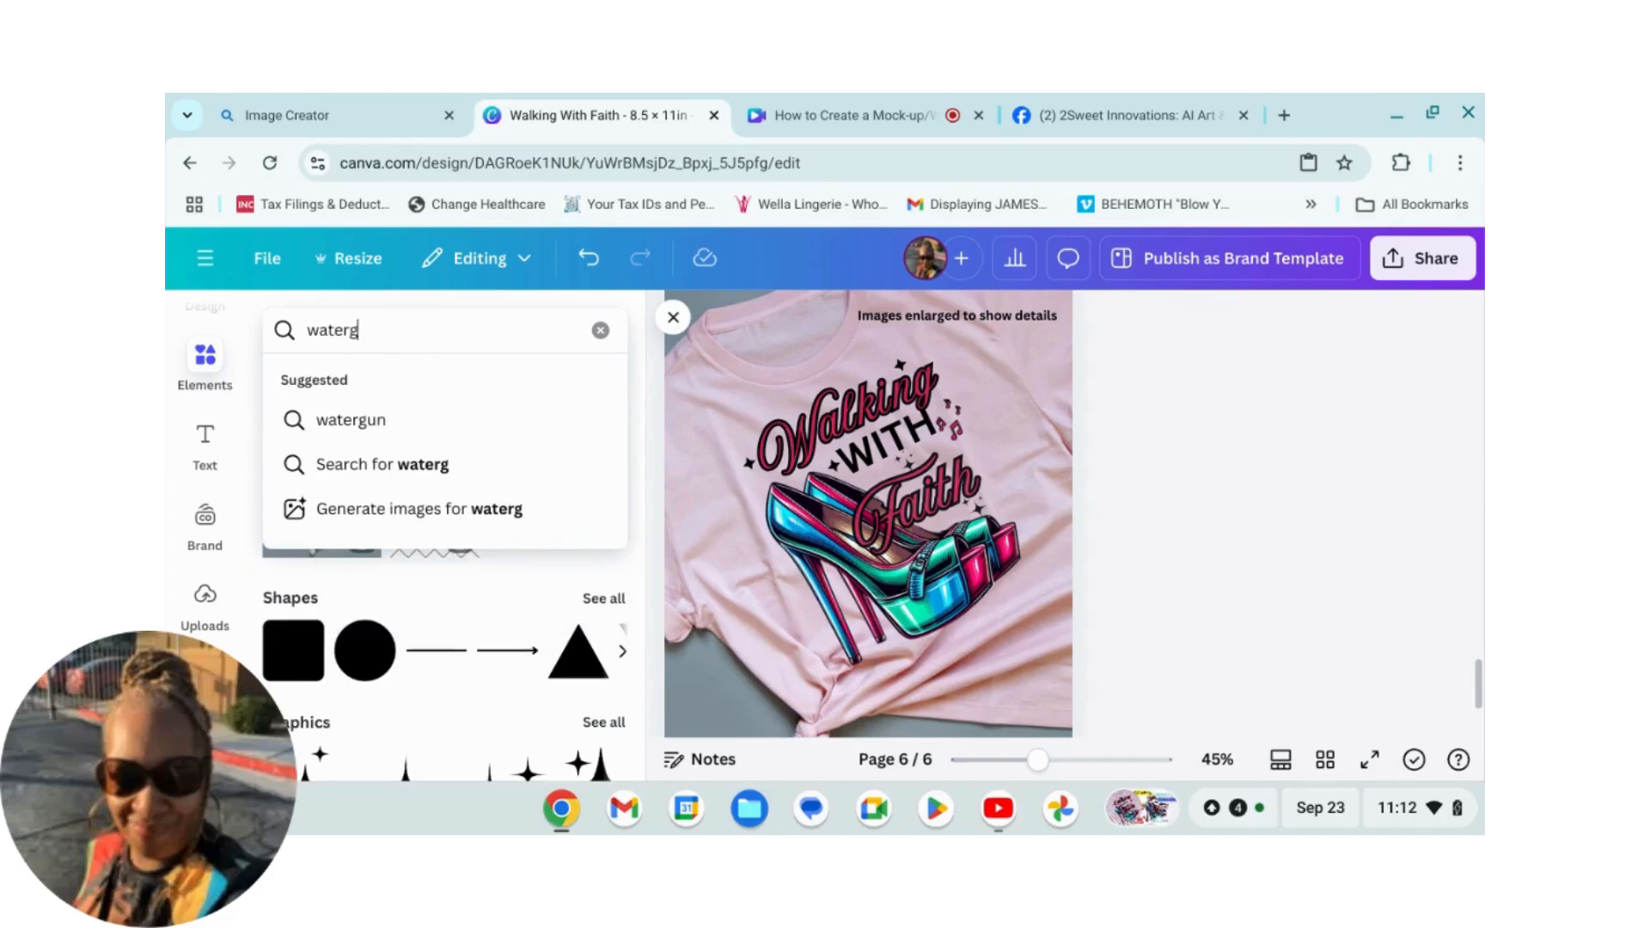
key("BackSpace")
type("mar")
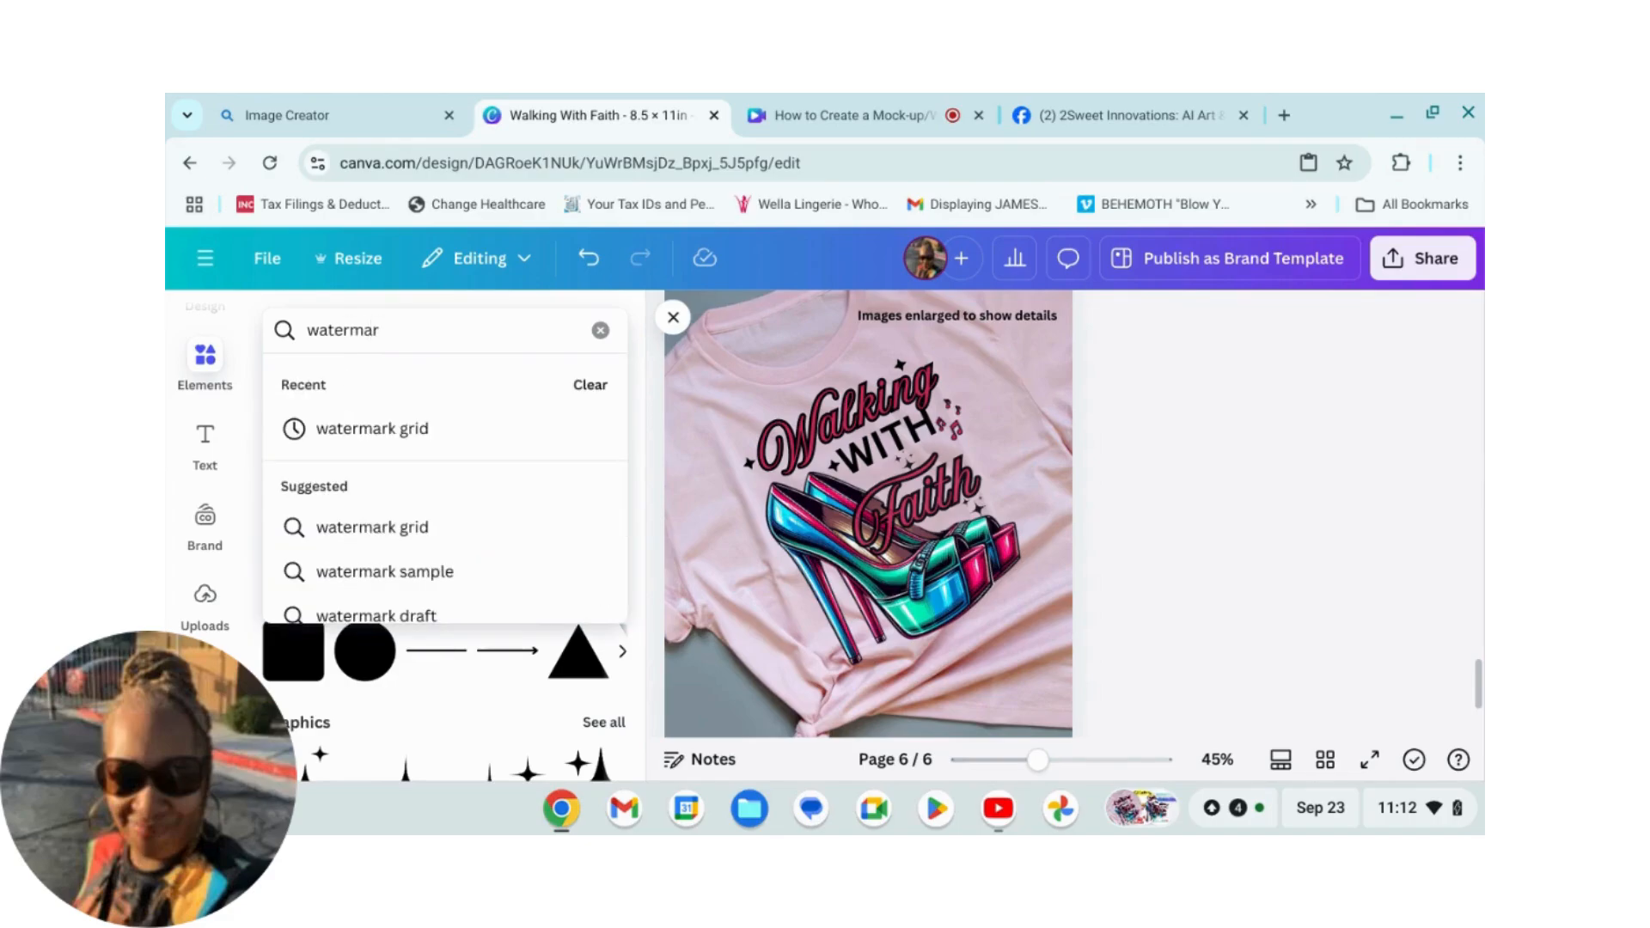
type("l")
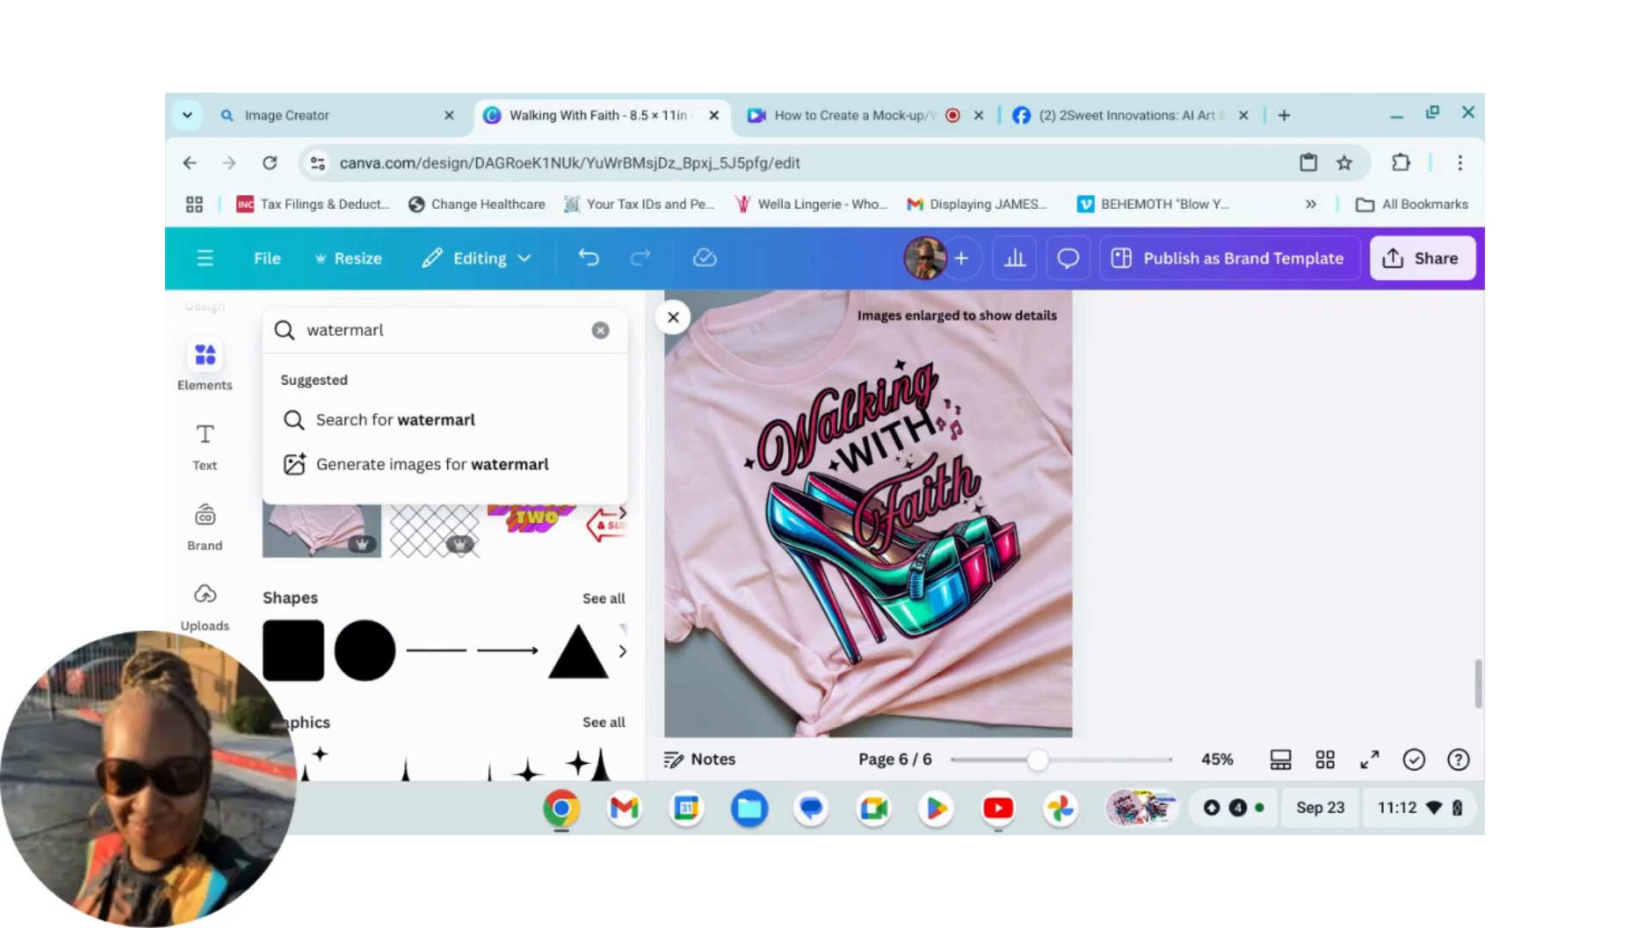
key("BackSpace")
type("k grid")
key("Return")
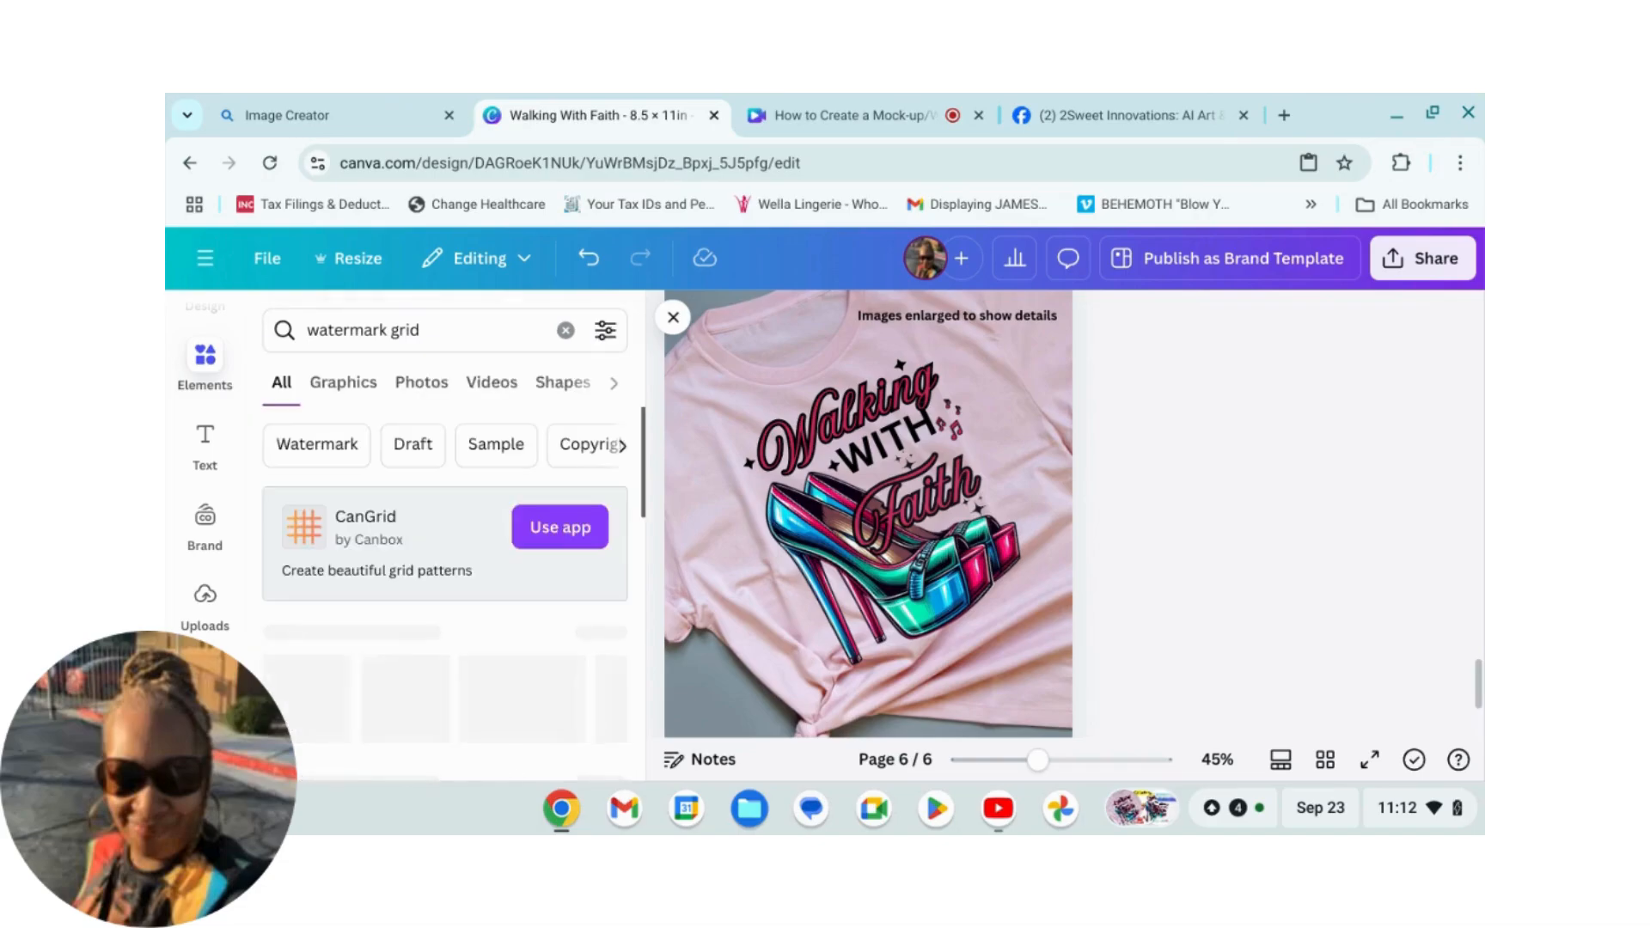
Step: Browse through the watermark grid graphics results
scroll(285, 555, "down", 1)
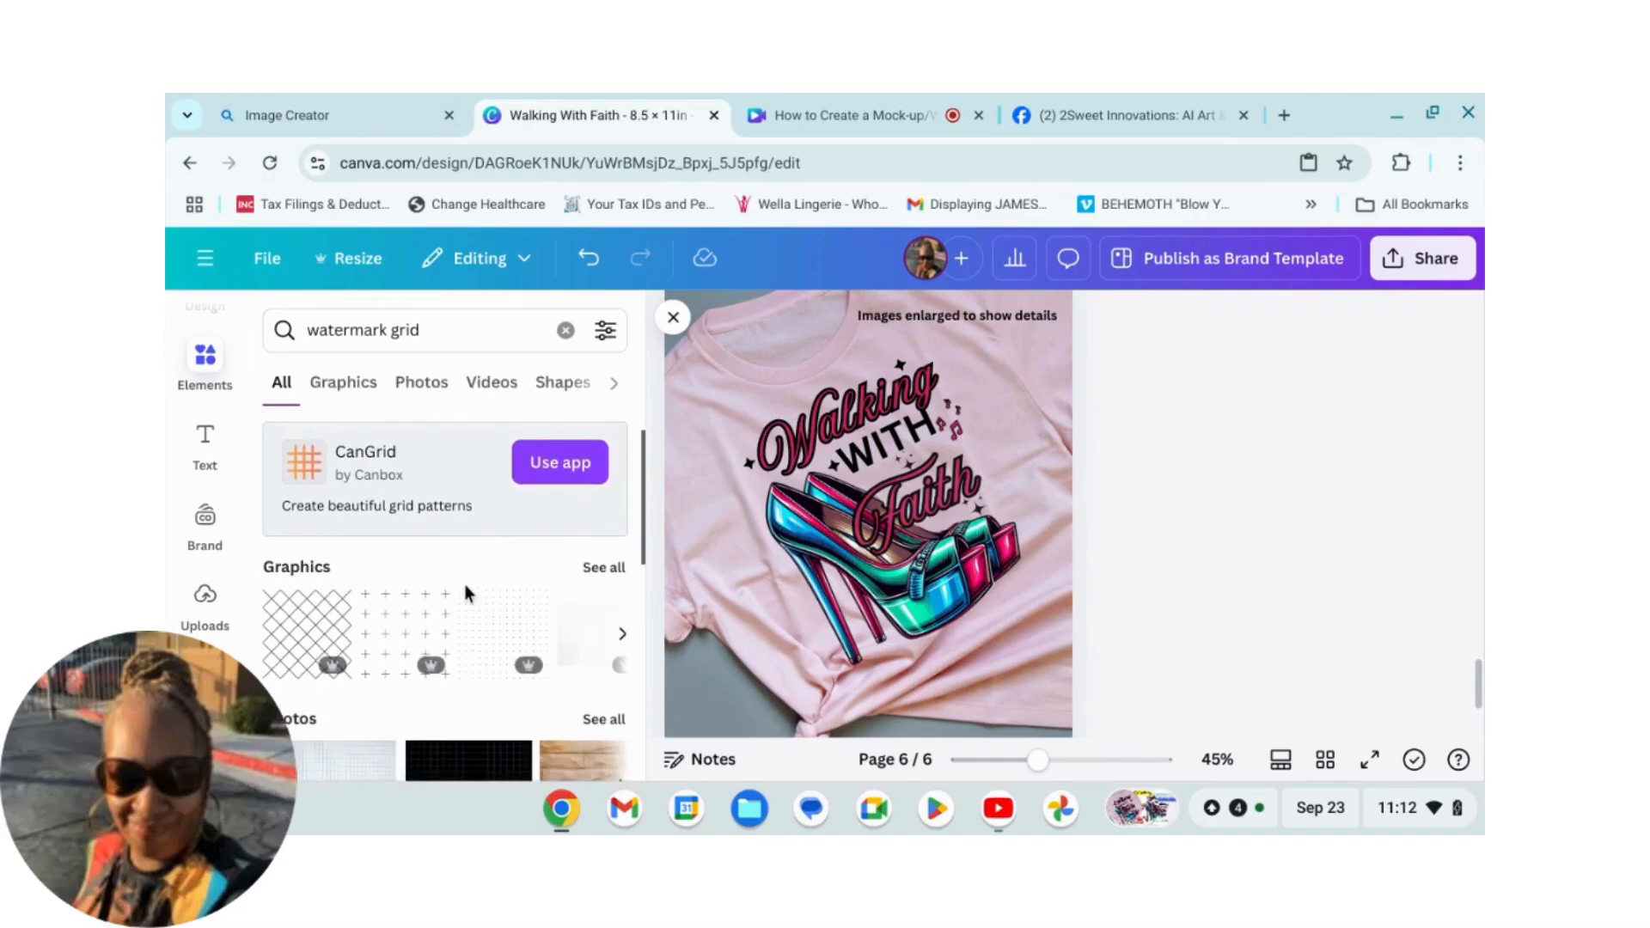
scroll(453, 582, "down", 1)
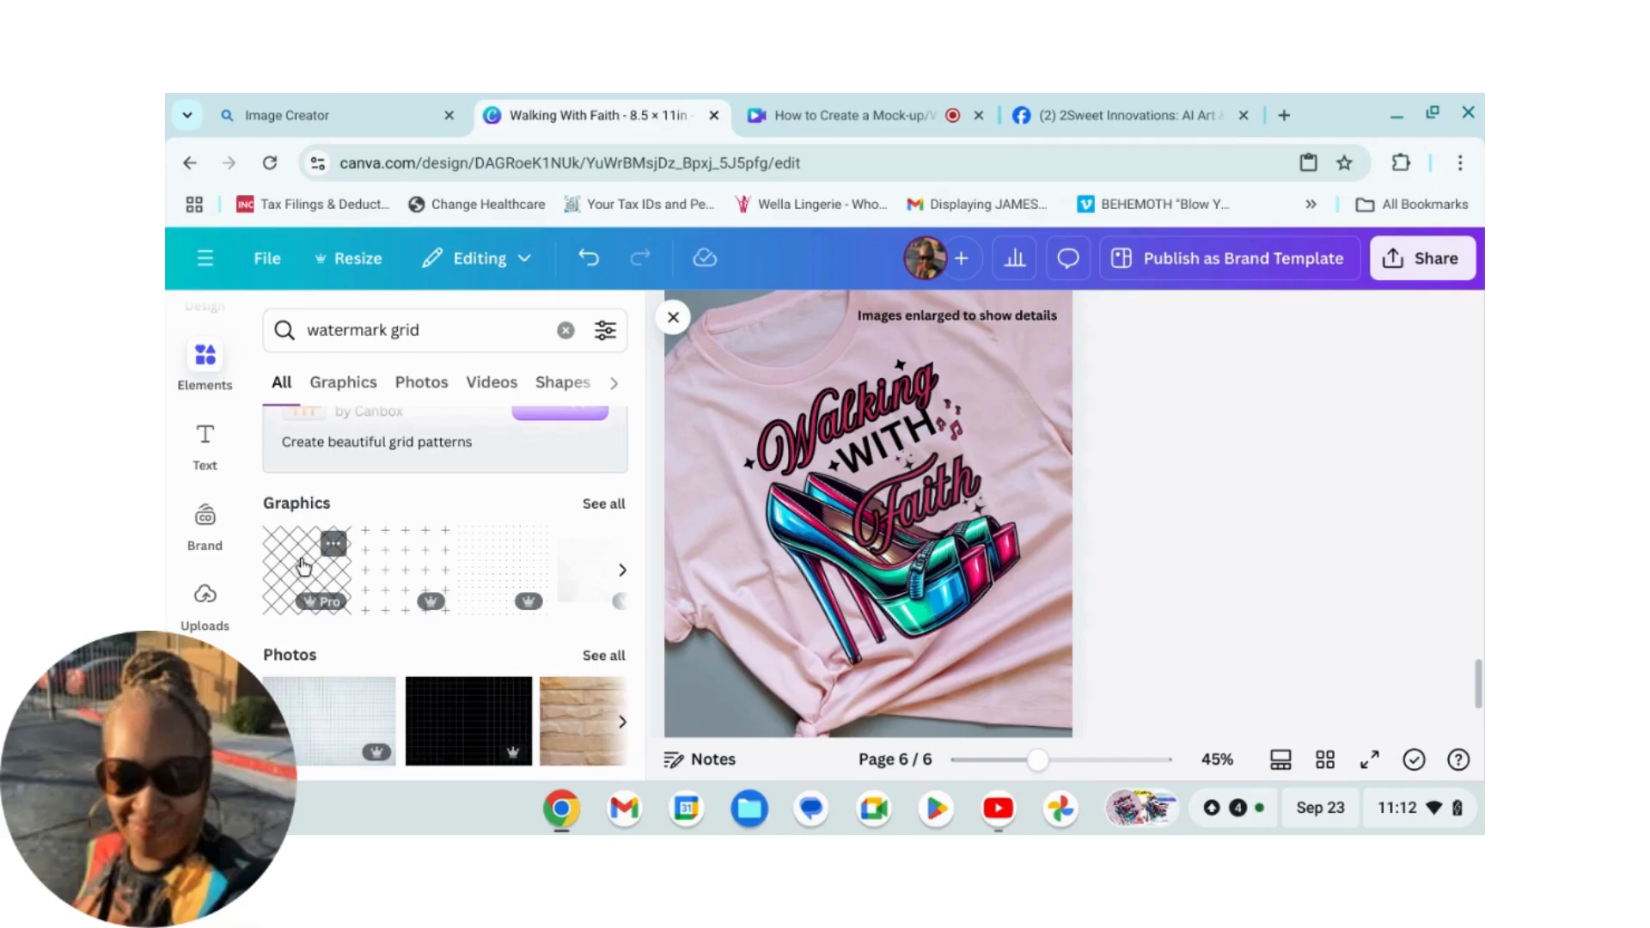
left_click(606, 504)
scroll(387, 604, "down", 2)
scroll(386, 604, "down", 3)
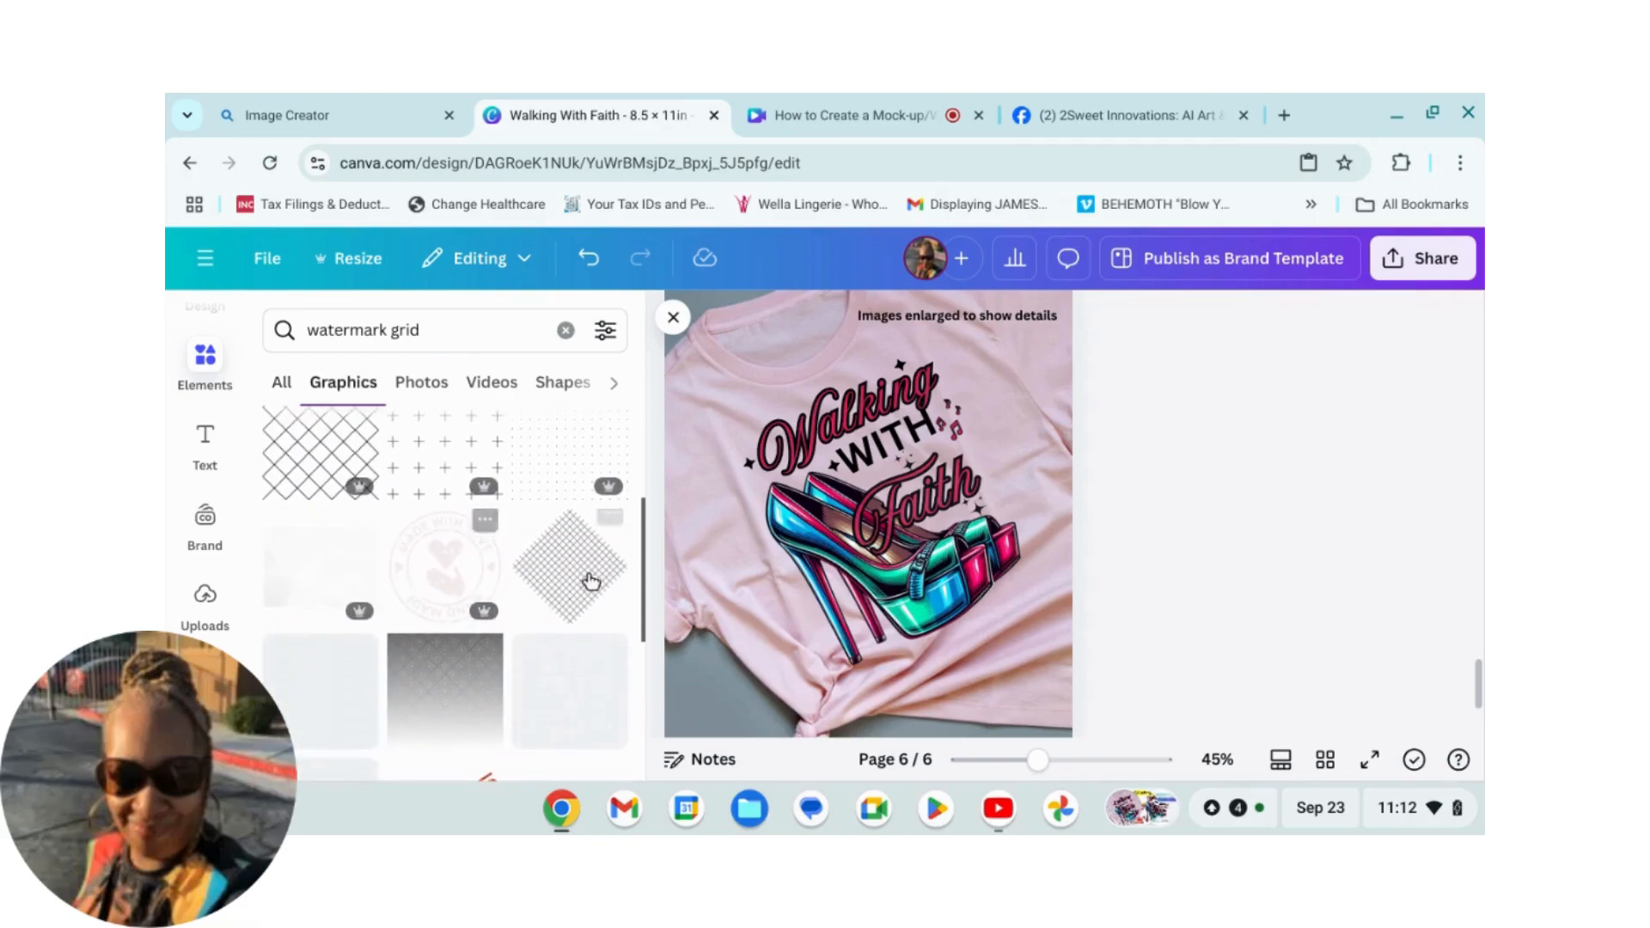
scroll(567, 623, "down", 2)
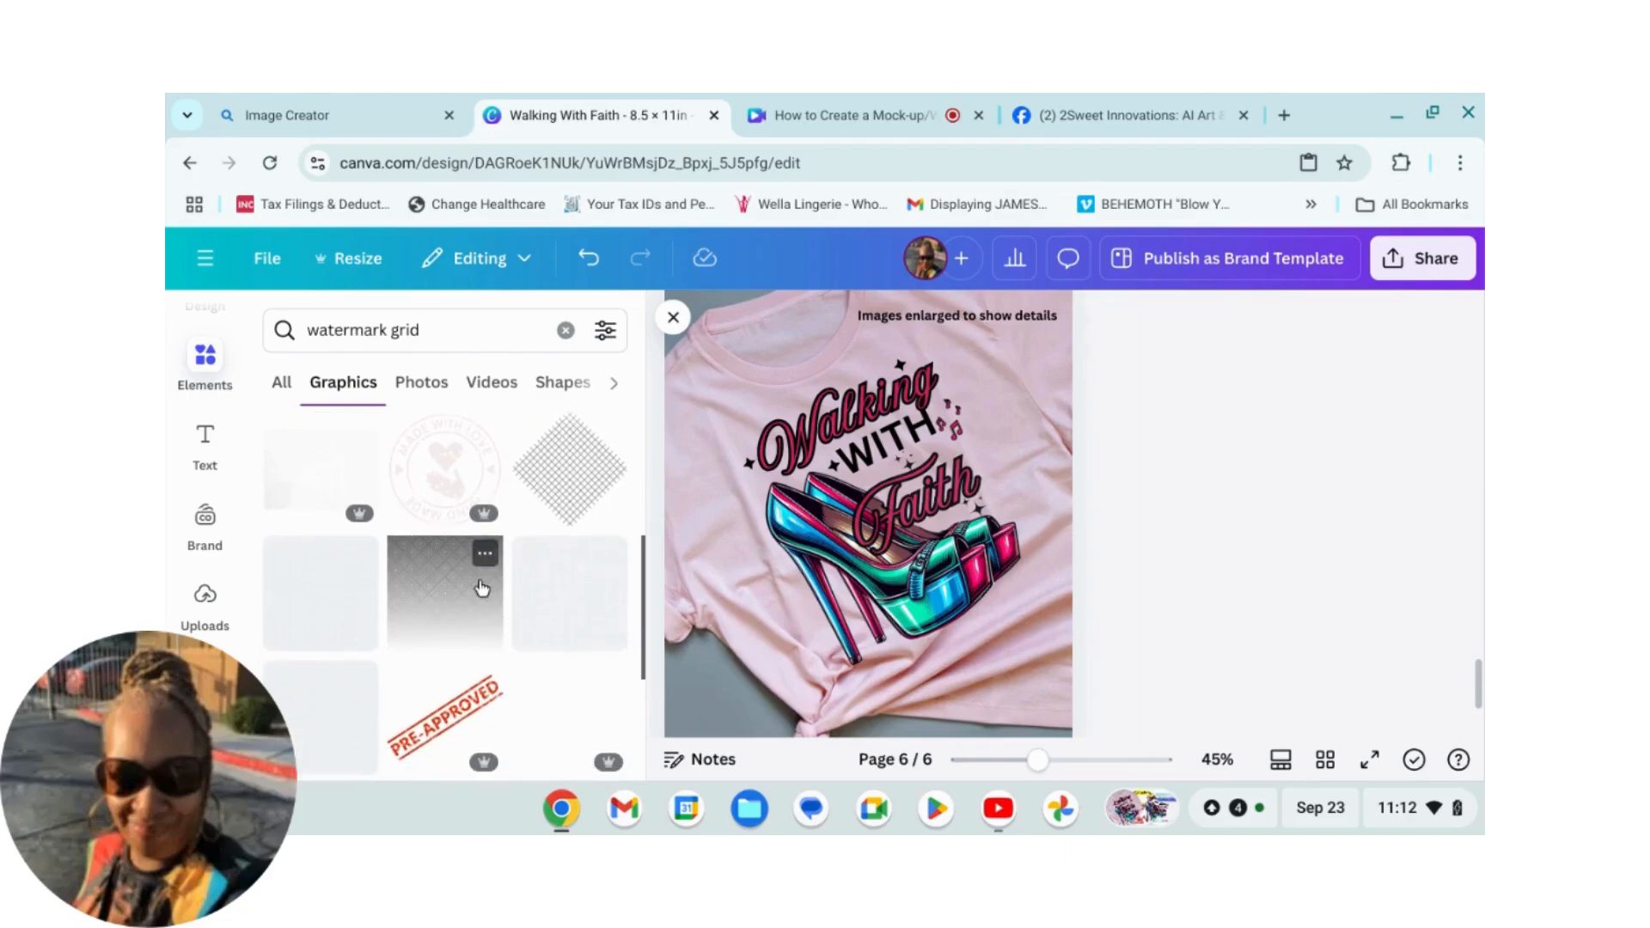
scroll(515, 619, "down", 4)
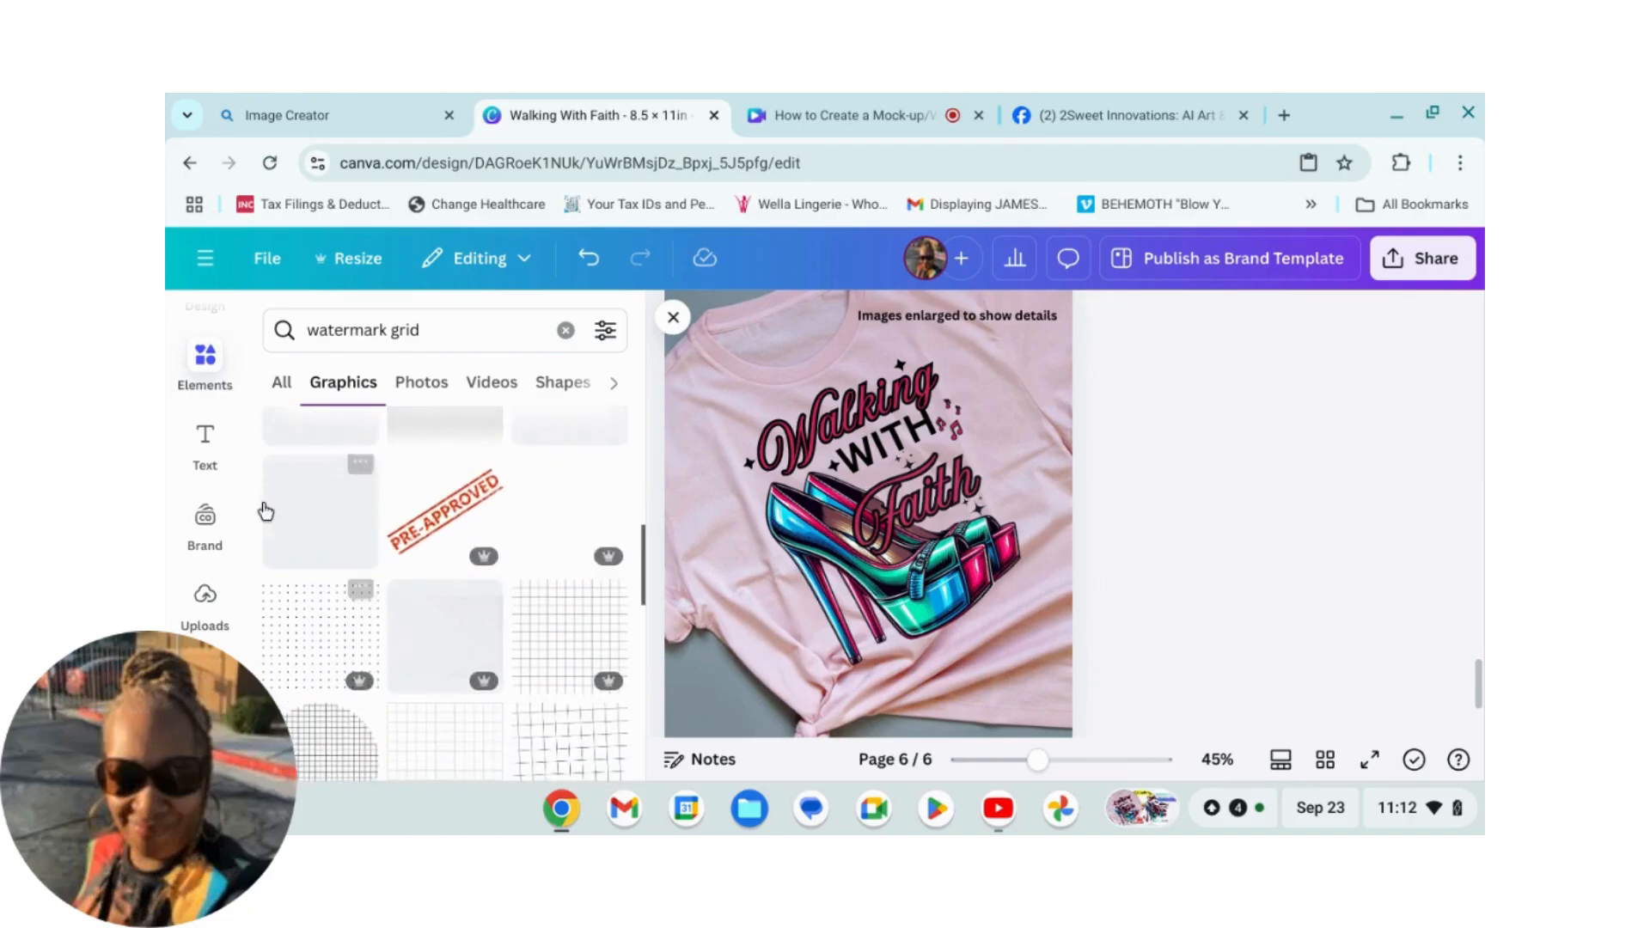
scroll(516, 559, "down", 5)
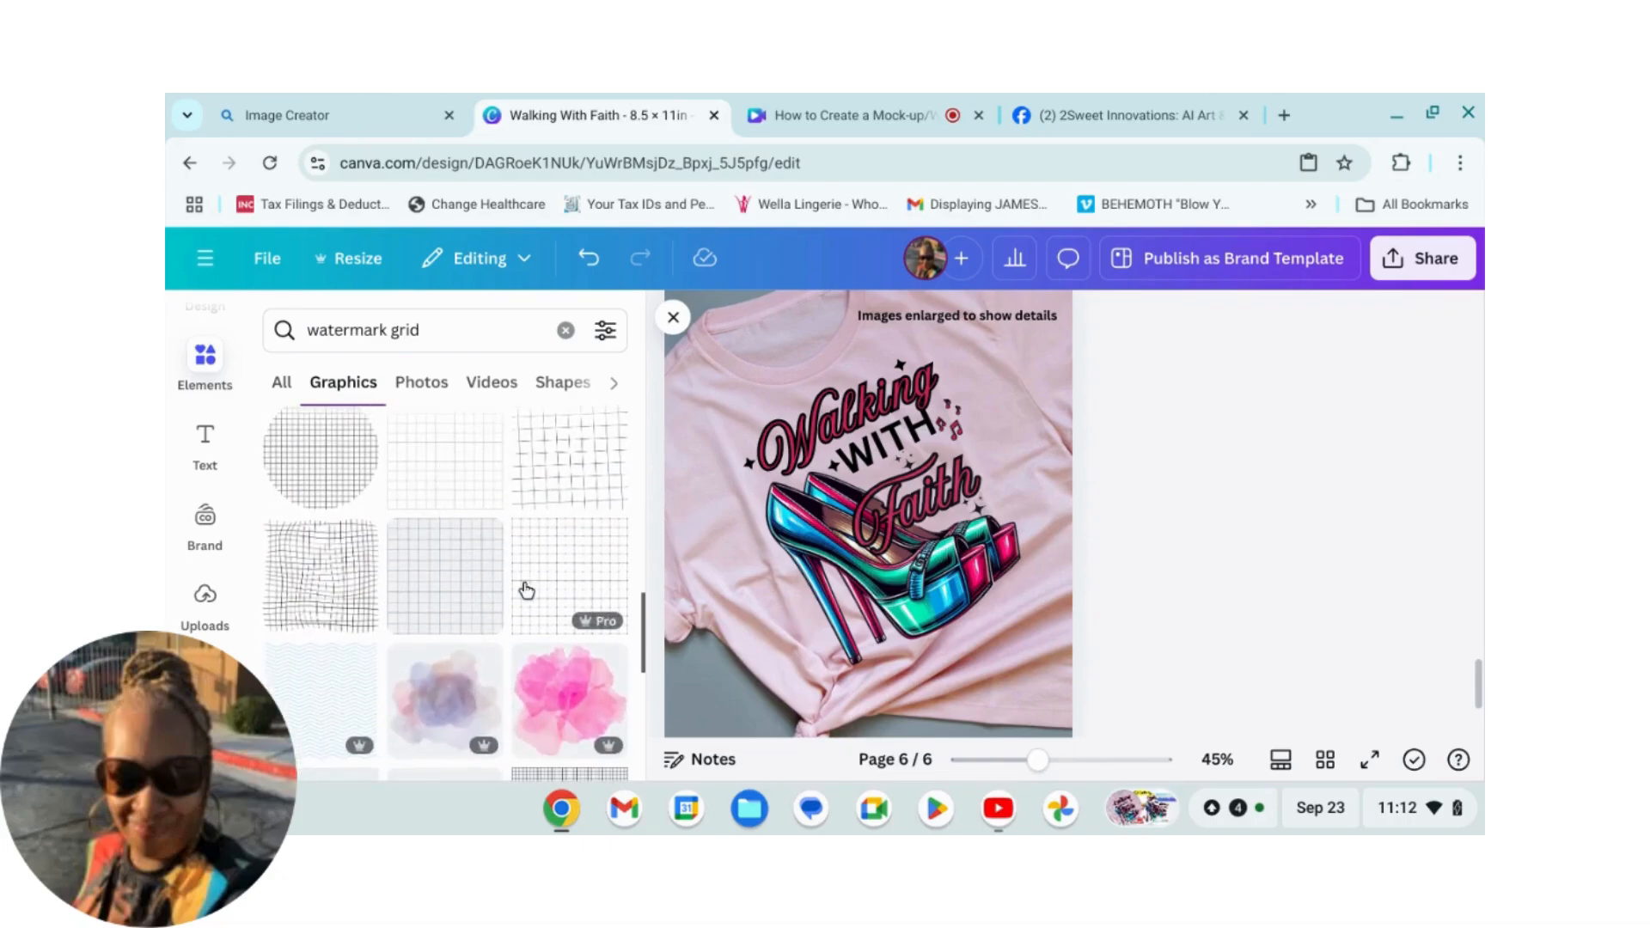
scroll(524, 628, "down", 2)
scroll(481, 619, "down", 5)
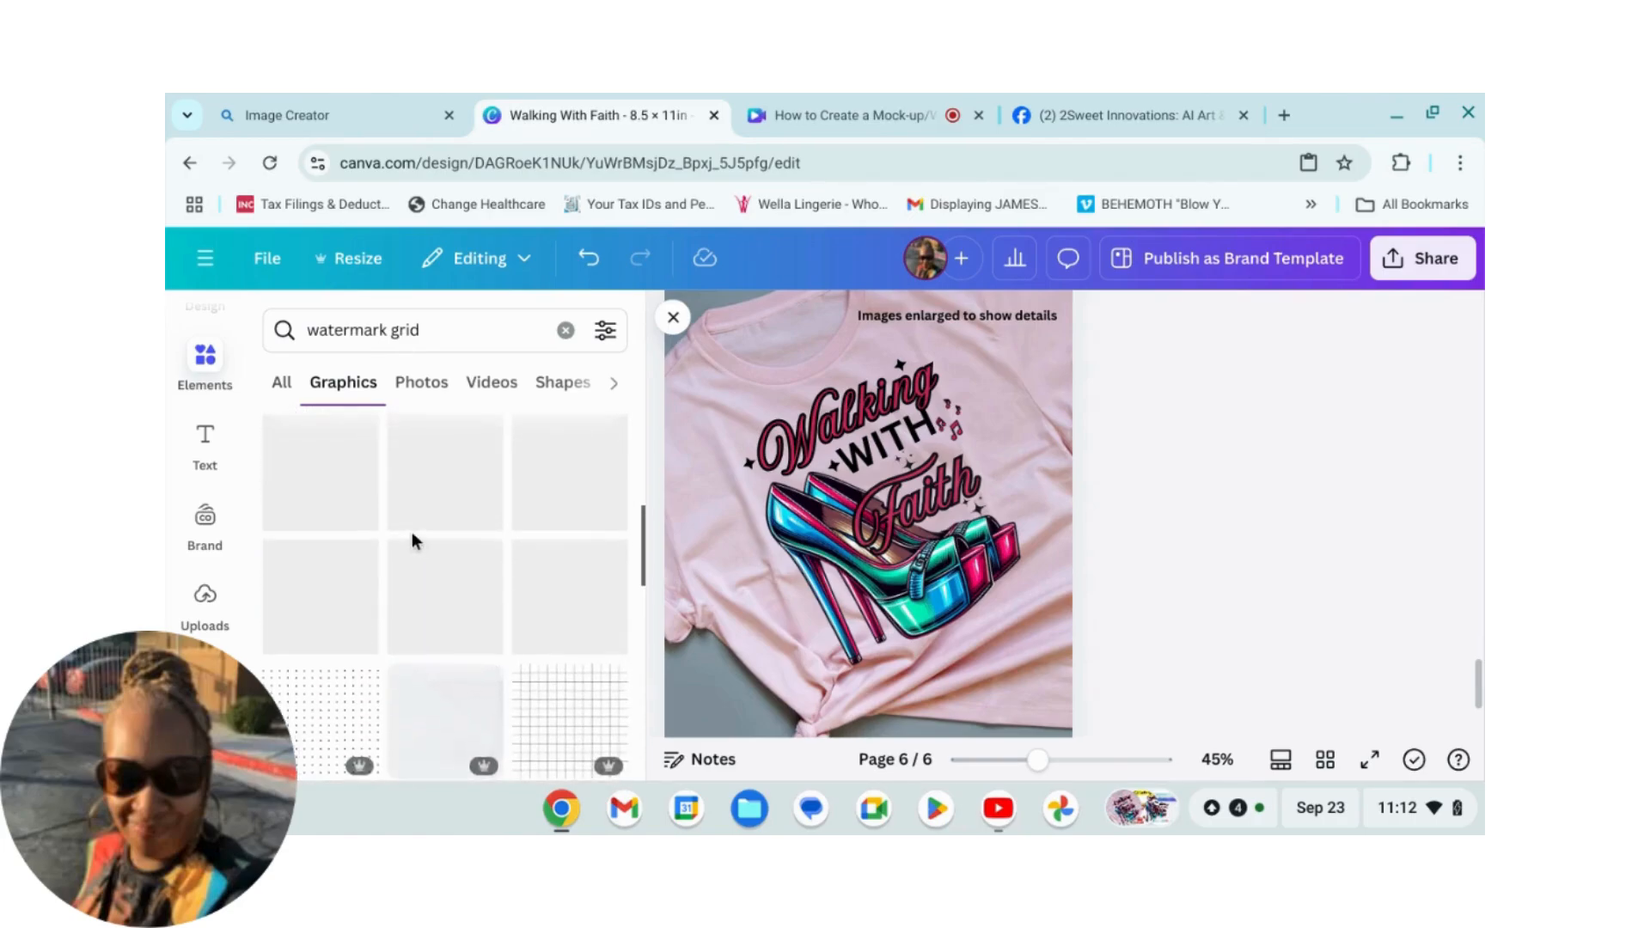
scroll(424, 493, "up", 10)
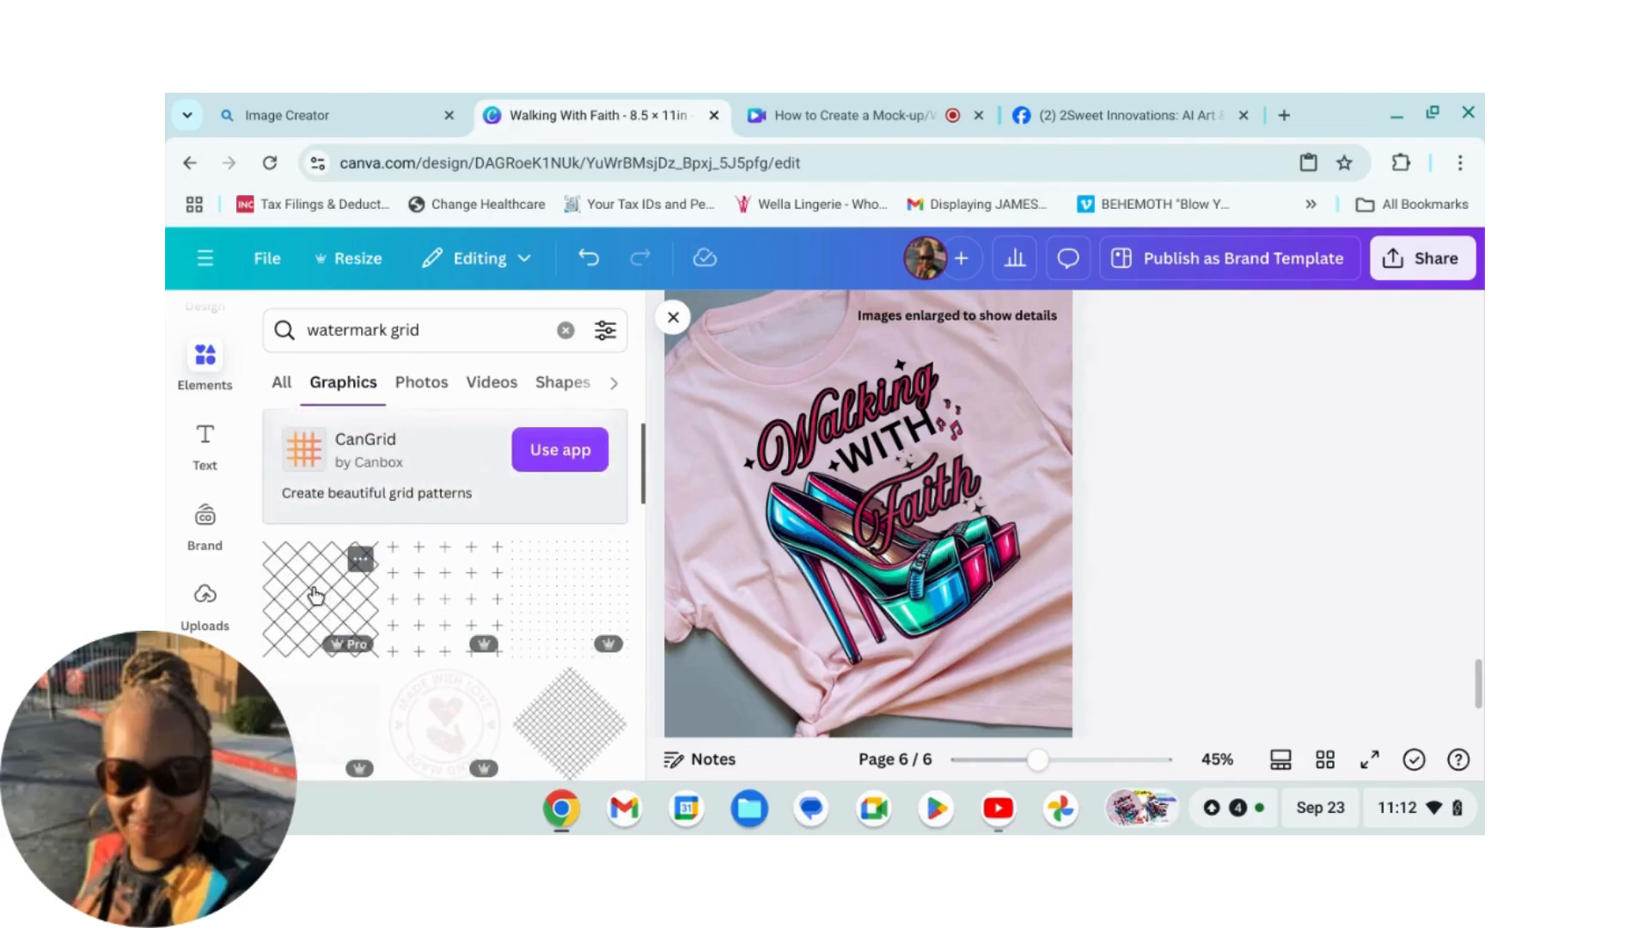
Step: Add the diamond lattice grid graphic to the page, move it to the top-left corner, and close the panel
left_click(316, 593)
left_click_drag(838, 492, 719, 341)
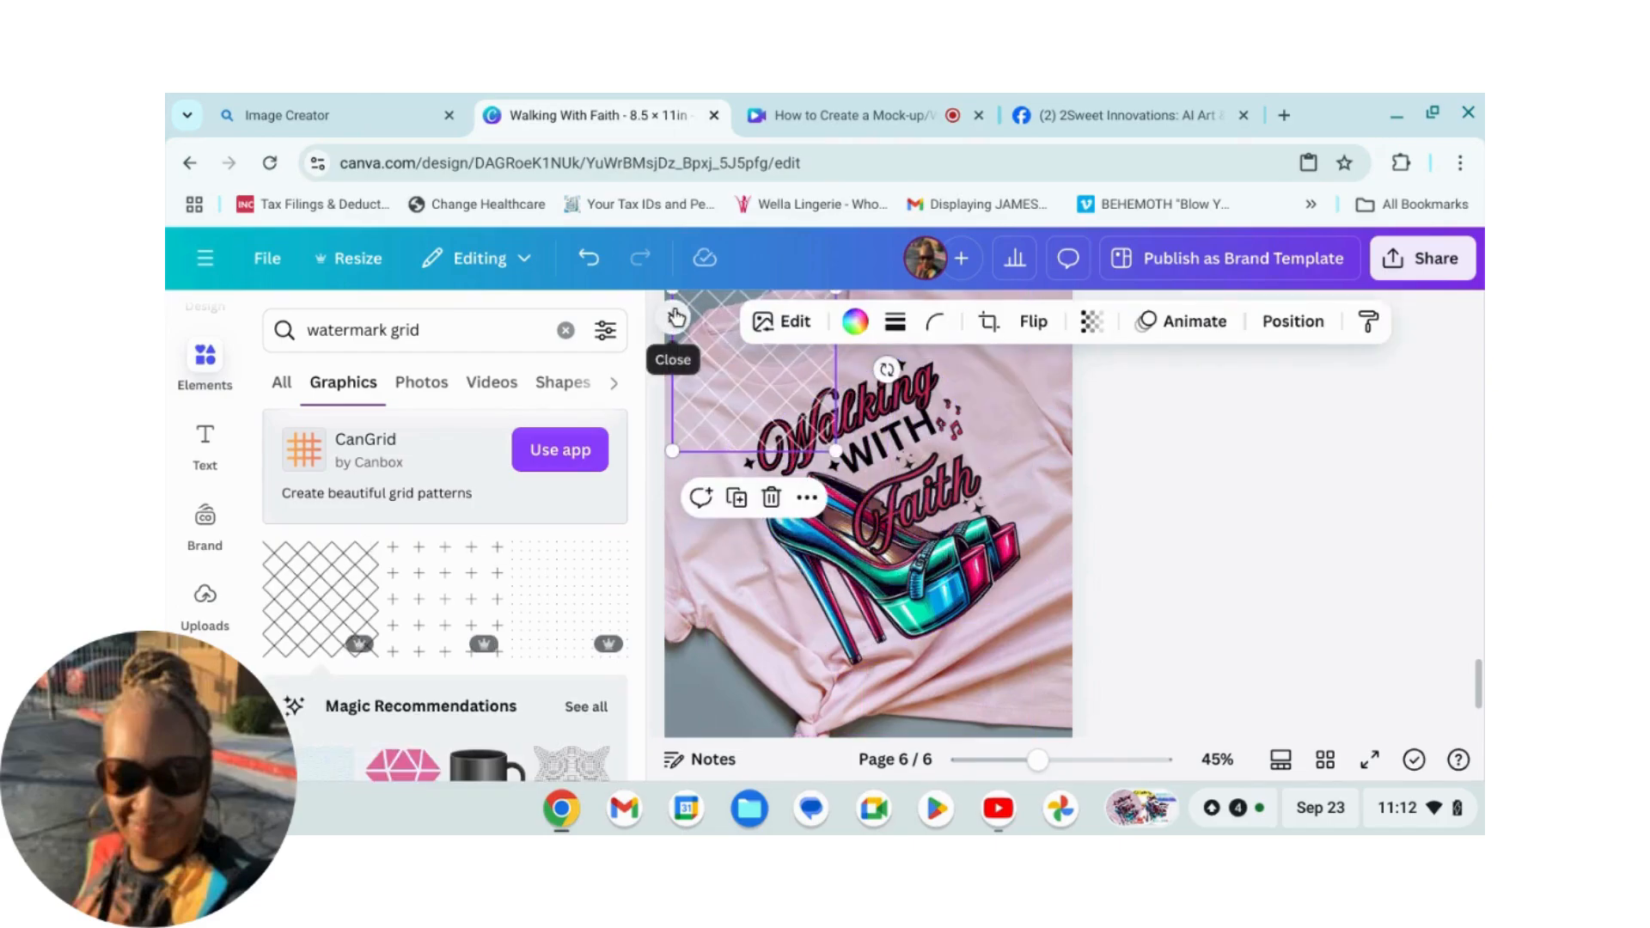
left_click(676, 318)
Step: Enlarge the grid graphic so it covers the entire t-shirt page
scroll(1049, 595, "up", 3)
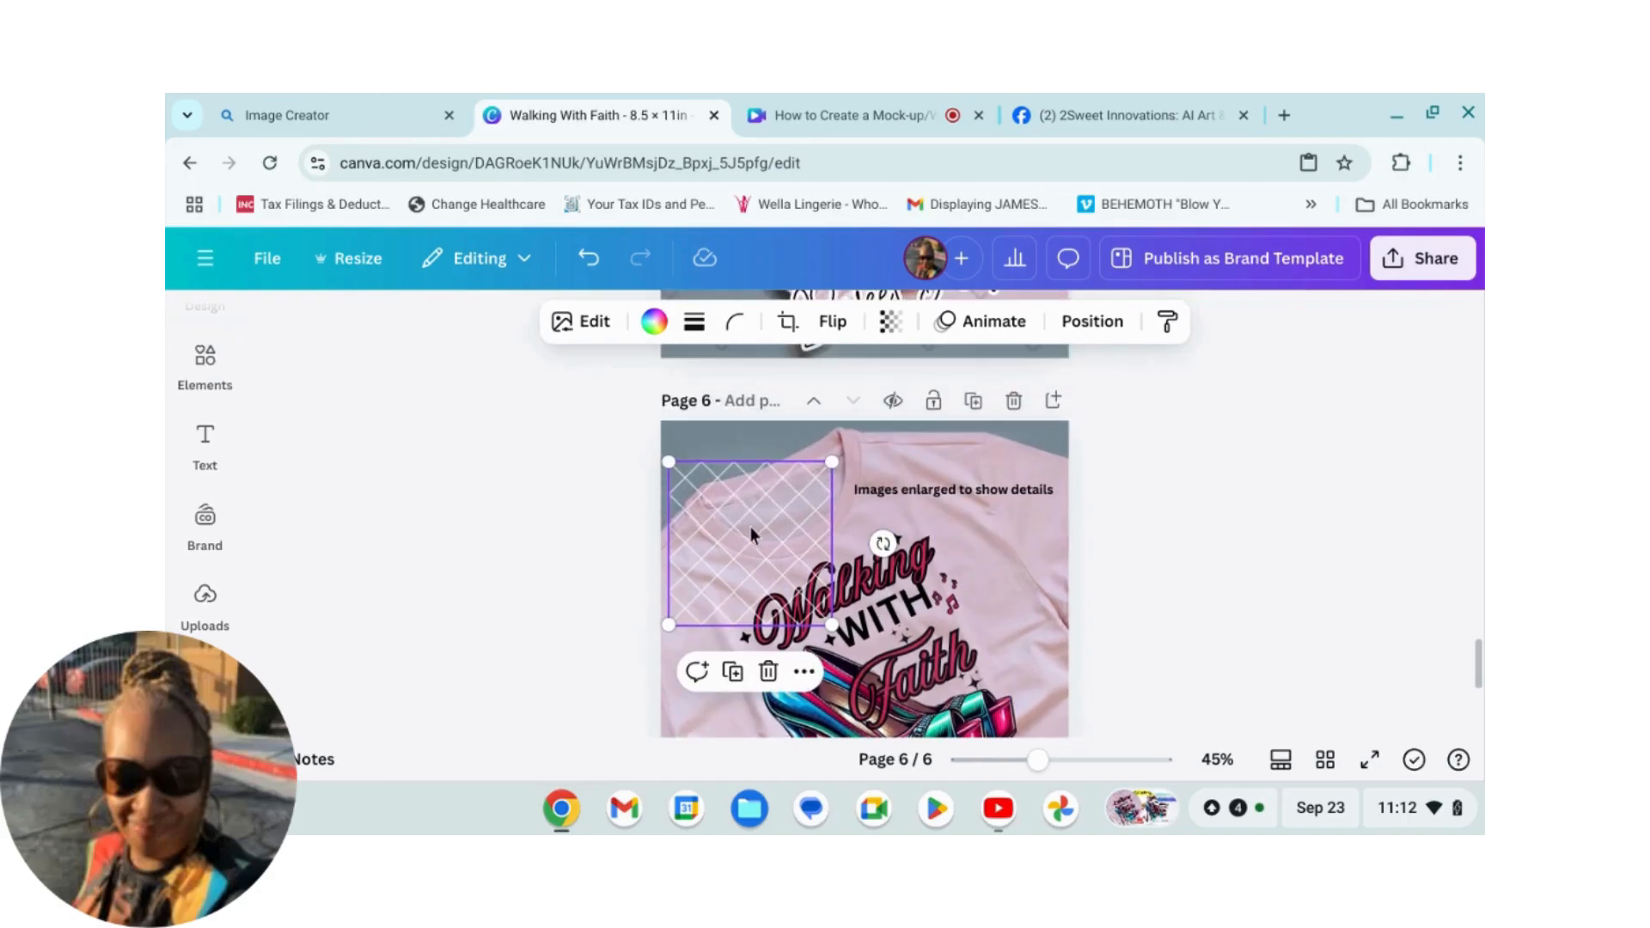
left_click_drag(741, 518, 1081, 767)
scroll(754, 502, "down", 1)
scroll(1074, 707, "down", 2)
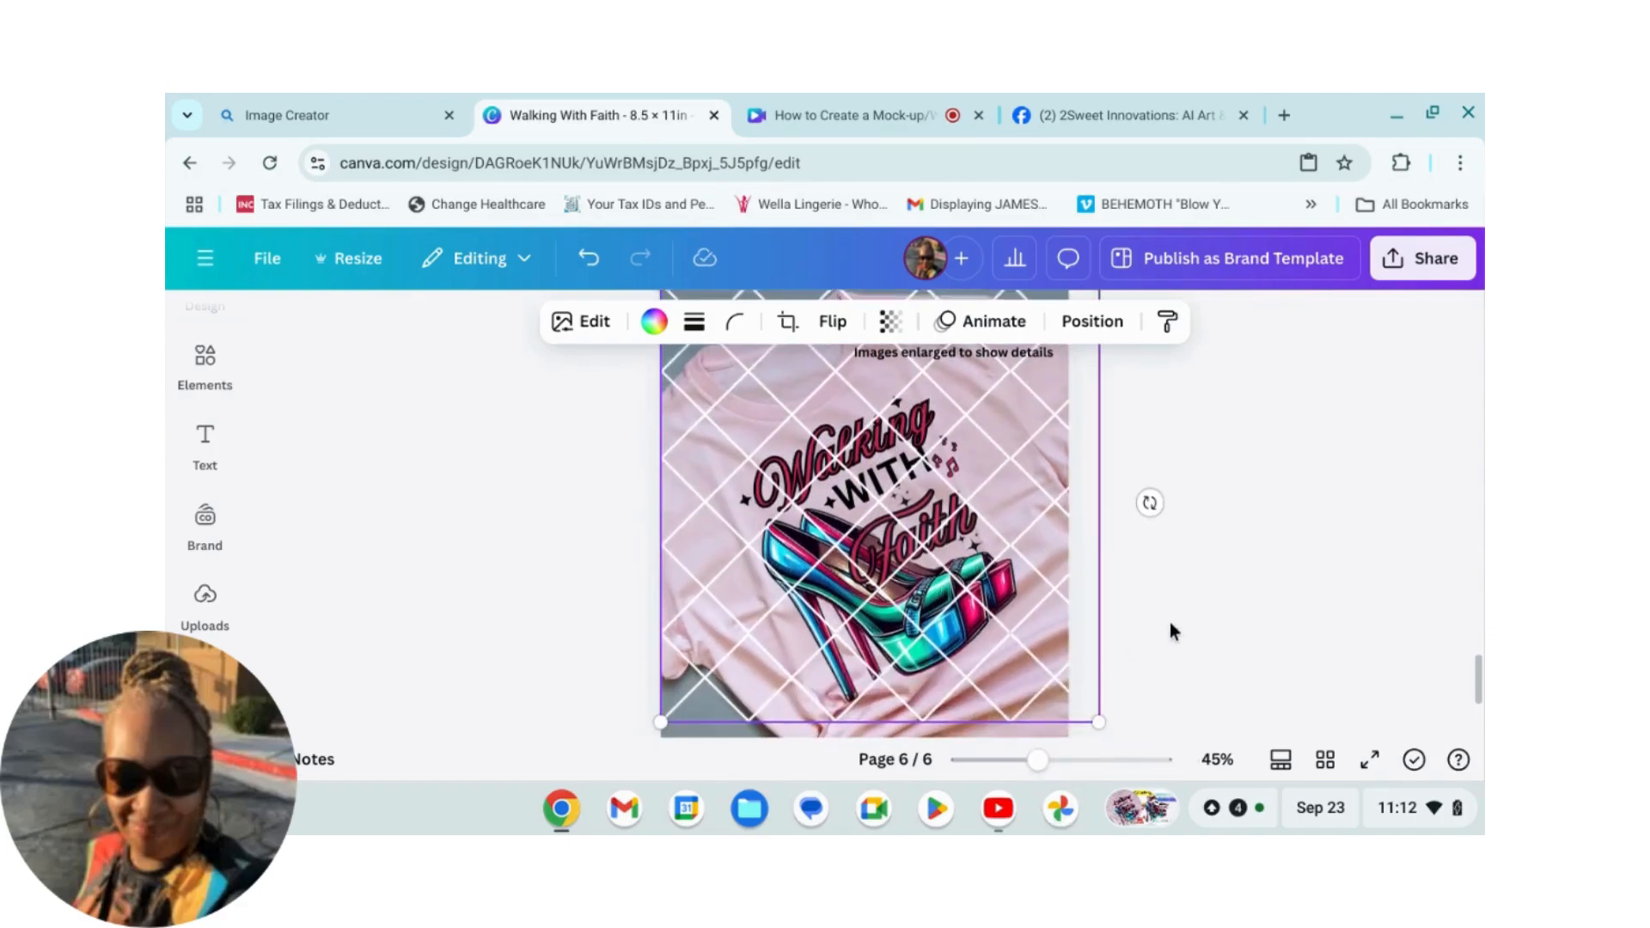
left_click_drag(673, 612, 658, 776)
scroll(1065, 650, "up", 3)
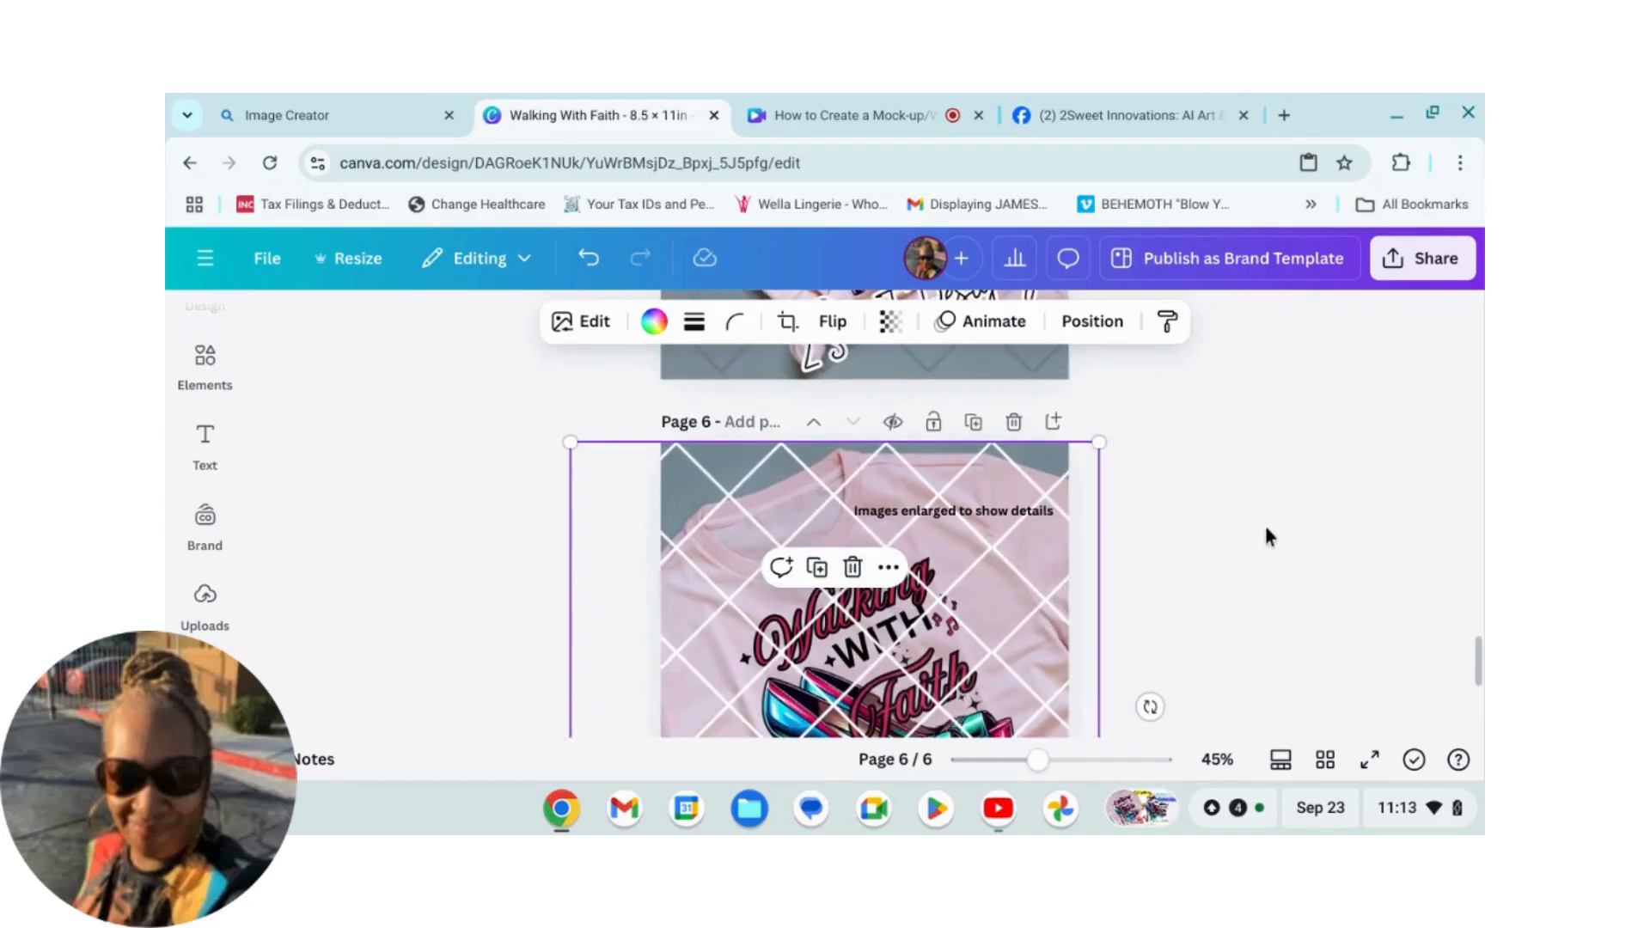
scroll(1255, 559, "down", 3)
scroll(1242, 576, "up", 2)
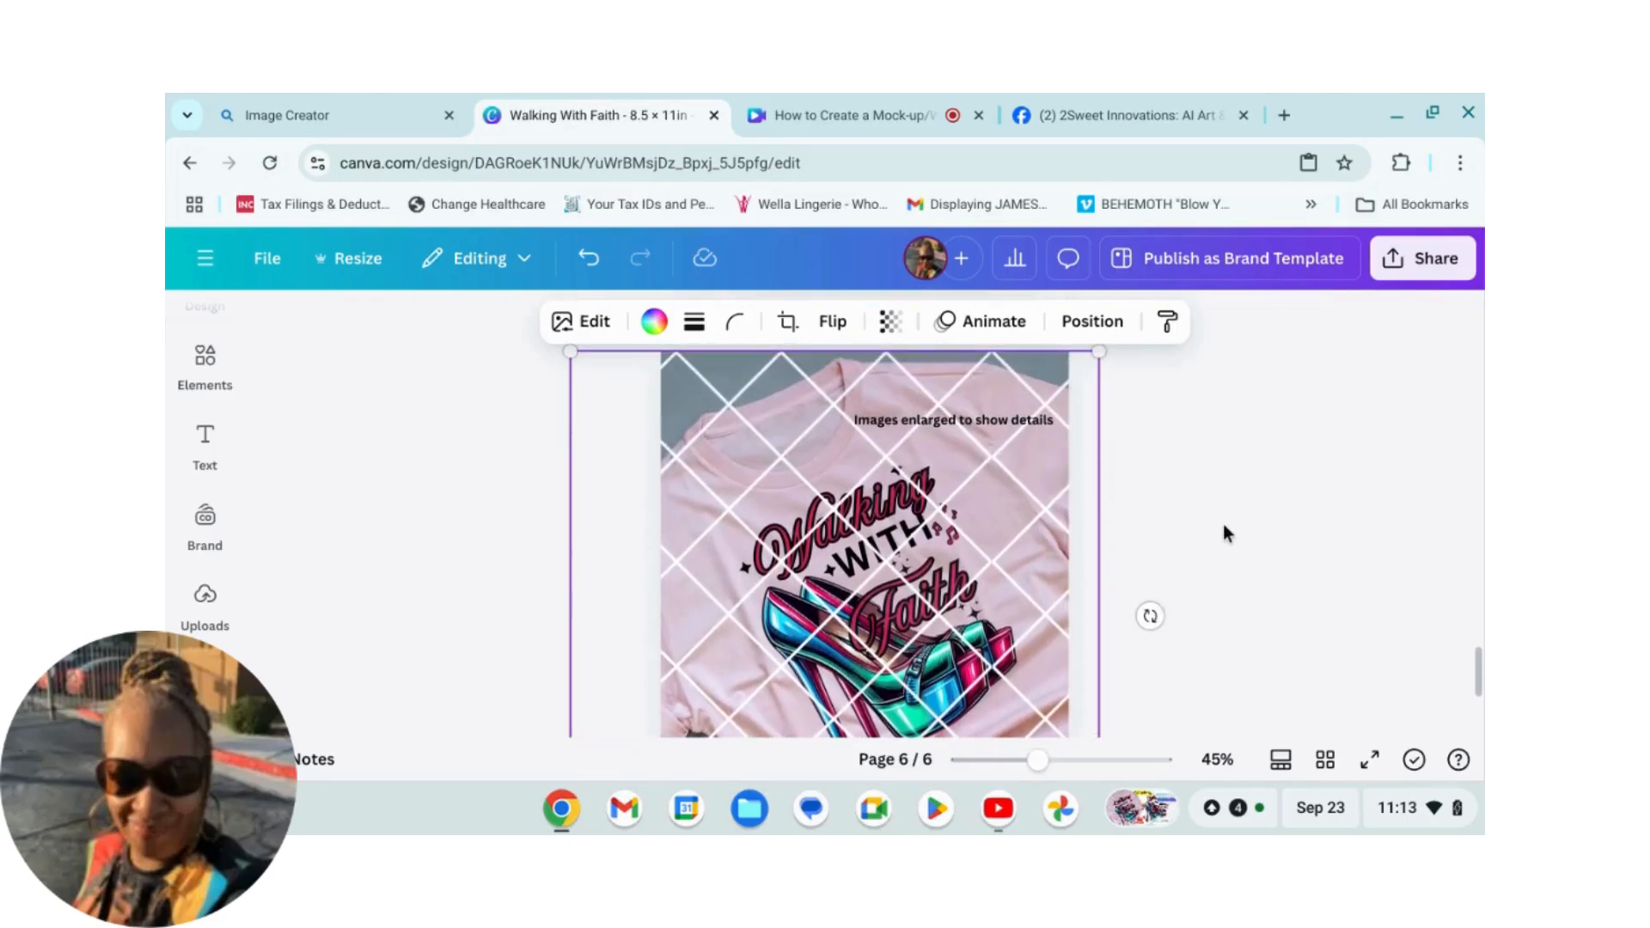
Step: Lower the grid graphic's transparency so the lattice fades over the shirt
left_click(892, 325)
left_click_drag(949, 432, 823, 439)
scroll(1183, 550, "down", 2)
scroll(1157, 545, "down", 1)
scroll(1174, 560, "up", 1)
scroll(1143, 533, "up", 3)
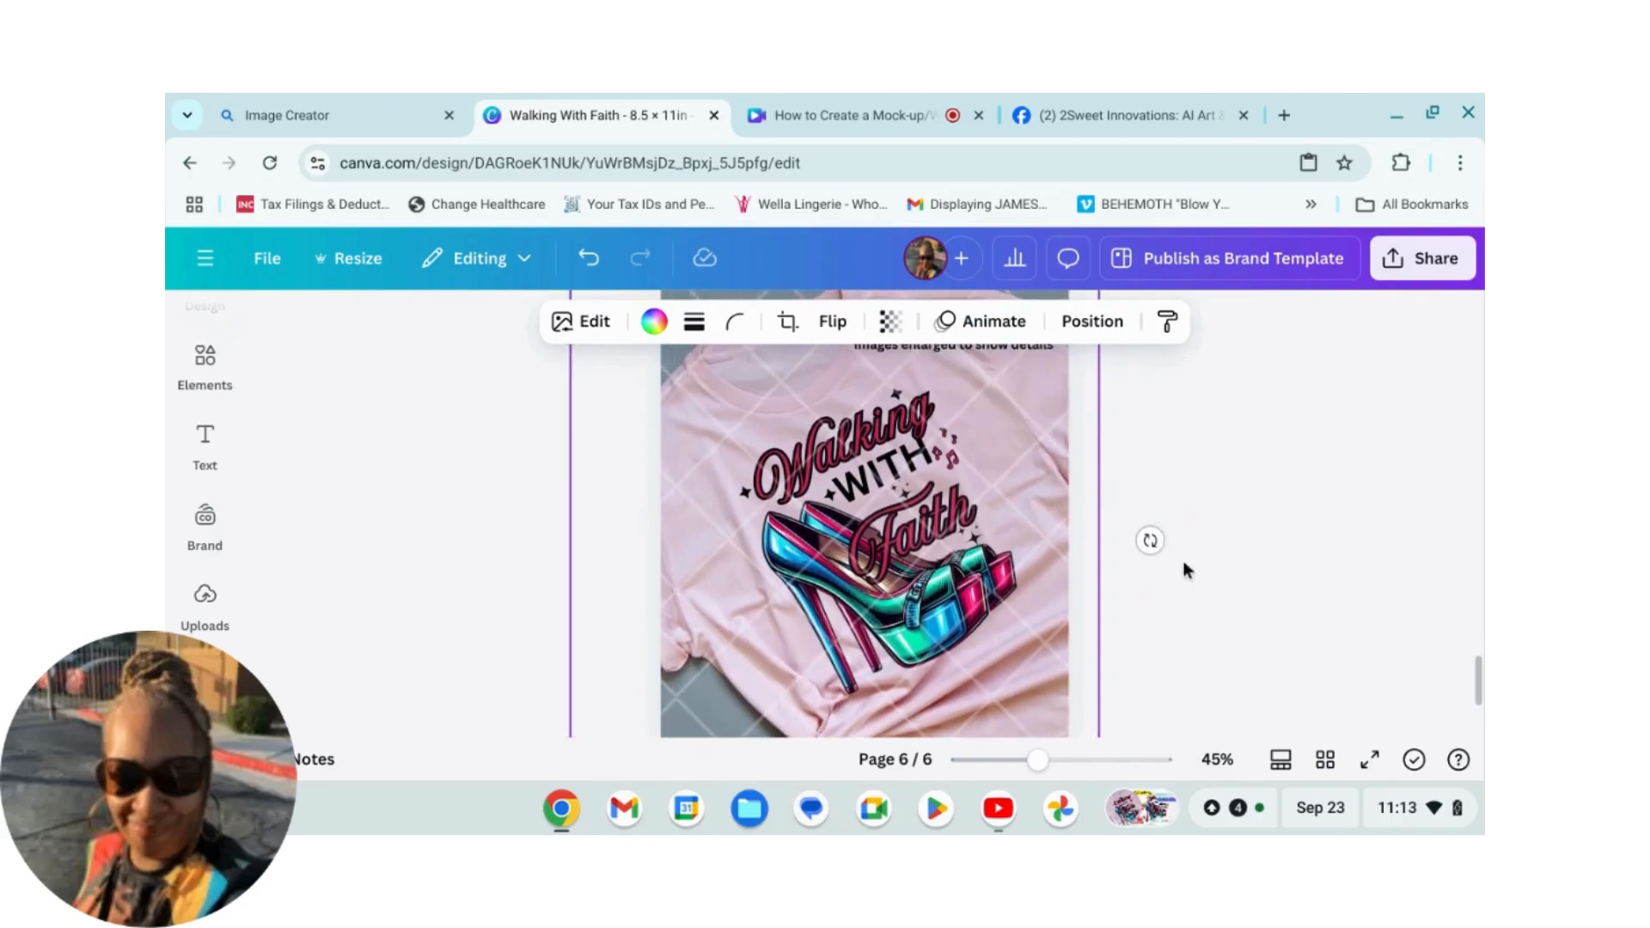
left_click(1279, 542)
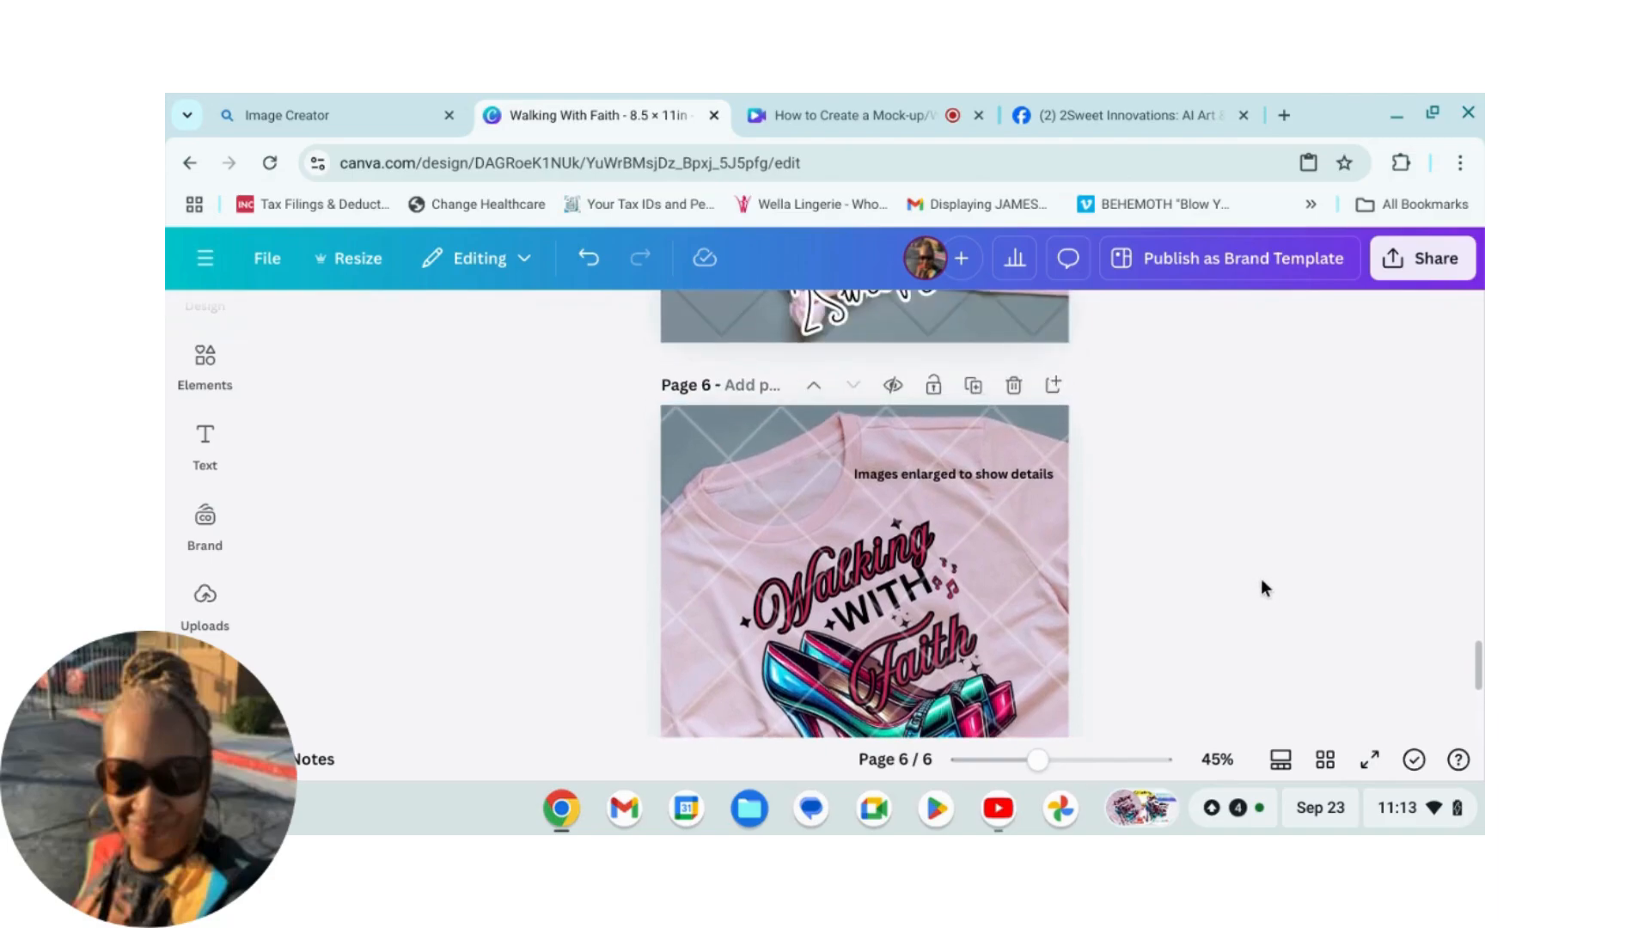
Step: Change the grid graphic's color to black #000000
scroll(1260, 579, "down", 2)
scroll(1239, 572, "up", 6)
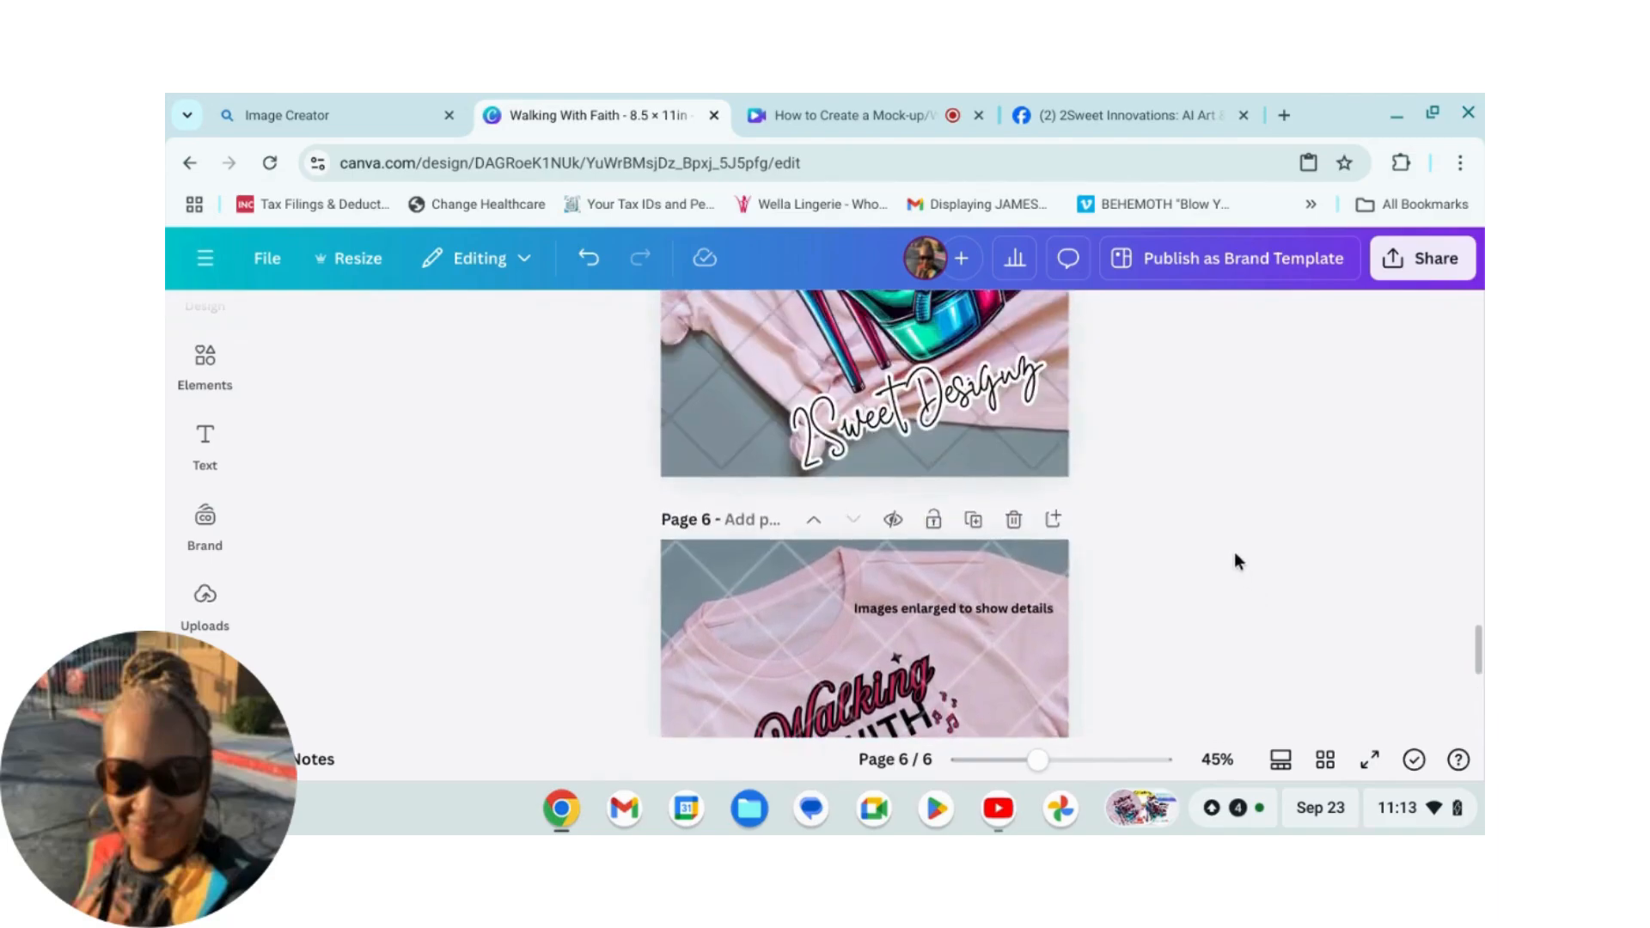
scroll(1245, 580, "down", 5)
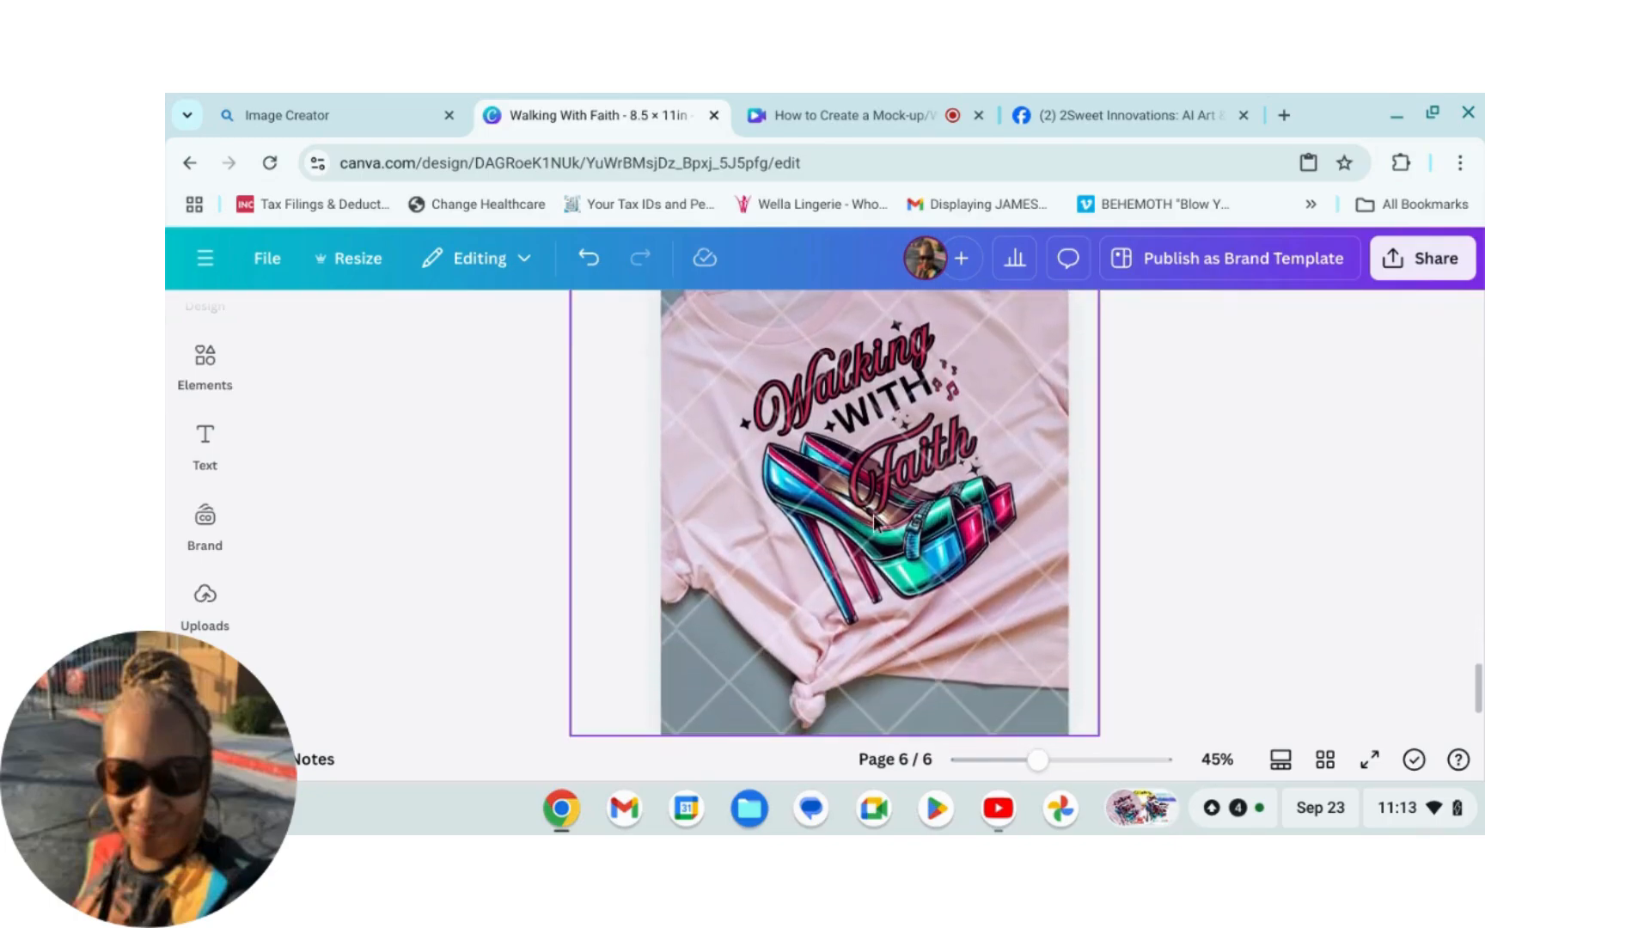
scroll(1286, 594, "down", 1)
scroll(1264, 574, "up", 1)
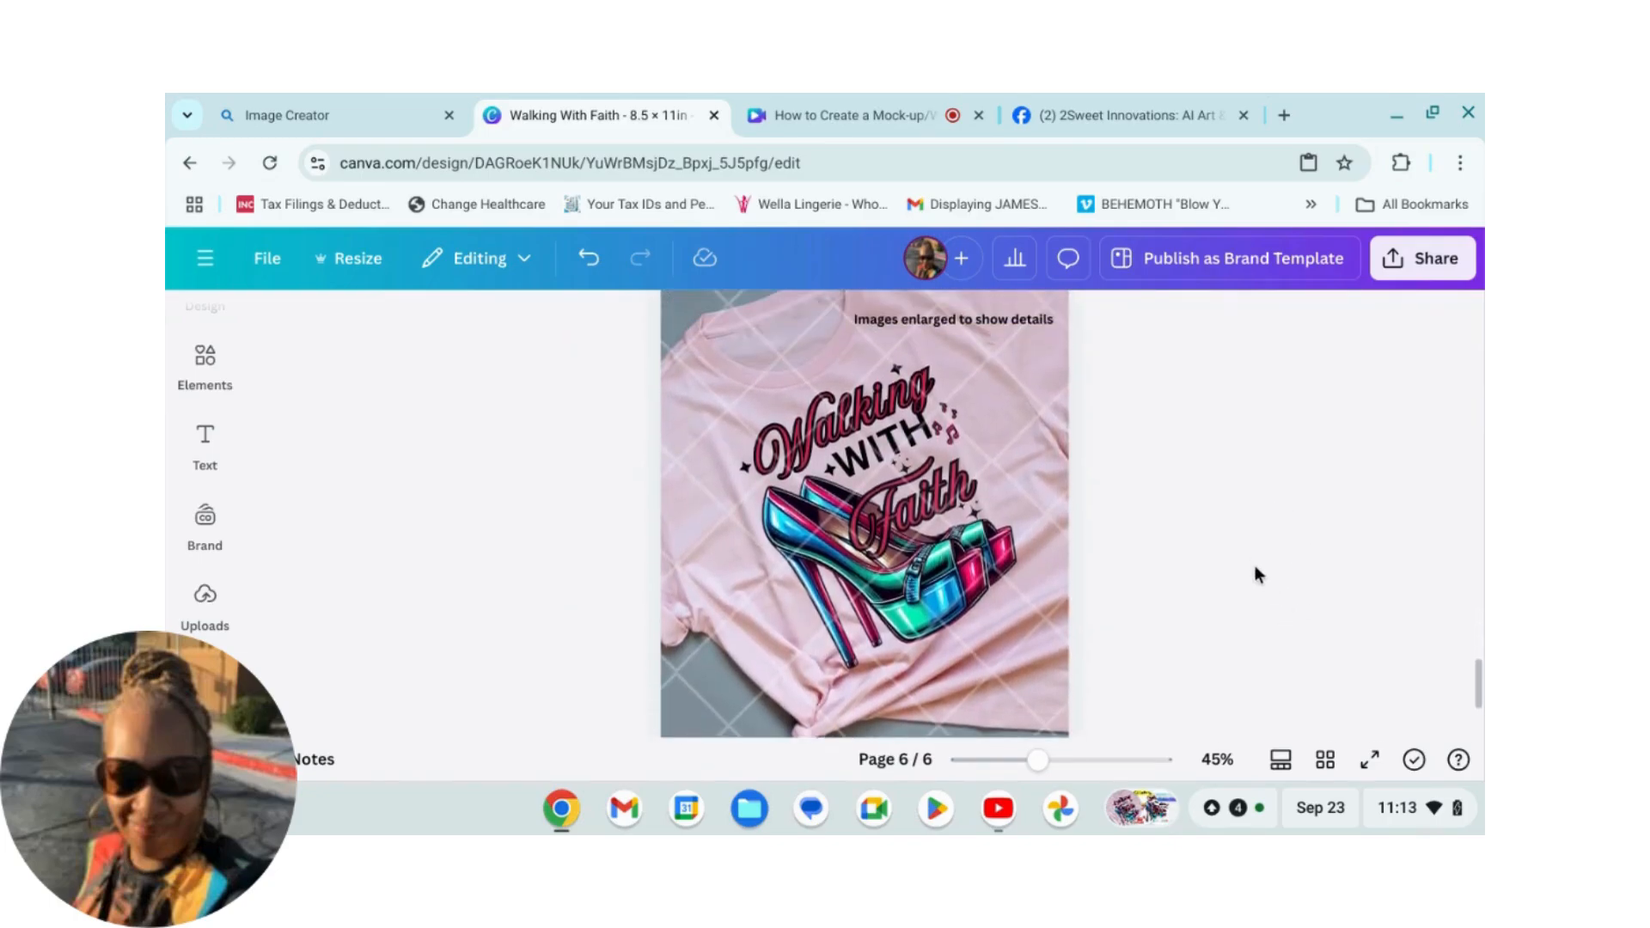
left_click(1003, 416)
left_click(654, 322)
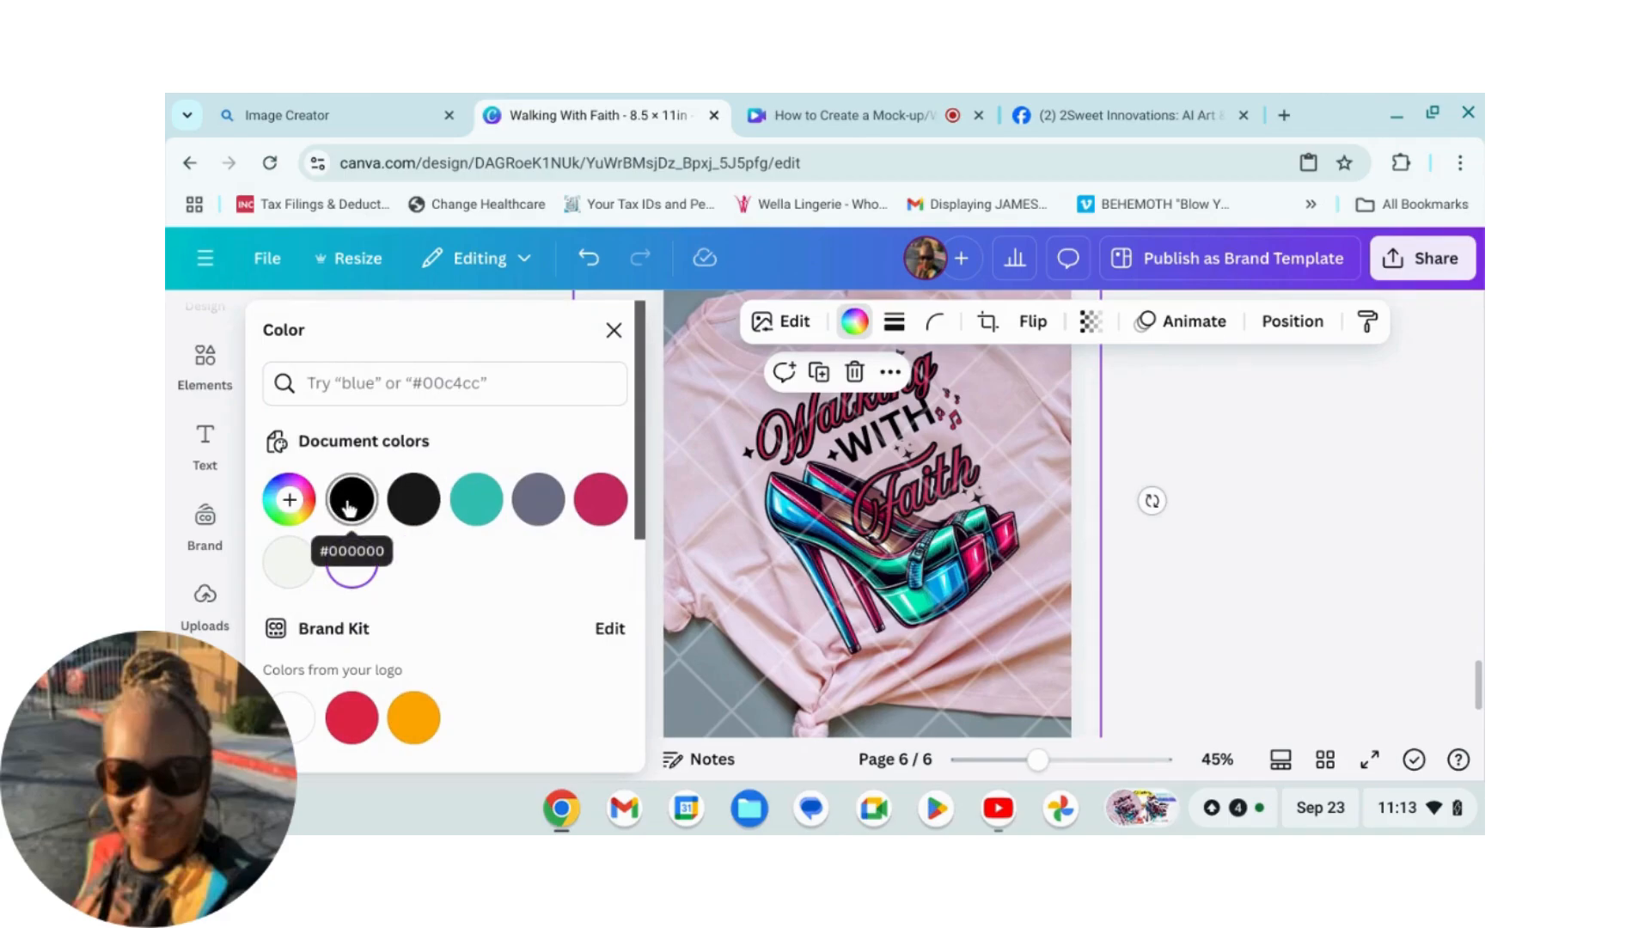
left_click(349, 506)
left_click(1272, 508)
scroll(1230, 490, "up", 2)
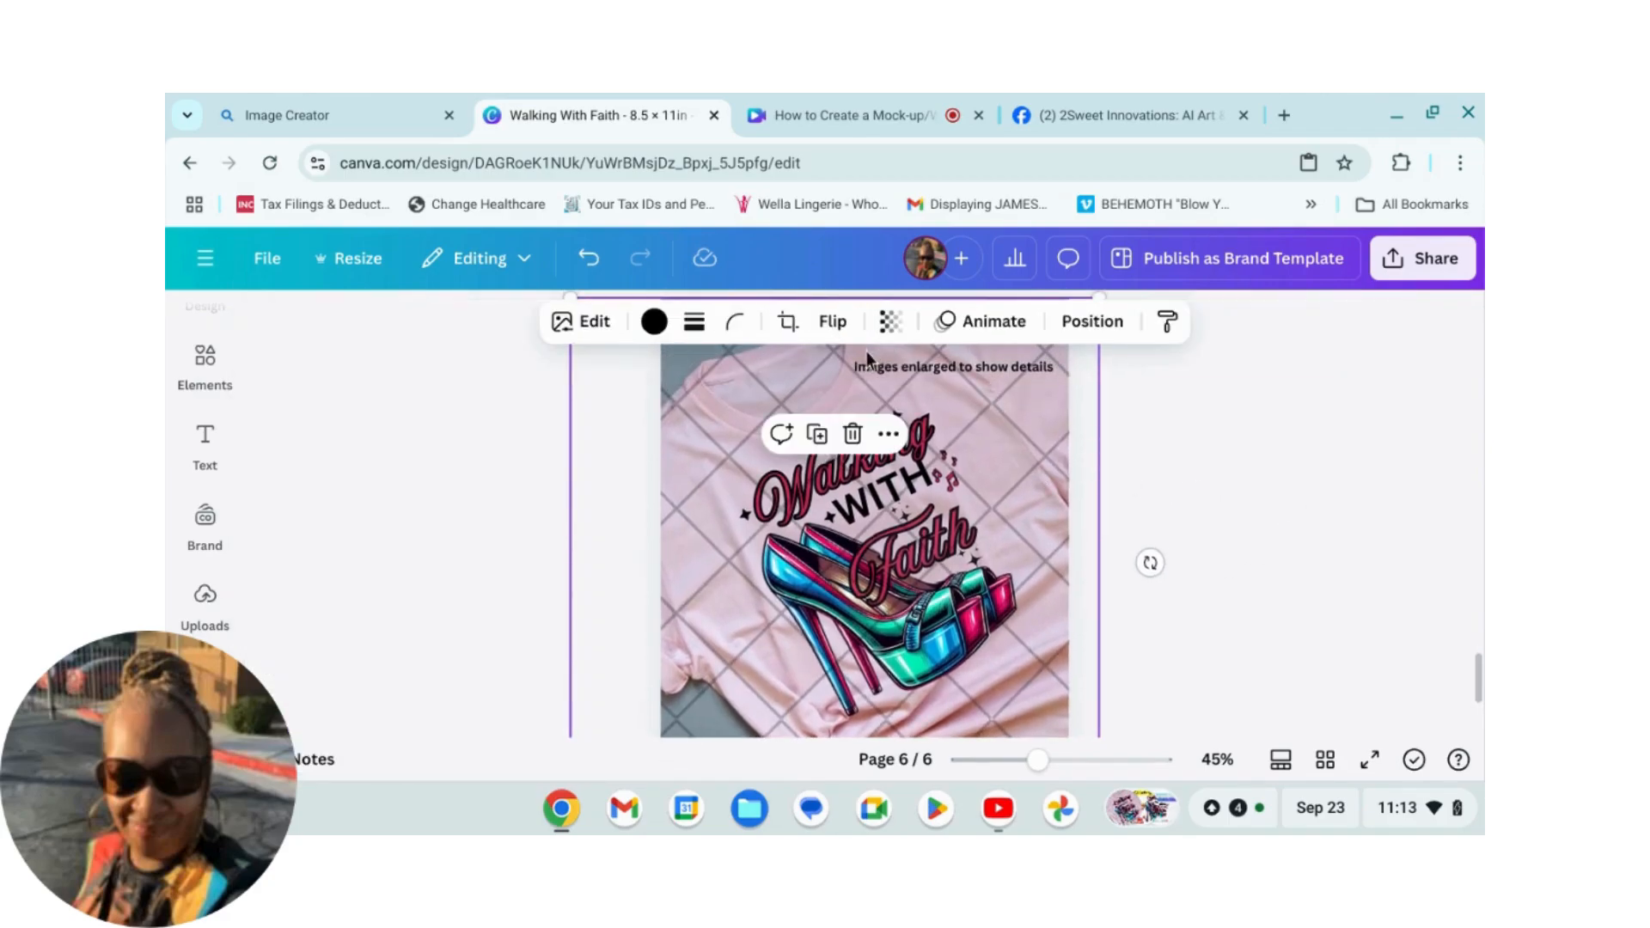
Step: Set the grid graphic's transparency to 17
left_click(891, 331)
left_click_drag(825, 429, 807, 432)
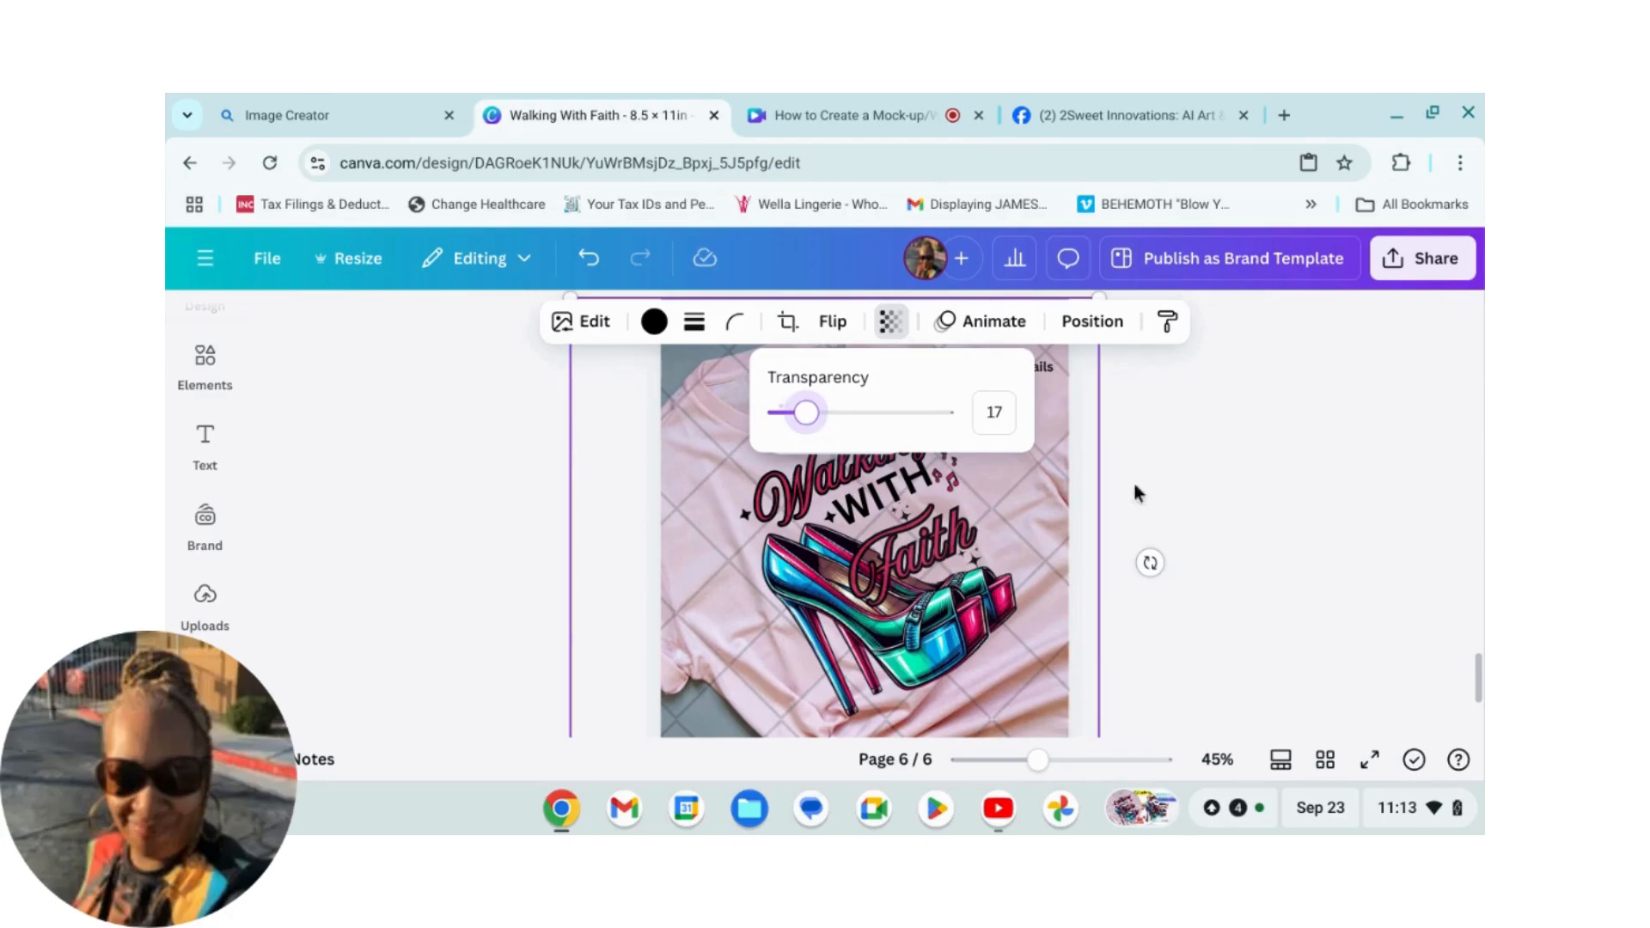
left_click(1244, 492)
scroll(1229, 509, "down", 1)
scroll(1247, 537, "up", 1)
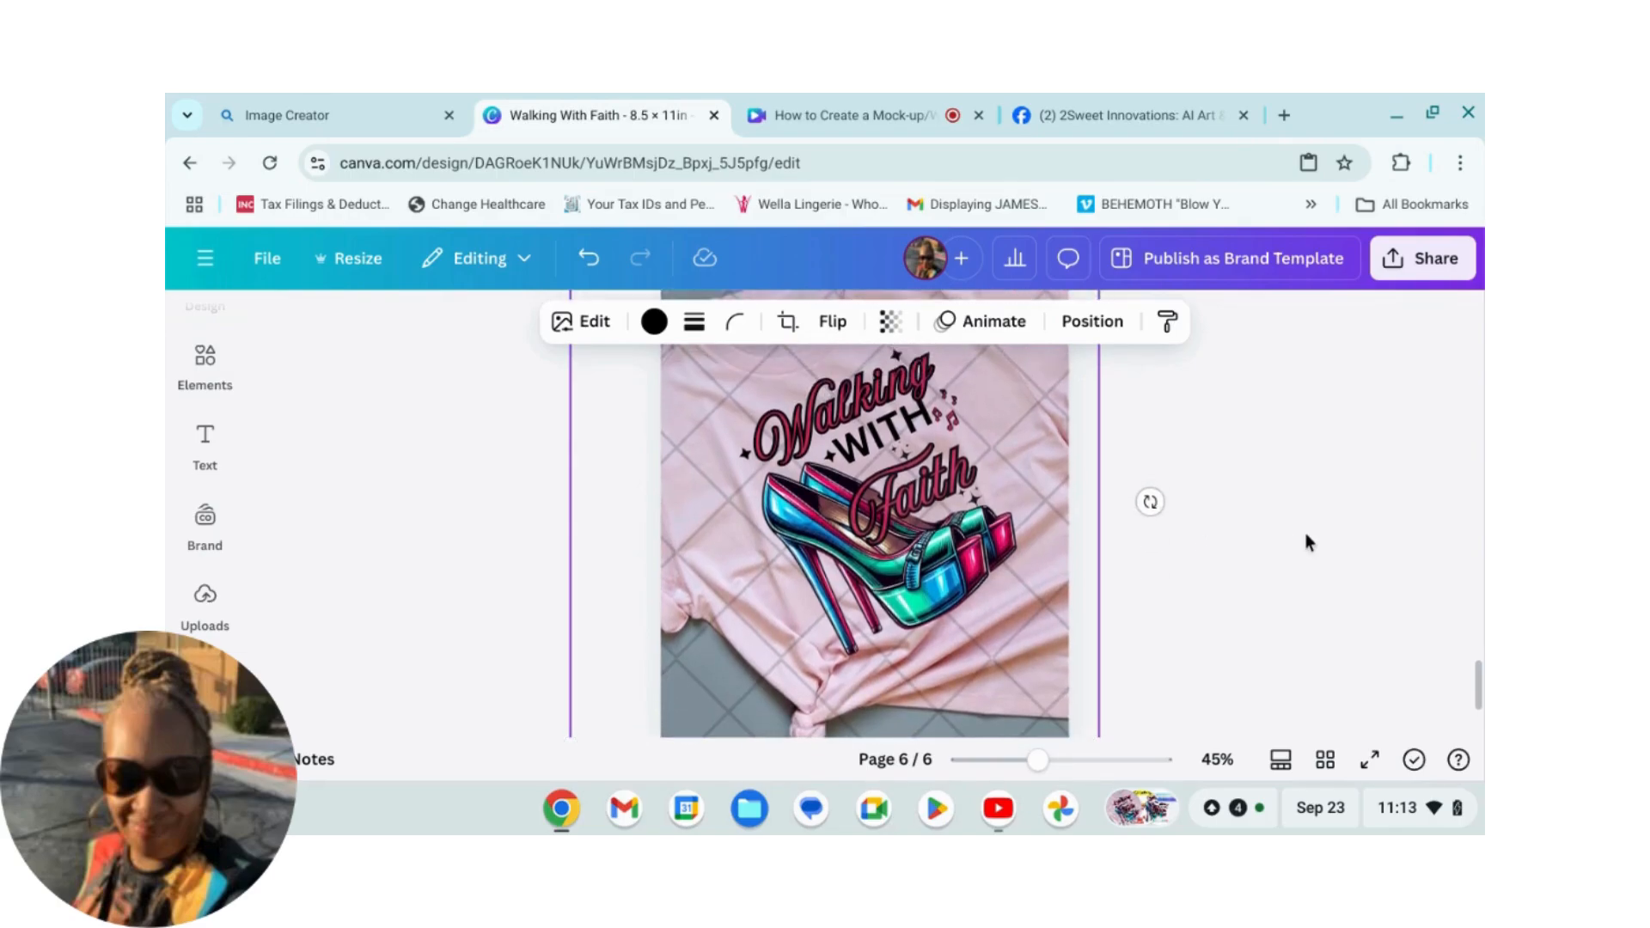
left_click(1246, 580)
scroll(1240, 579, "up", 2)
scroll(1267, 597, "down", 1)
scroll(1234, 563, "down", 2)
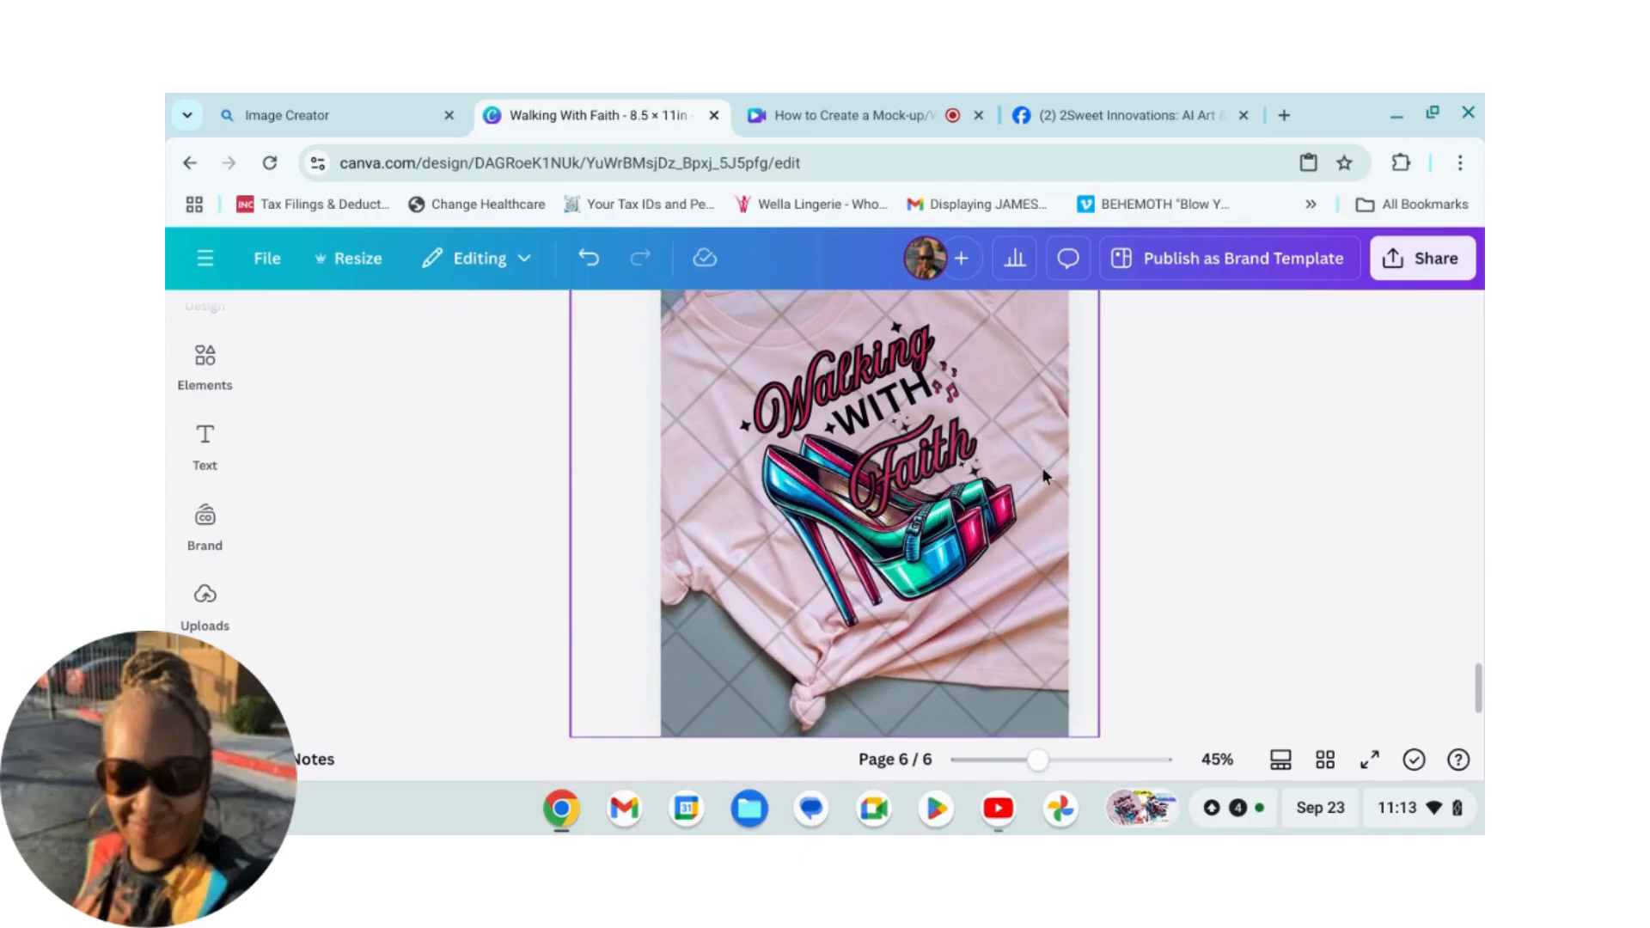
Step: Add the Super Mom text combination, move it below the shoe design on the shirt, and ungroup it
left_click(203, 441)
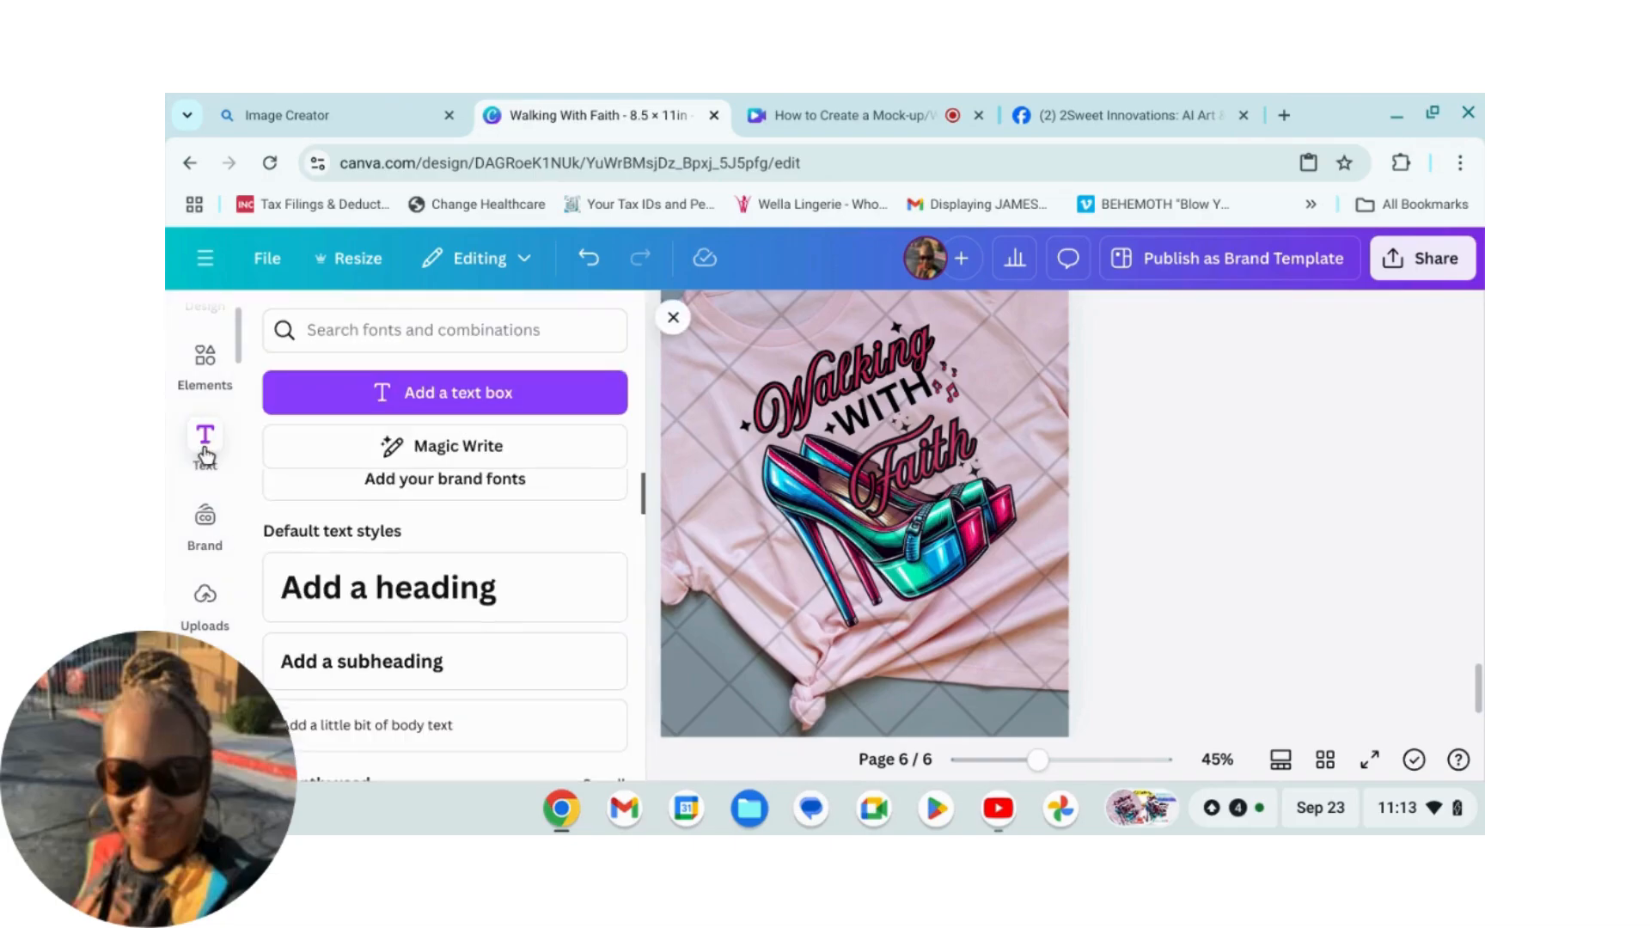
scroll(265, 505, "down", 3)
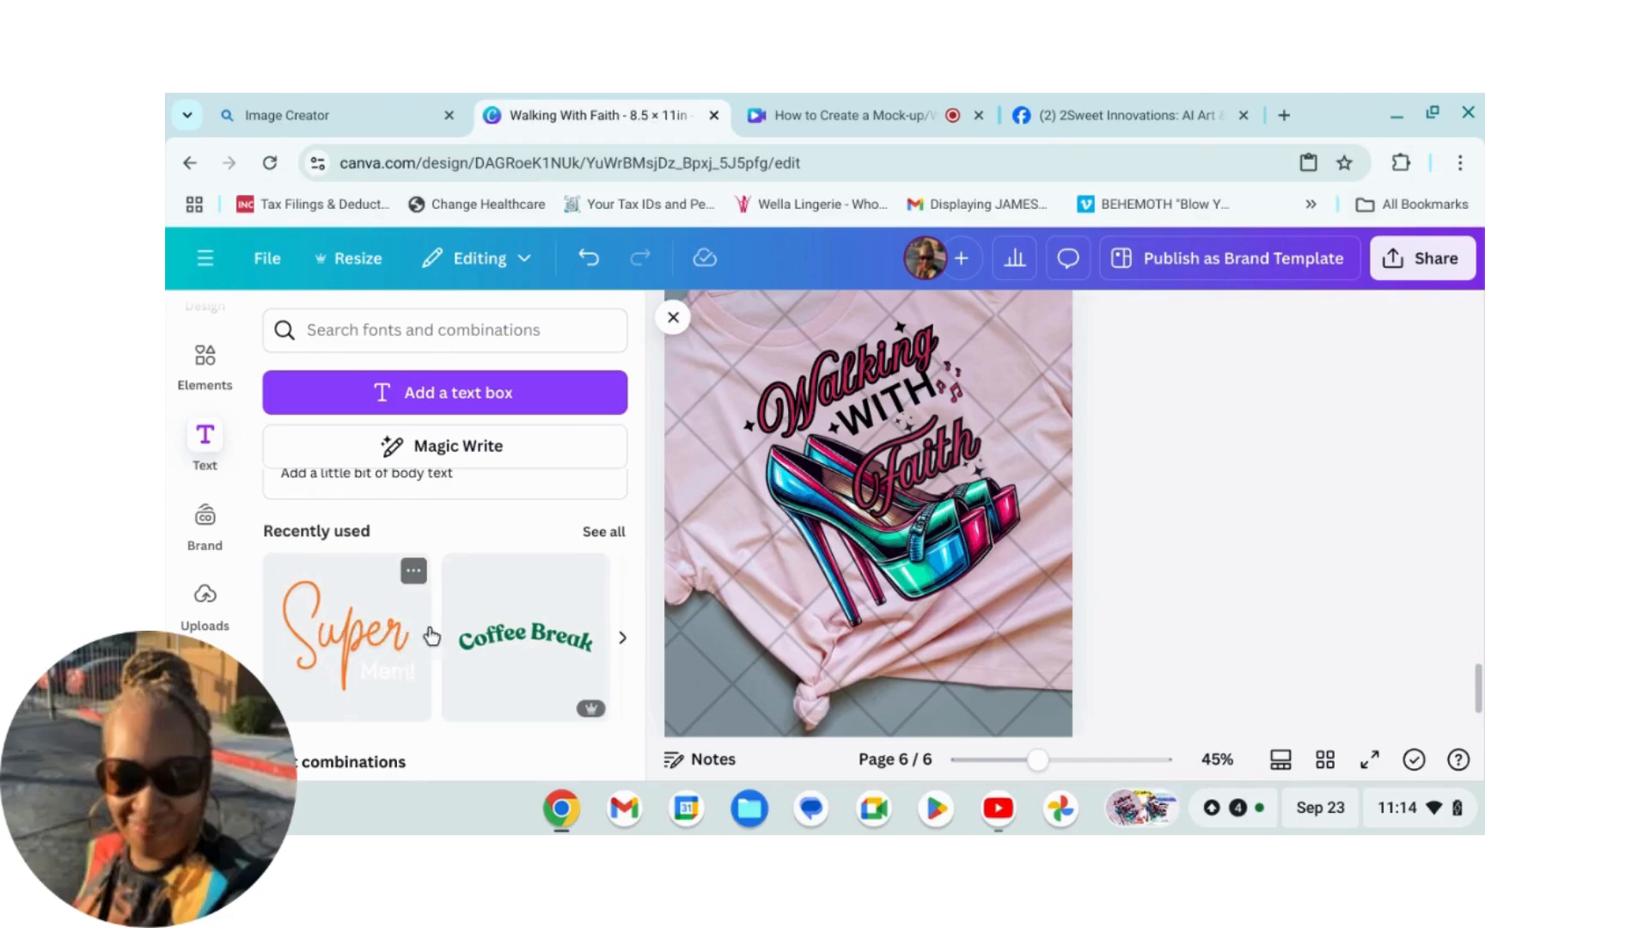
left_click(354, 634)
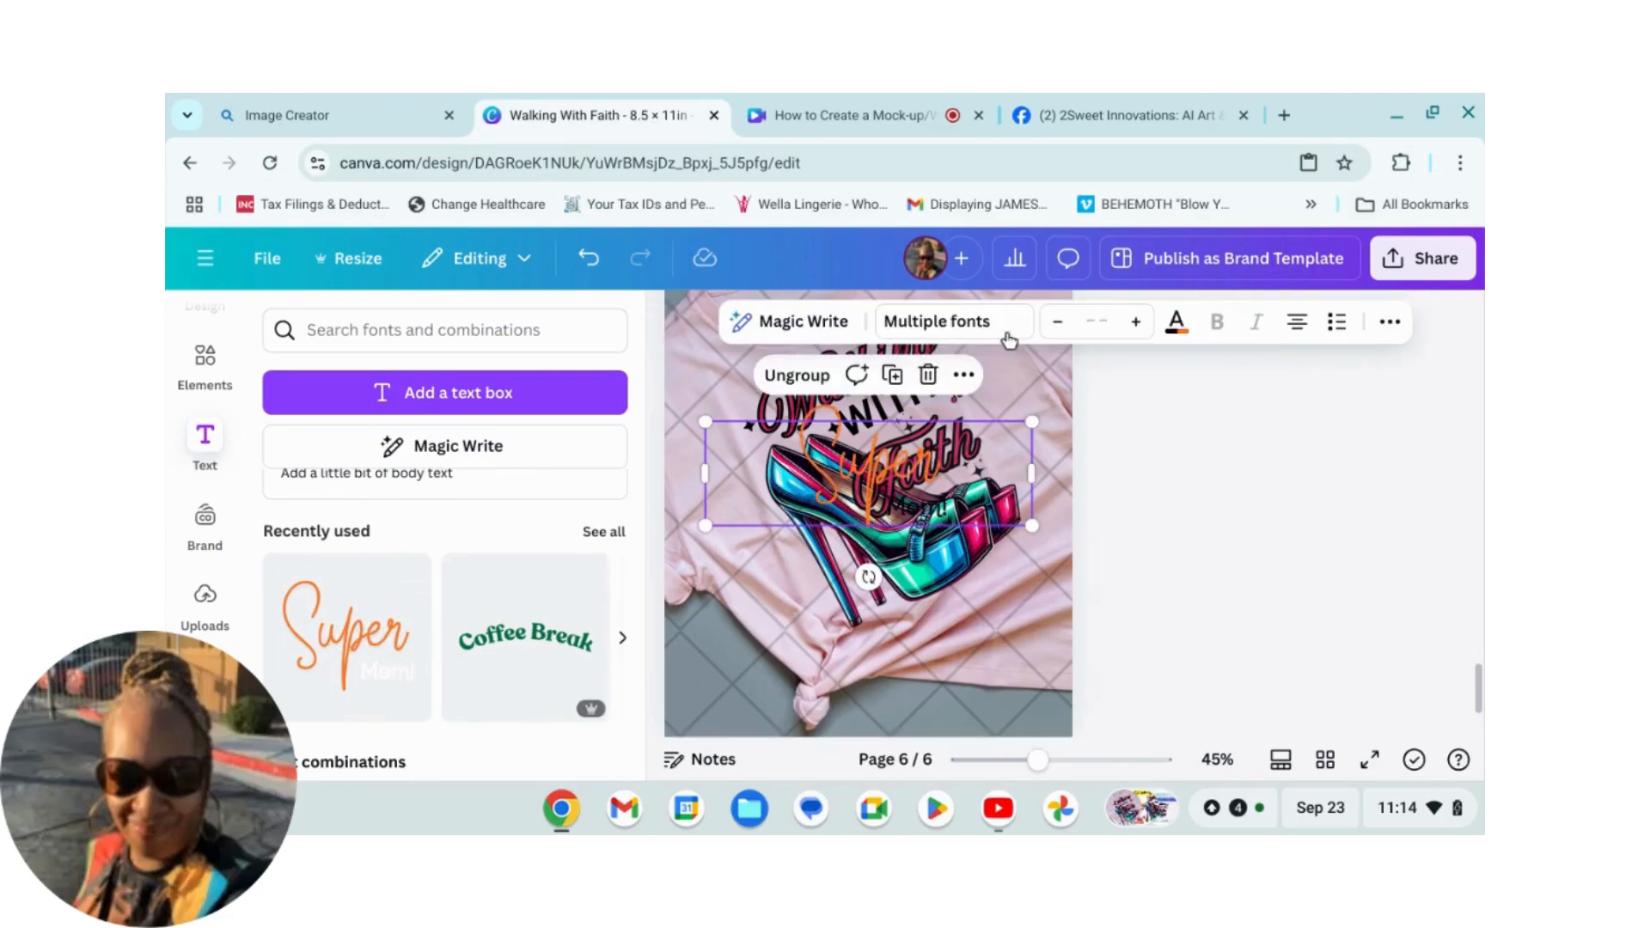
left_click_drag(898, 475, 891, 621)
left_click(798, 544)
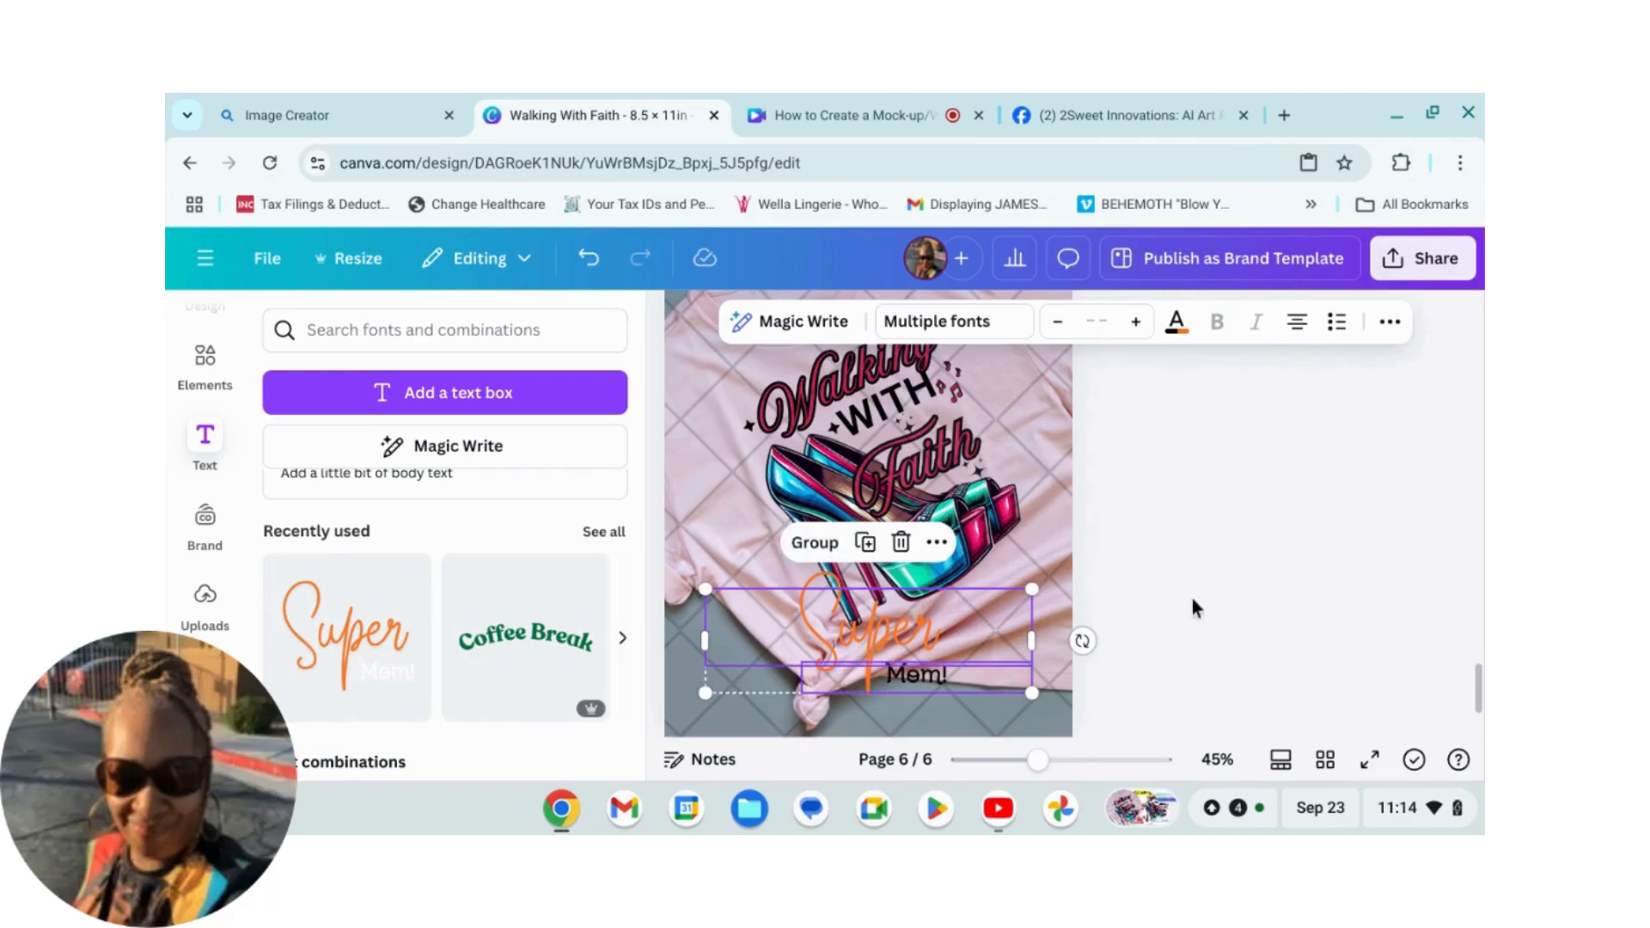
Step: Delete the Mom! line from the added text combination
left_click(1260, 581)
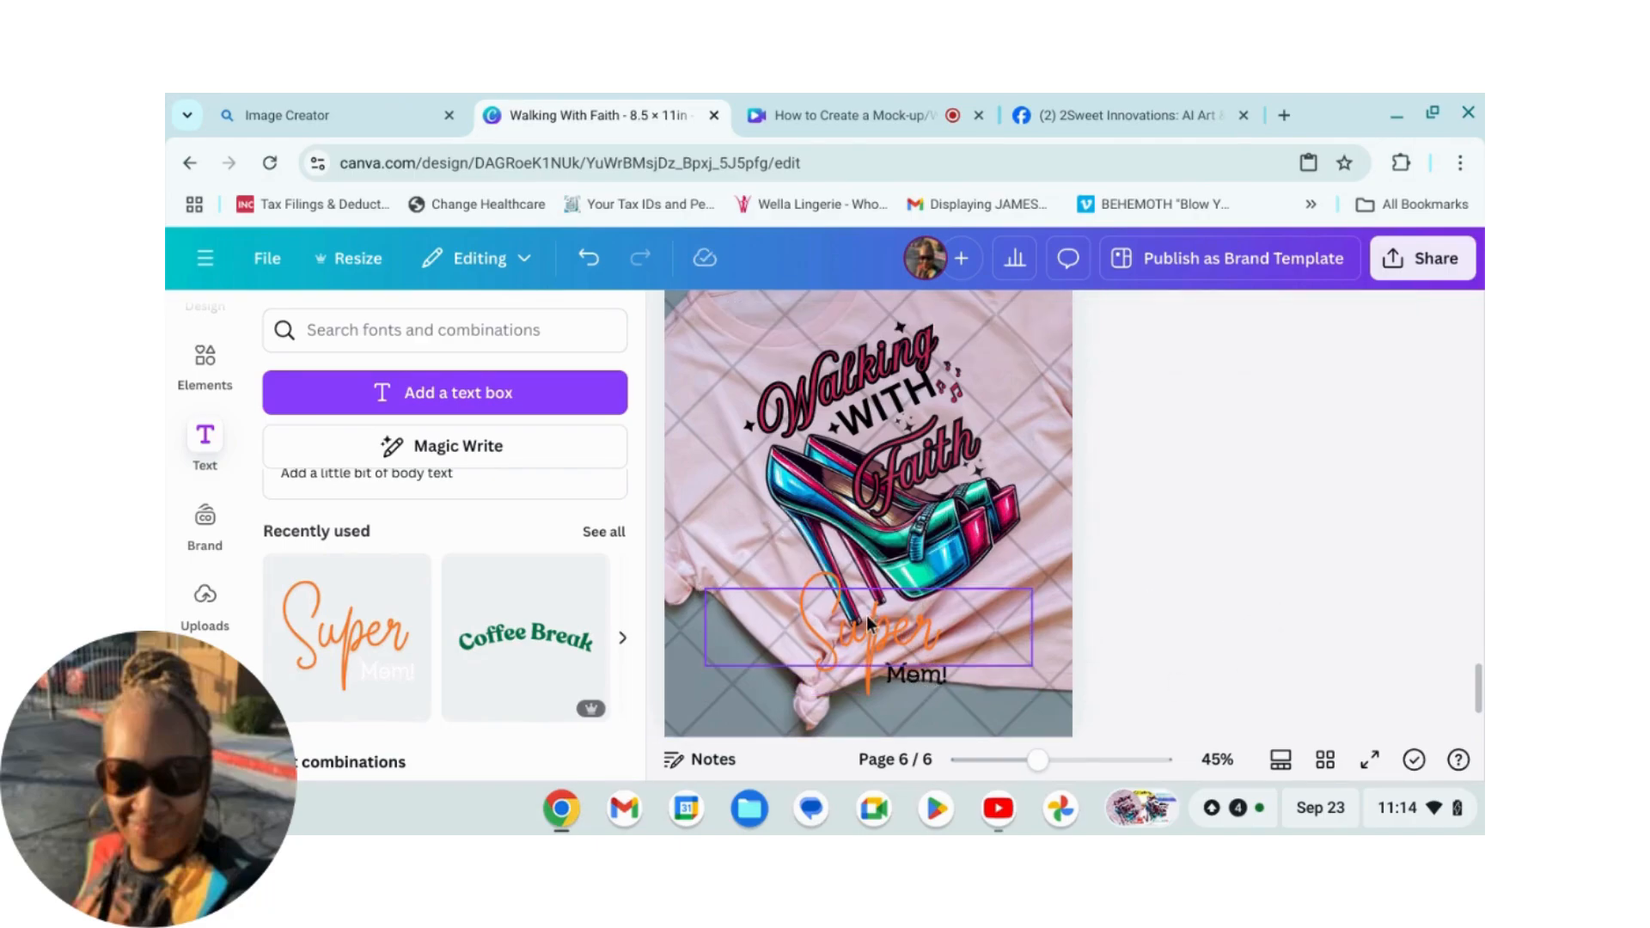
left_click(945, 682)
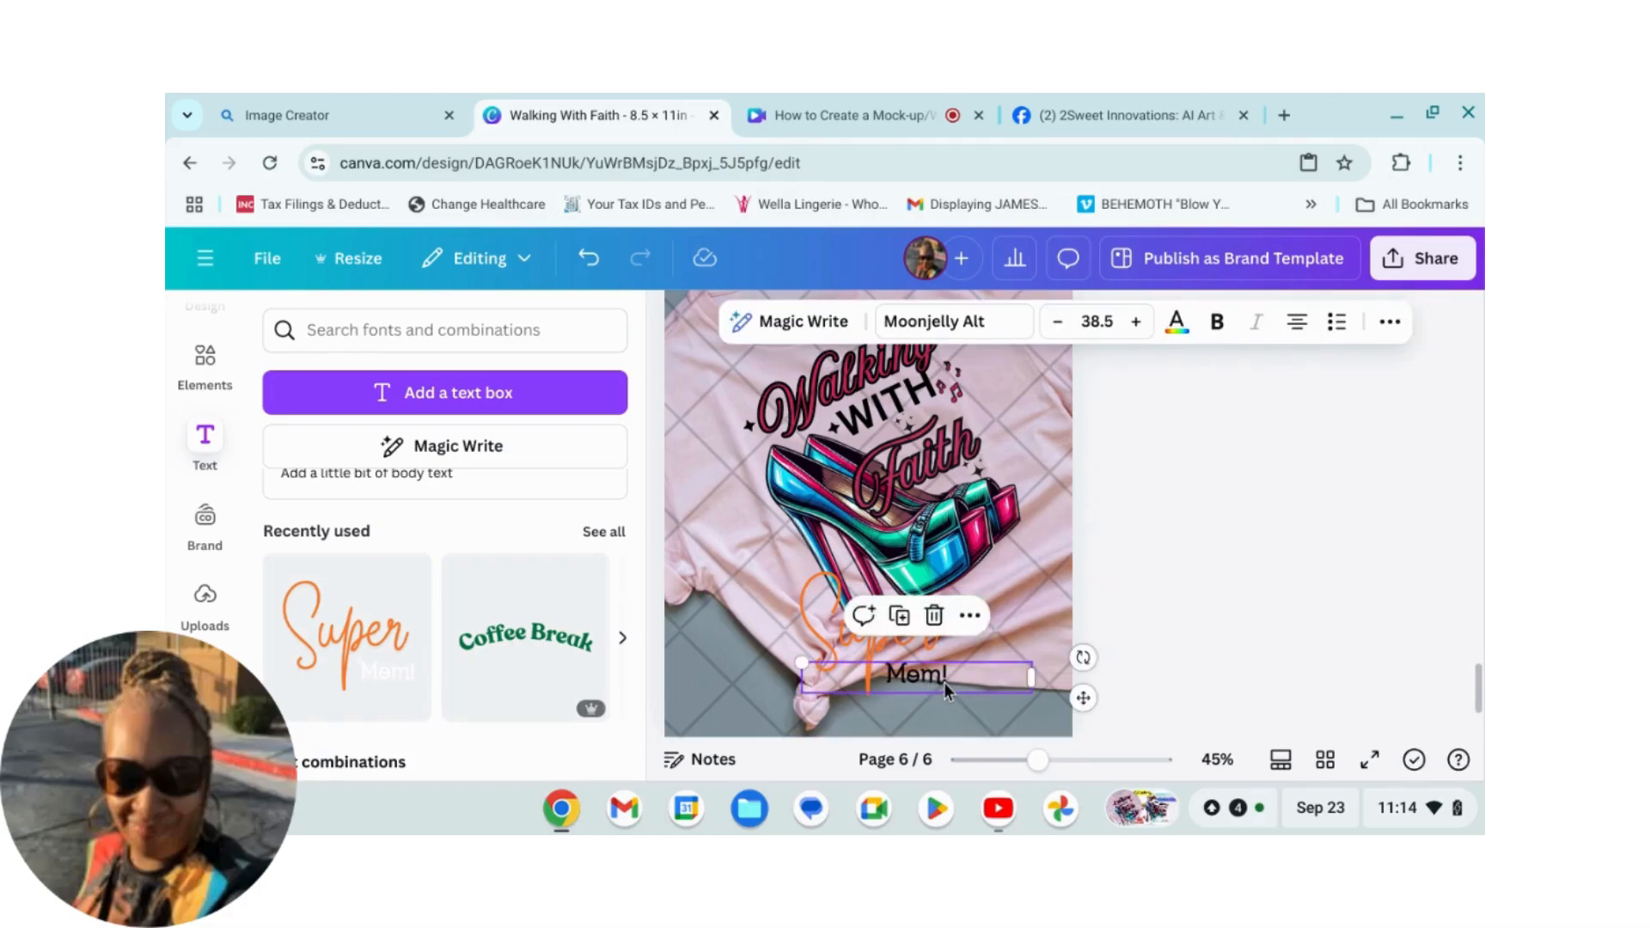
left_click(934, 612)
Step: Replace the Super text with 2Sweet Designz
left_click(920, 635)
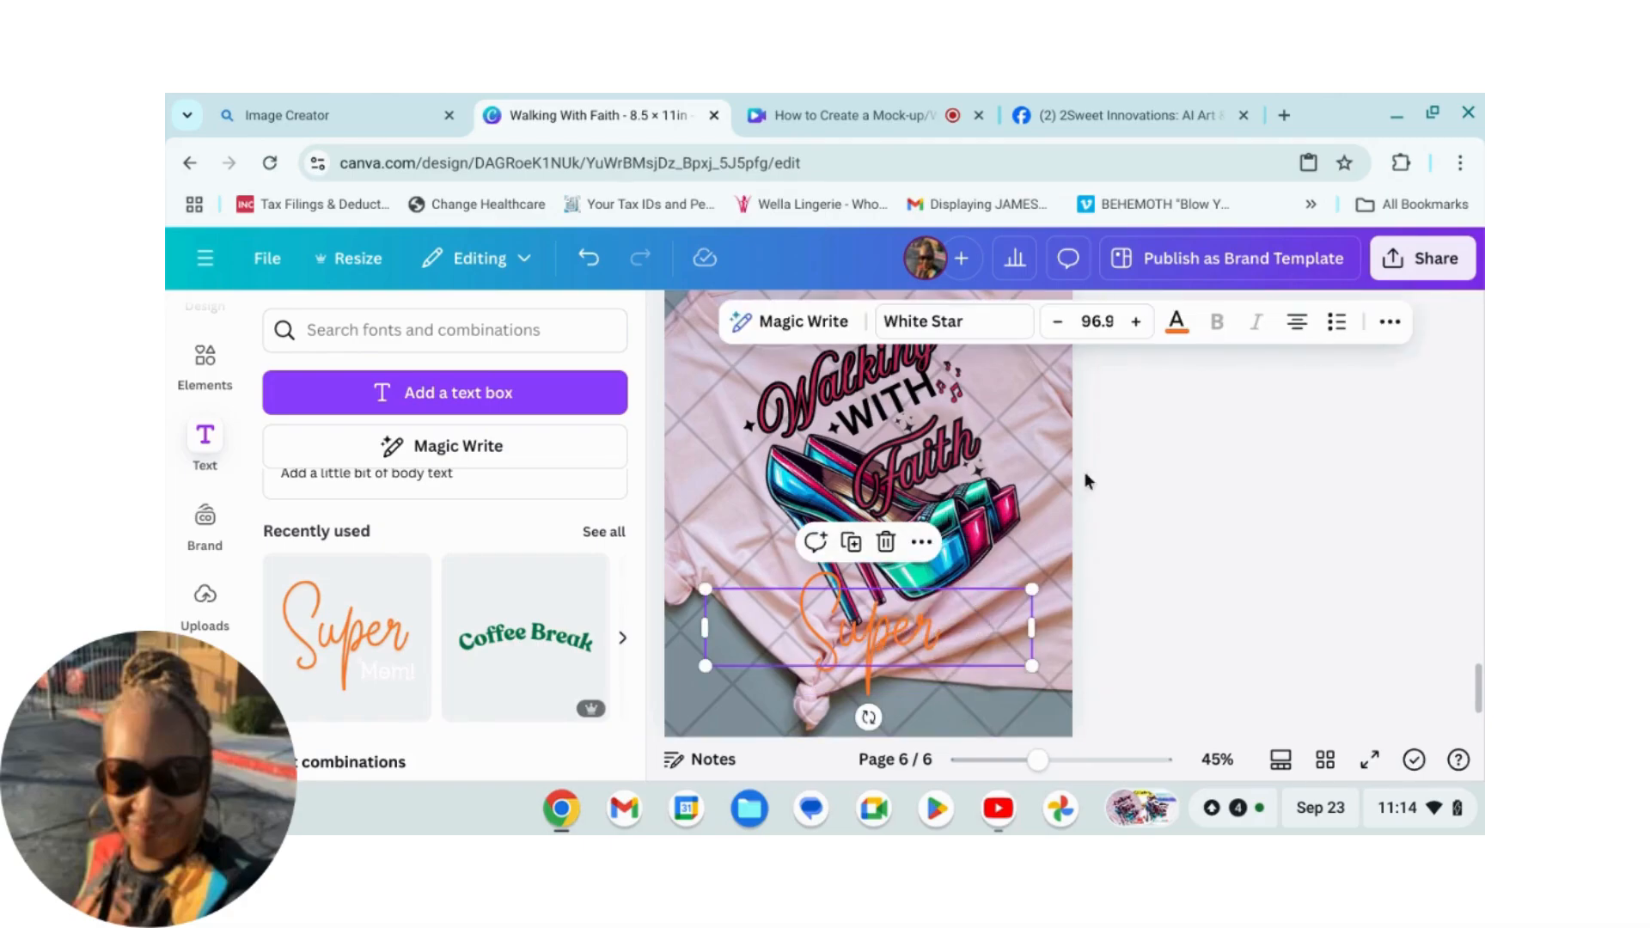
double_click(922, 639)
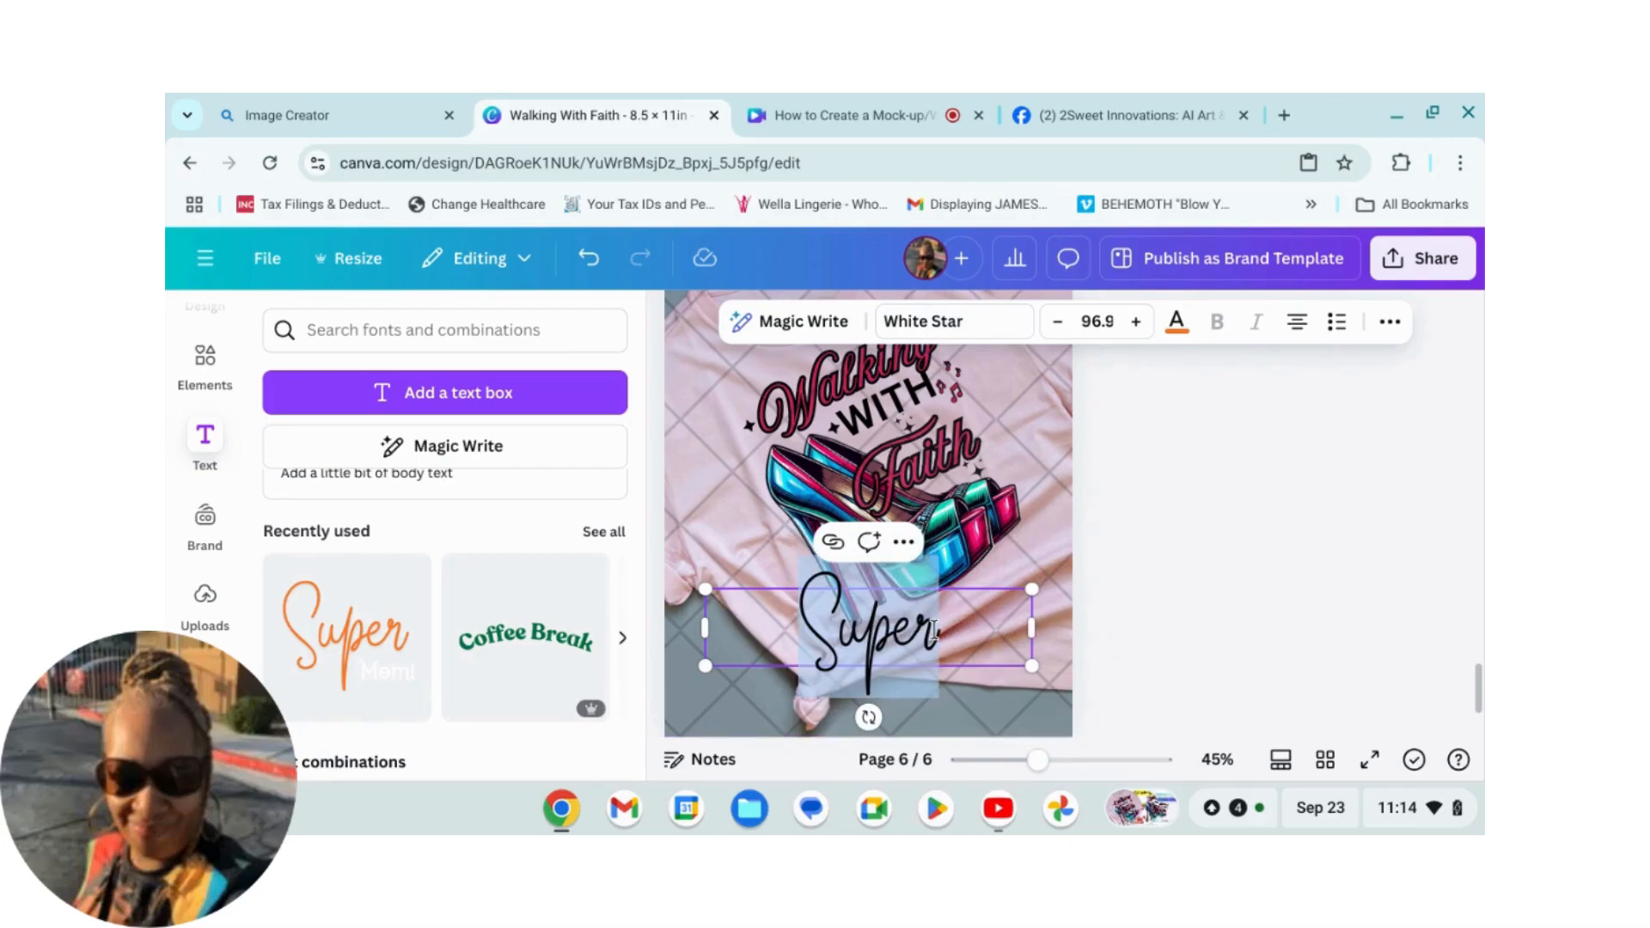
type("2")
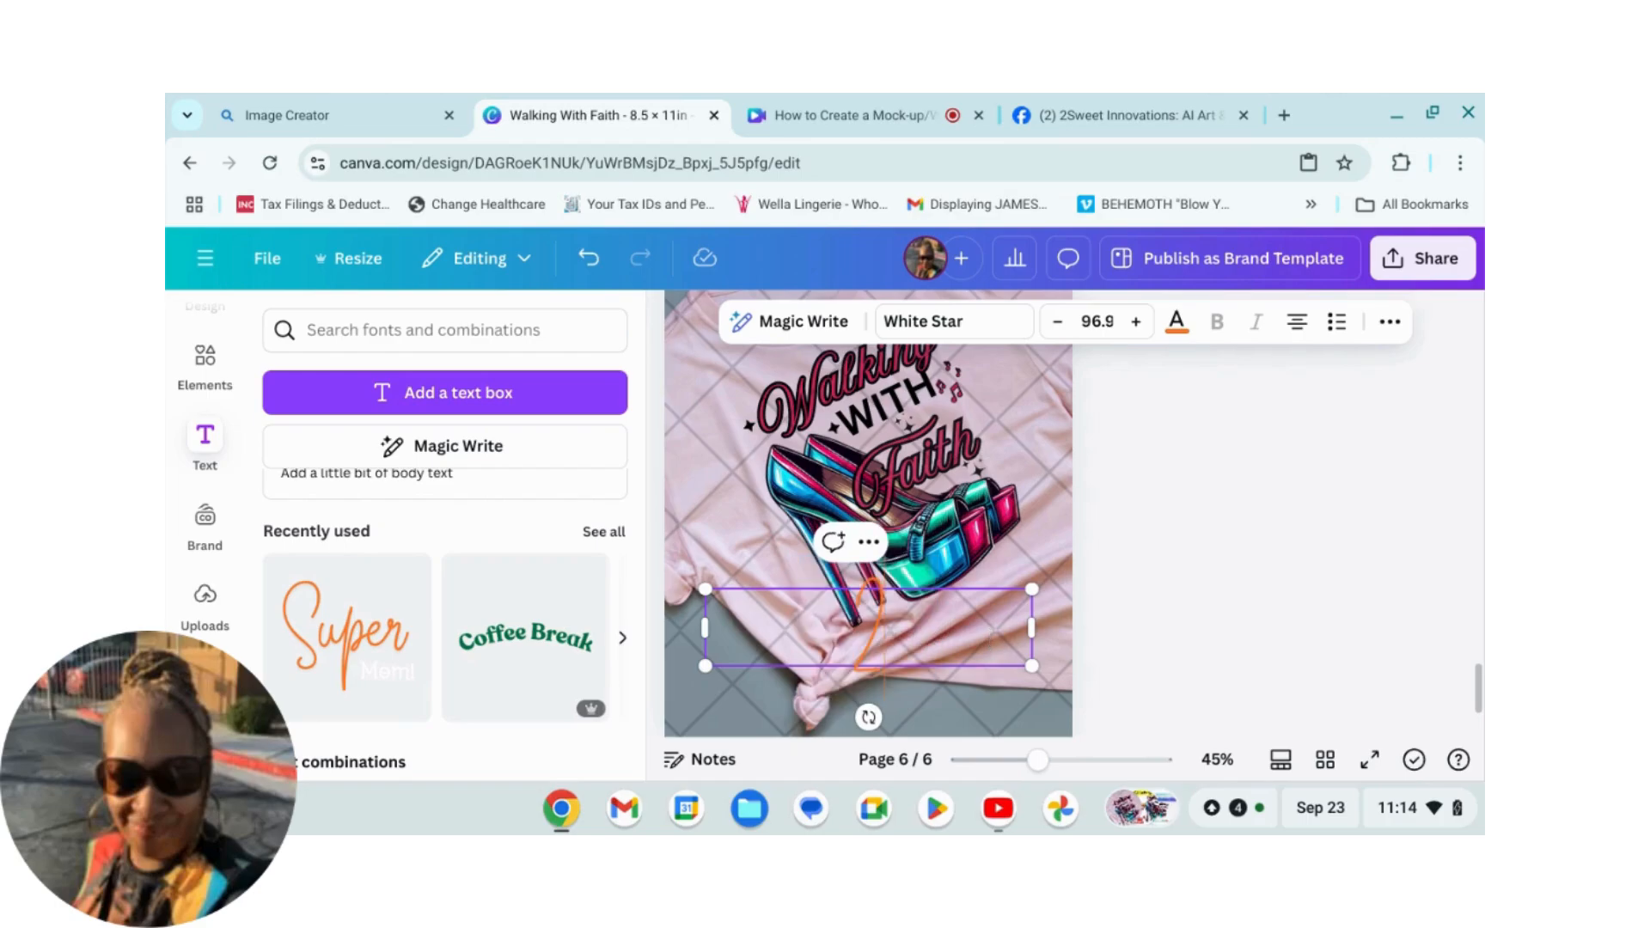
type("5")
type("weet")
type(" Desig")
type("n")
type("z")
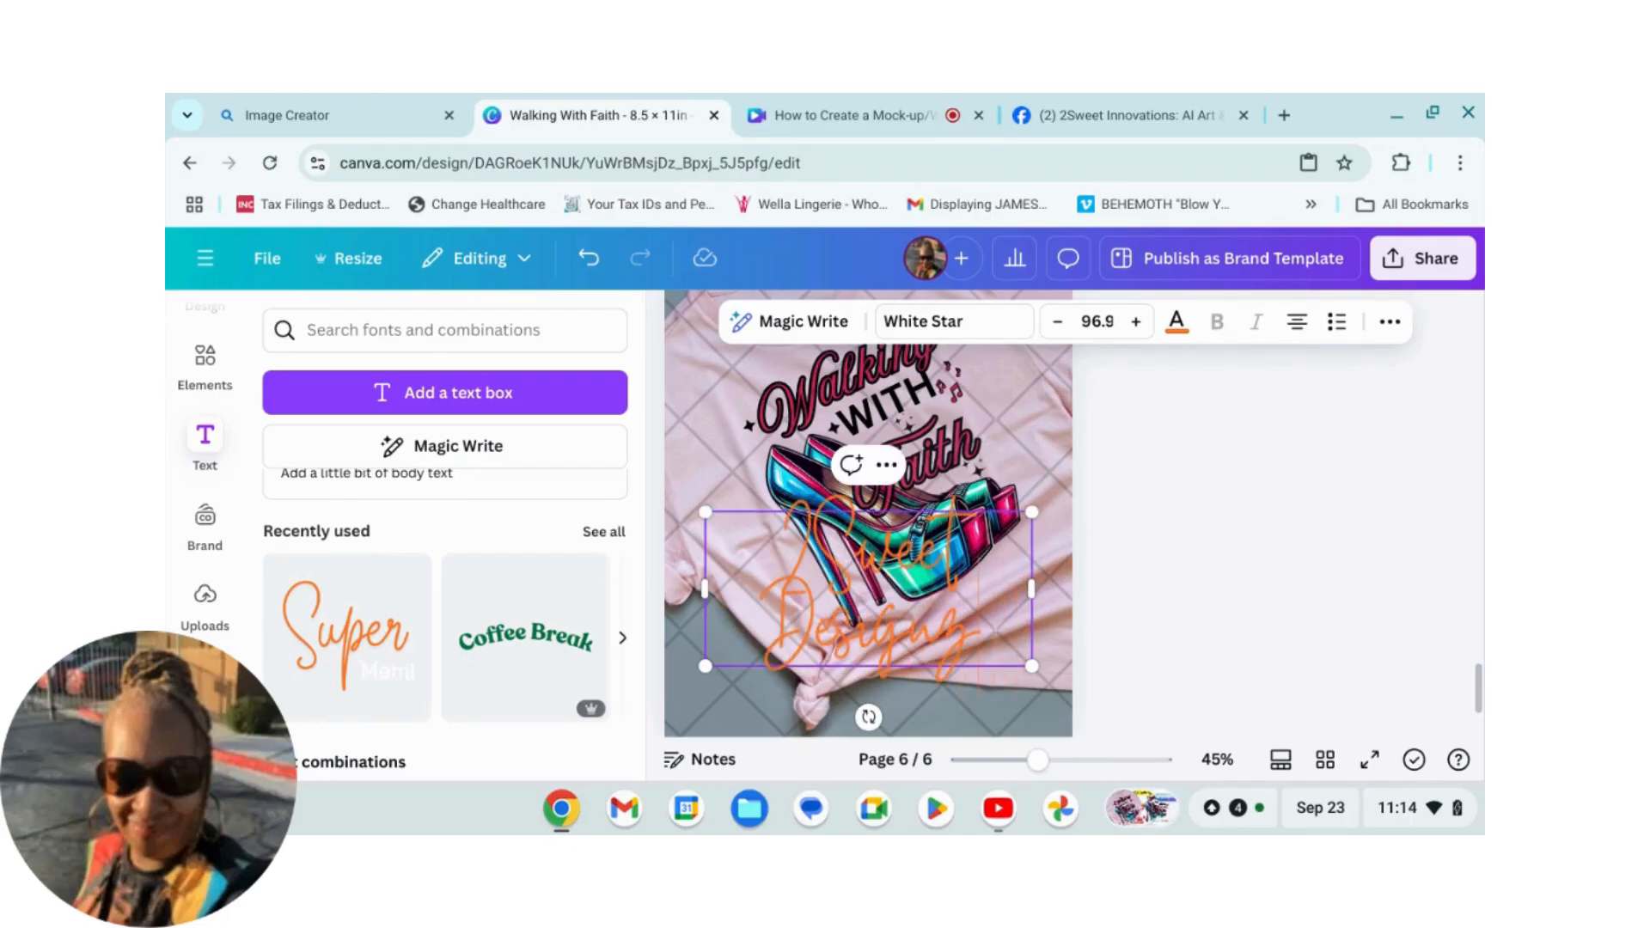
Step: Shrink the 2Sweet Designz caption to size 57.6 and tilt it diagonally along the shirt's lower edge
left_click_drag(1040, 591, 983, 653)
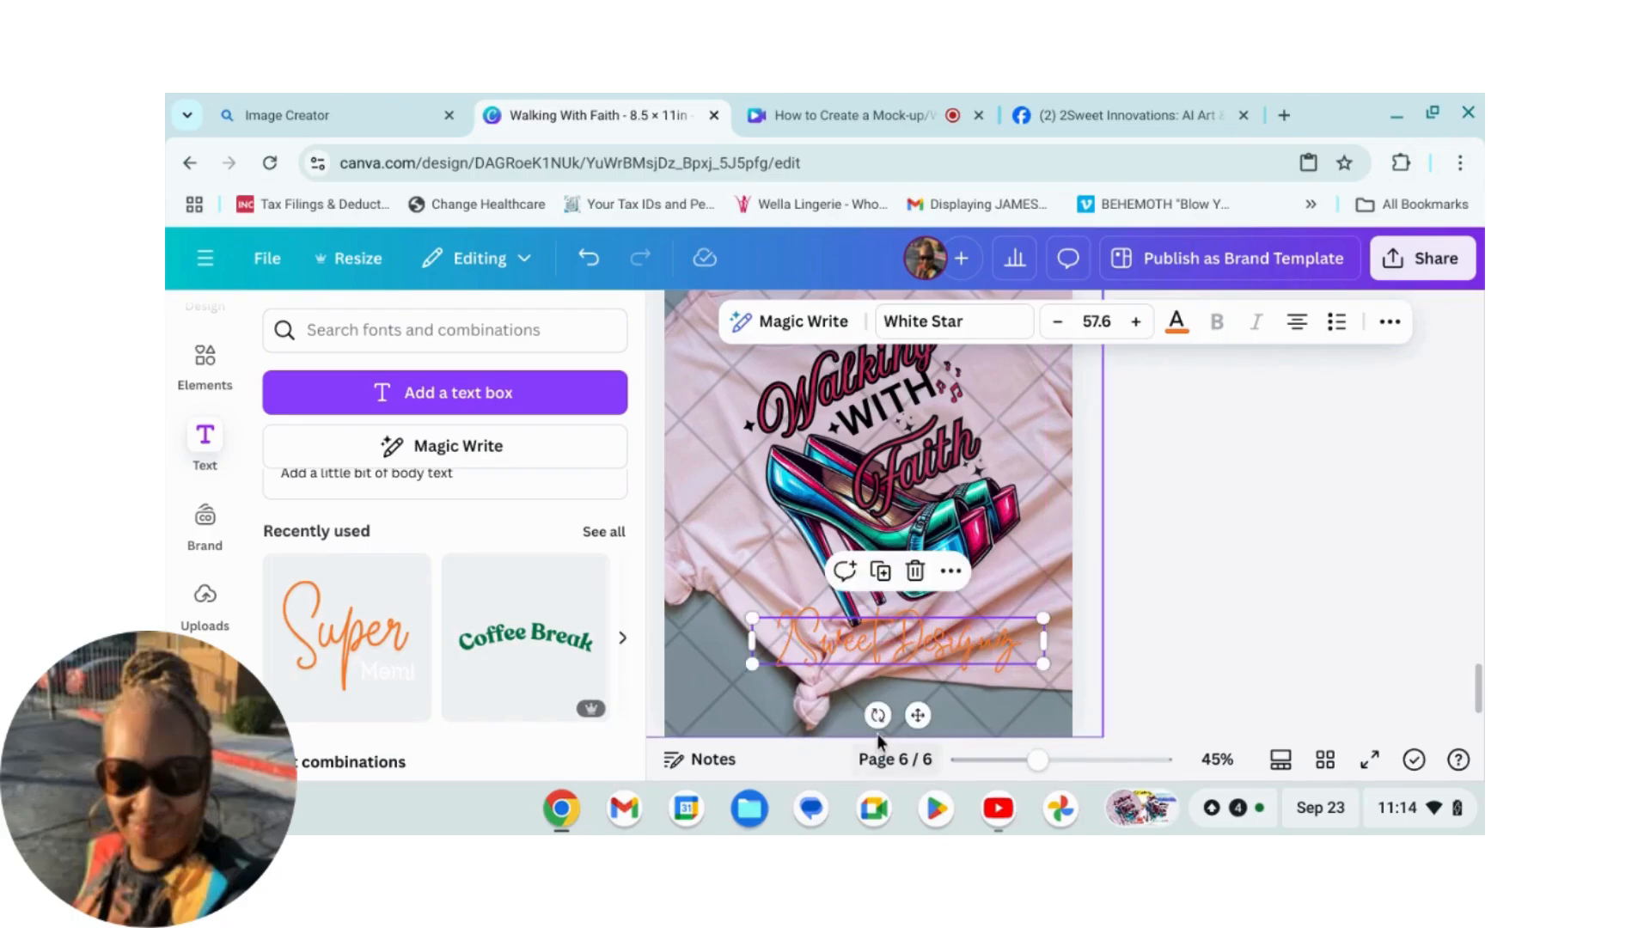
left_click_drag(877, 715, 909, 722)
left_click_drag(947, 642, 968, 638)
Step: Change the caption's text color to white
left_click(1180, 337)
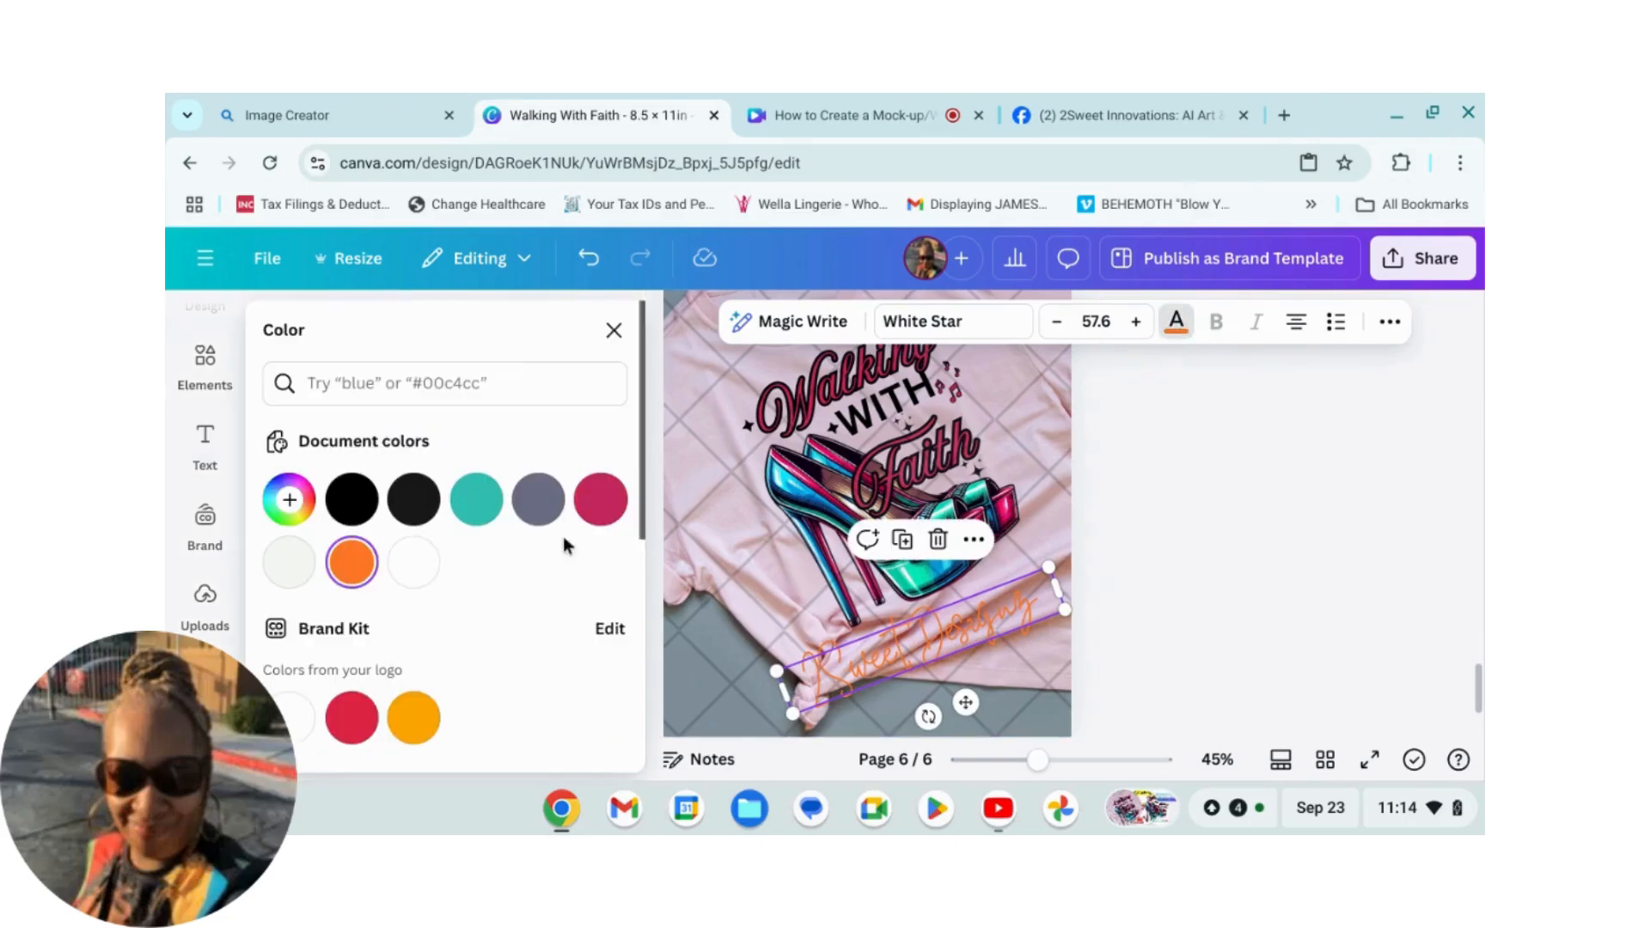
scroll(289, 568, "down", 3)
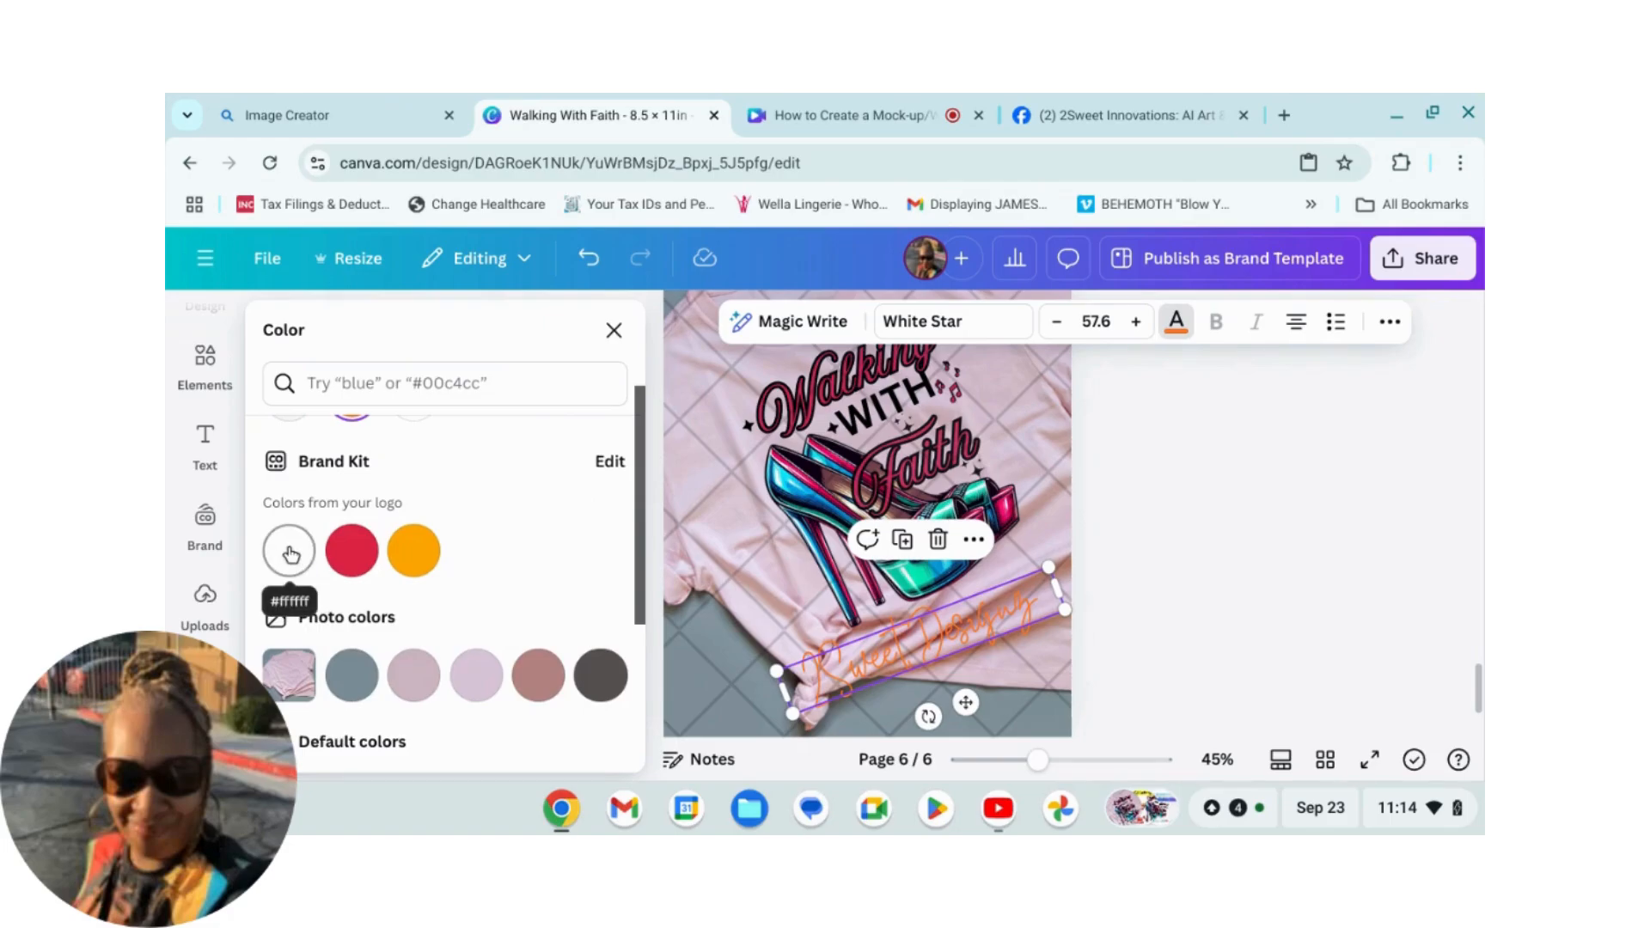
scroll(289, 568, "down", 3)
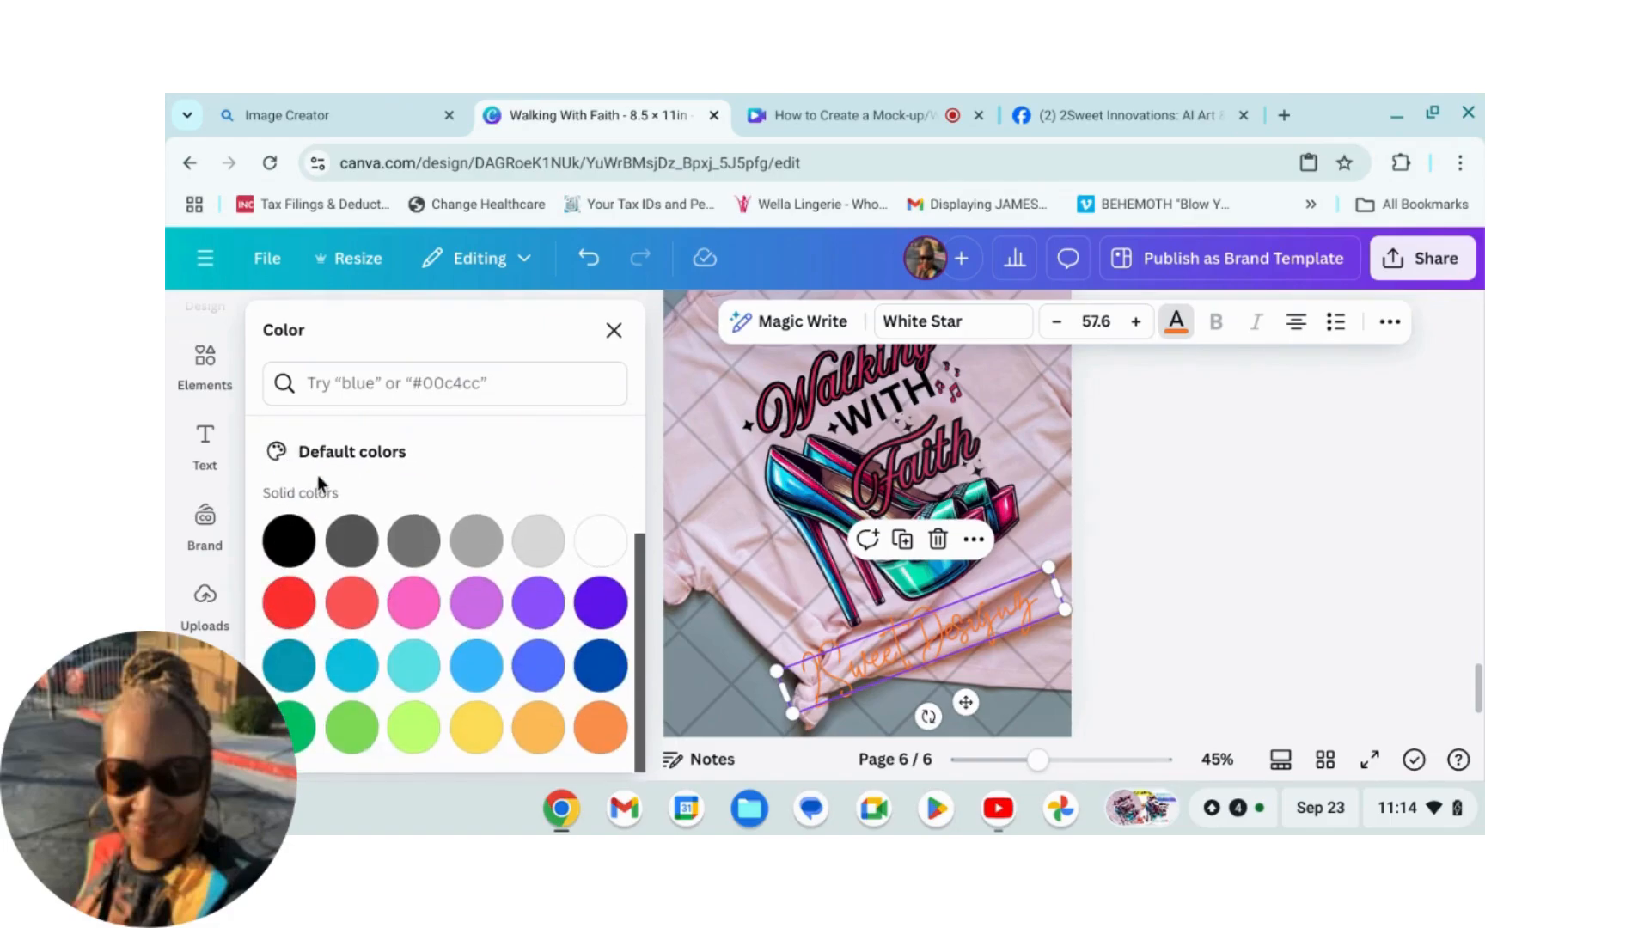
left_click(602, 551)
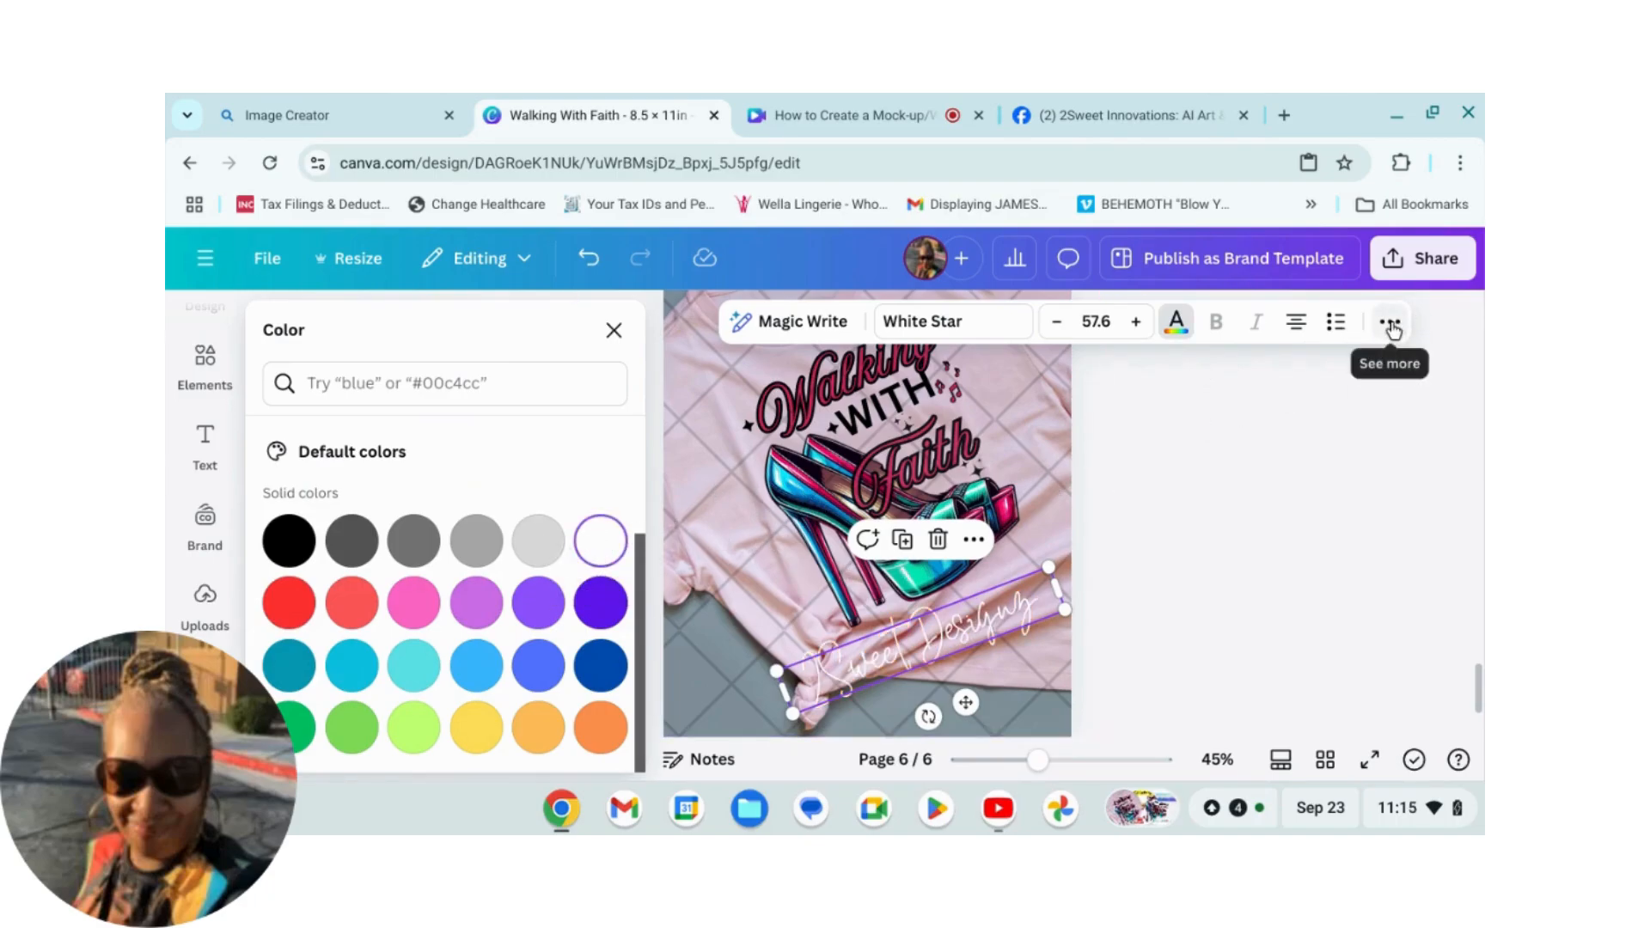
Step: Apply the Outline text effect to the caption with a black outline and thickness 87
left_click(1391, 325)
left_click(1107, 376)
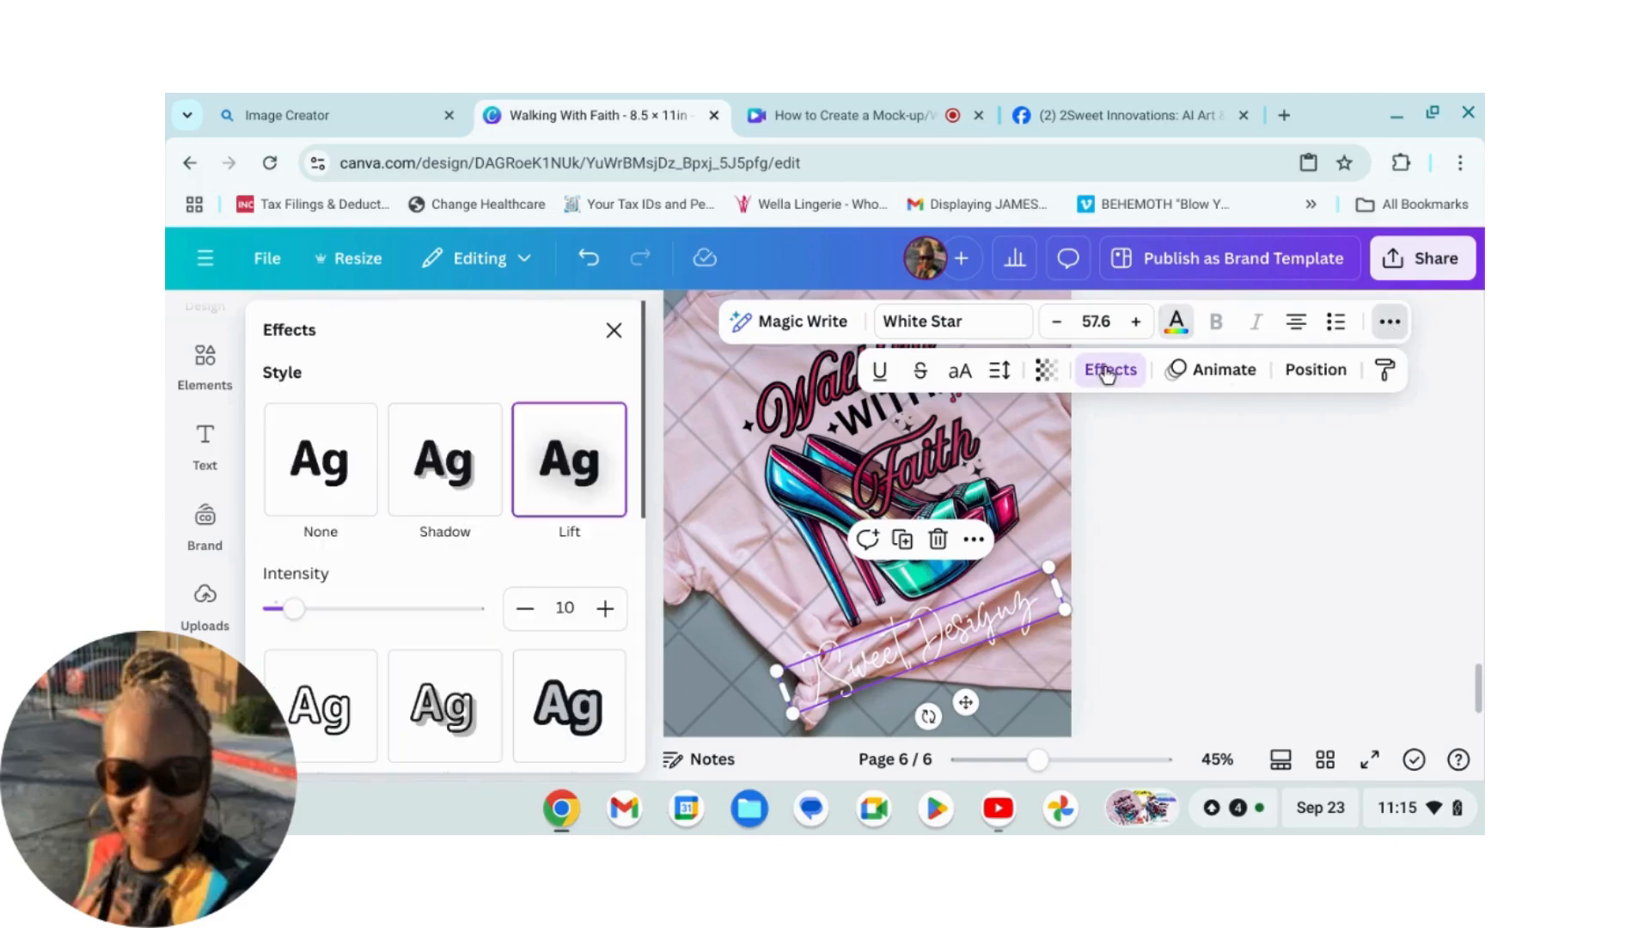
left_click(579, 706)
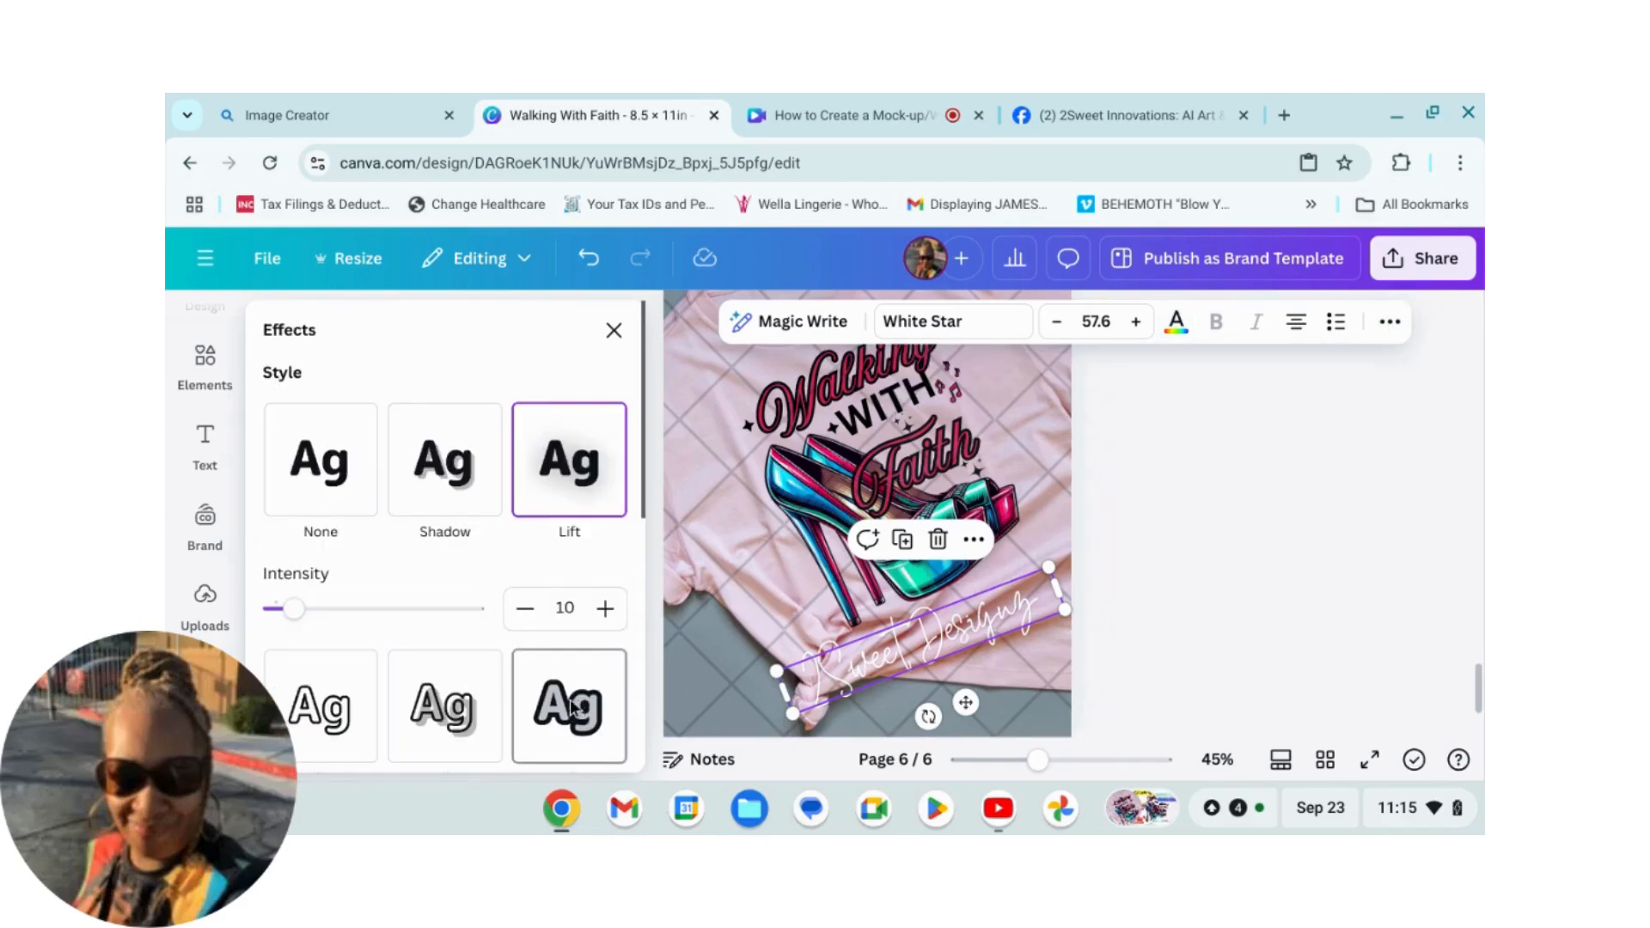
scroll(516, 650, "down", 3)
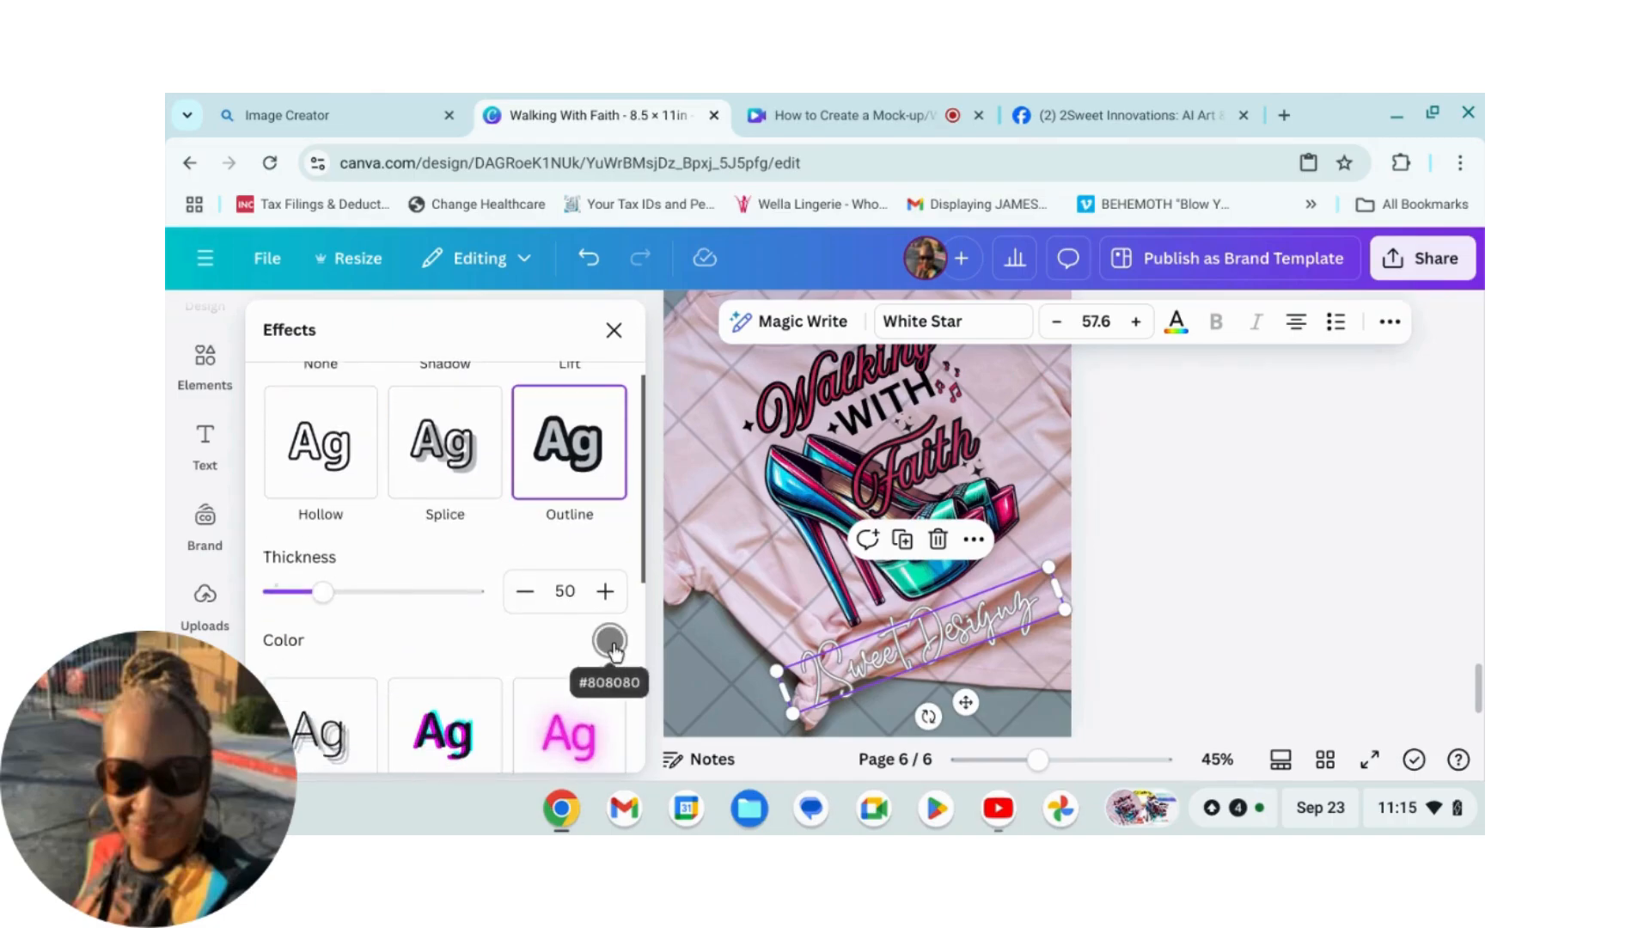
left_click(609, 643)
left_click(375, 489)
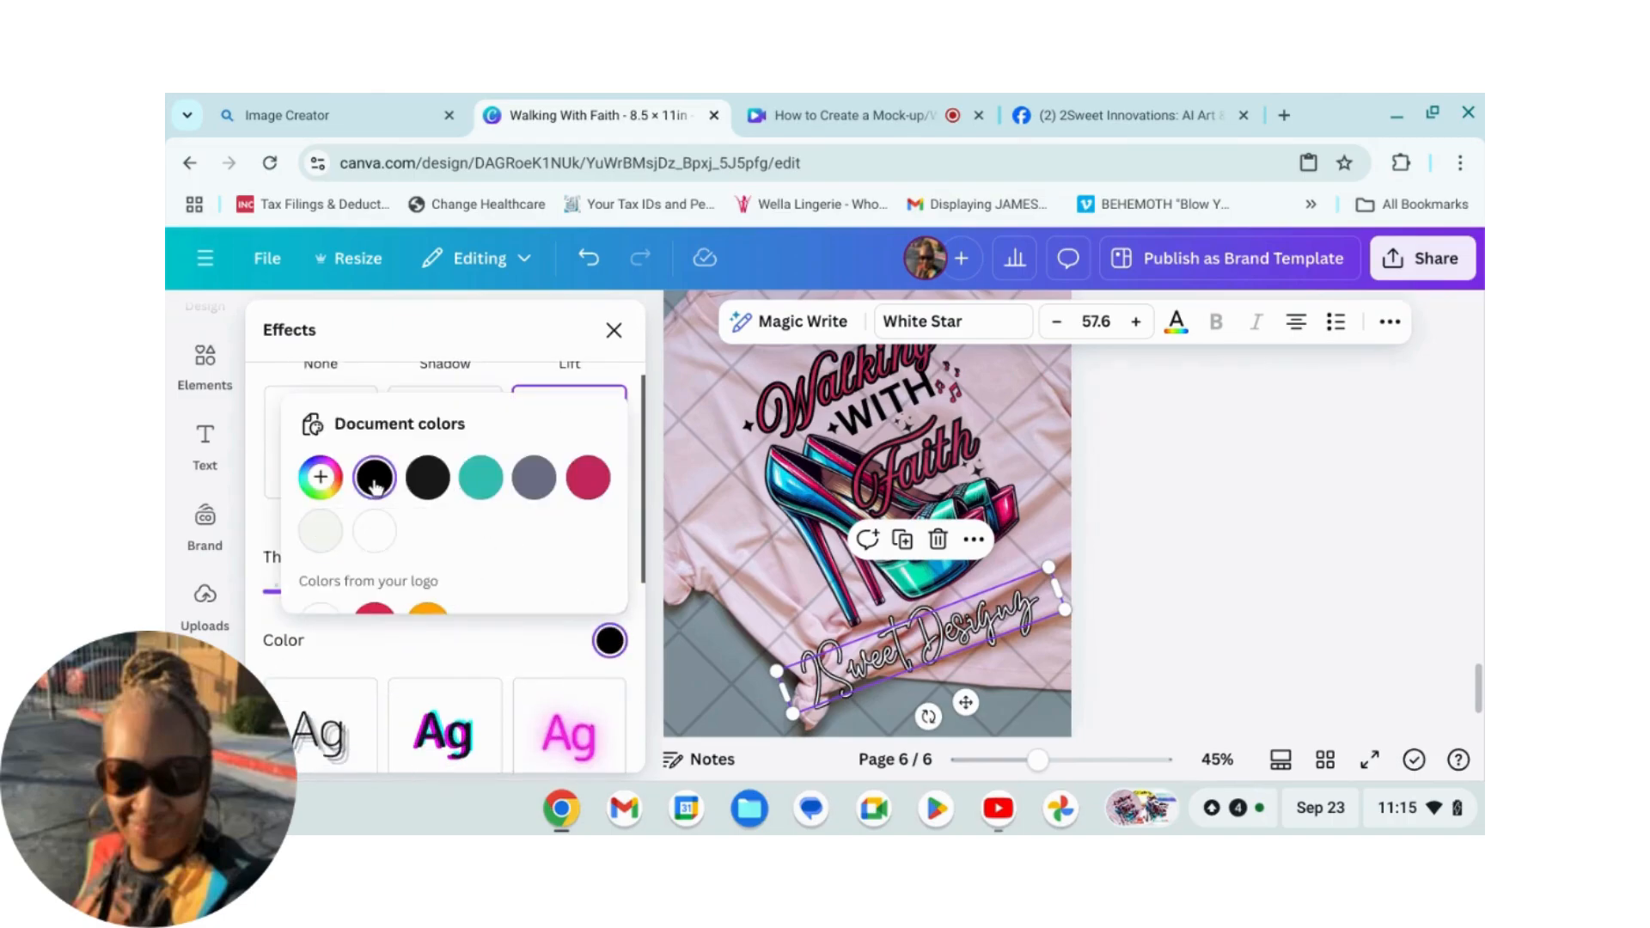
left_click(451, 652)
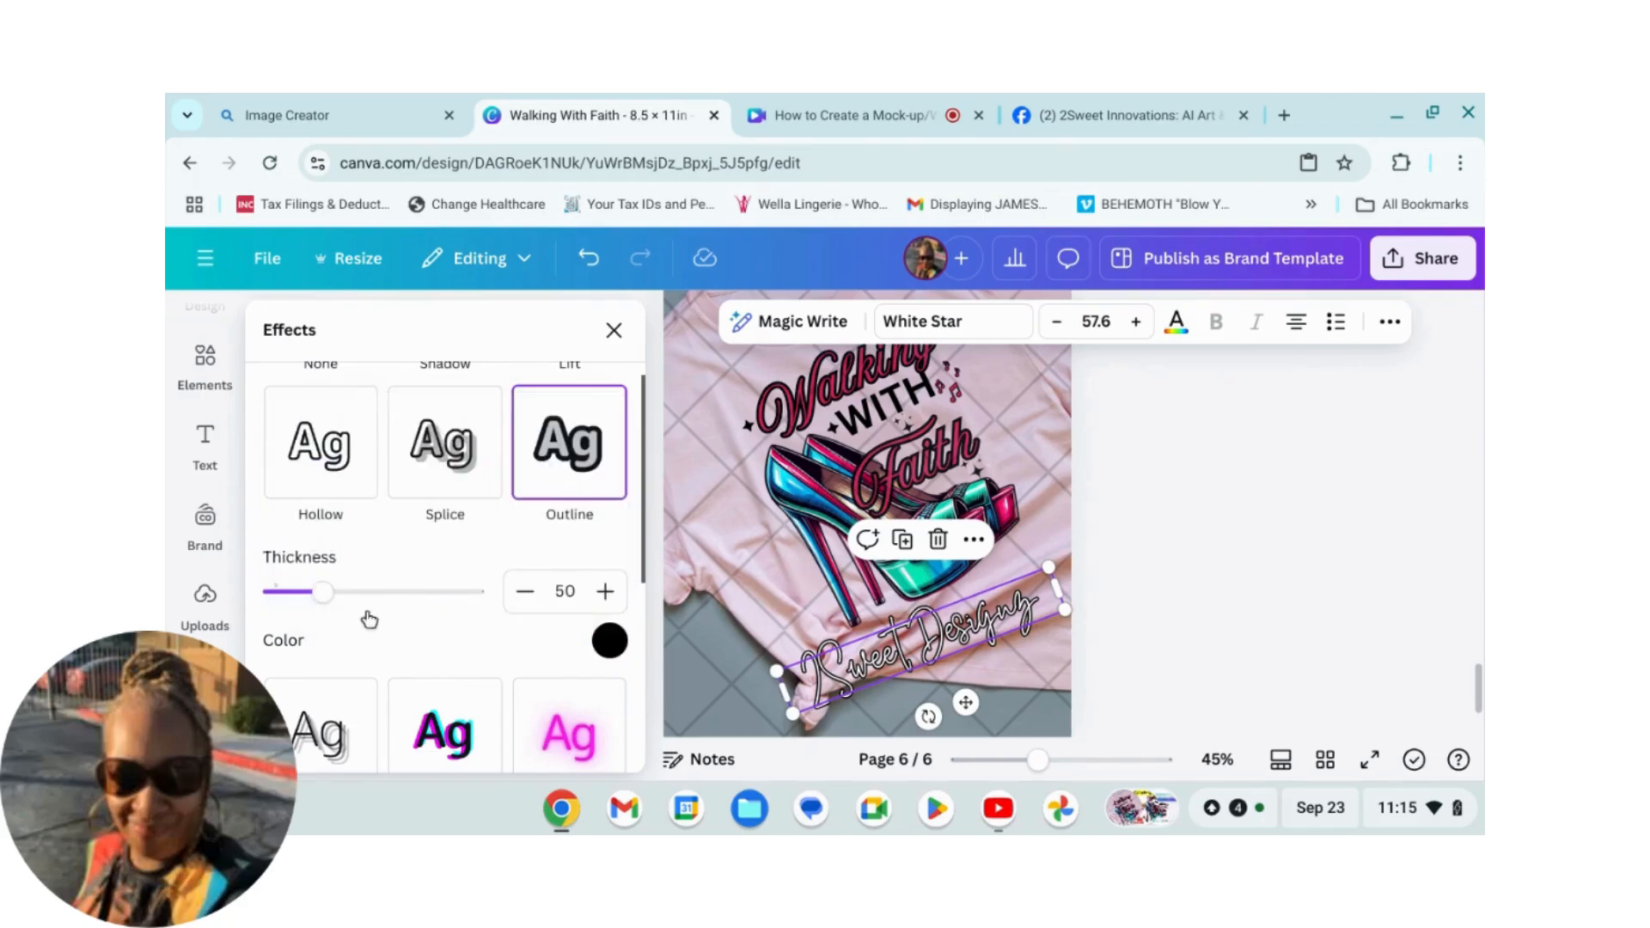
left_click_drag(324, 598, 363, 628)
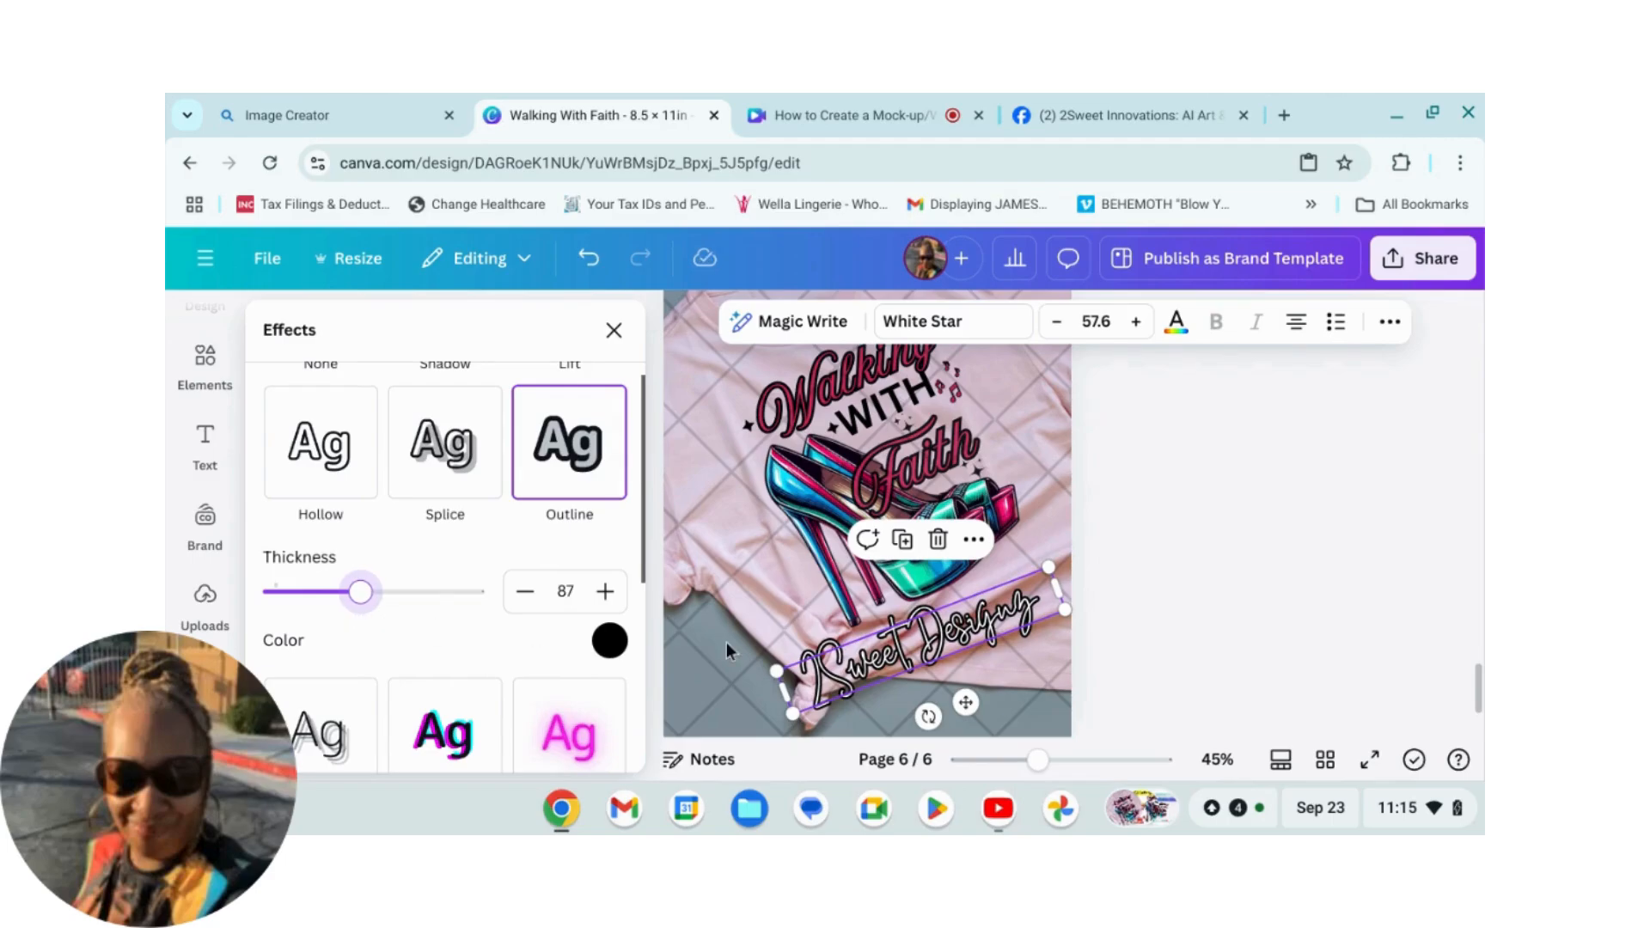
Step: Nudge the 2Sweet Designz caption slightly to fine-tune its position on the shirt
left_click(1296, 572)
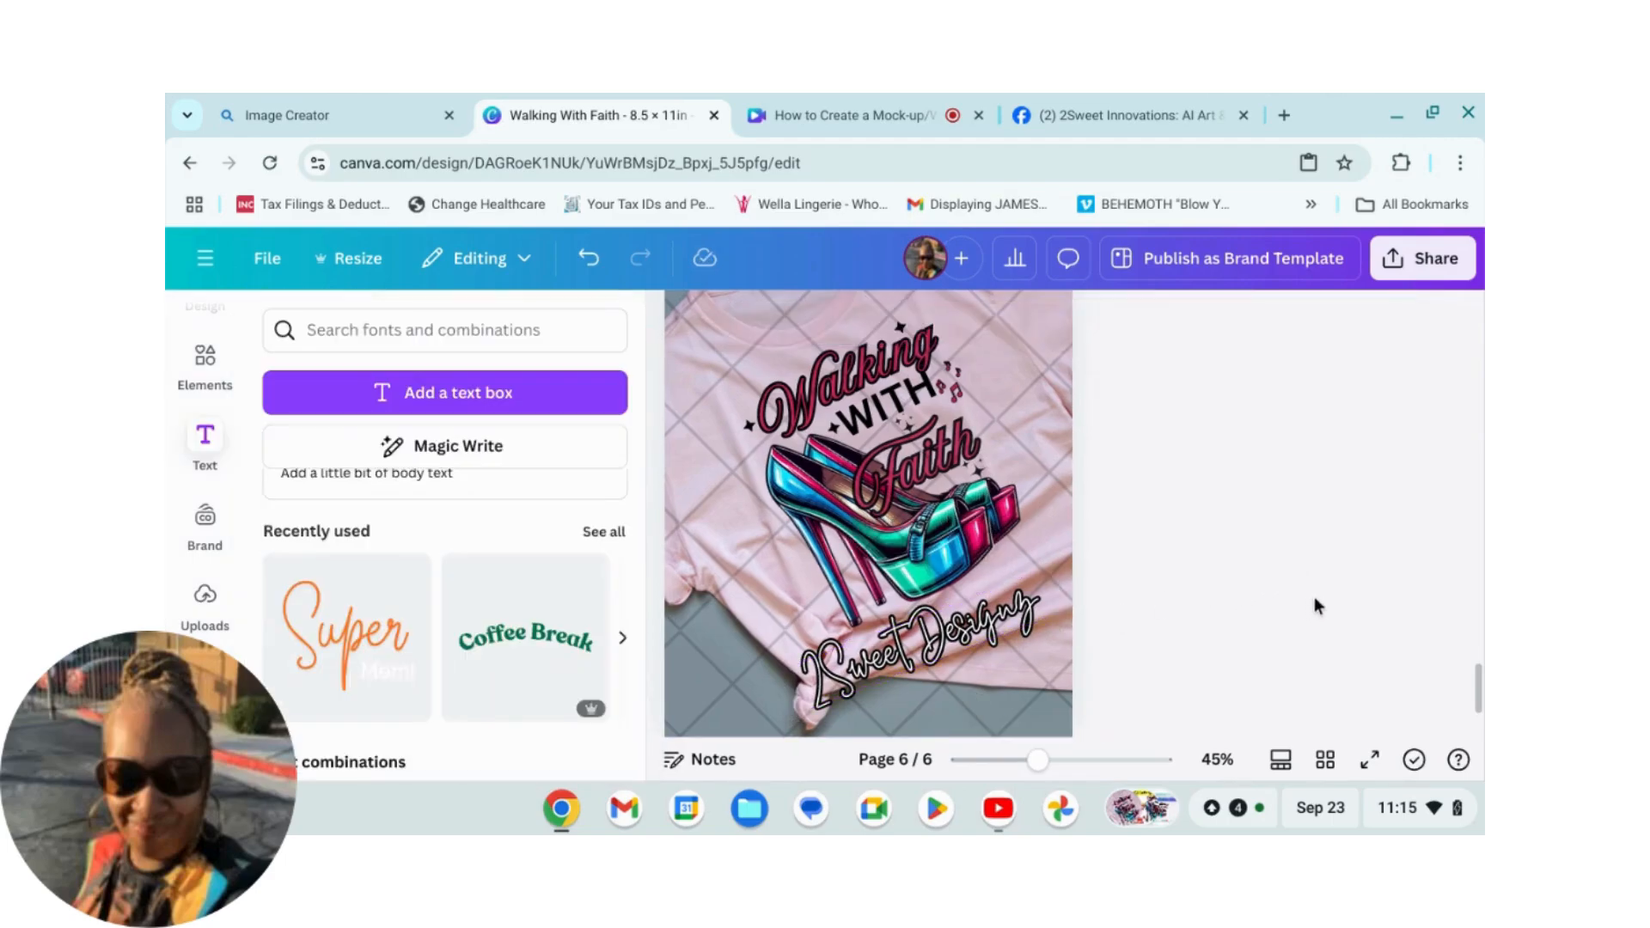
scroll(1310, 600, "down", 2)
left_click_drag(907, 577, 896, 577)
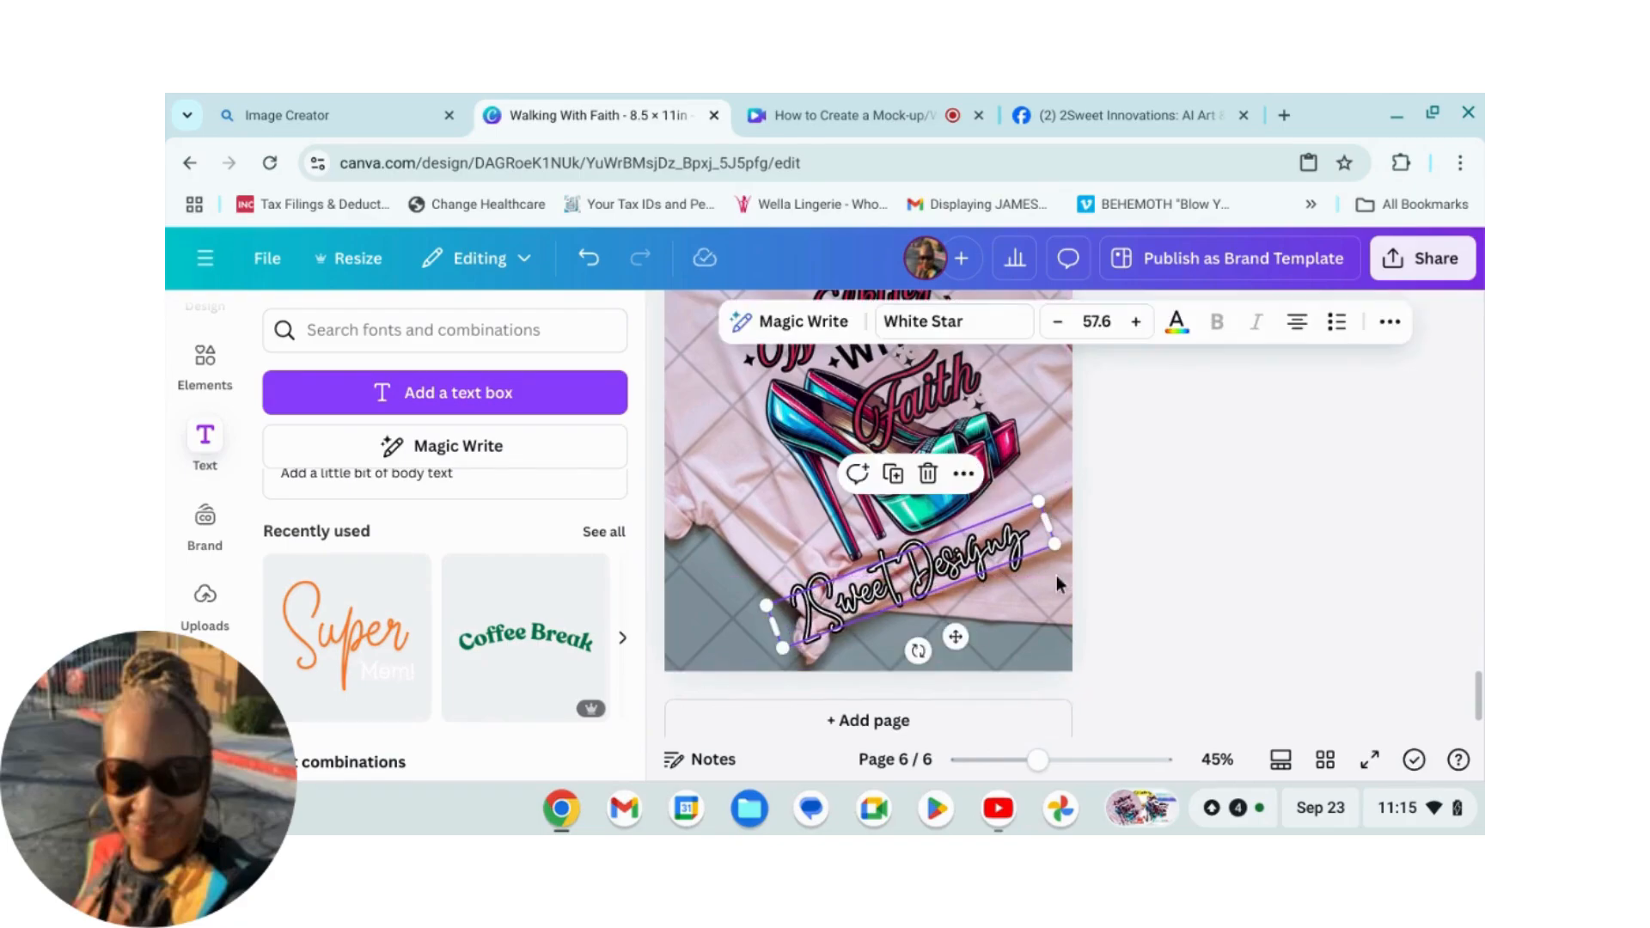
left_click(1219, 580)
scroll(1224, 586, "up", 2)
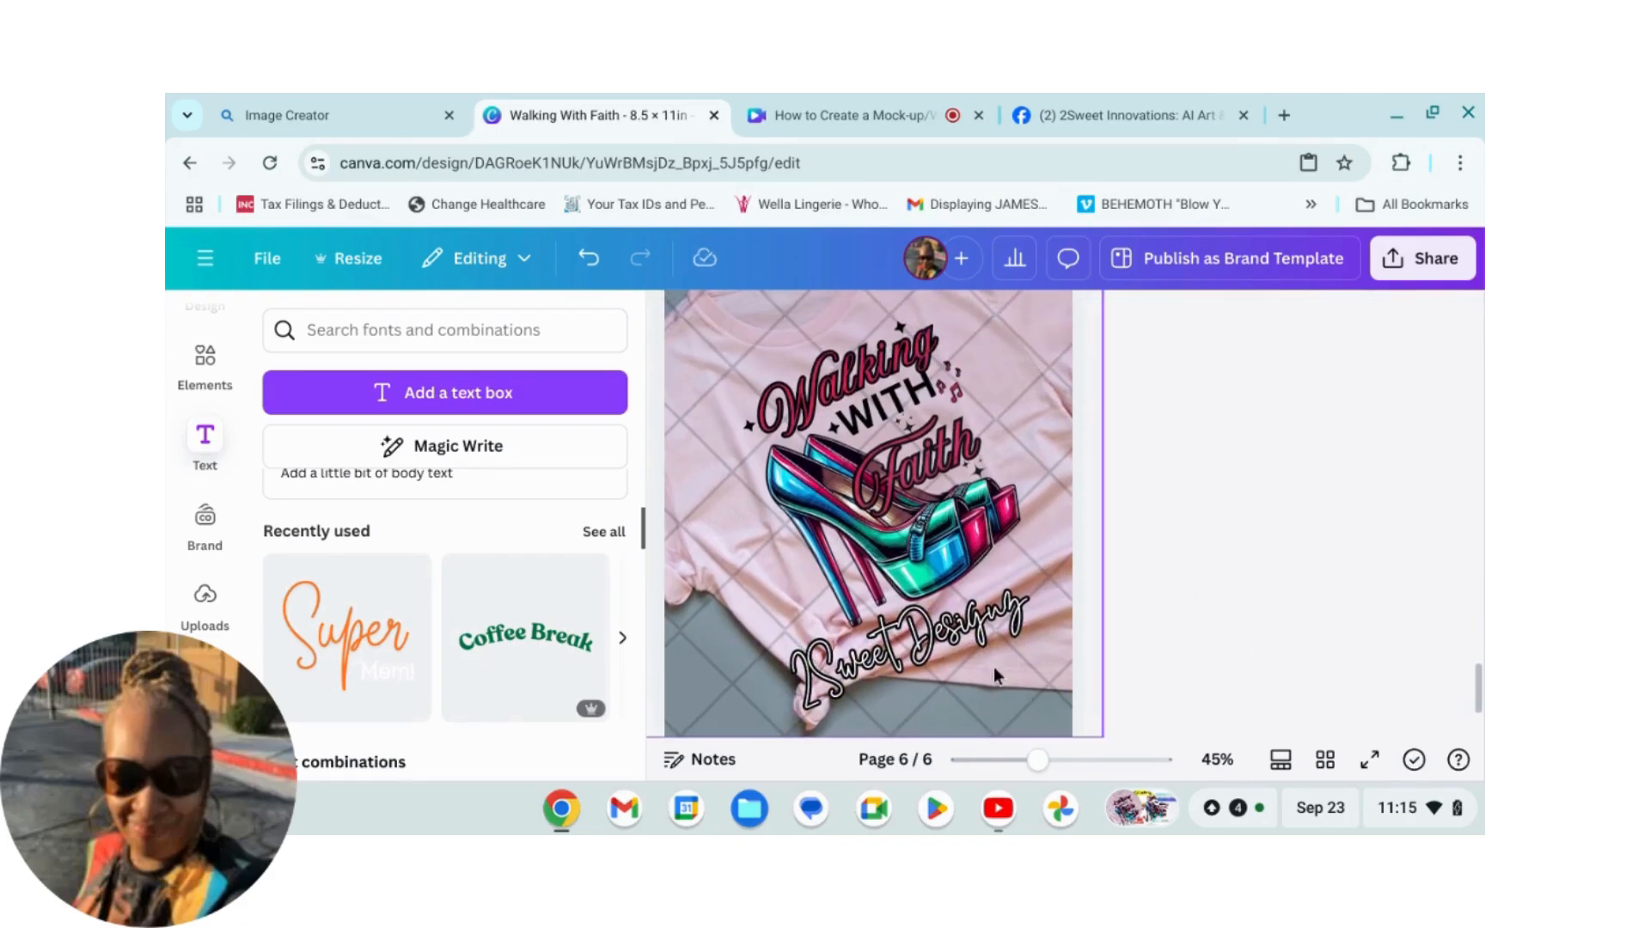
left_click(945, 631)
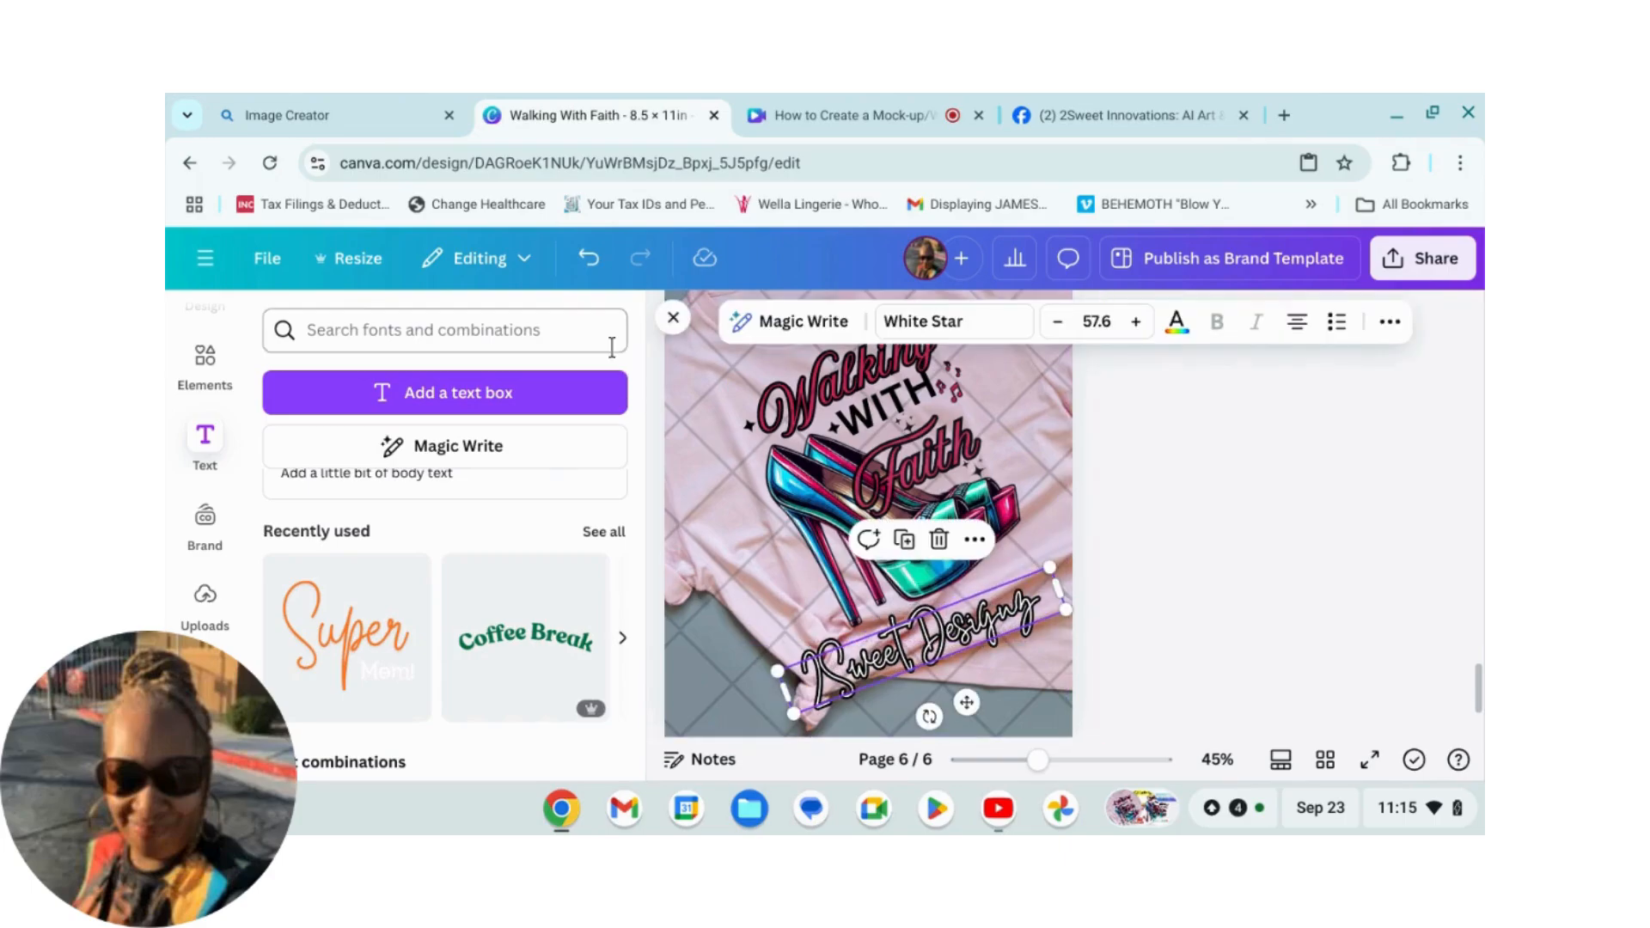
left_click(673, 317)
left_click(1229, 600)
scroll(1194, 601, "up", 2)
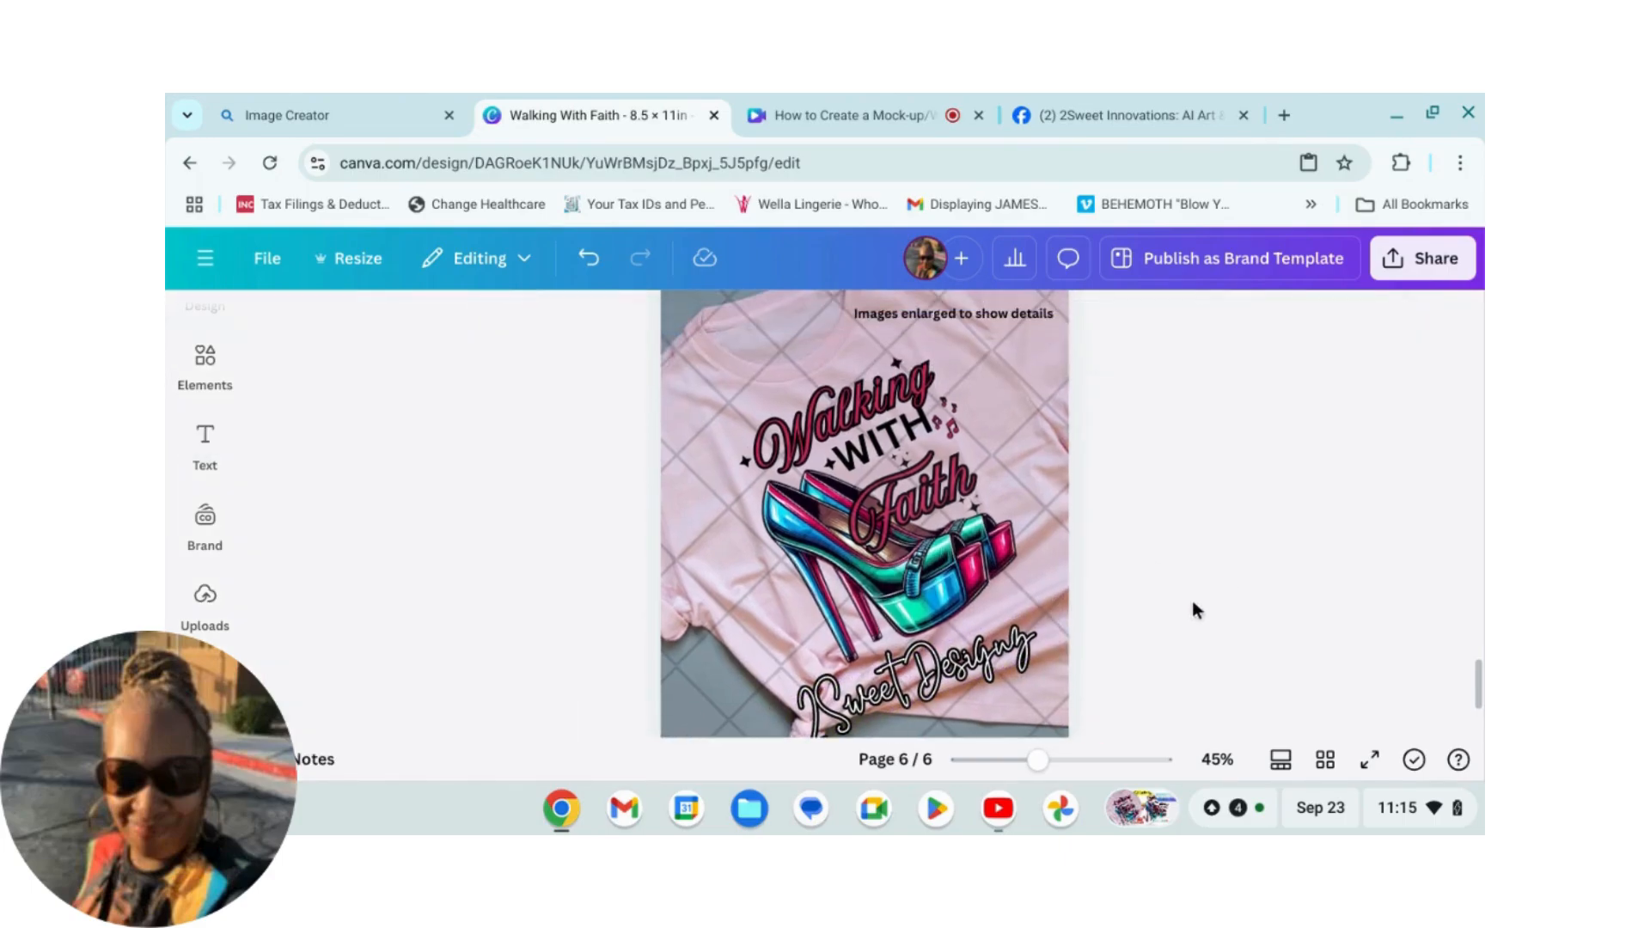
scroll(1193, 601, "up", 2)
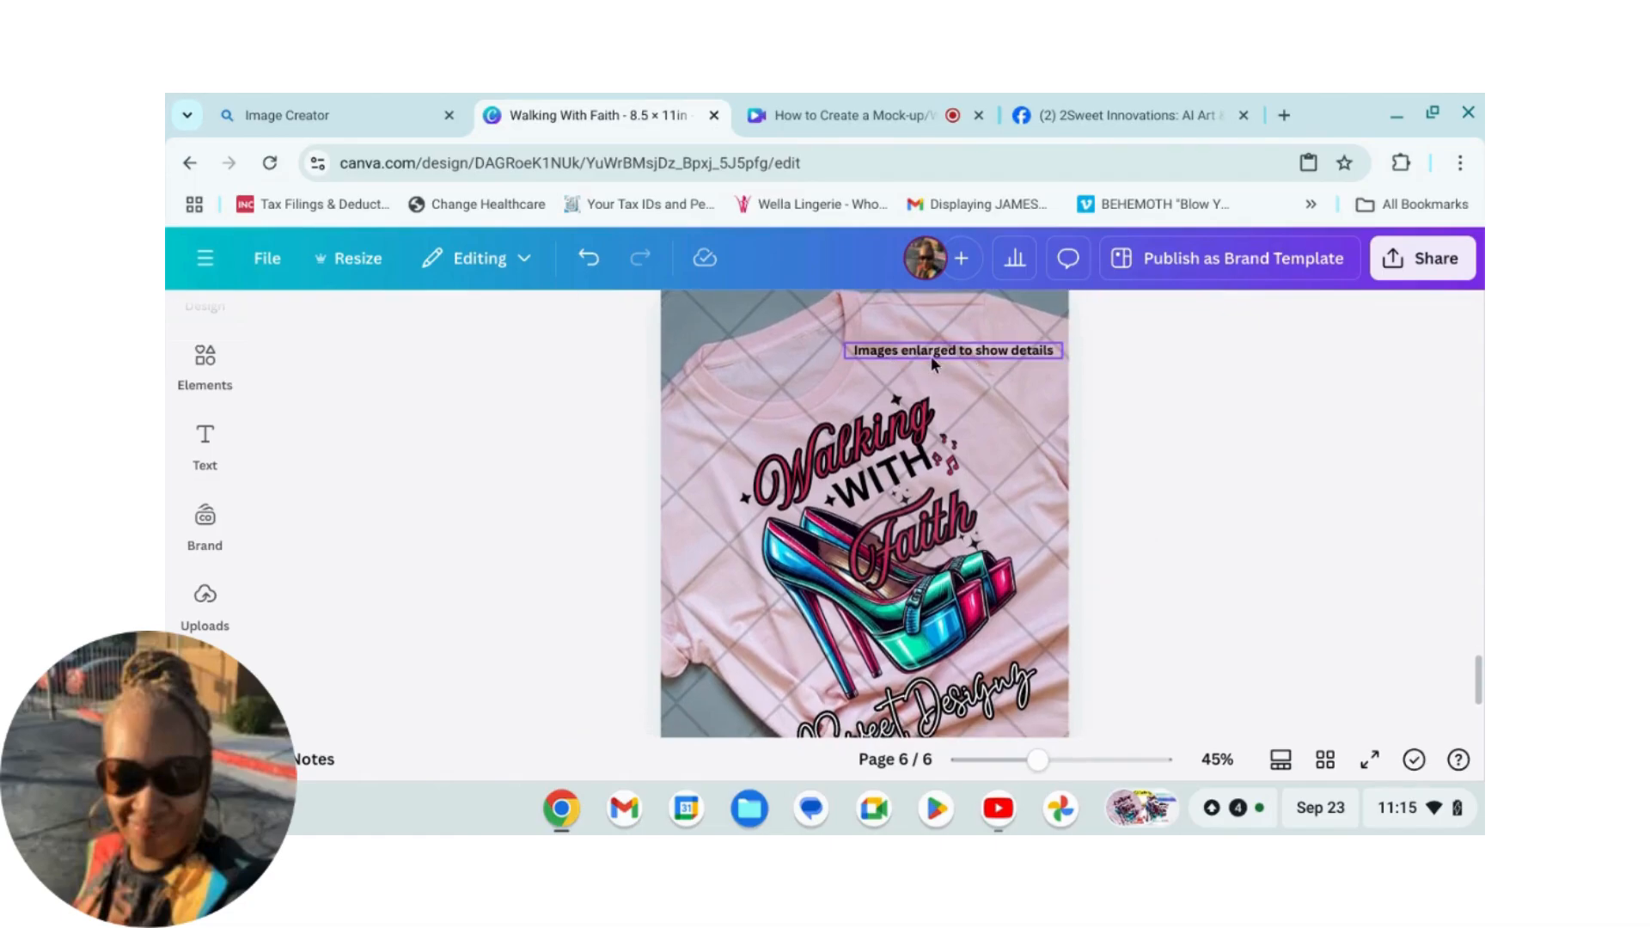
scroll(1266, 606, "down", 2)
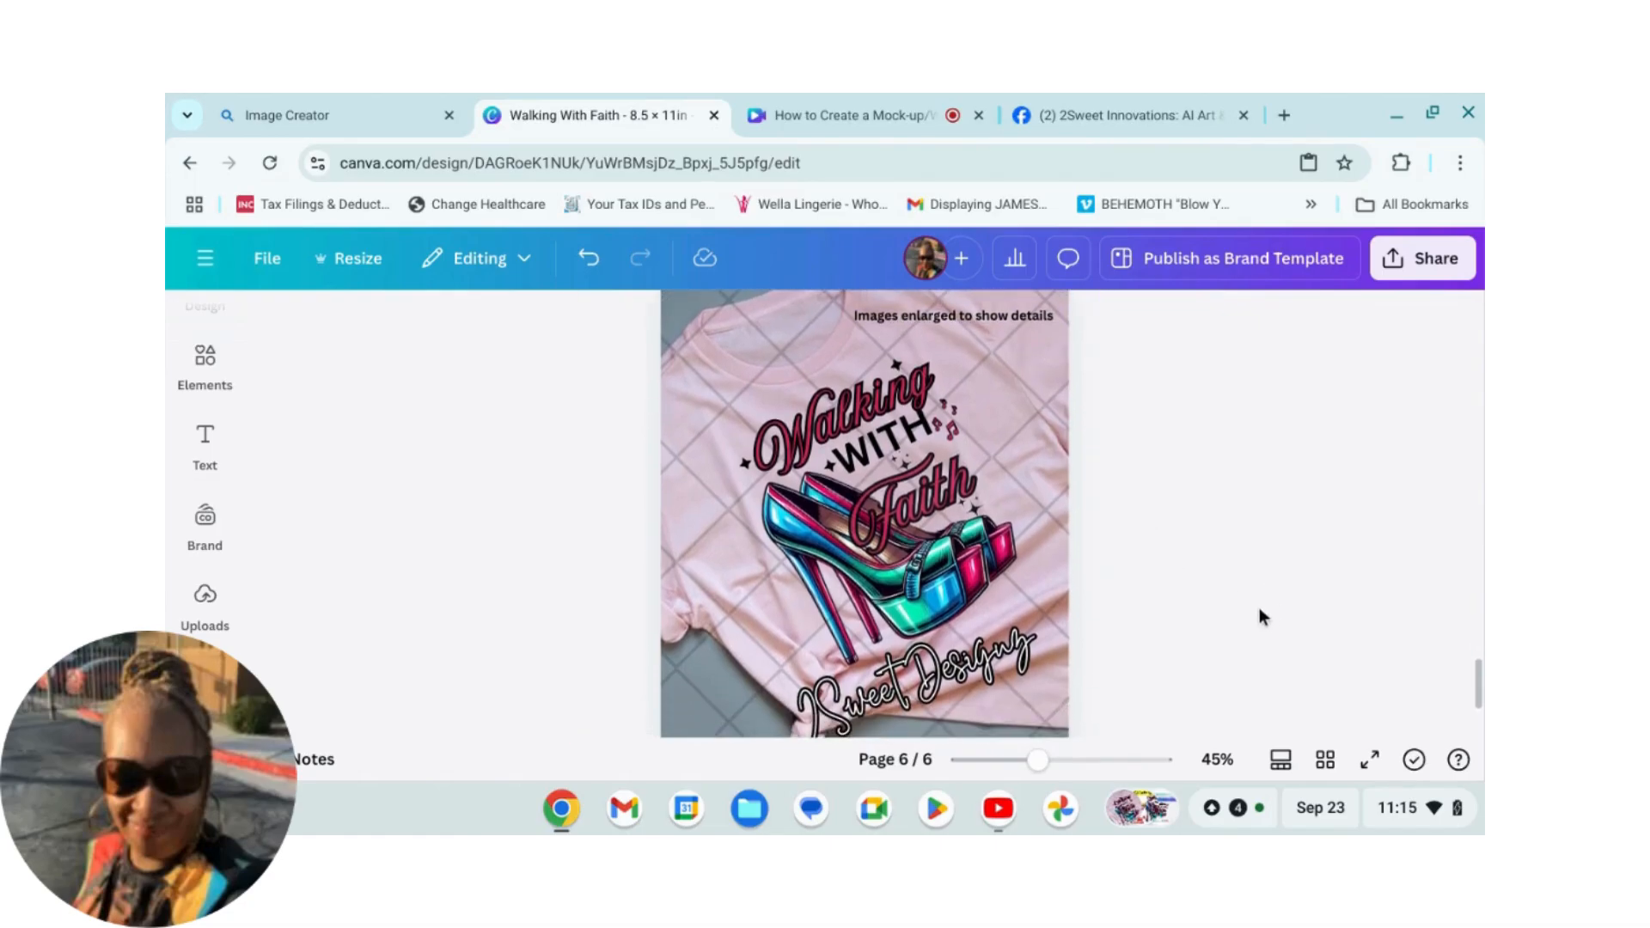
scroll(1219, 615, "up", 1)
left_click_drag(933, 655, 941, 643)
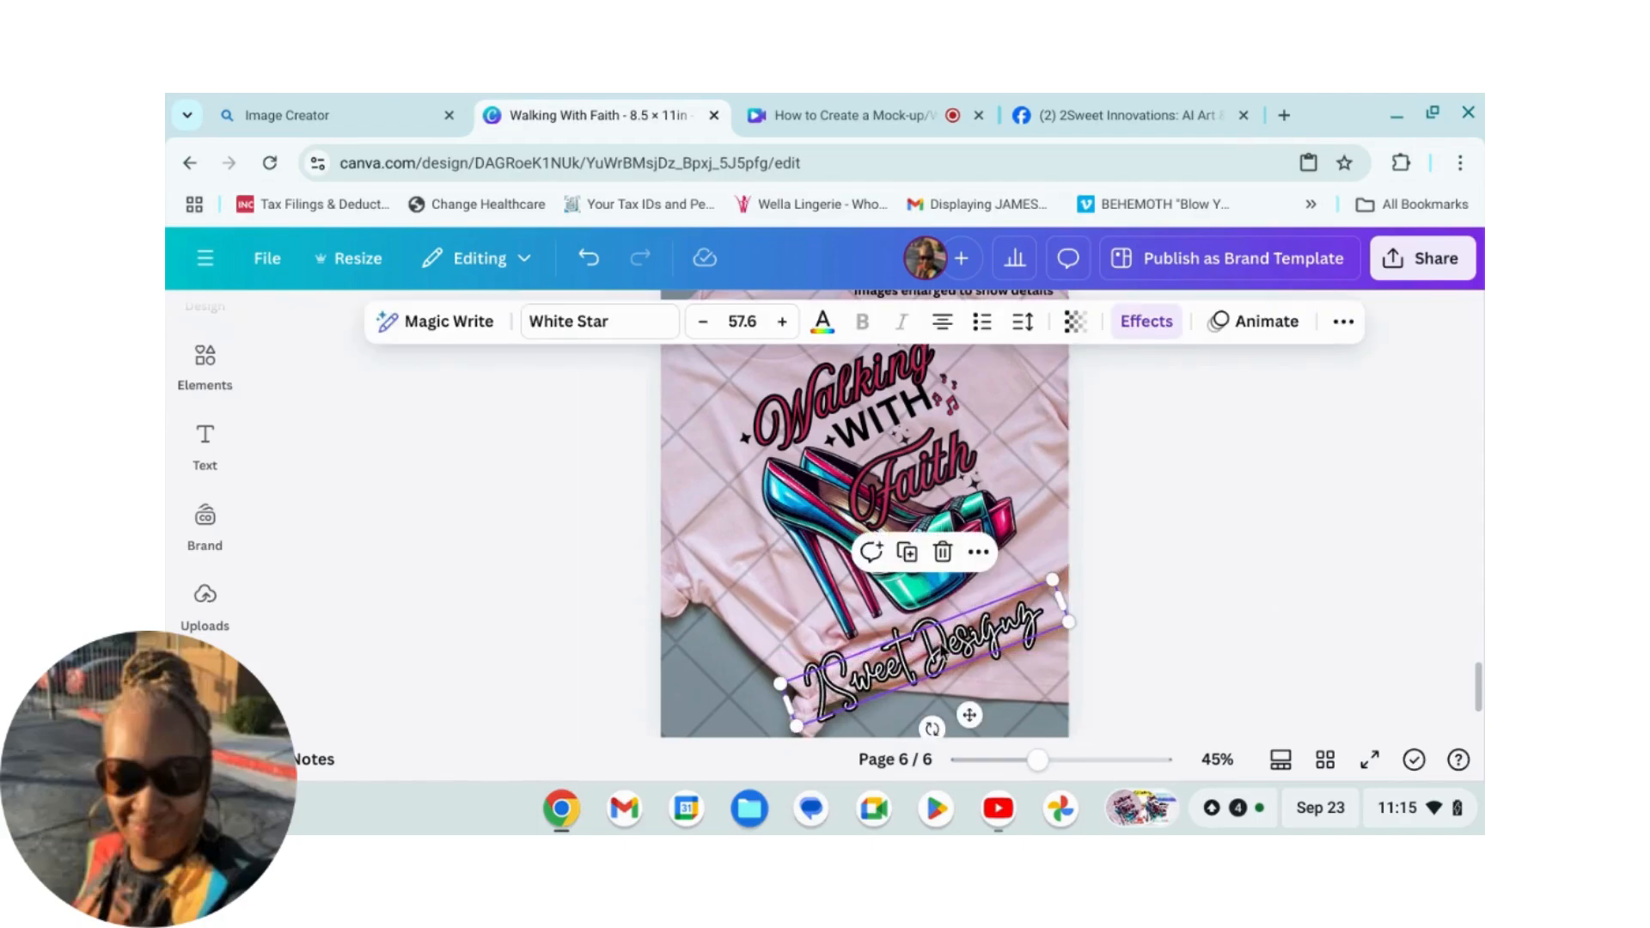
Step: Open the design's download options and set the file type to JPG
scroll(817, 499, "up", 2)
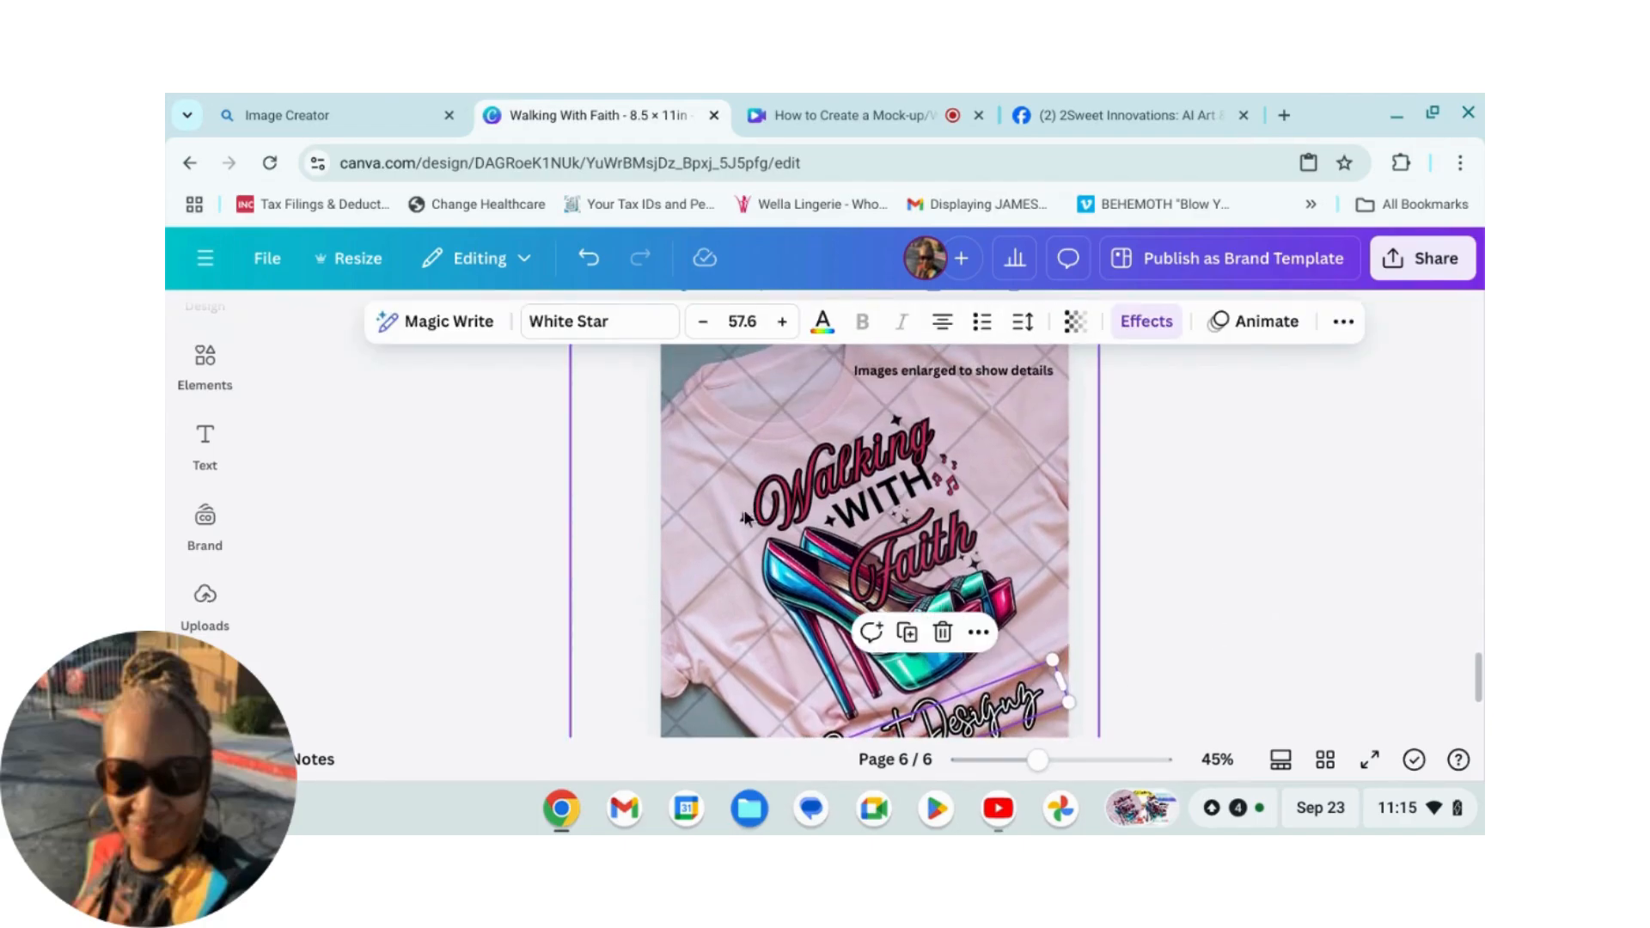
scroll(1410, 617, "down", 3)
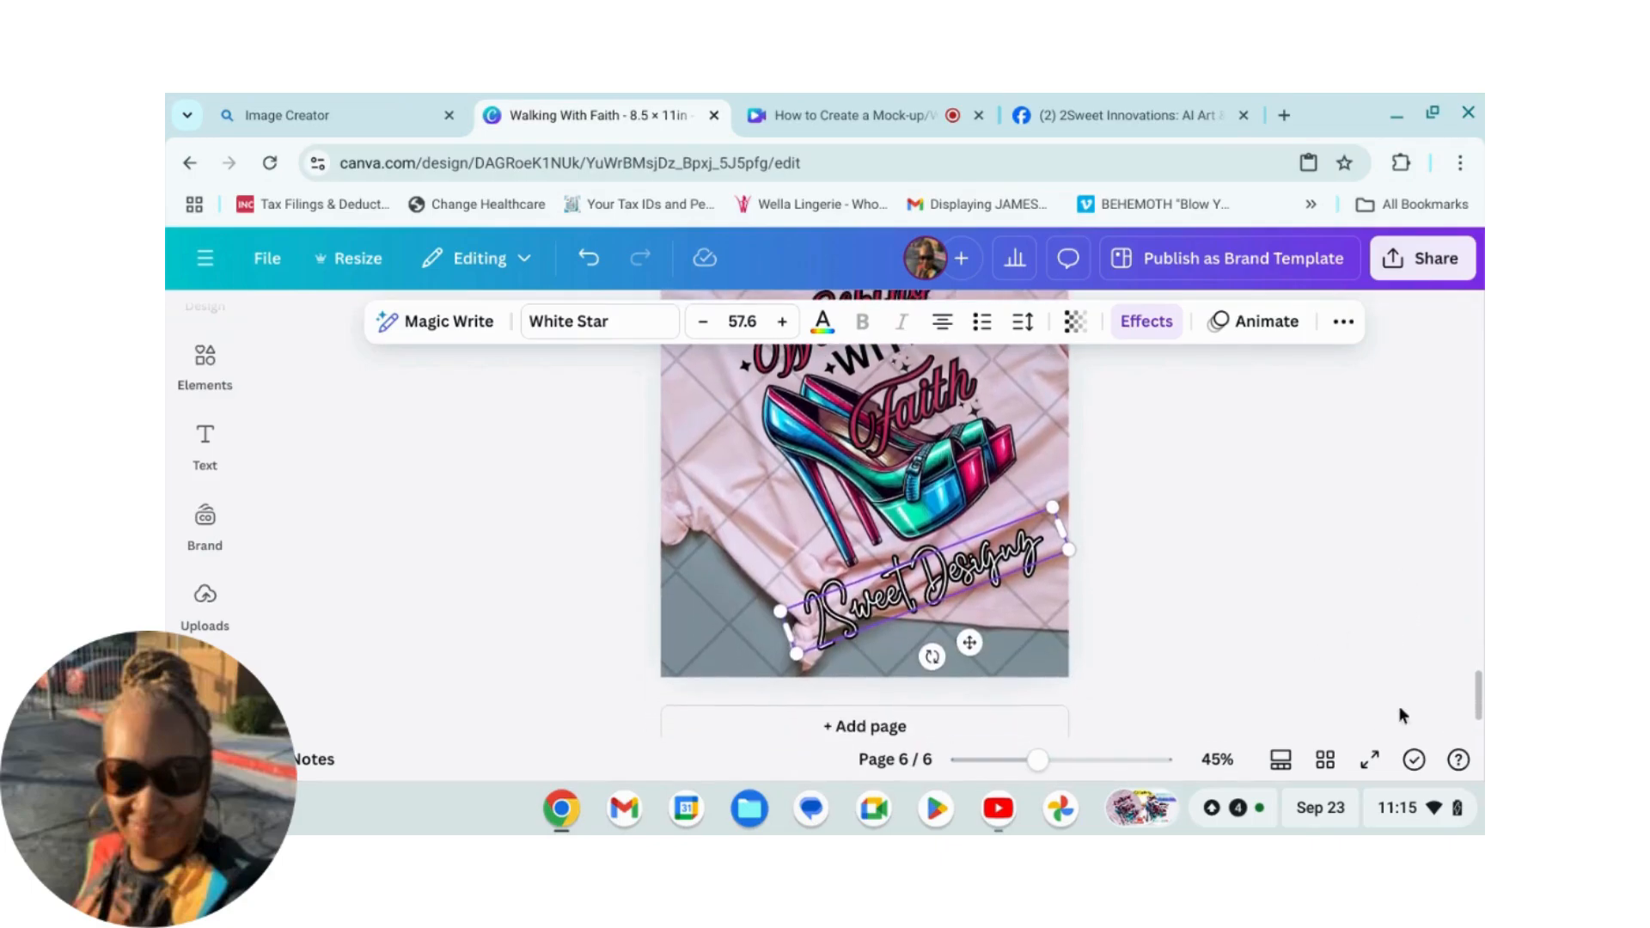
scroll(1359, 553, "up", 3)
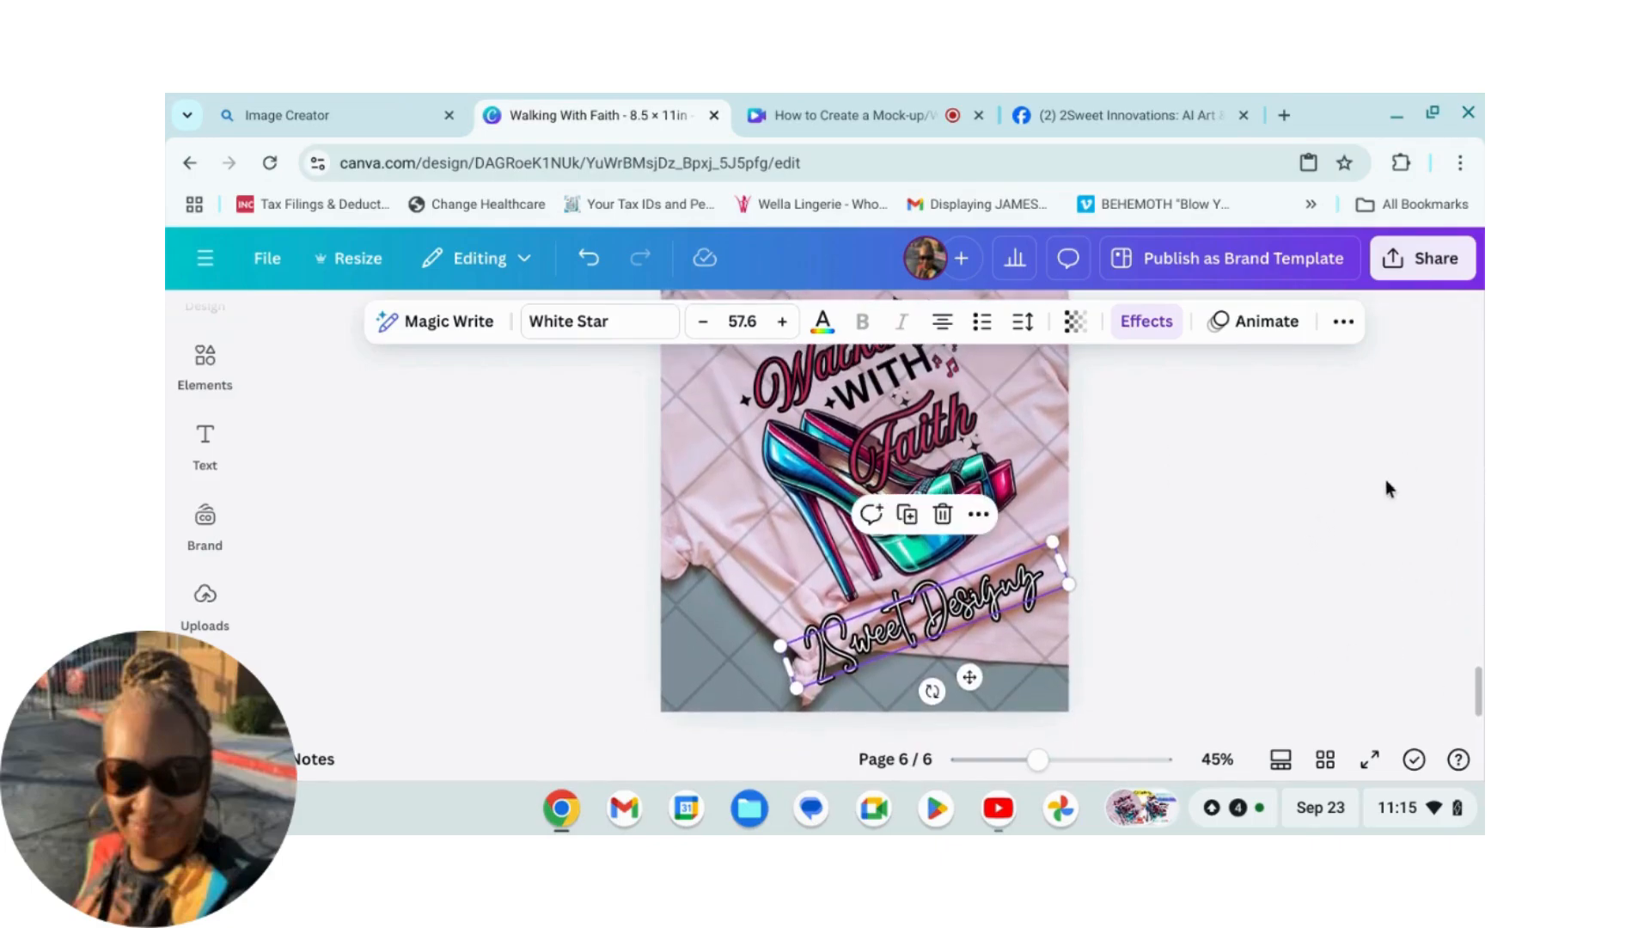
scroll(1298, 444, "up", 1)
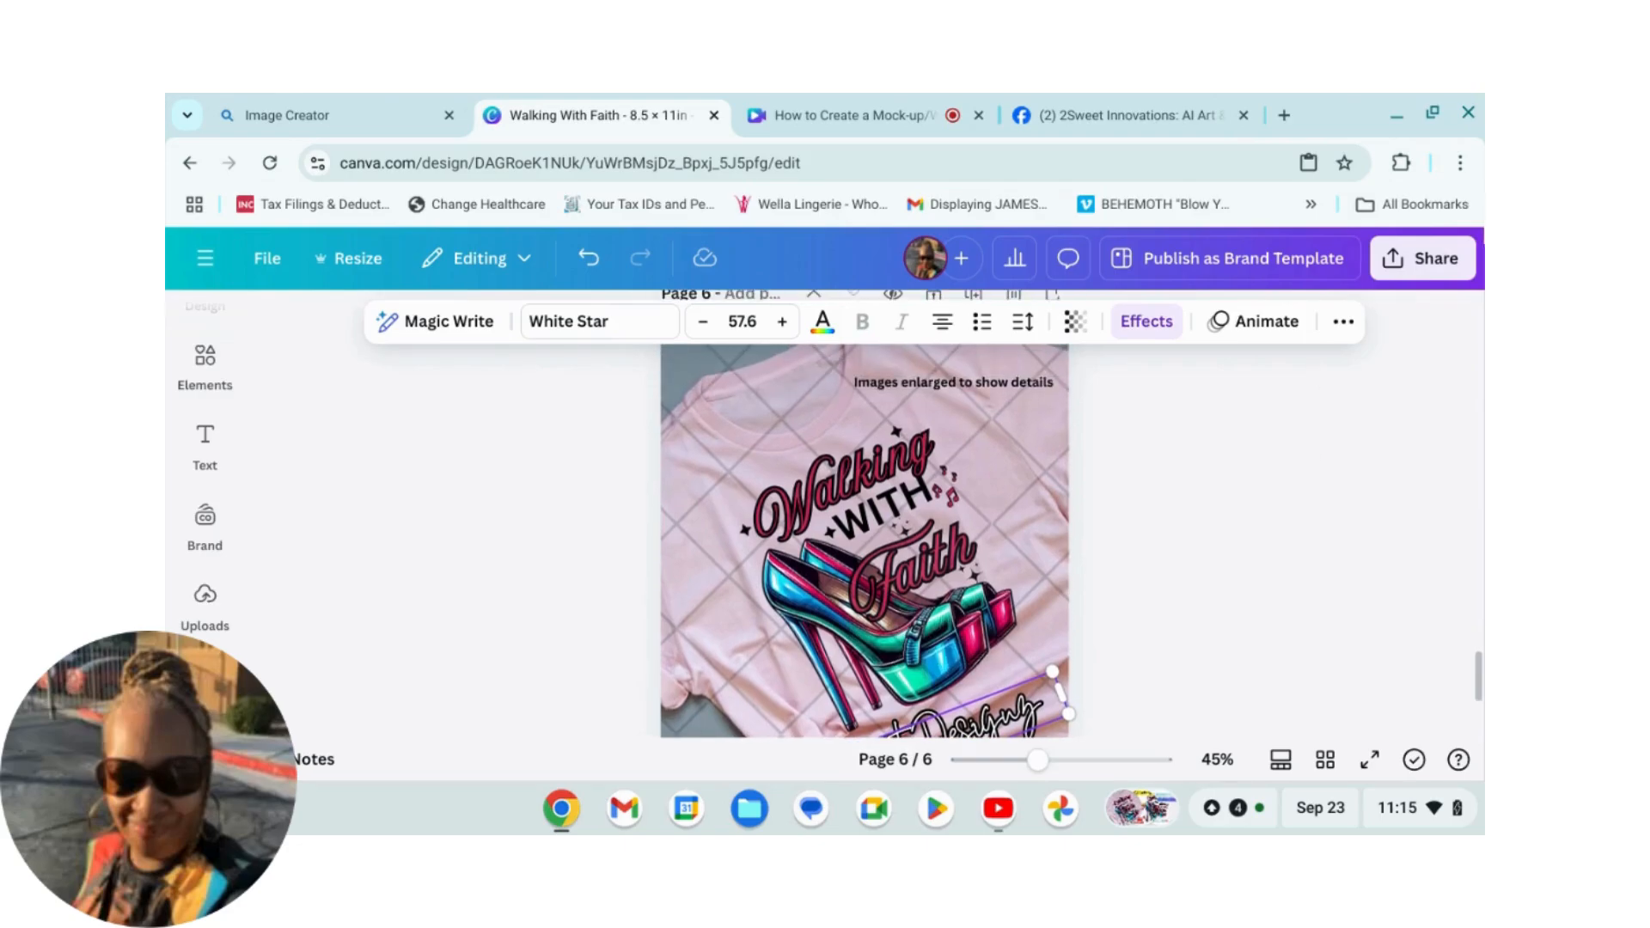
left_click(1442, 260)
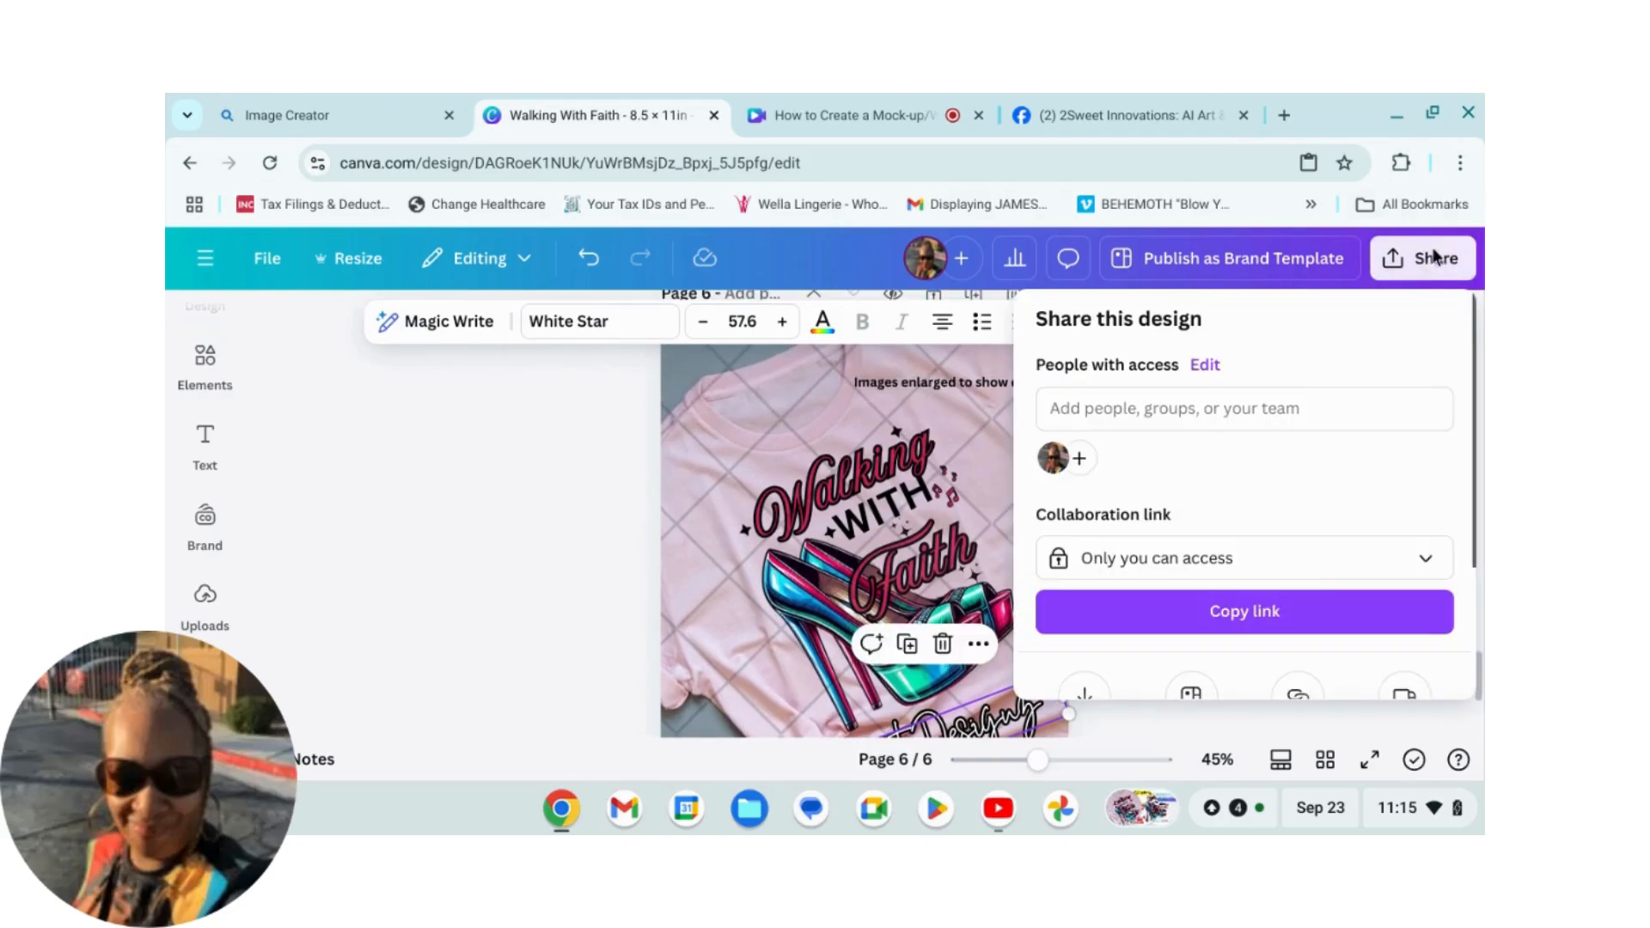
scroll(1294, 511, "down", 2)
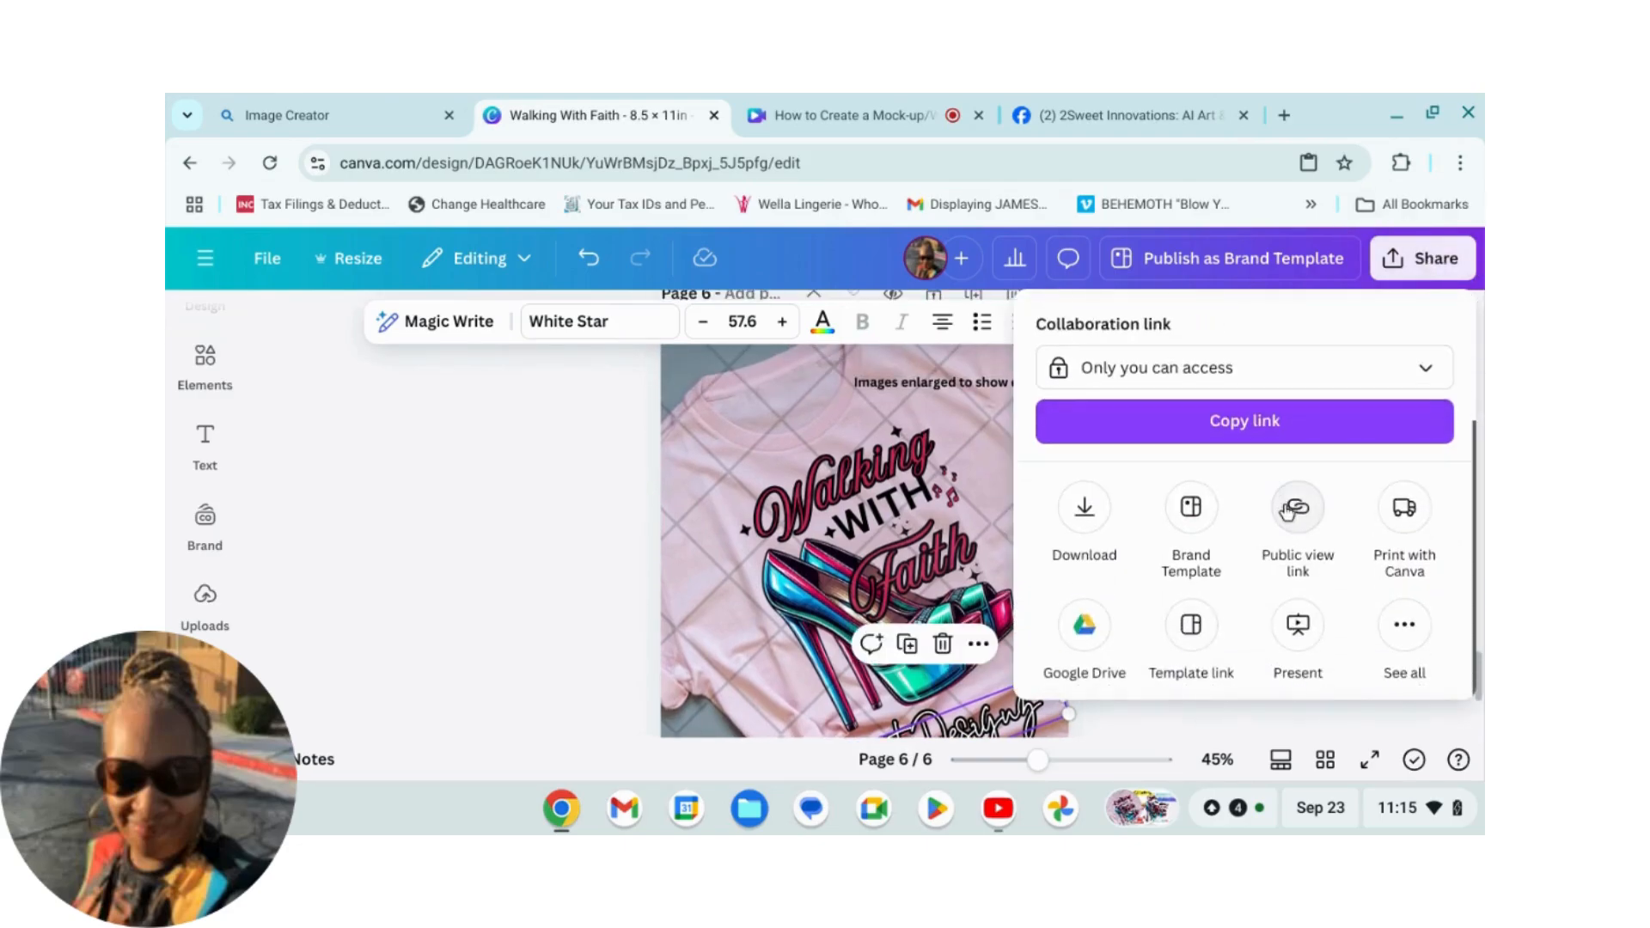
left_click(1085, 510)
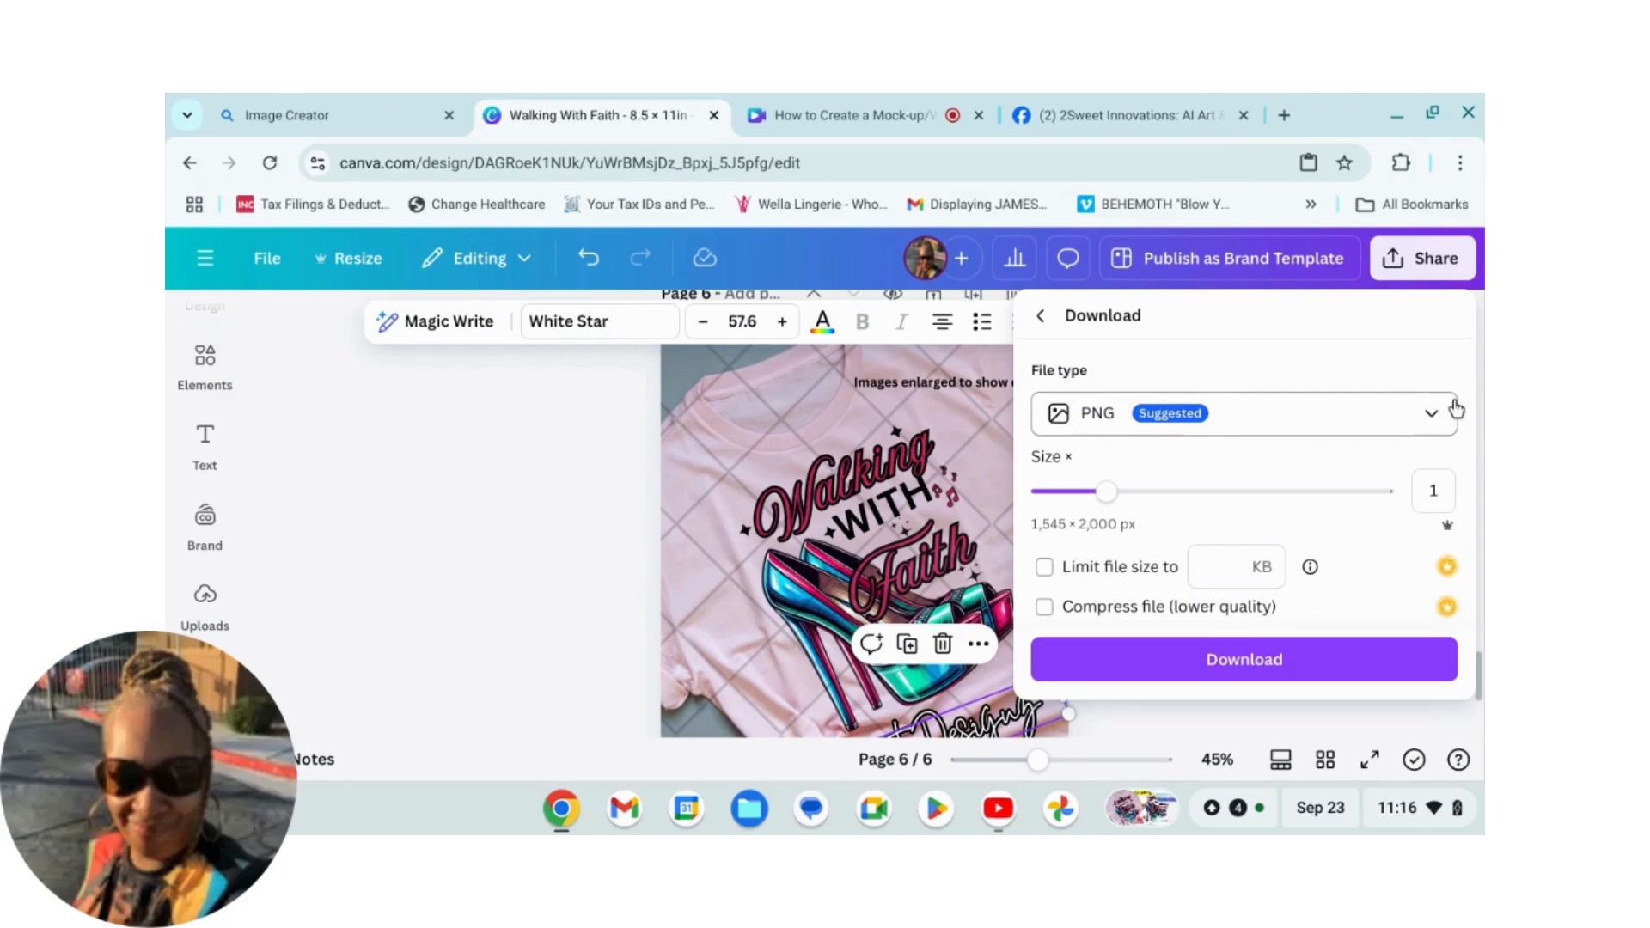
left_click(1430, 418)
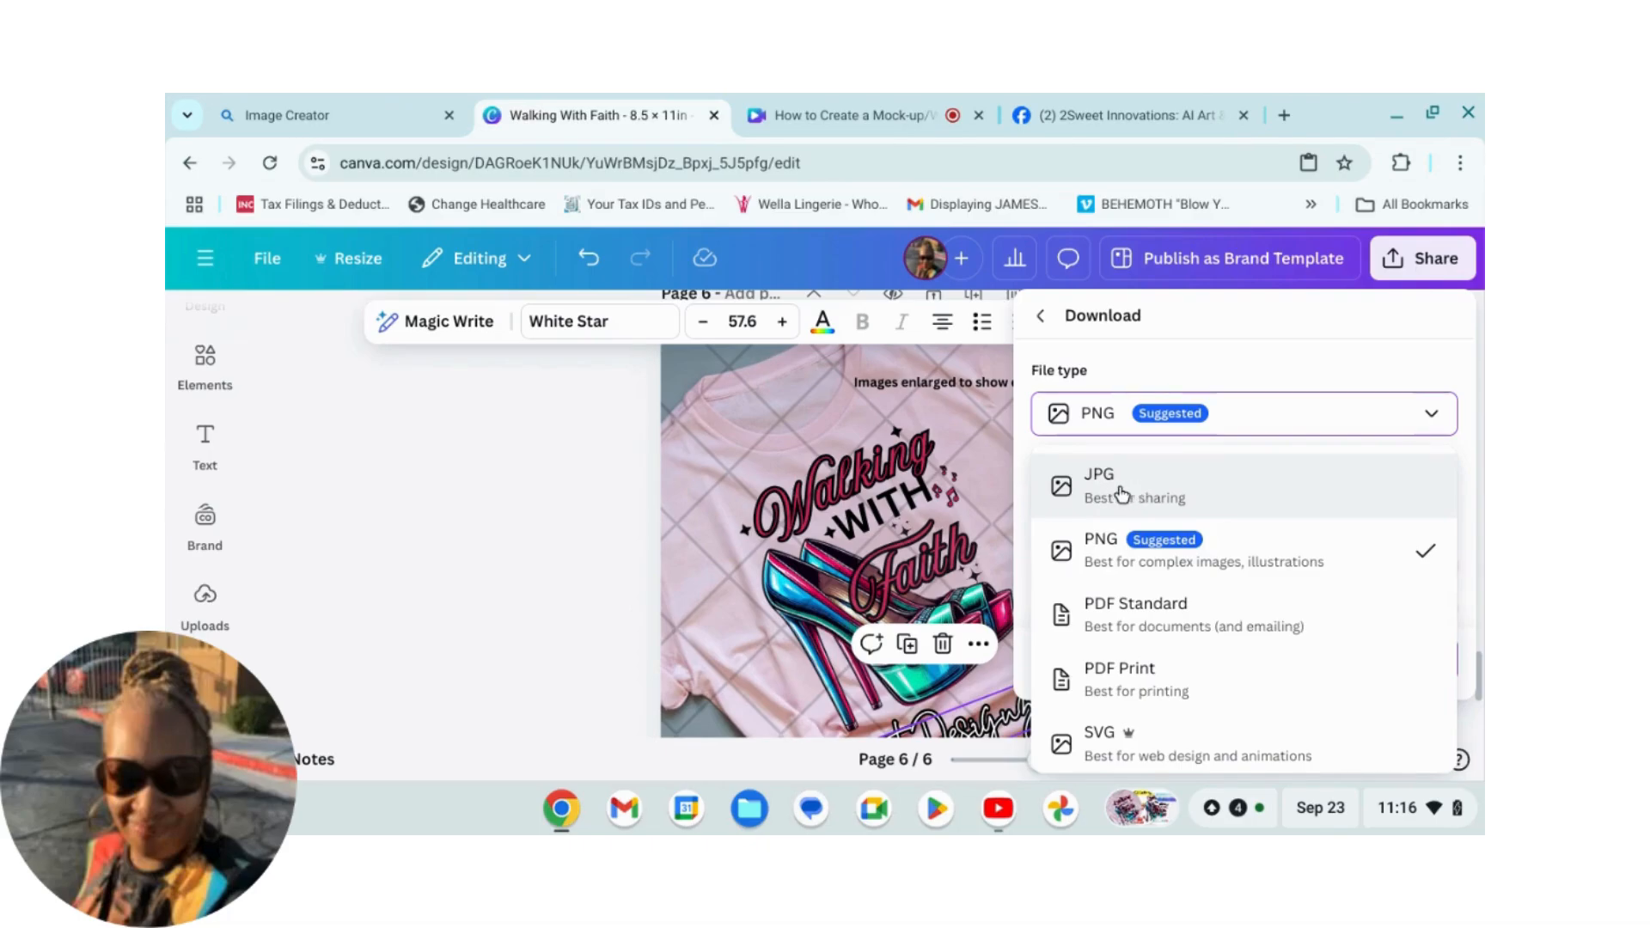
left_click(1122, 494)
Step: Limit the download to the current page 6 only and download the JPG
scroll(1234, 474, "down", 3)
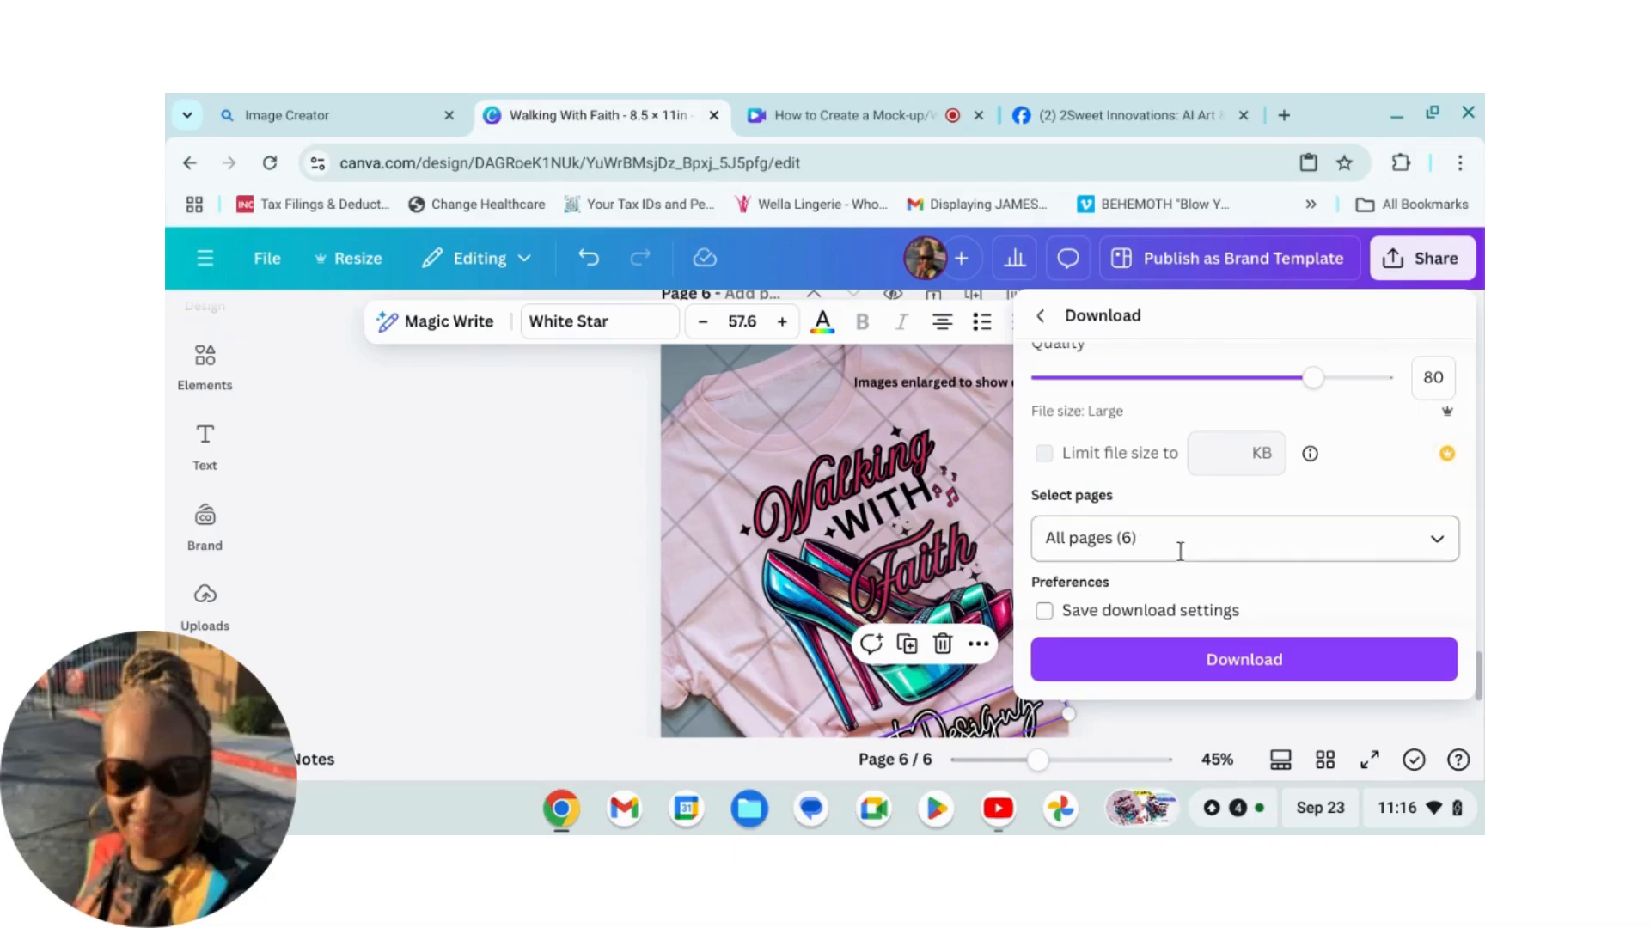
left_click(1438, 541)
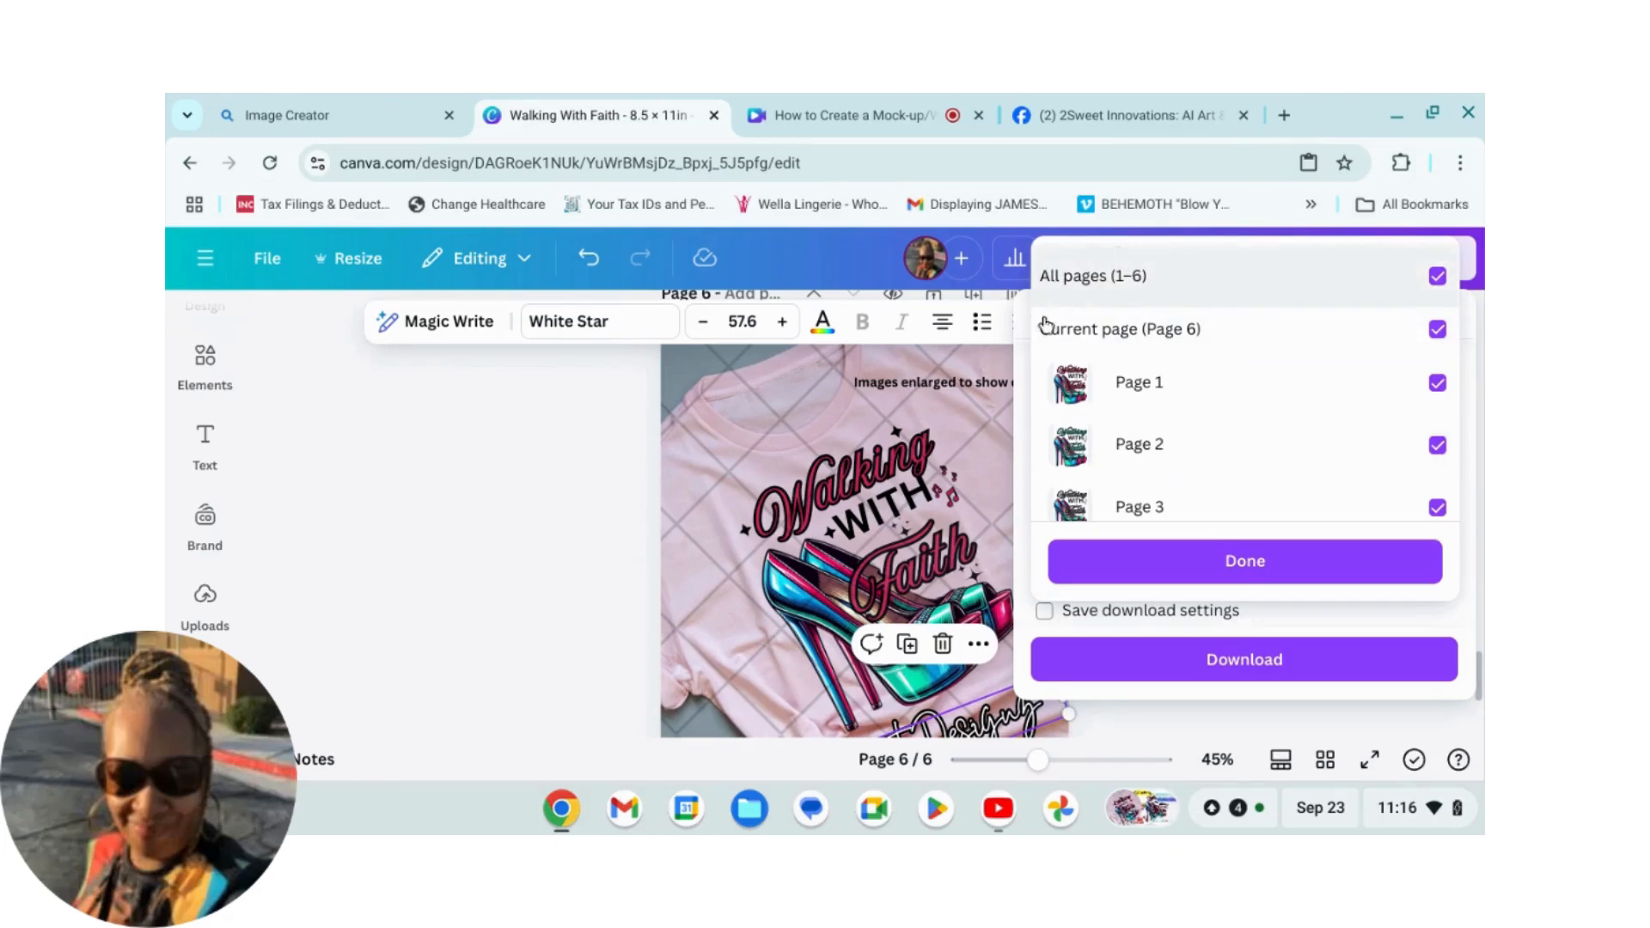
left_click(1436, 277)
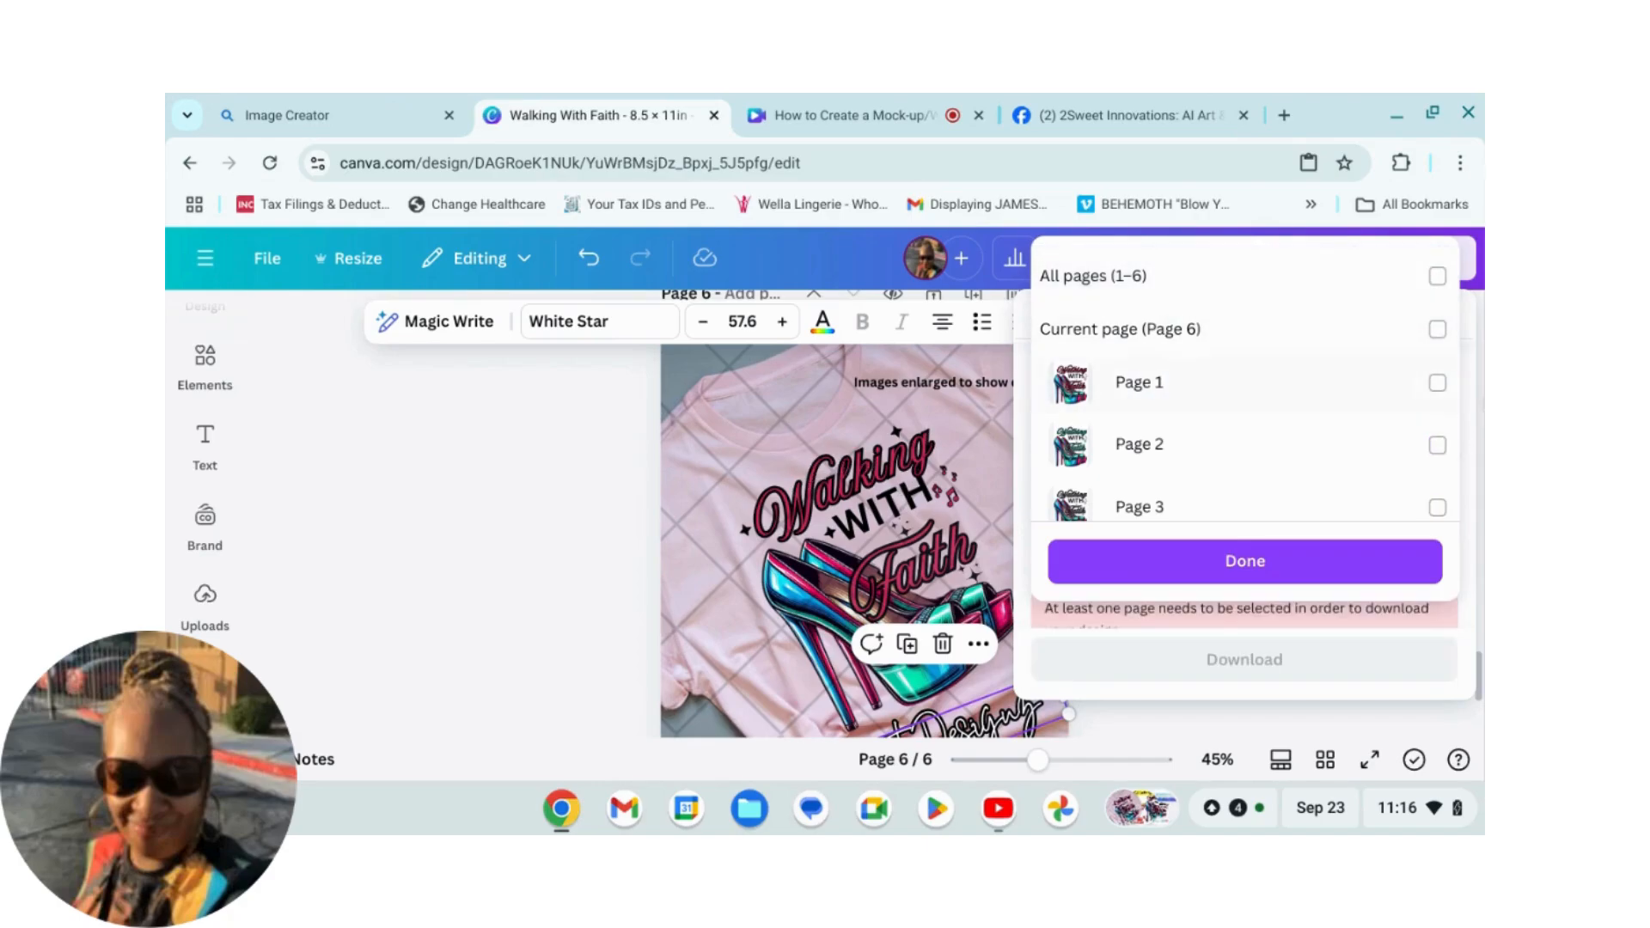
left_click(1434, 330)
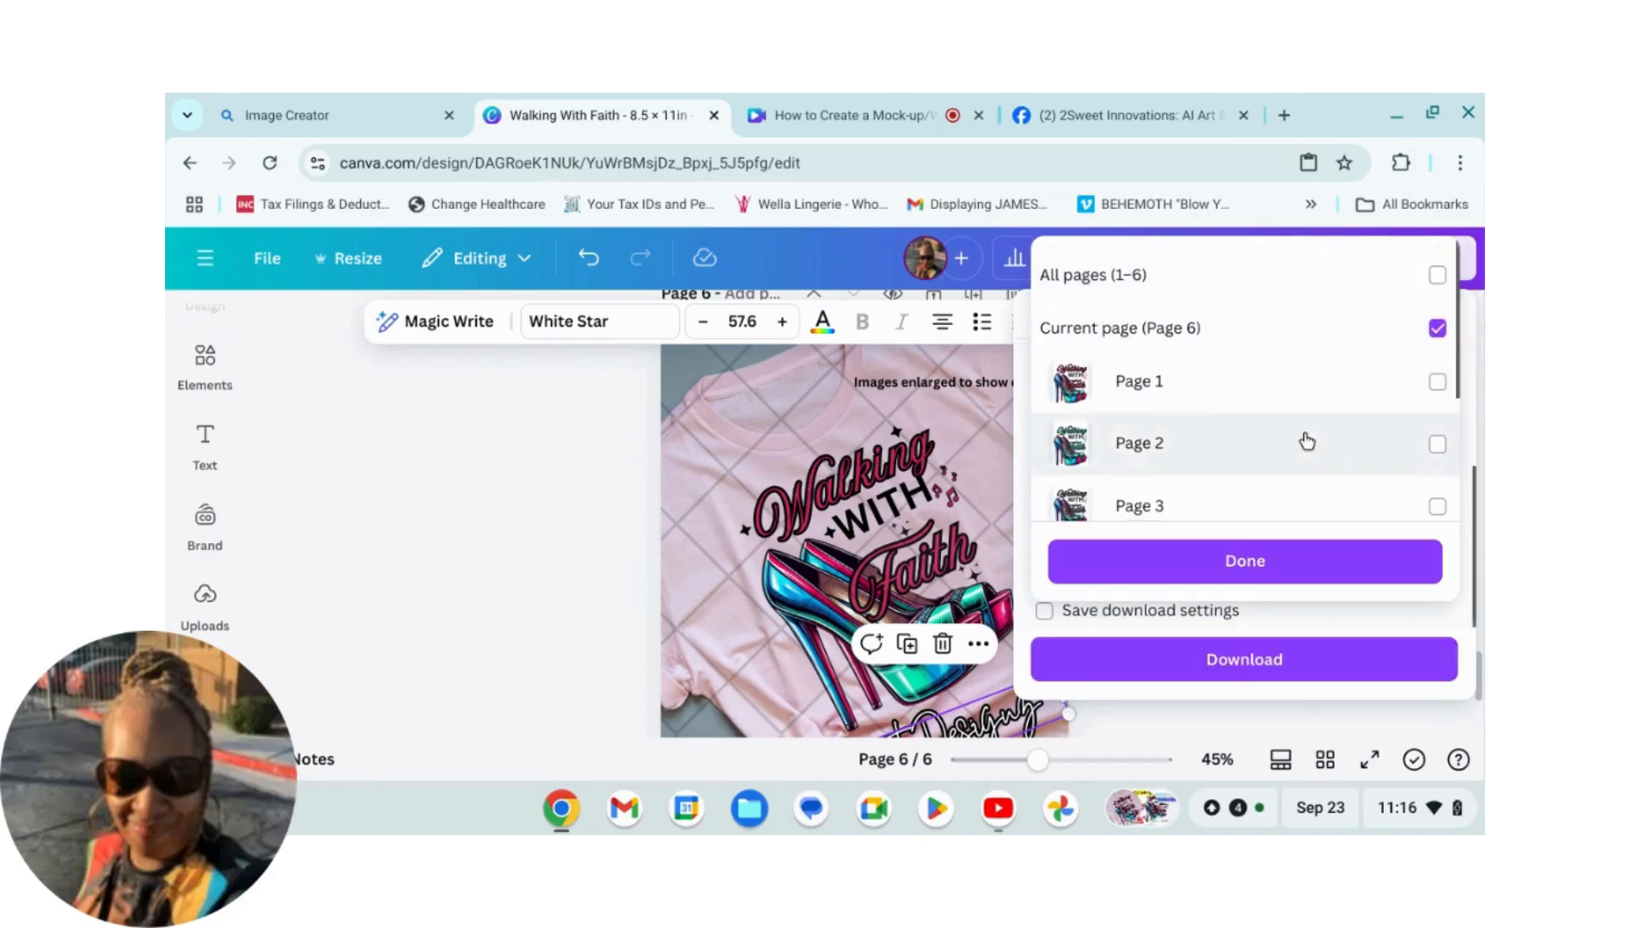
scroll(1308, 442, "down", 3)
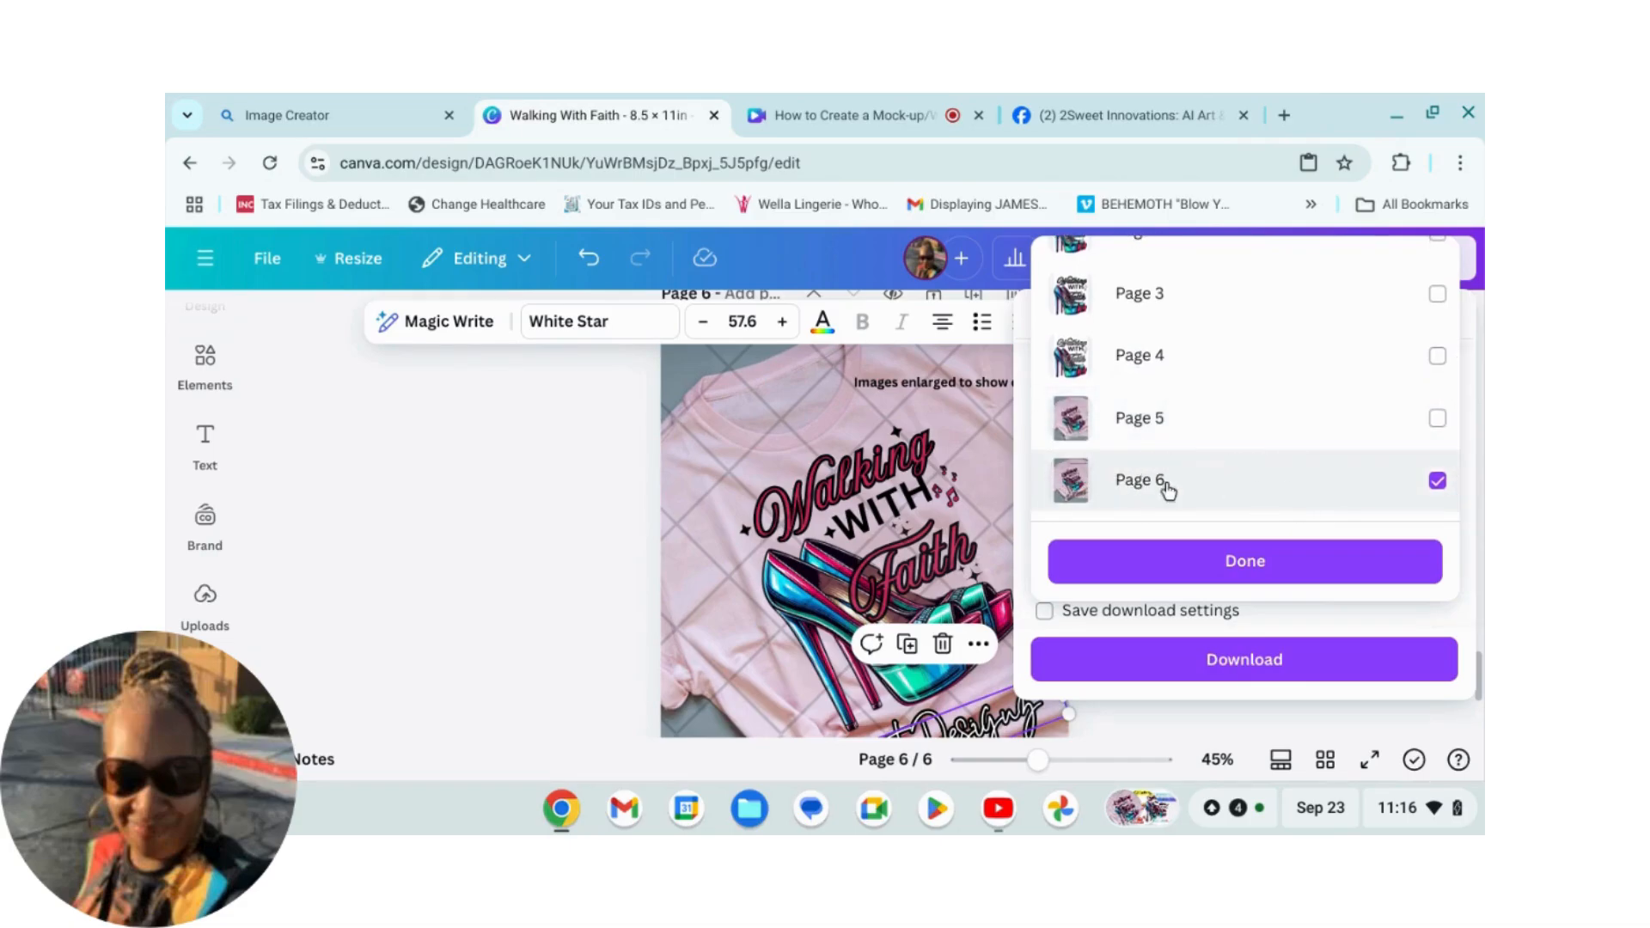
left_click(1229, 563)
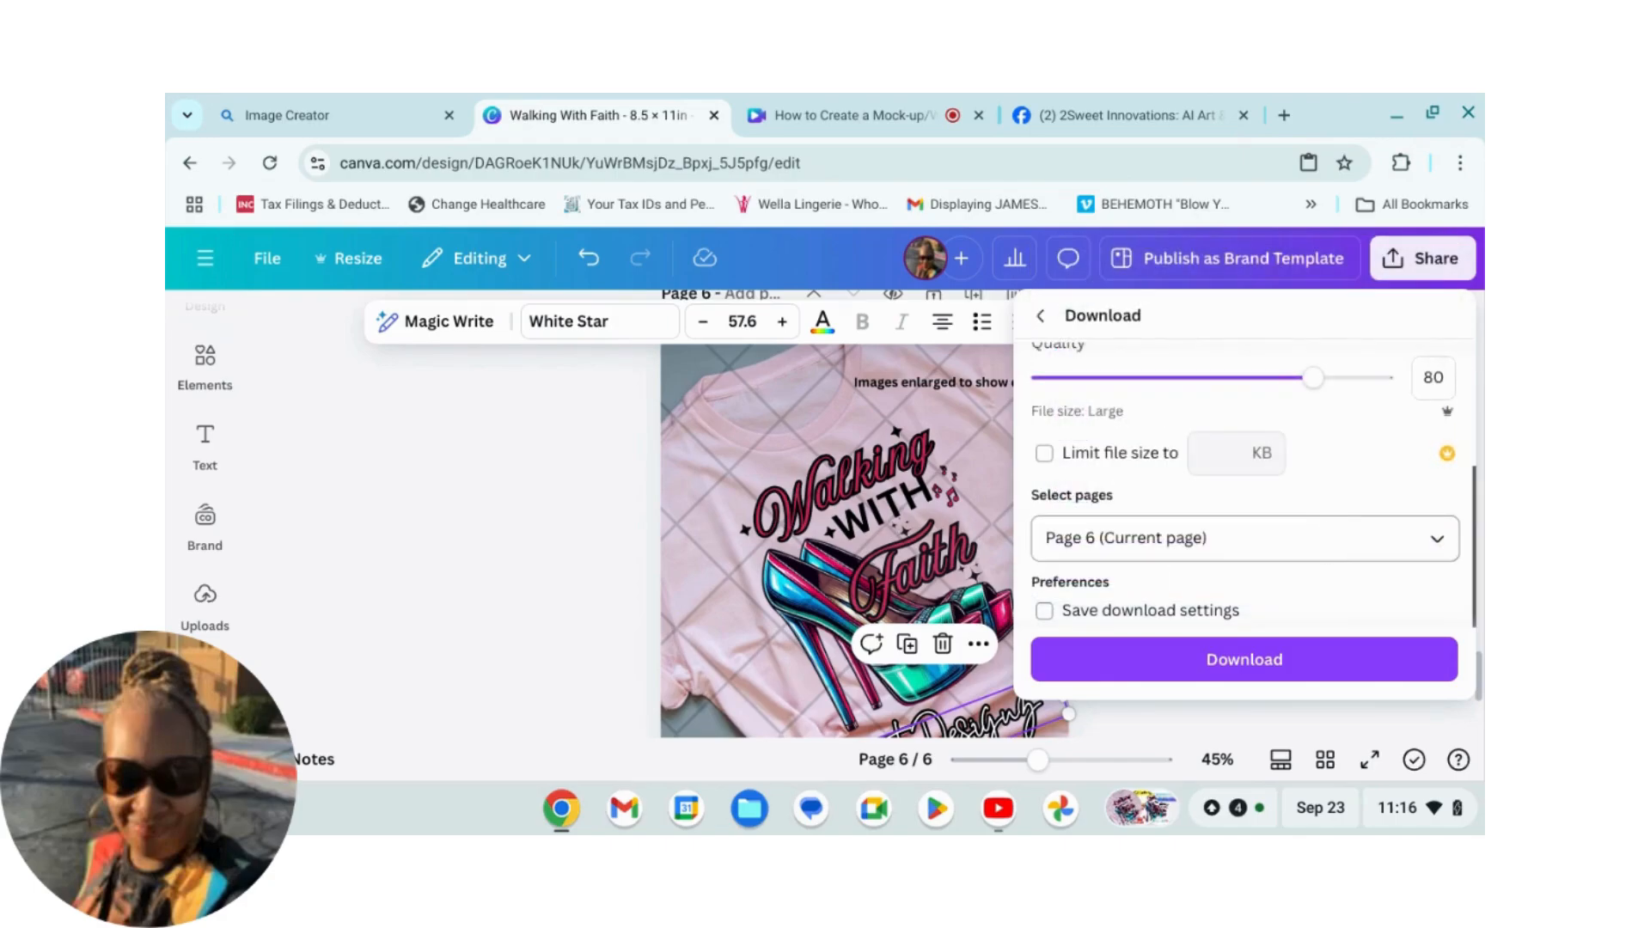
left_click(1262, 668)
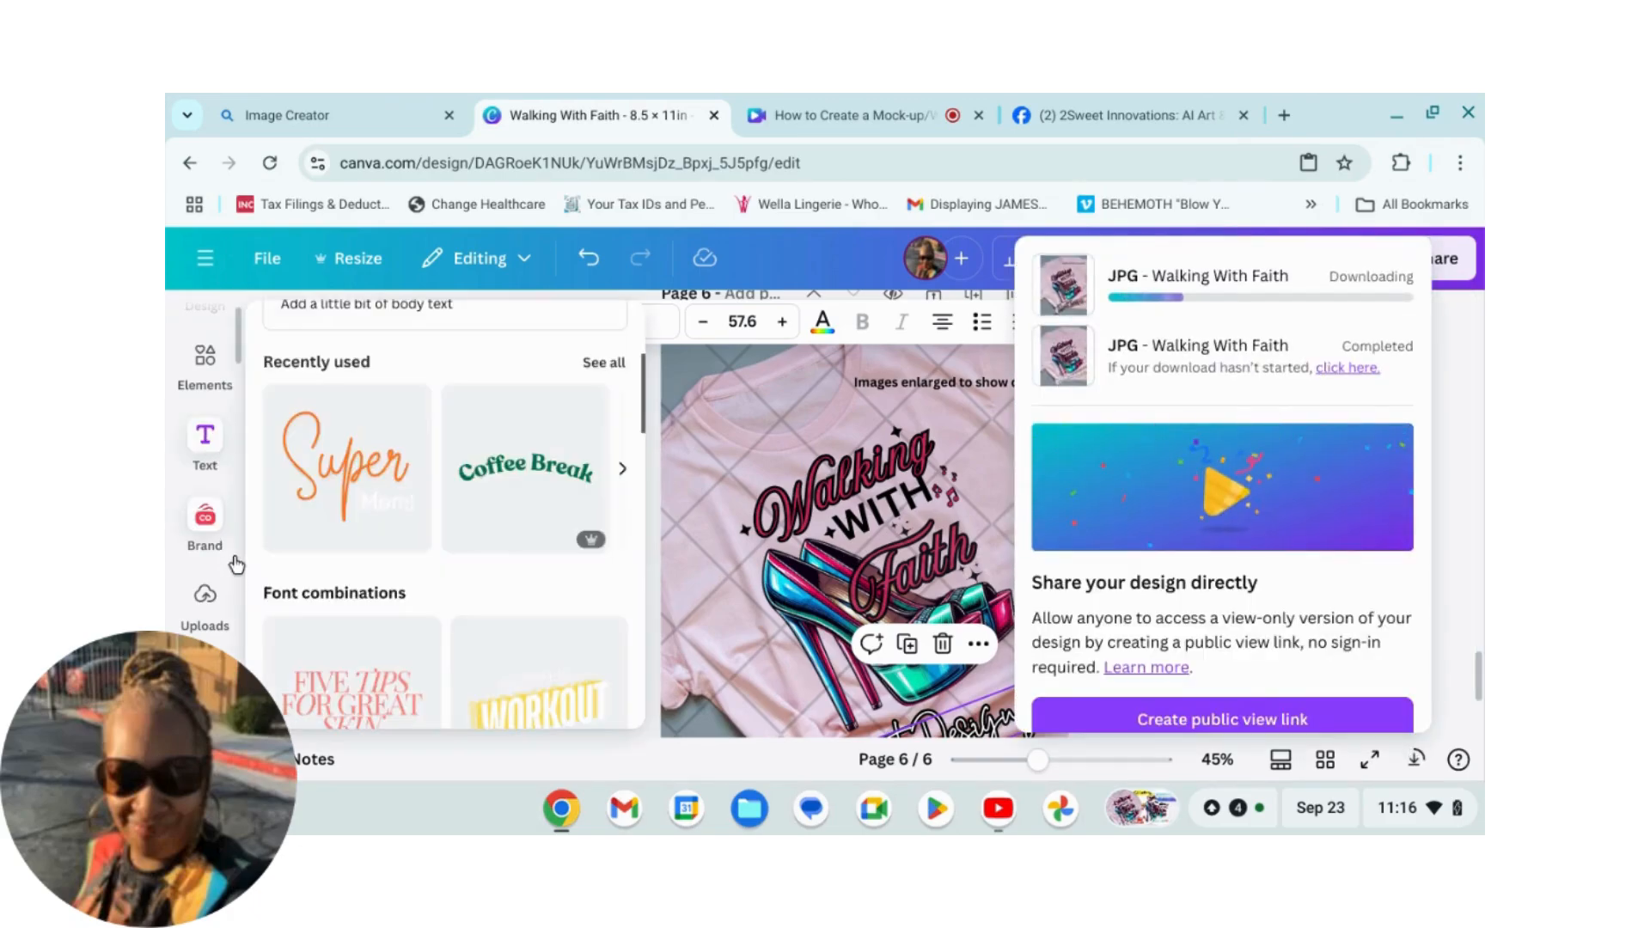
Step: Open the downloaded Walking With Faith (1).jpg from the Downloads folder to check it, then close the viewer
left_click(211, 517)
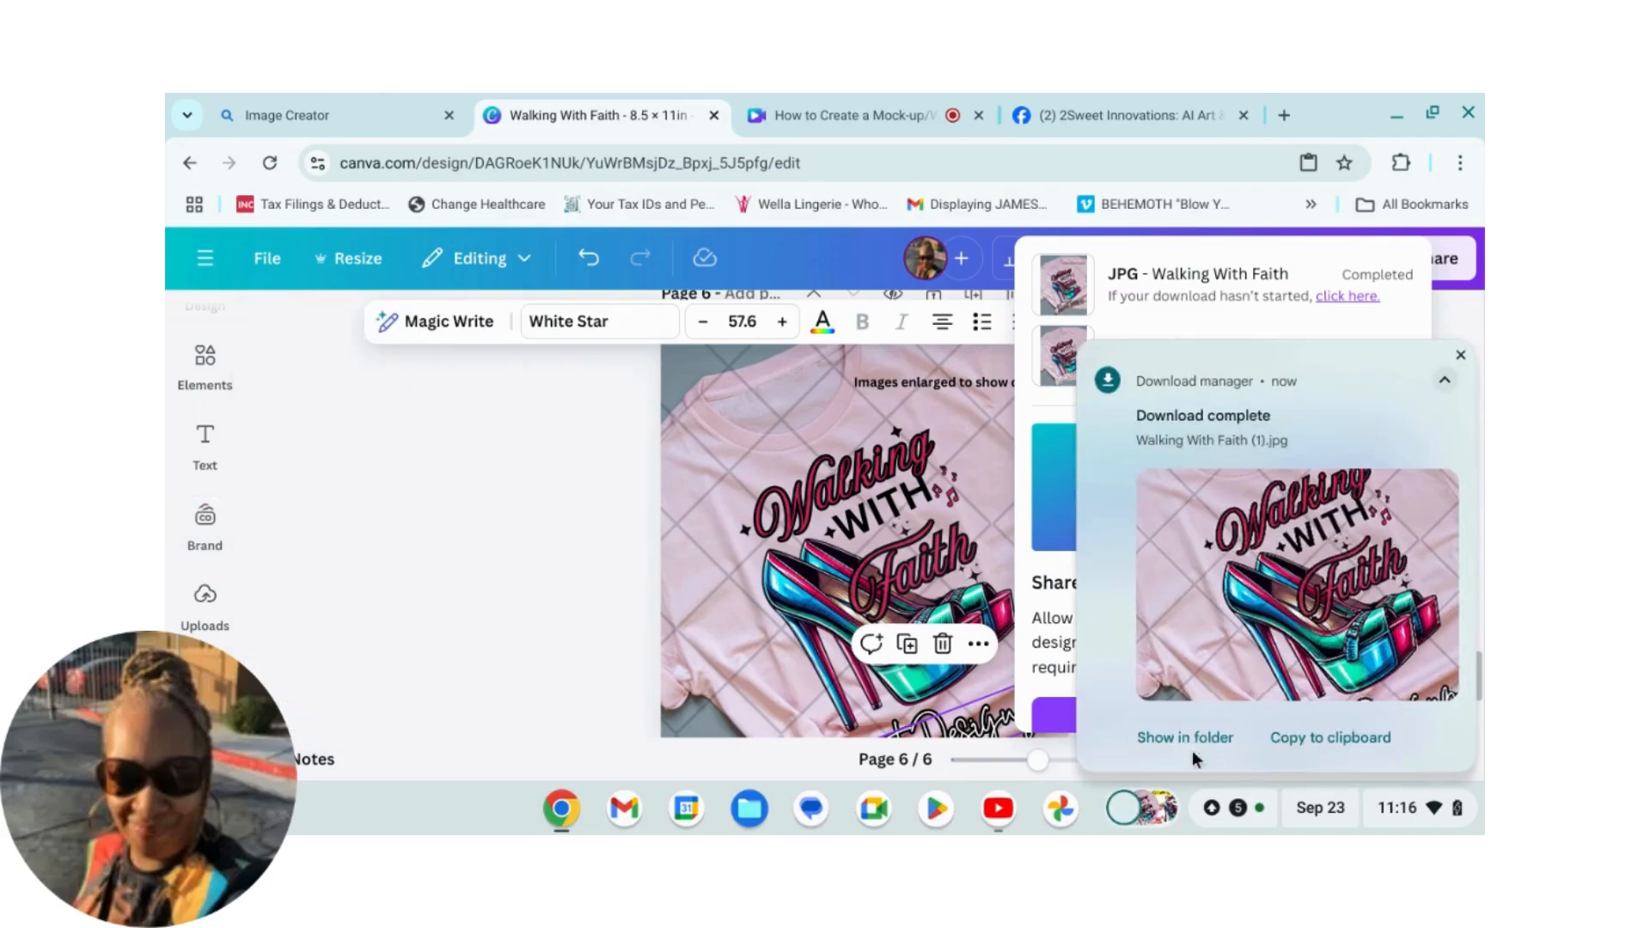
left_click(1178, 739)
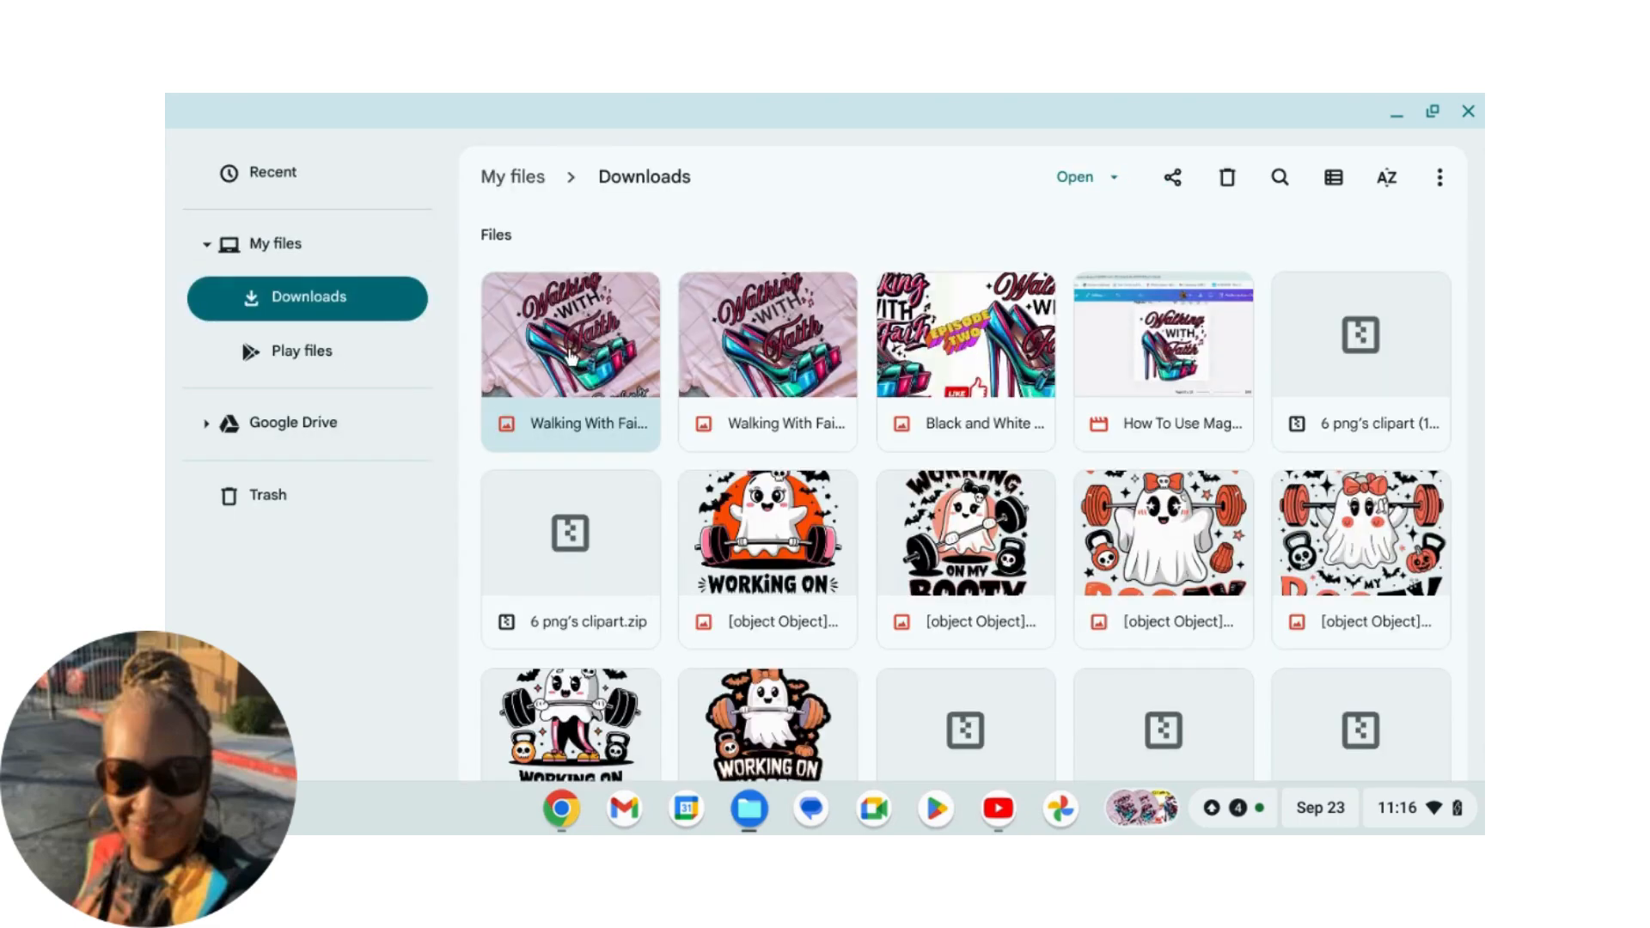
double_click(571, 352)
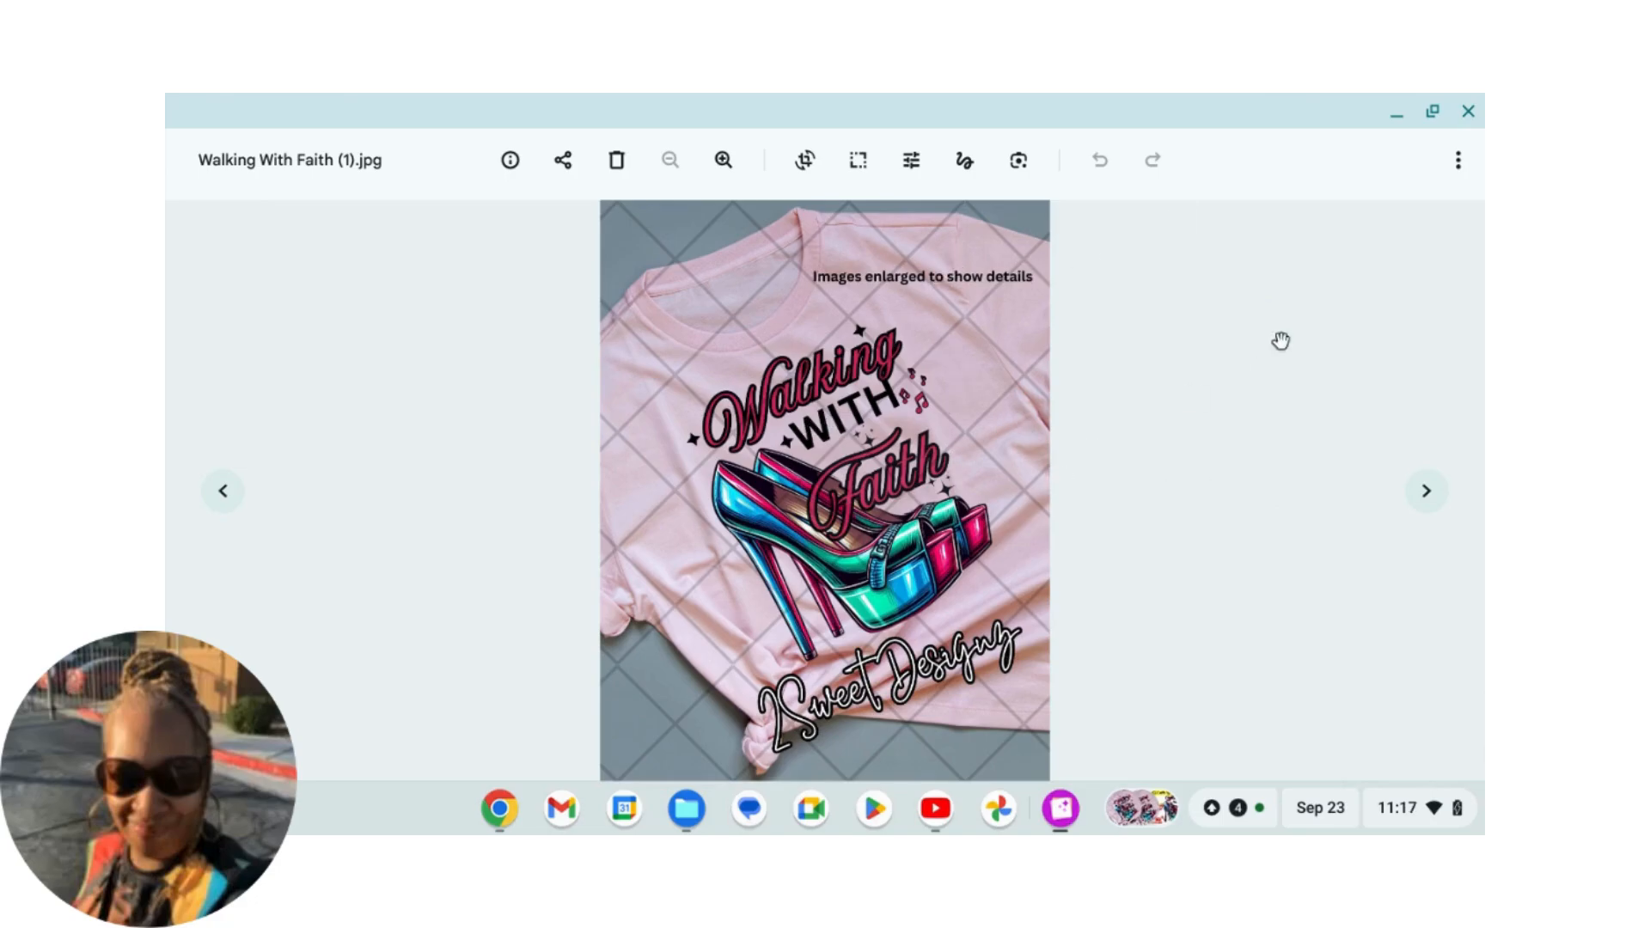
left_click(1469, 112)
left_click(1470, 112)
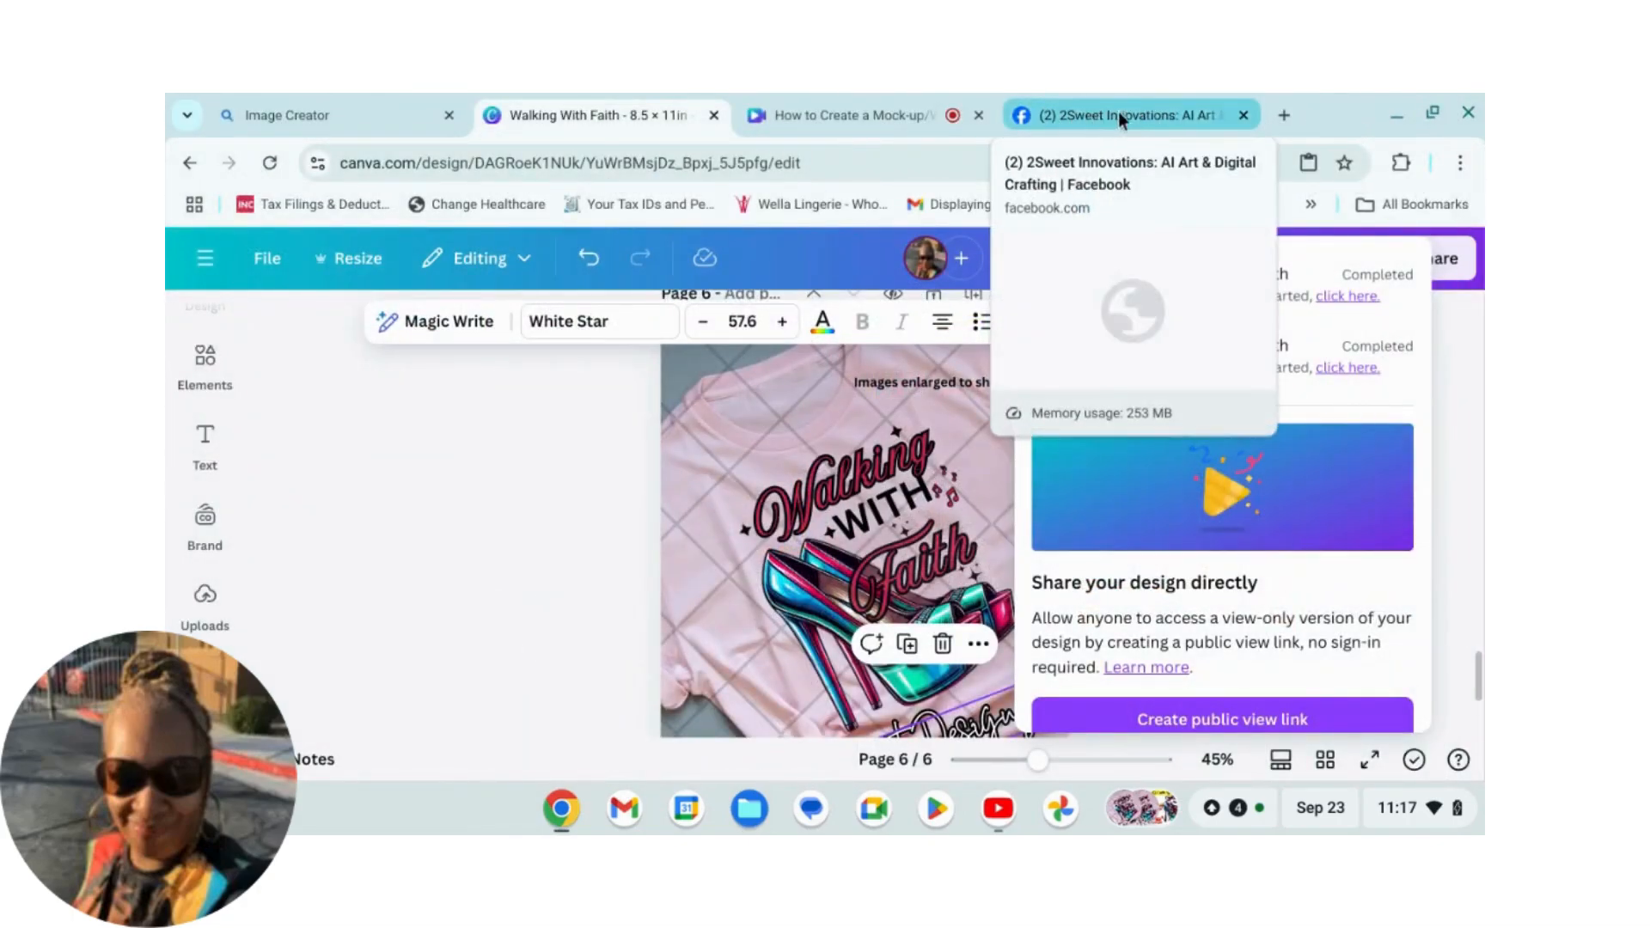
Step: Deselect the caption, switch to the 2Sweet Innovations Facebook group tab and browse through the group's feed
left_click(582, 409)
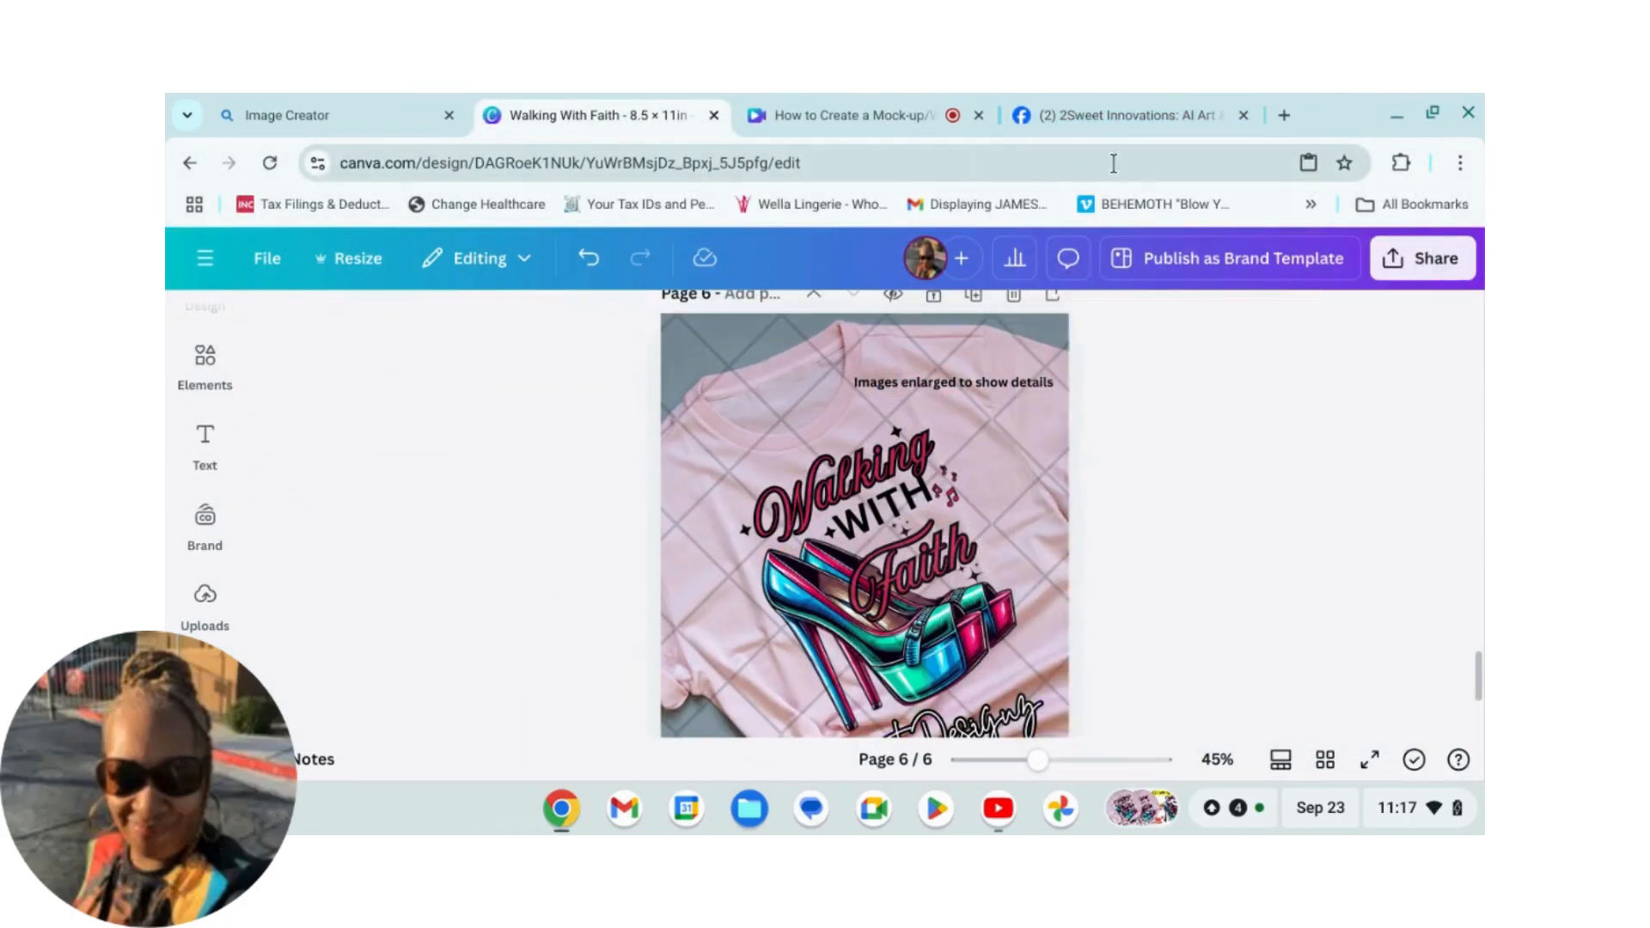
left_click(1119, 120)
scroll(1035, 413, "up", 20)
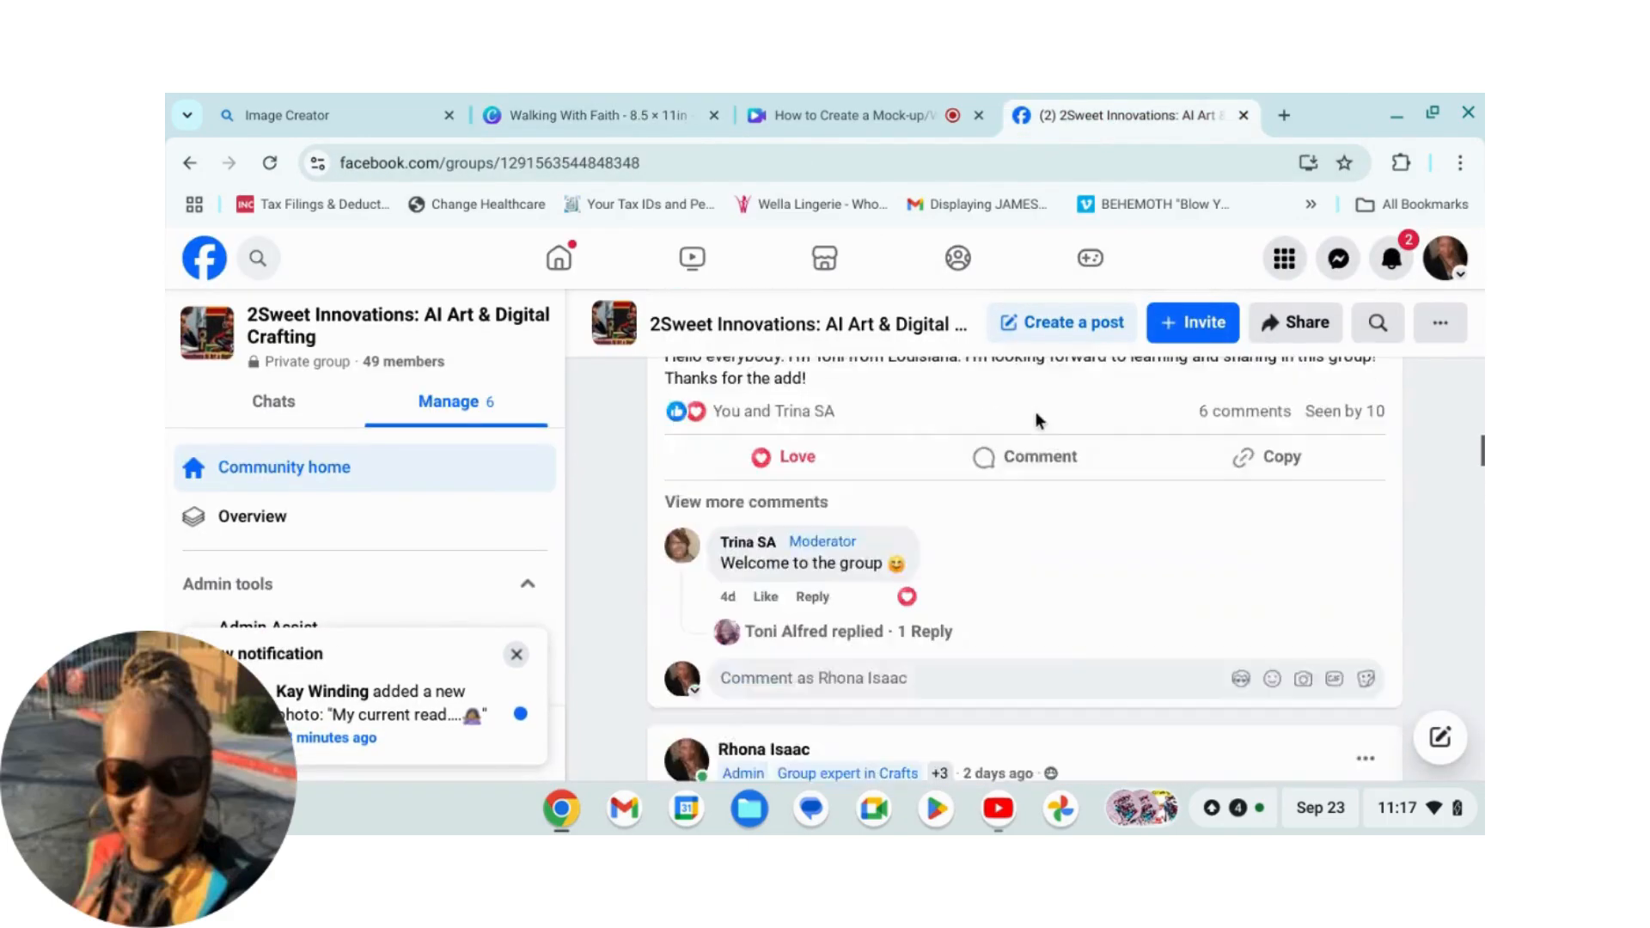
scroll(1075, 418, "up", 15)
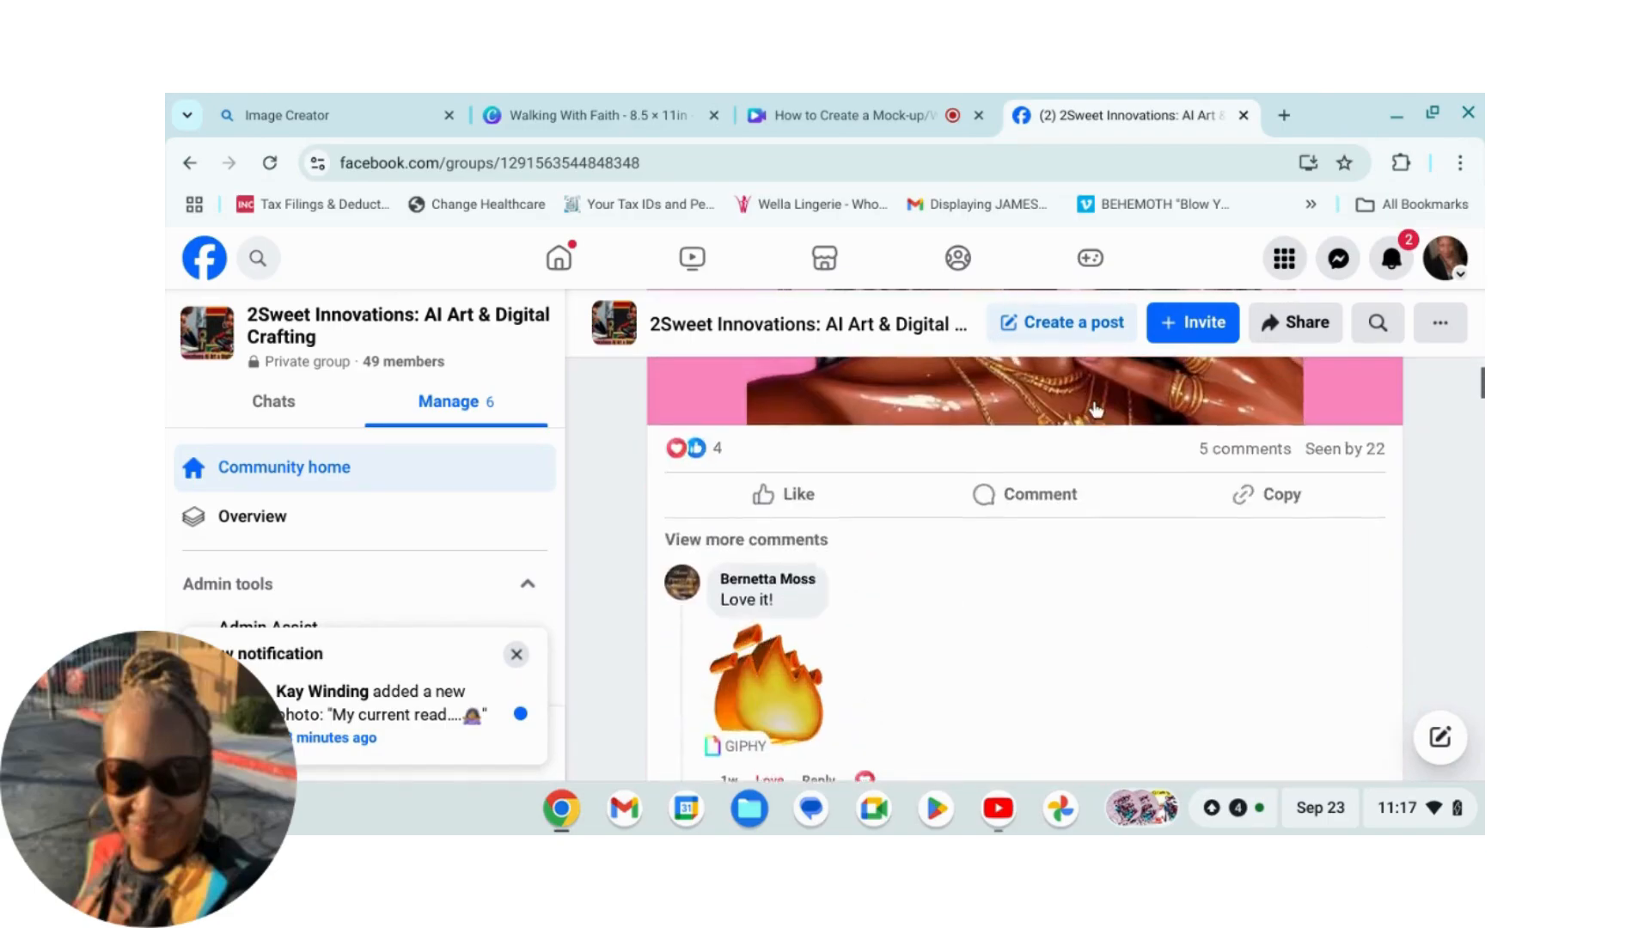
scroll(1151, 456, "up", 15)
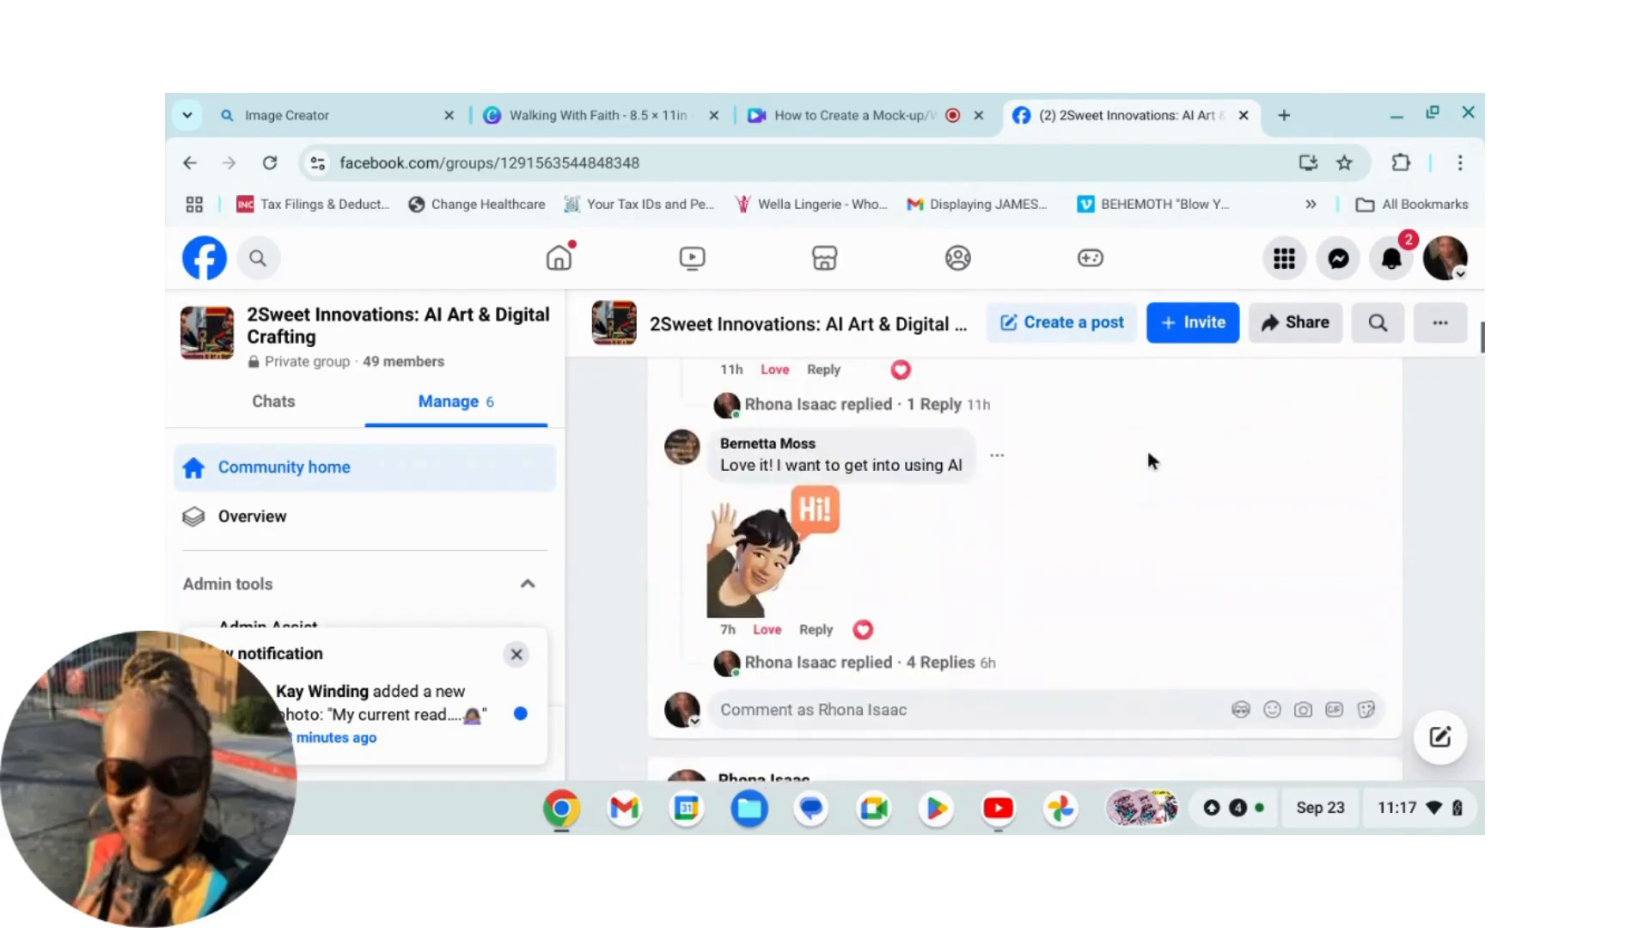
scroll(1150, 439, "up", 20)
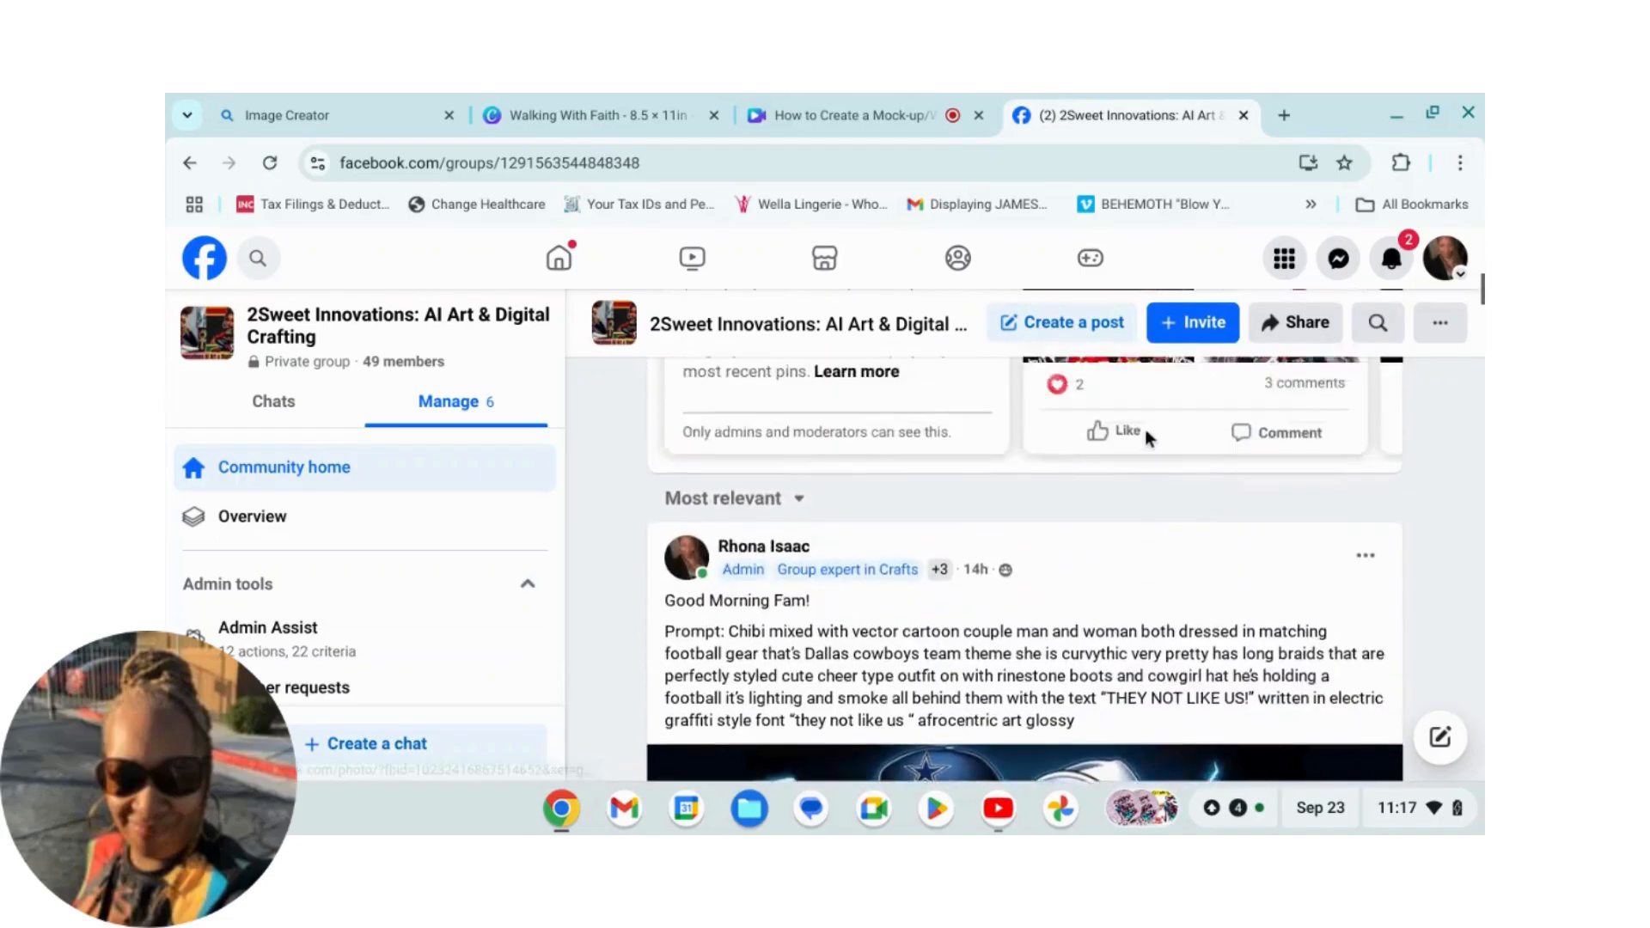
scroll(1166, 435, "up", 3)
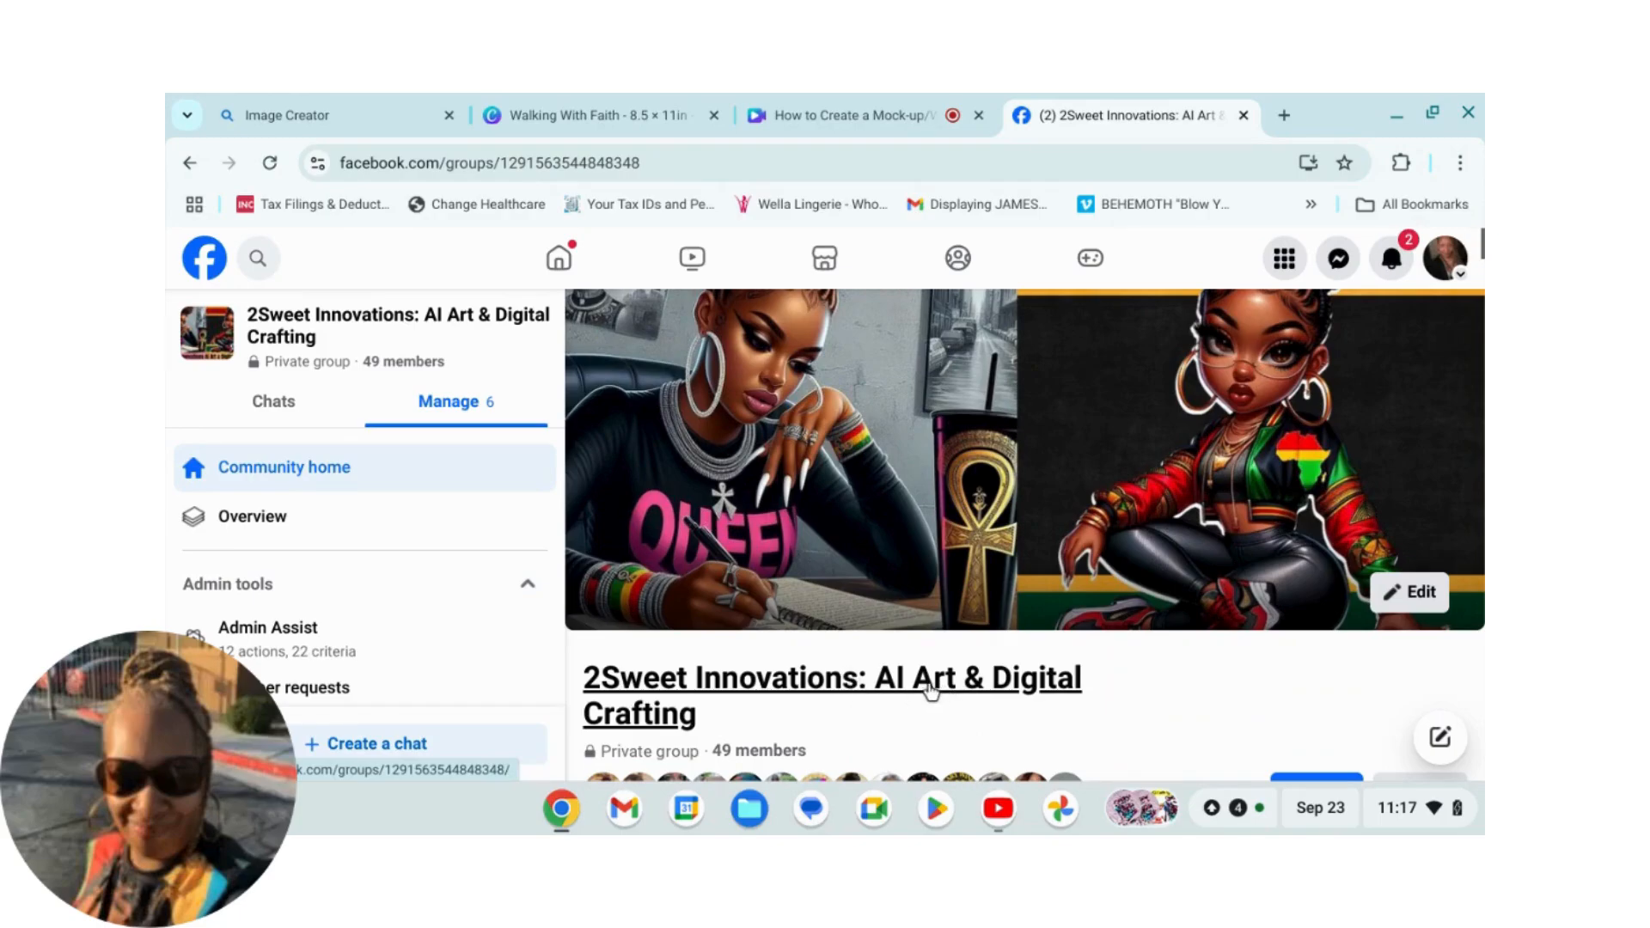
scroll(1176, 604, "down", 2)
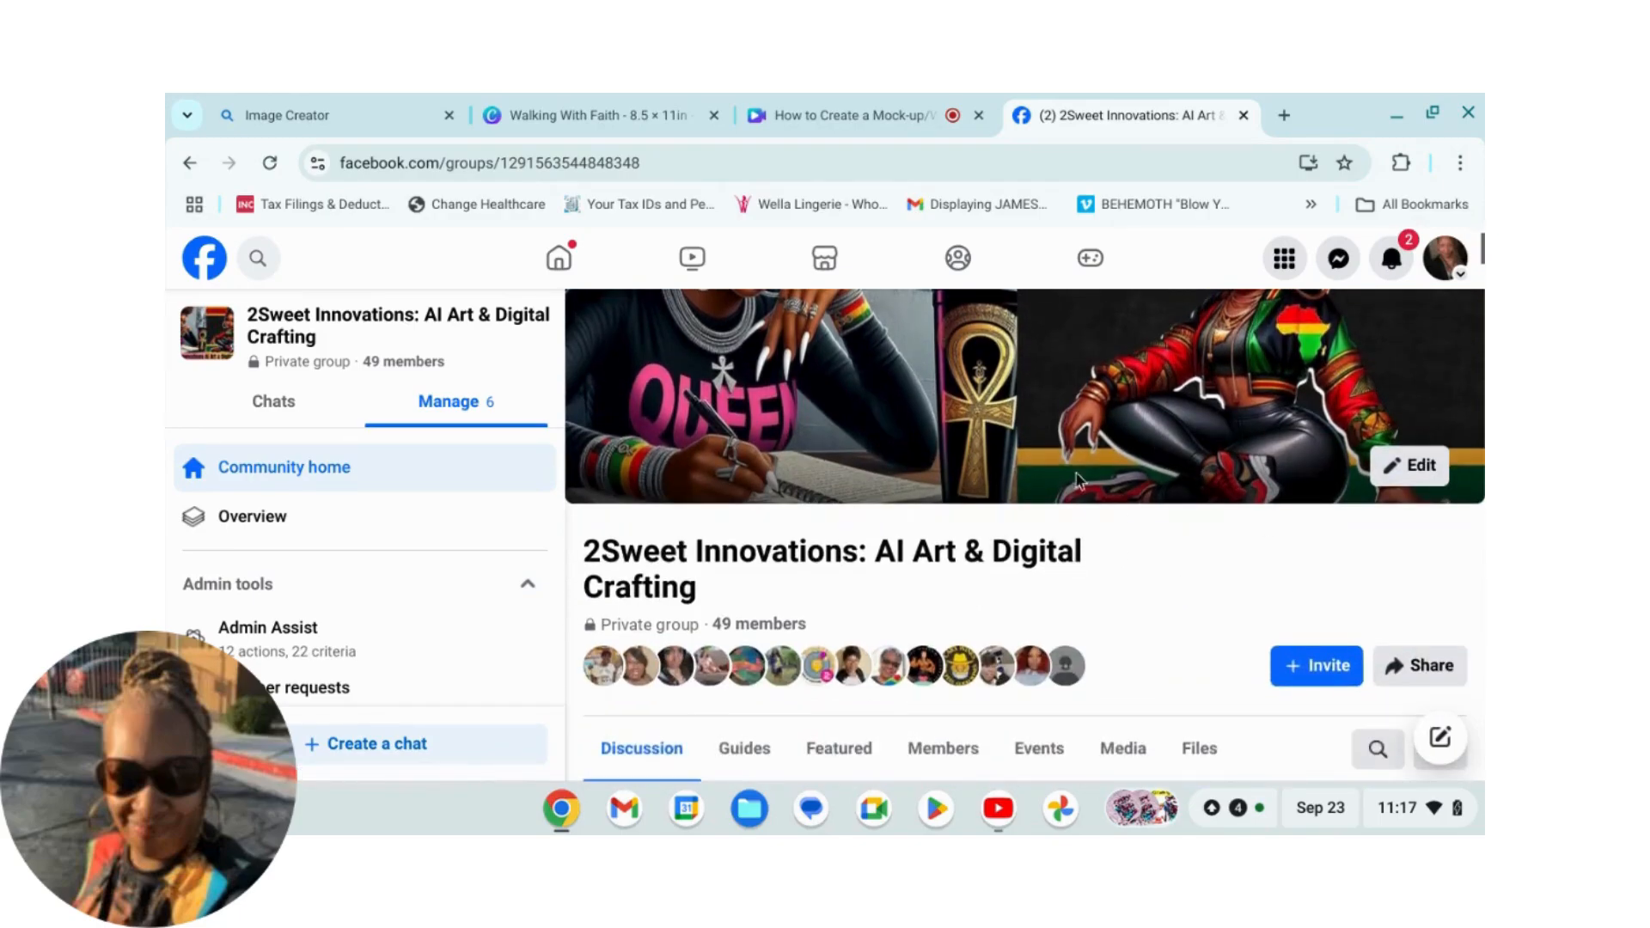
scroll(1150, 575, "down", 5)
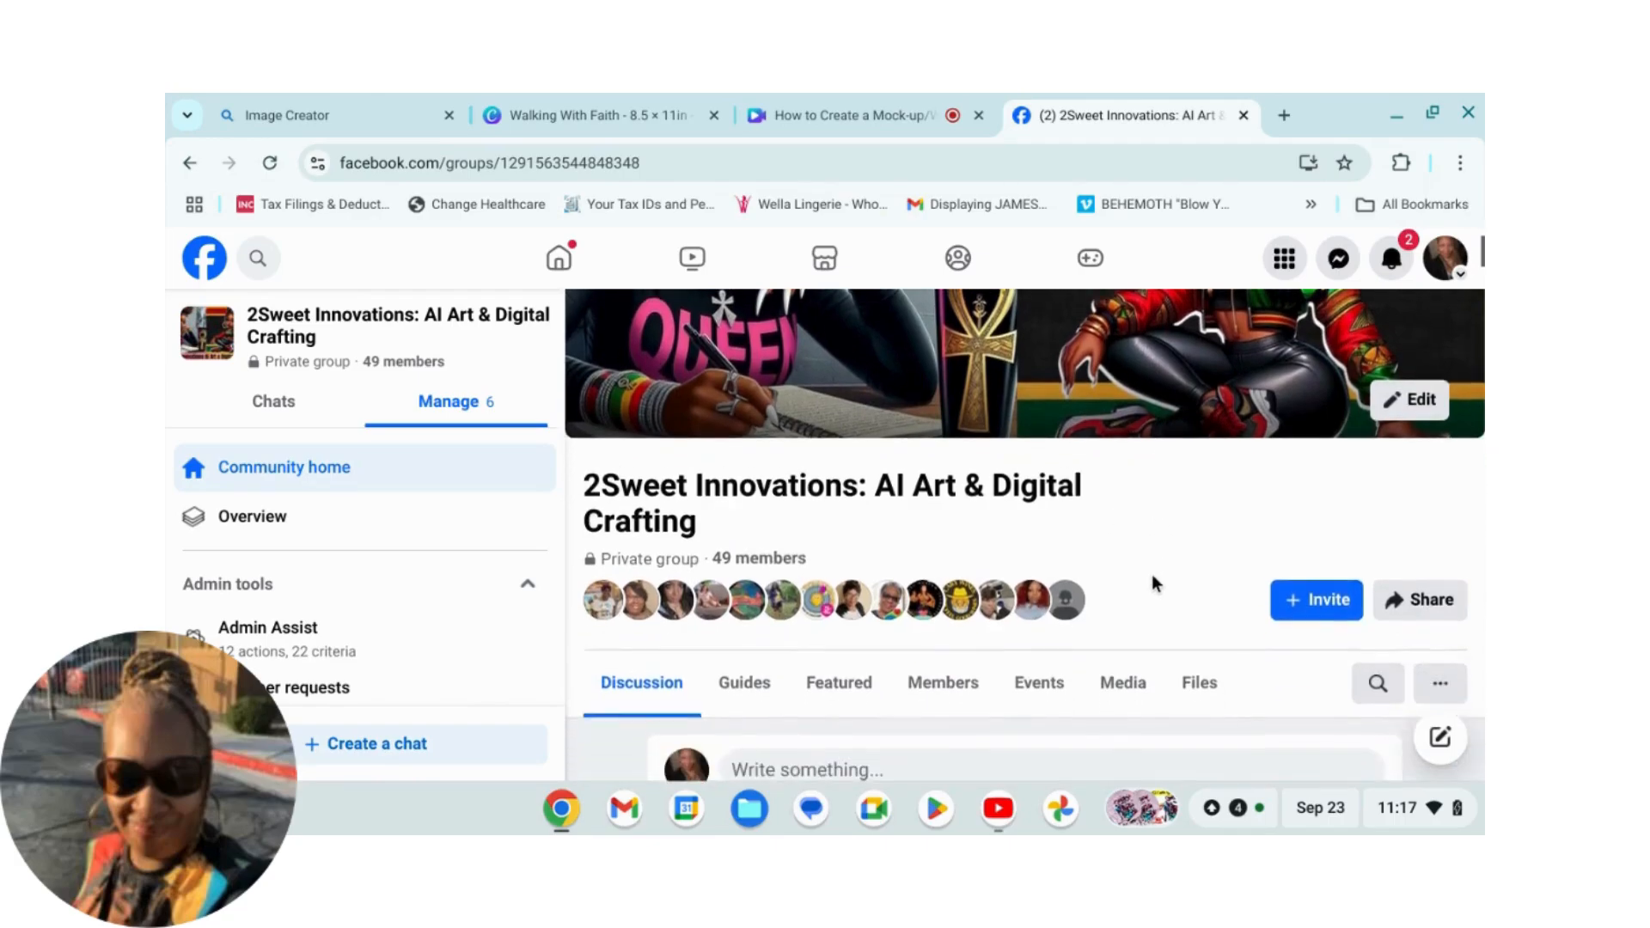
scroll(1148, 576, "down", 6)
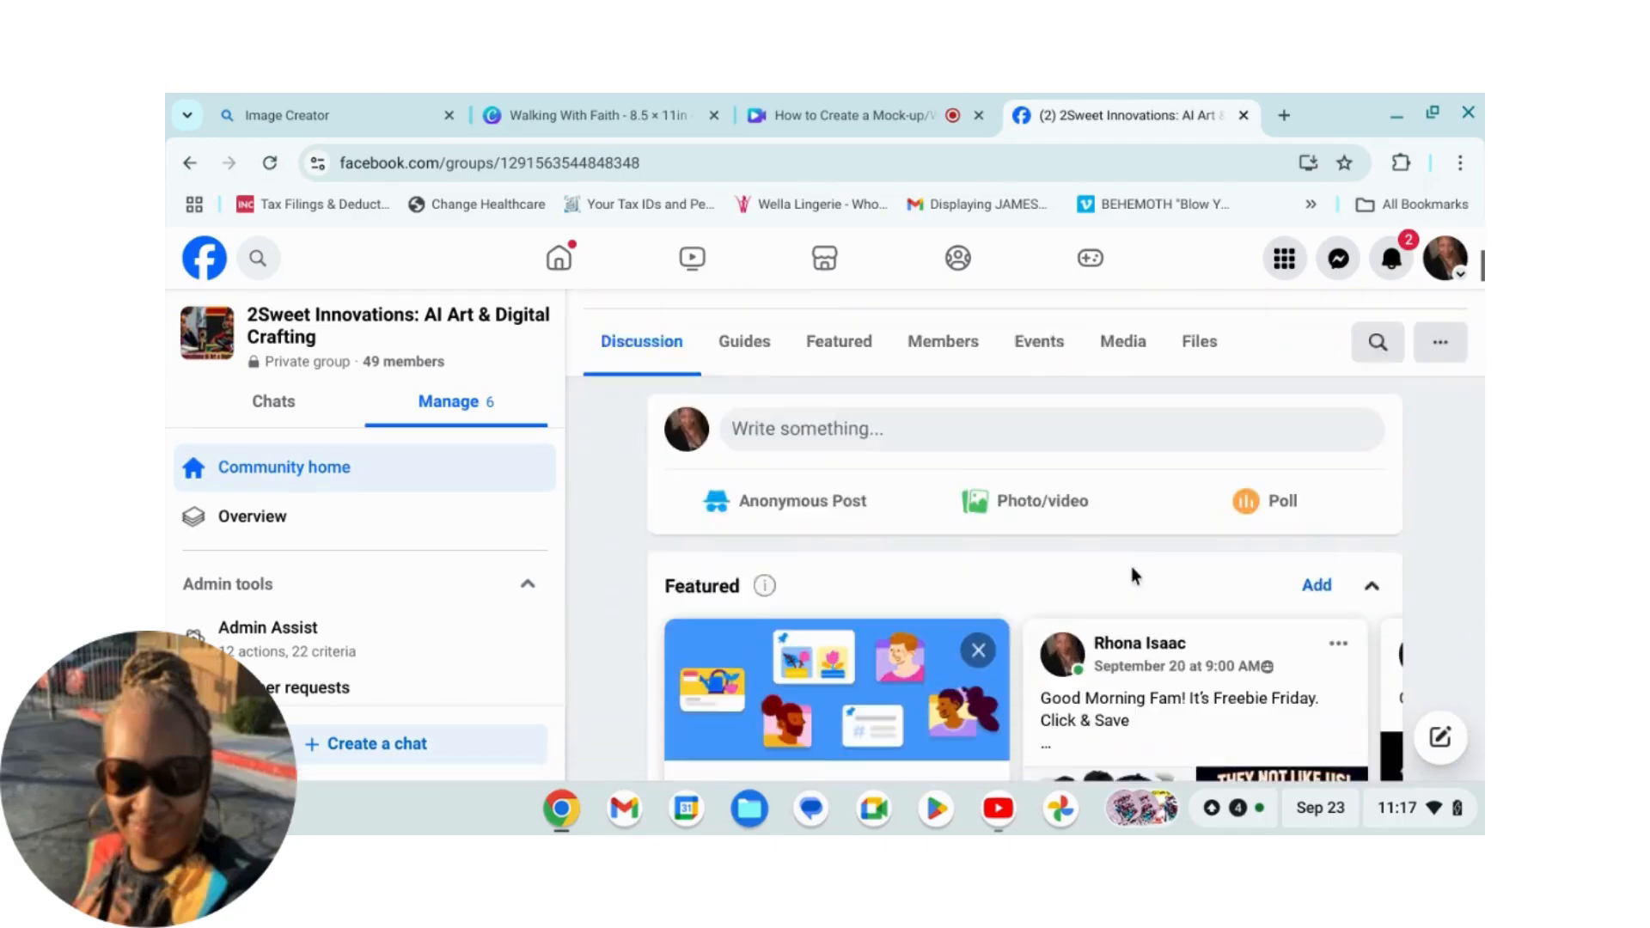
scroll(1095, 585, "down", 15)
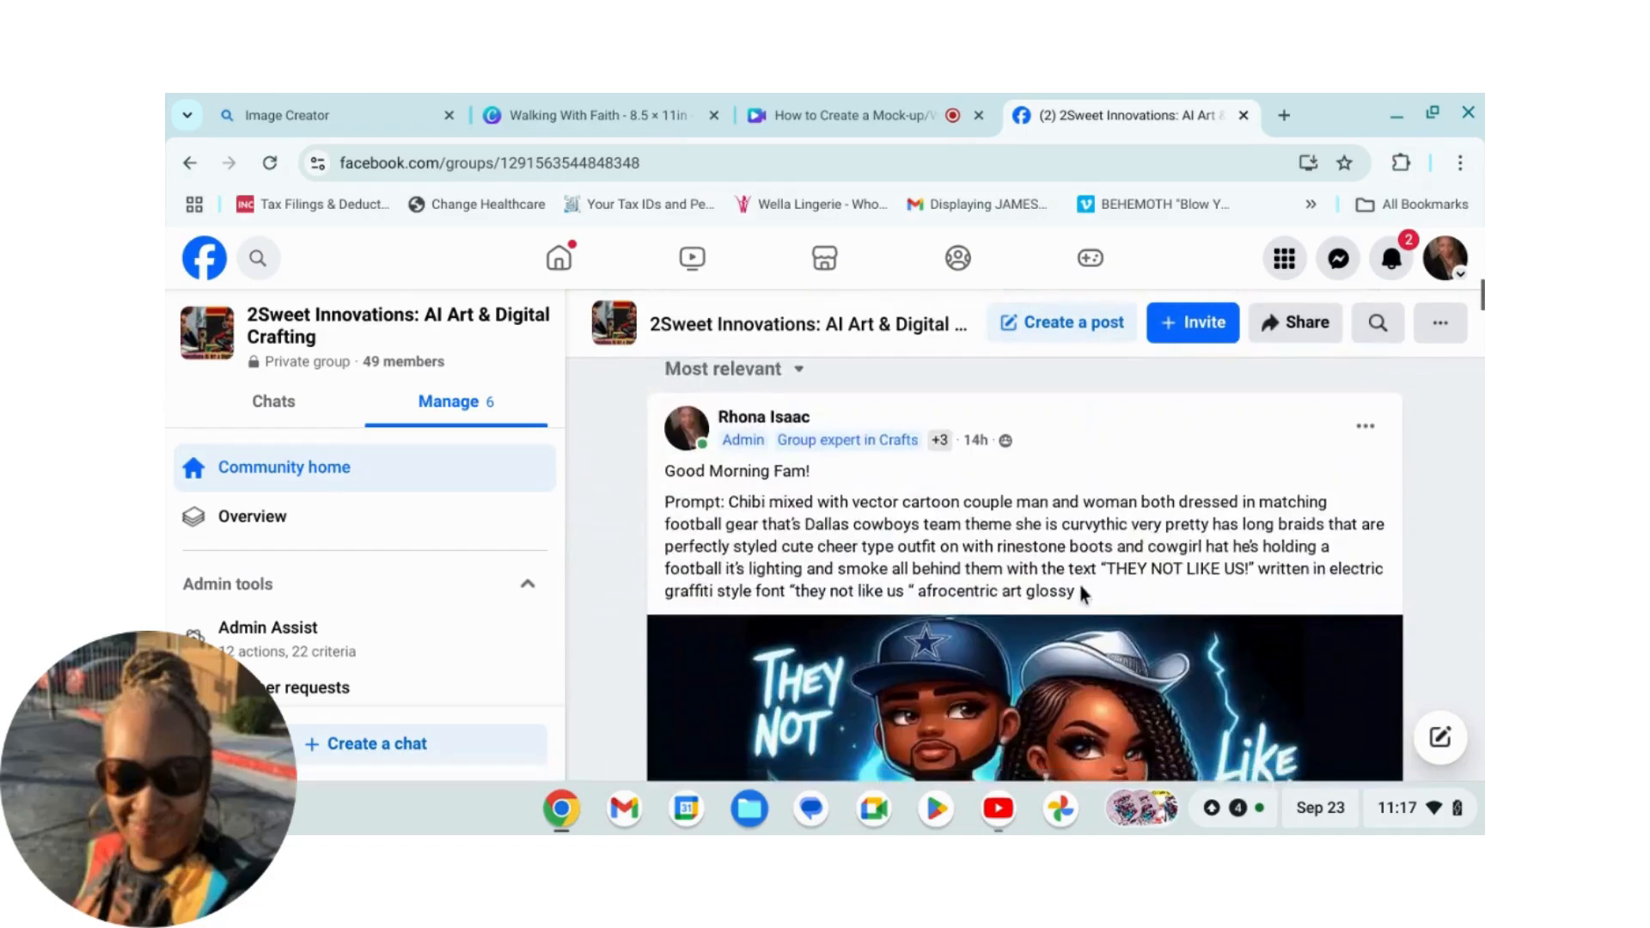
scroll(1036, 600, "down", 12)
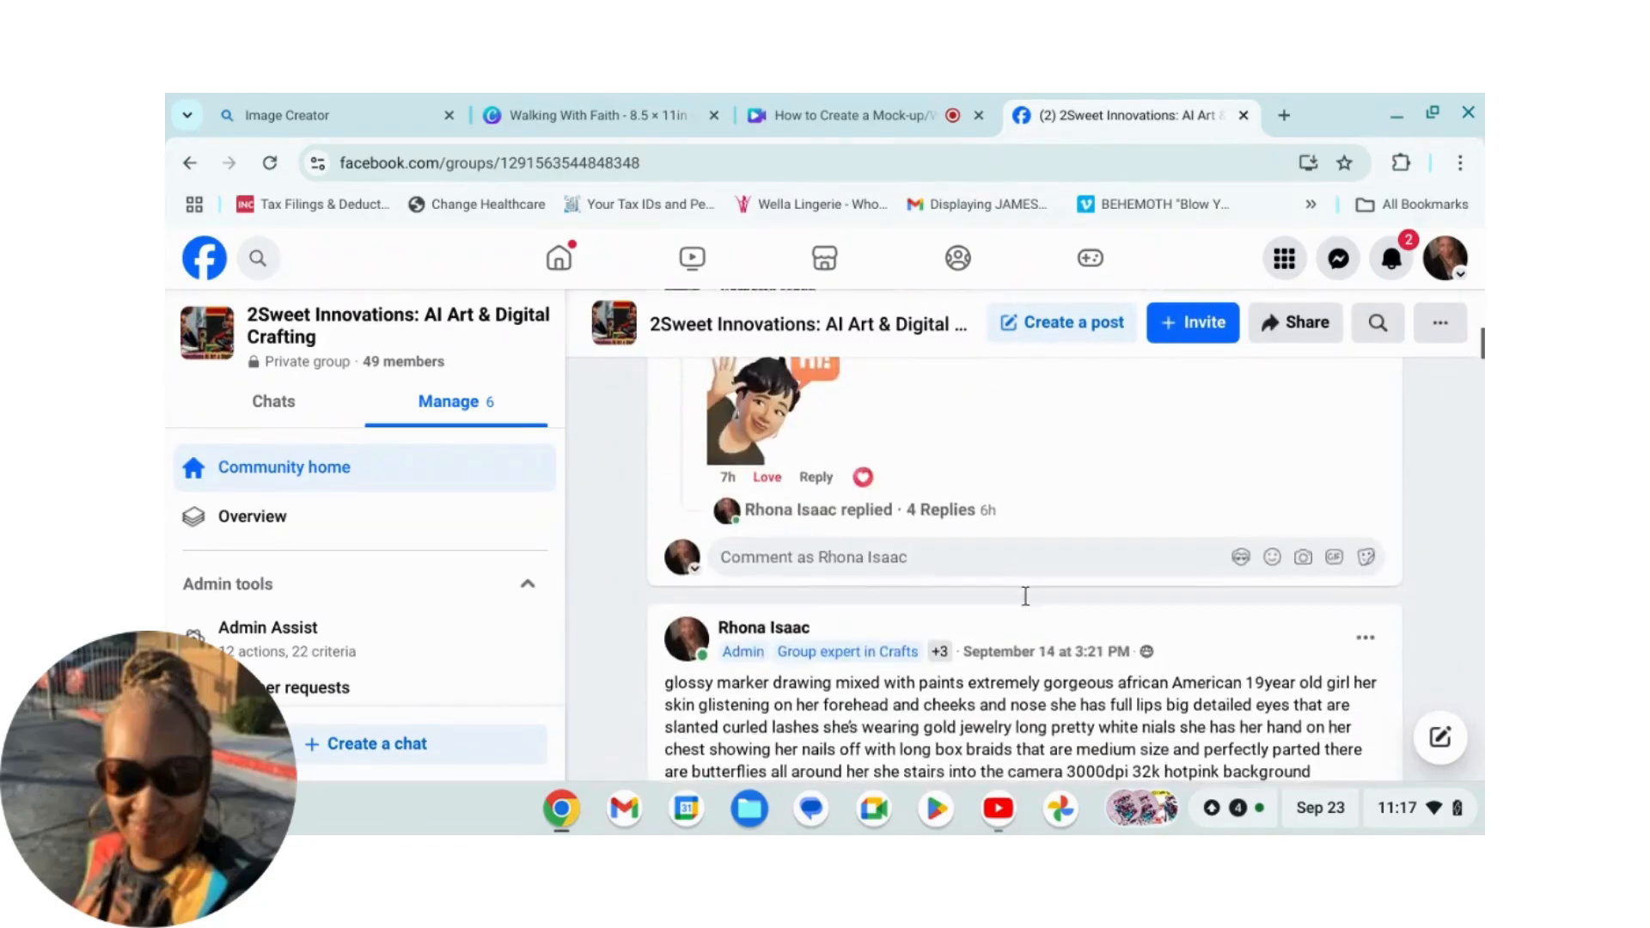
scroll(1027, 602, "down", 15)
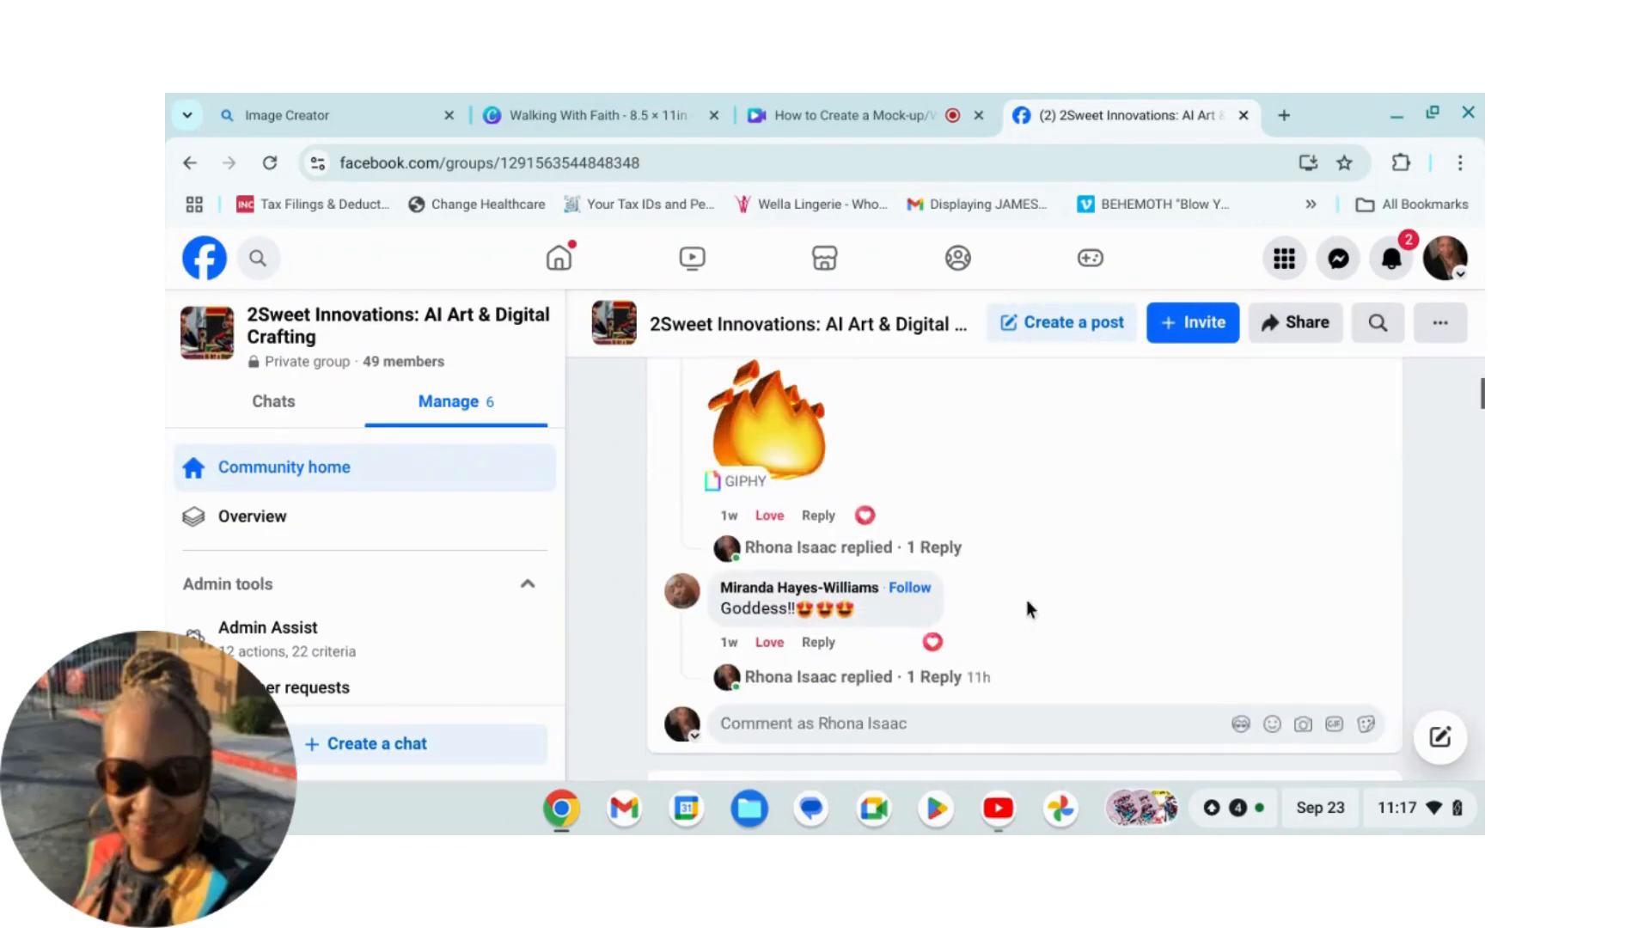
scroll(1013, 619, "down", 15)
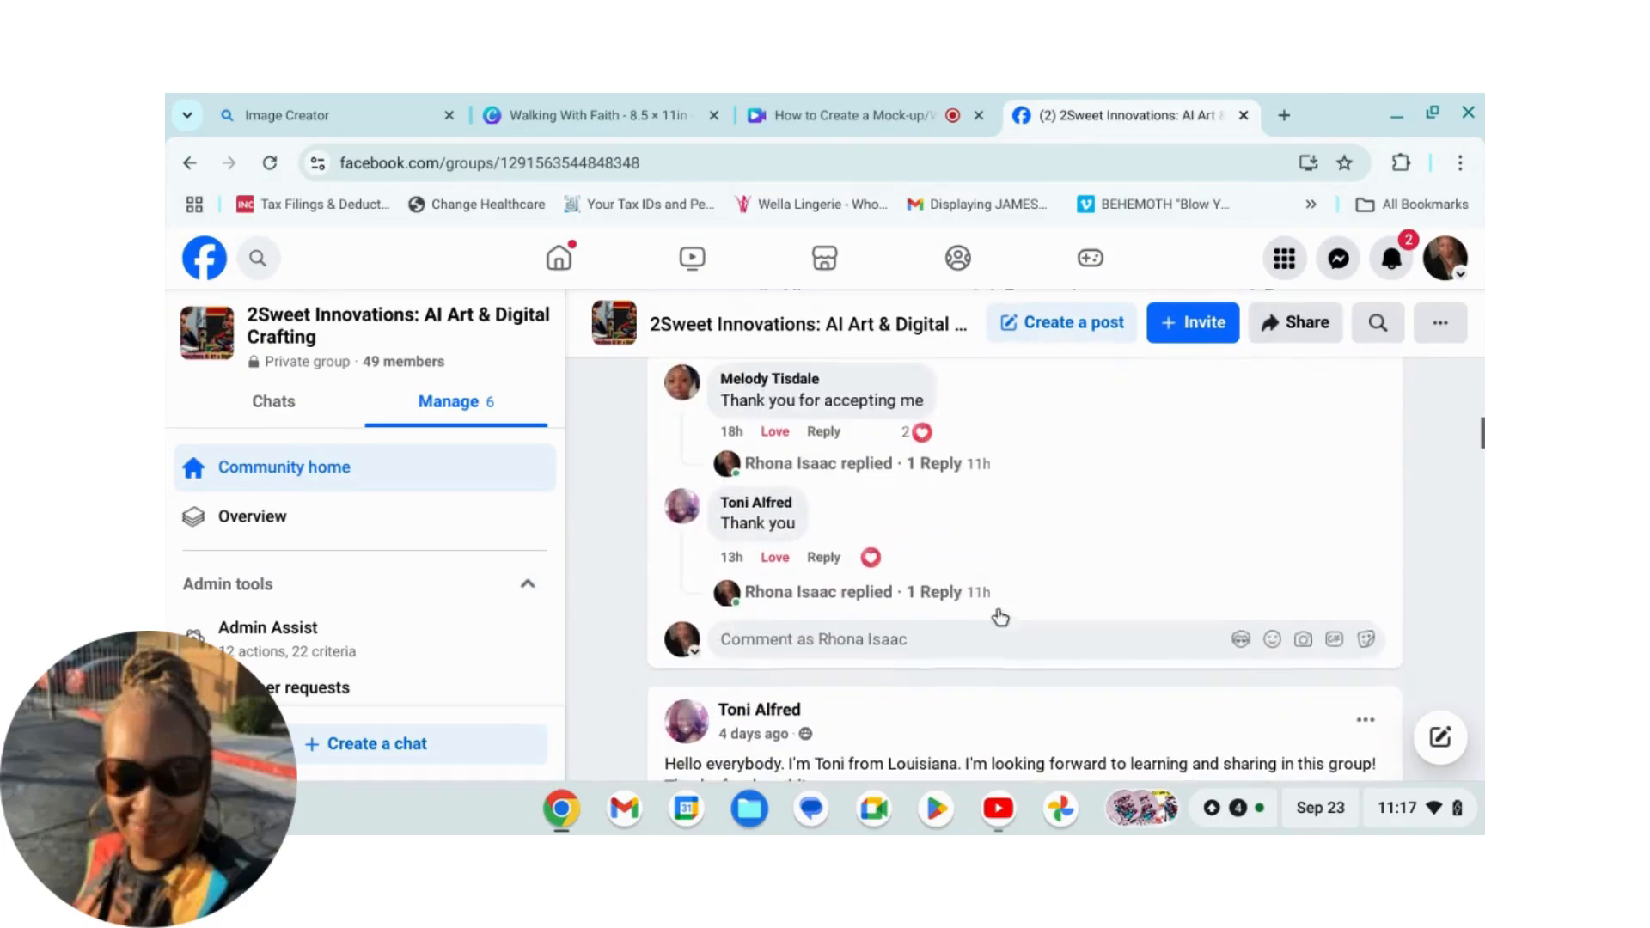
scroll(988, 617, "down", 15)
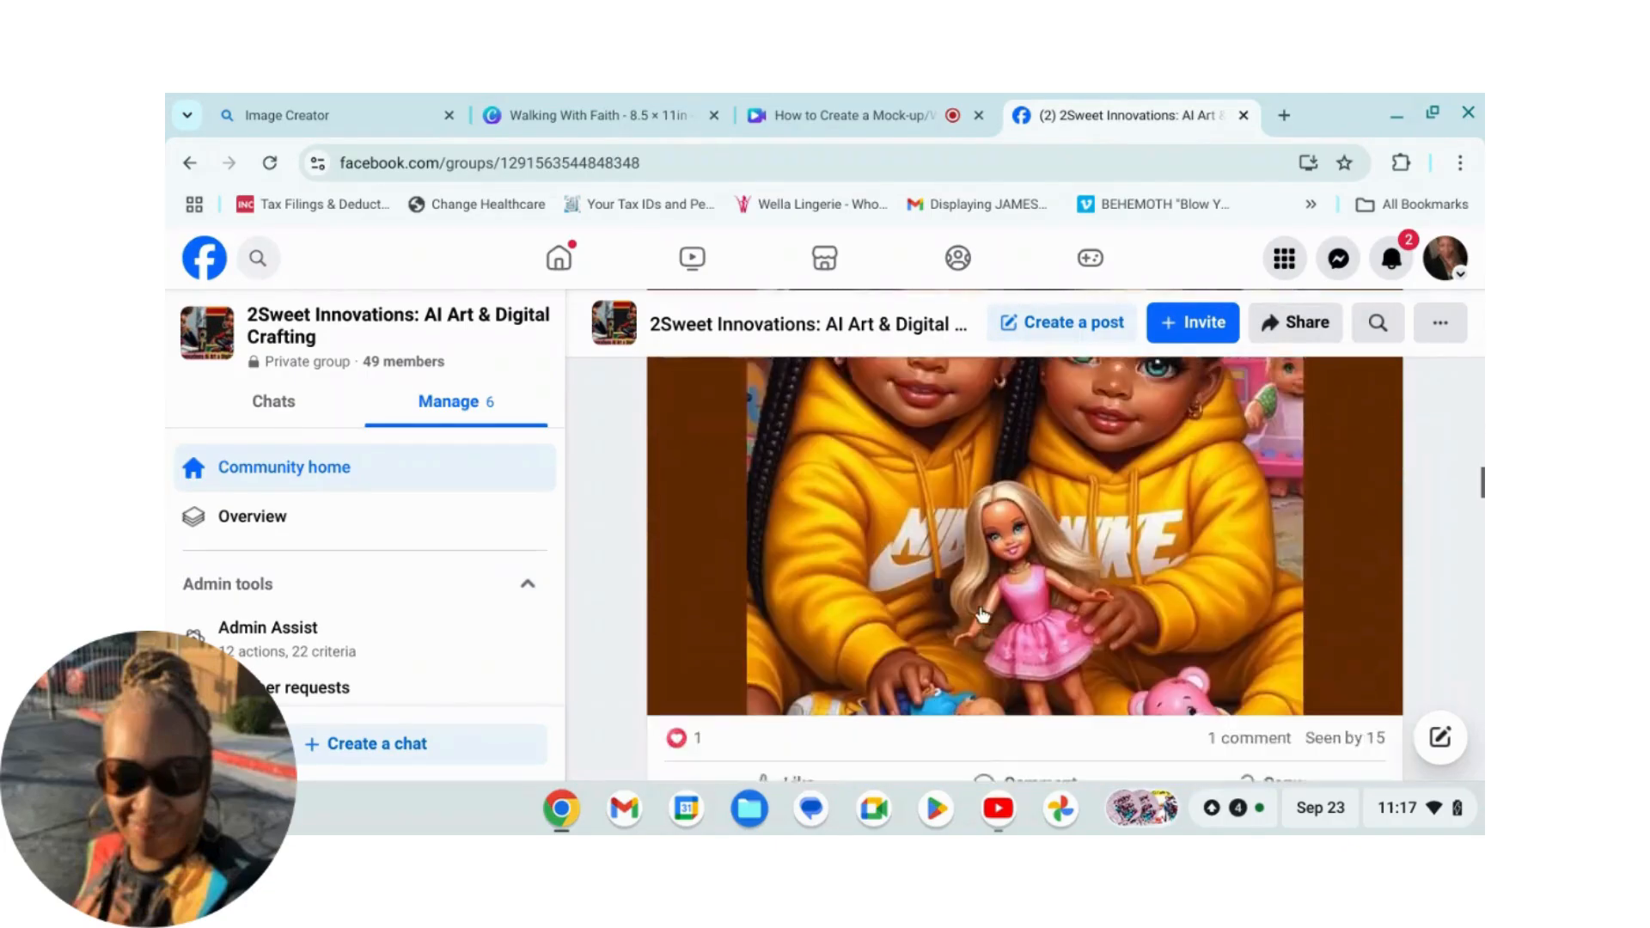
scroll(980, 621, "down", 15)
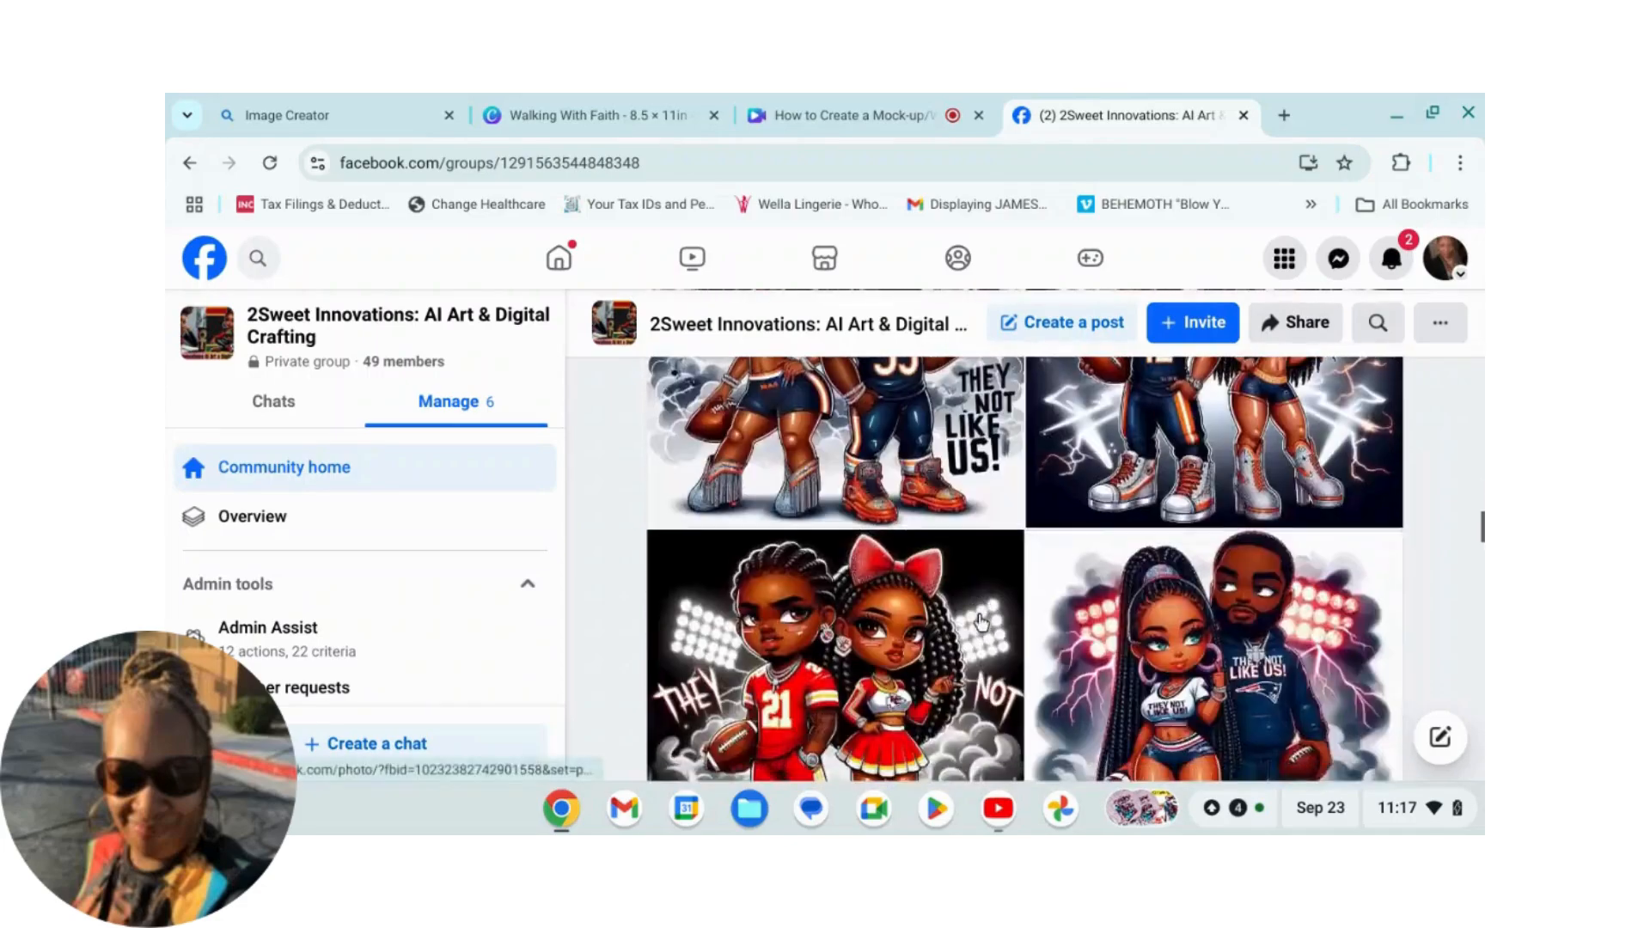
scroll(972, 628, "down", 15)
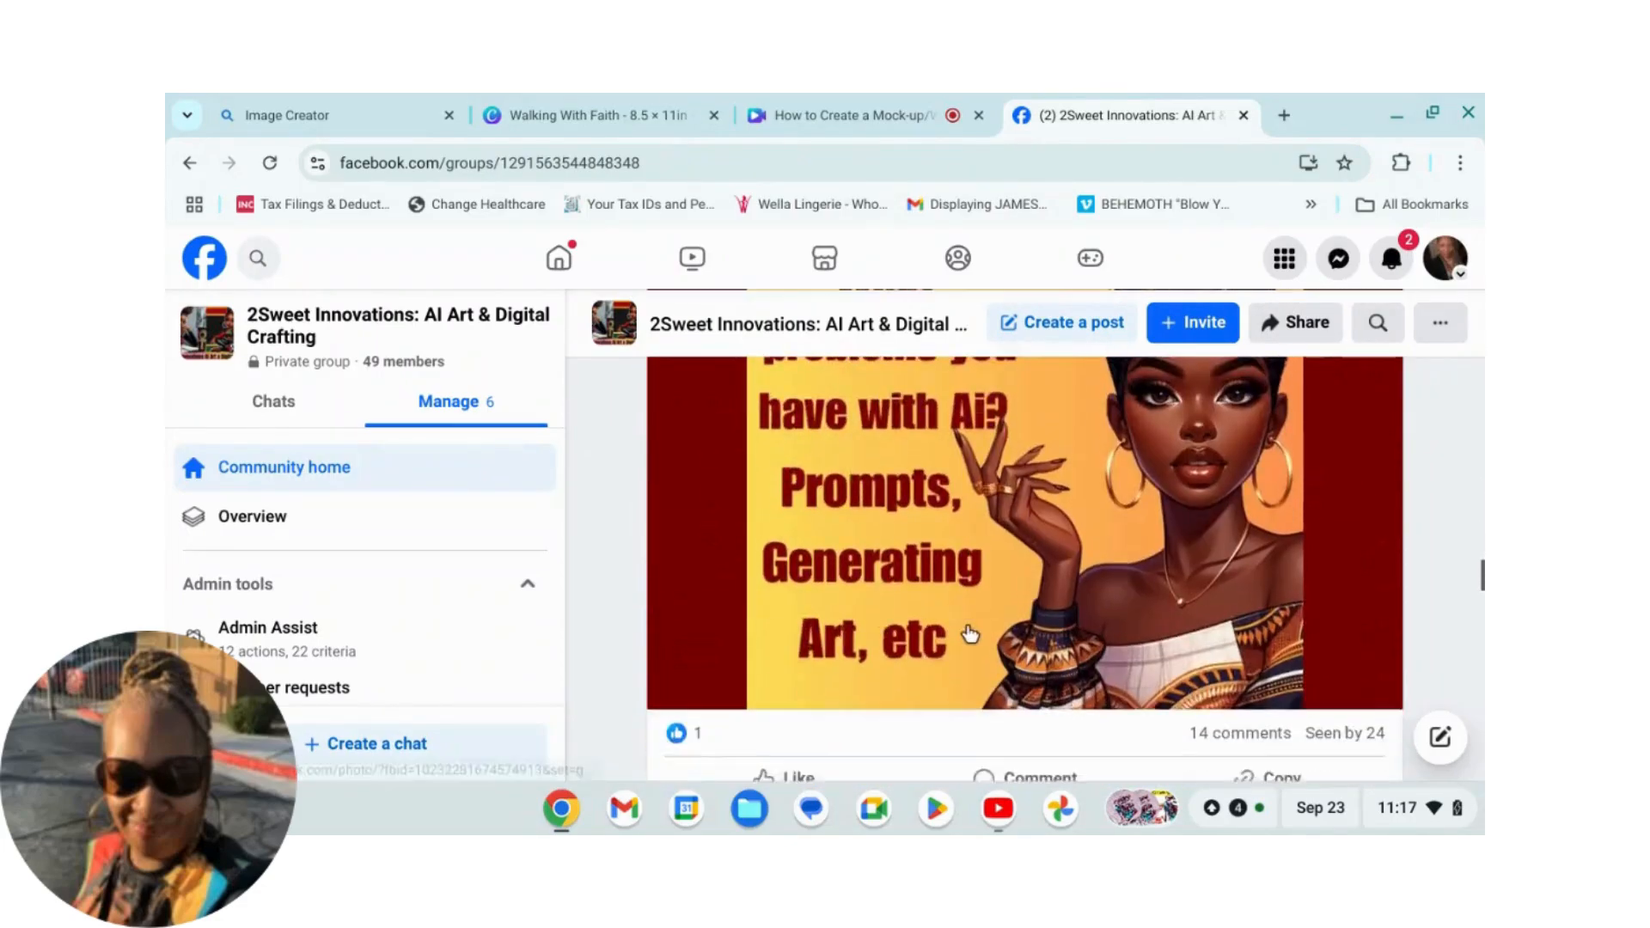
Step: Scroll further down through the group's feed posts, then switch to the How to Create a Mock-up browser tab
scroll(982, 609, "down", 10)
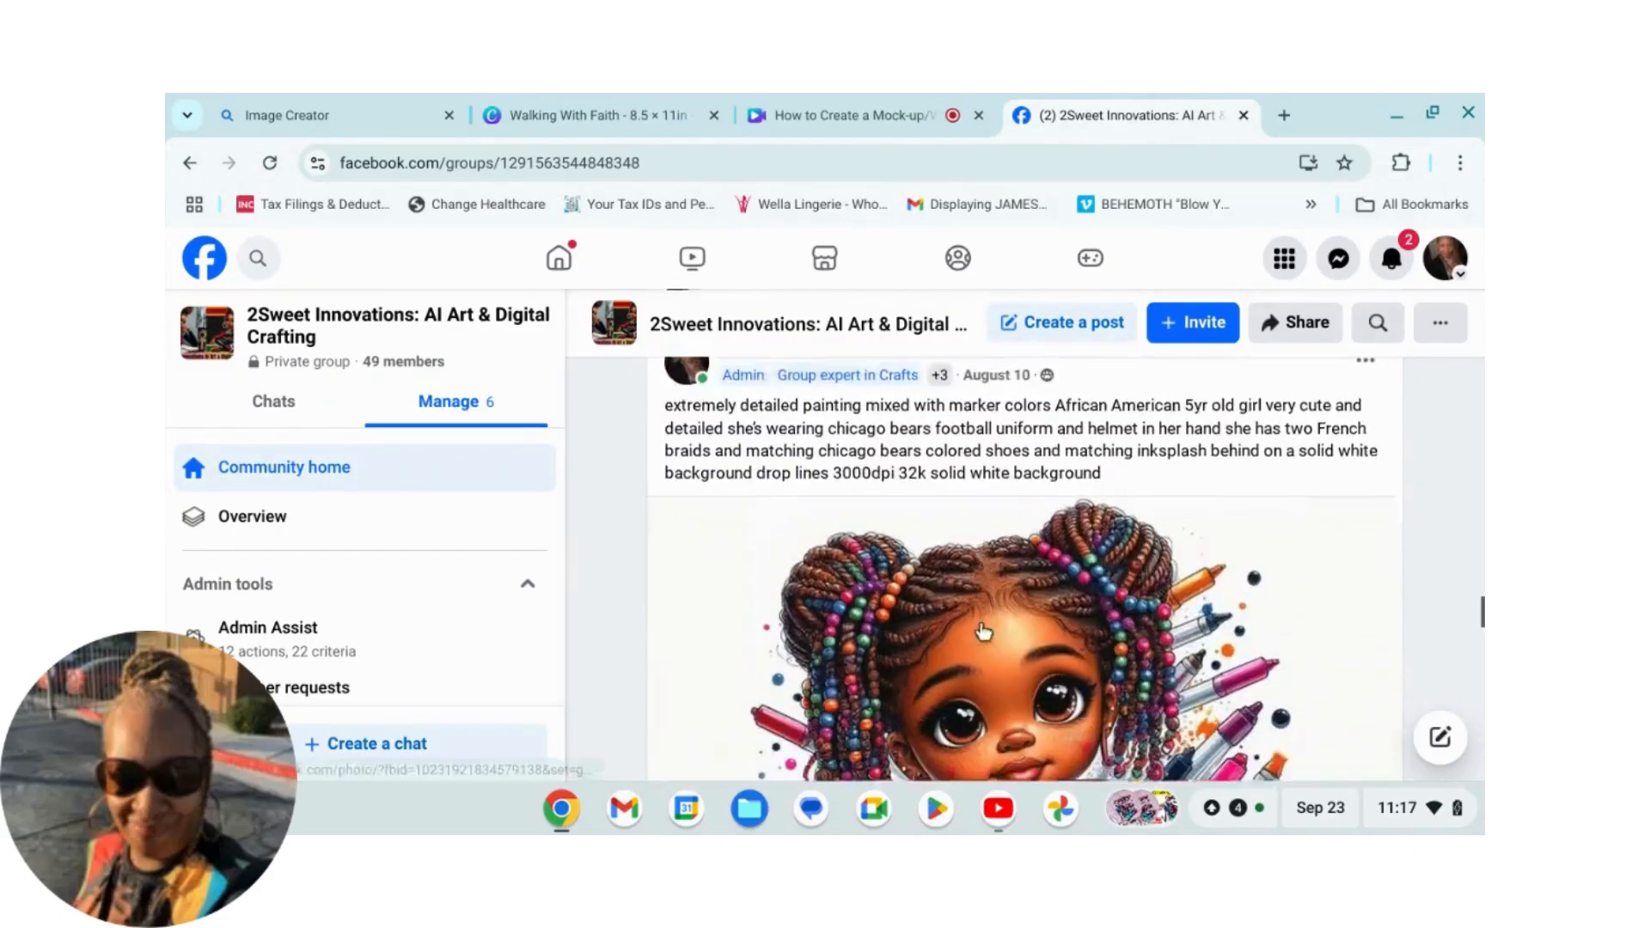
scroll(1004, 621, "down", 2)
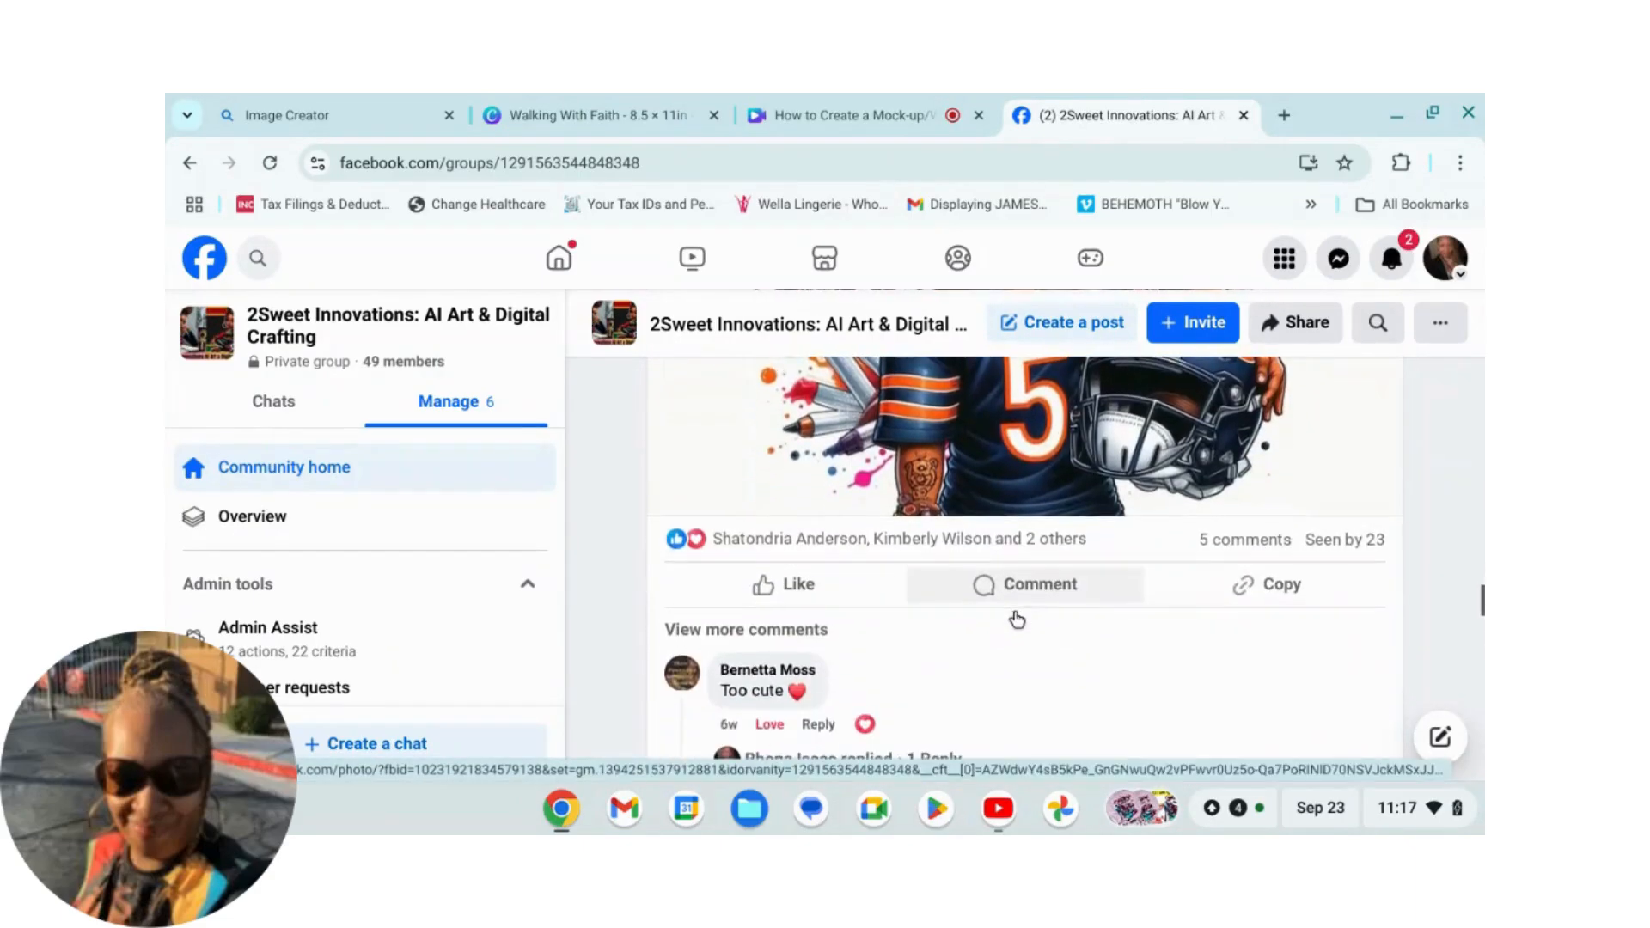
scroll(1004, 615, "down", 12)
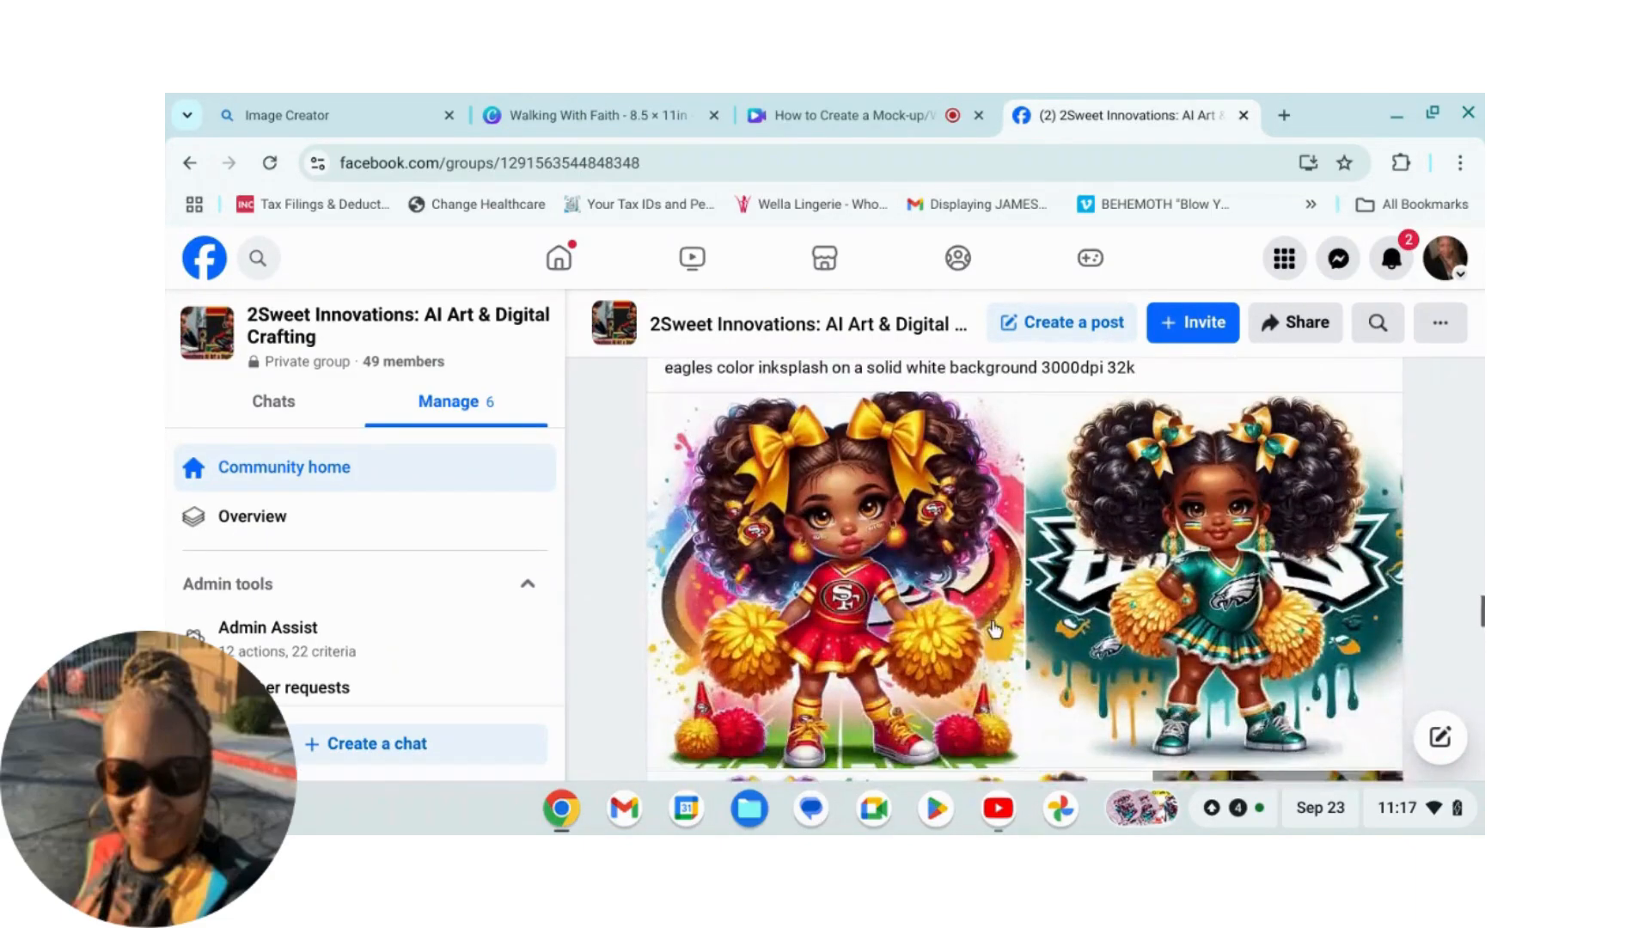
scroll(982, 625, "down", 8)
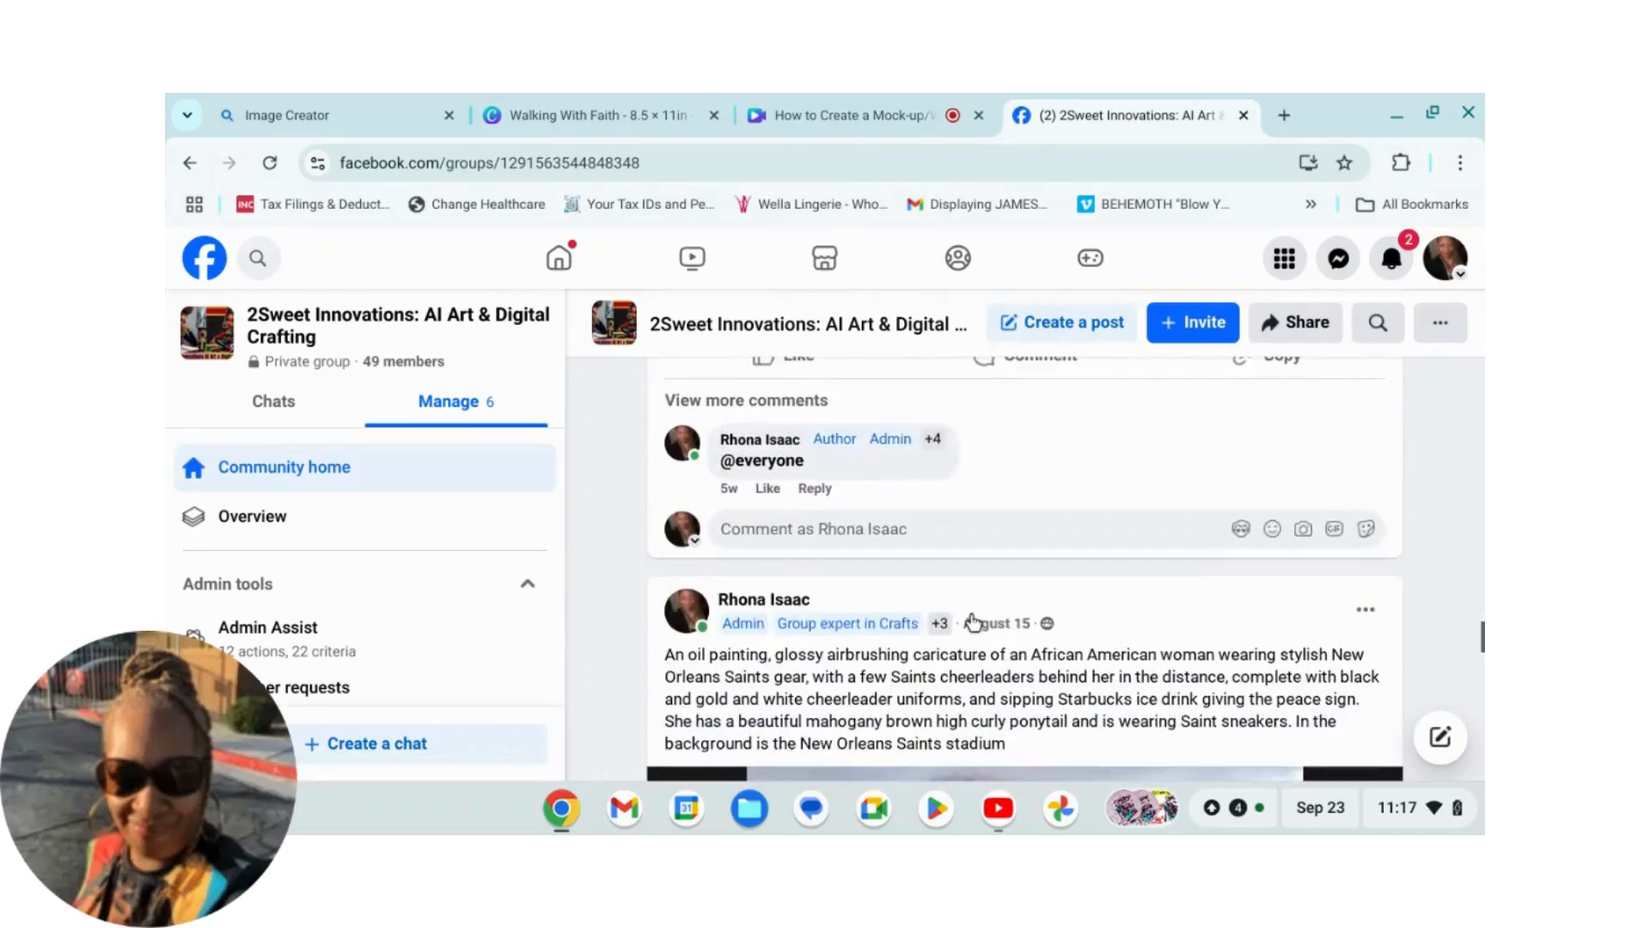
scroll(972, 625, "down", 10)
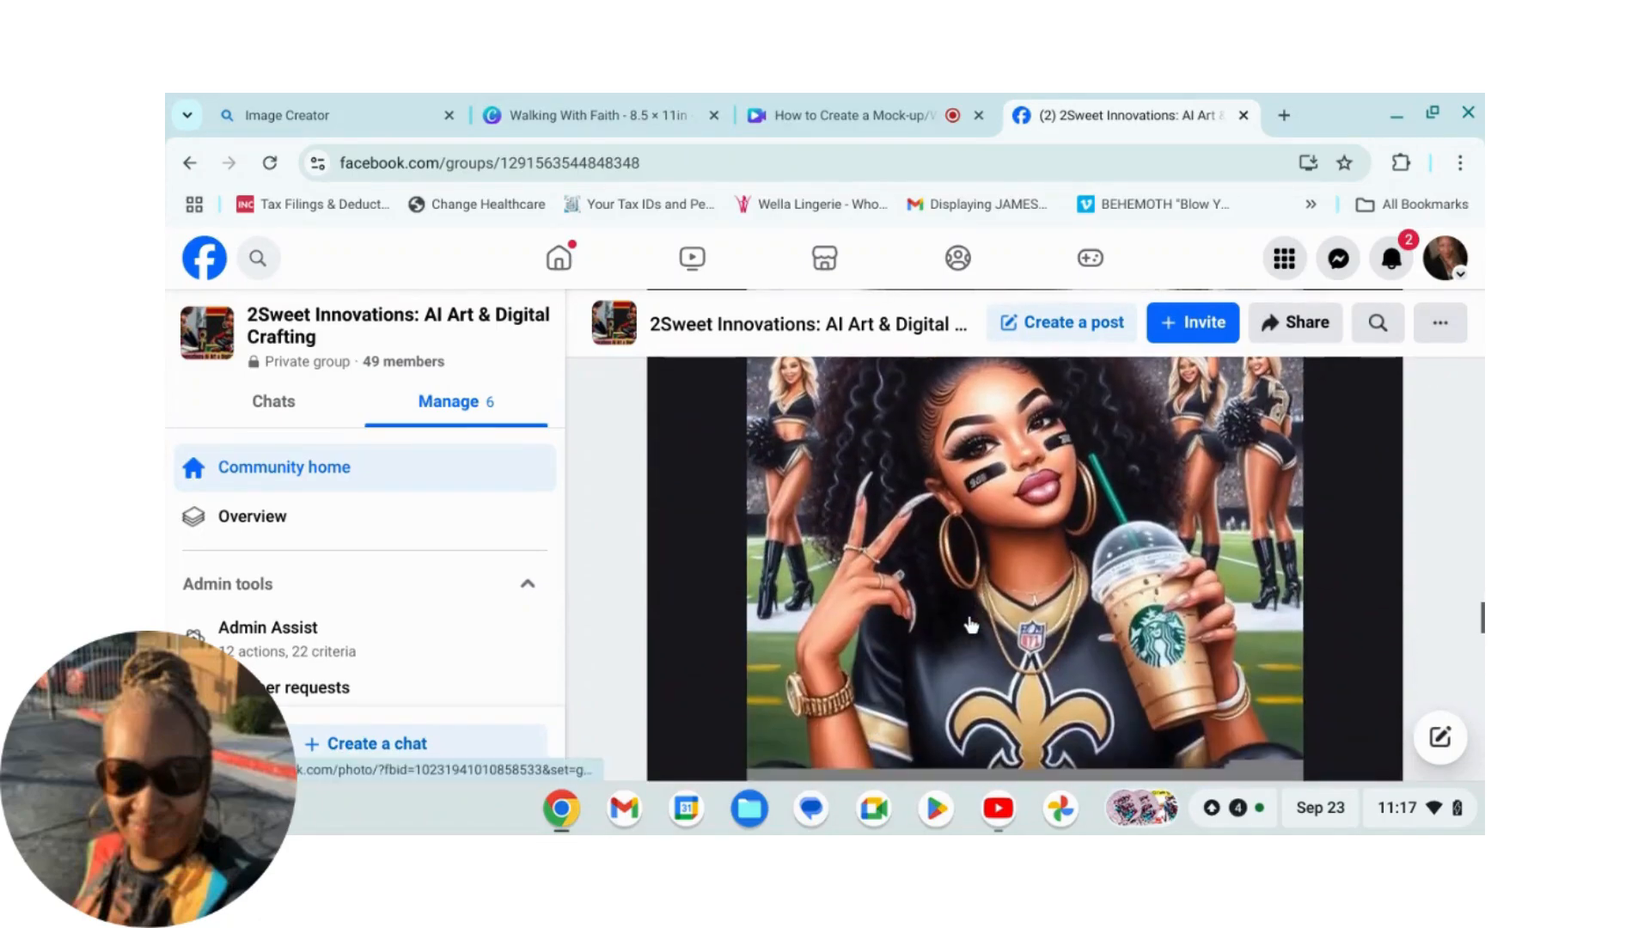
scroll(972, 613, "down", 10)
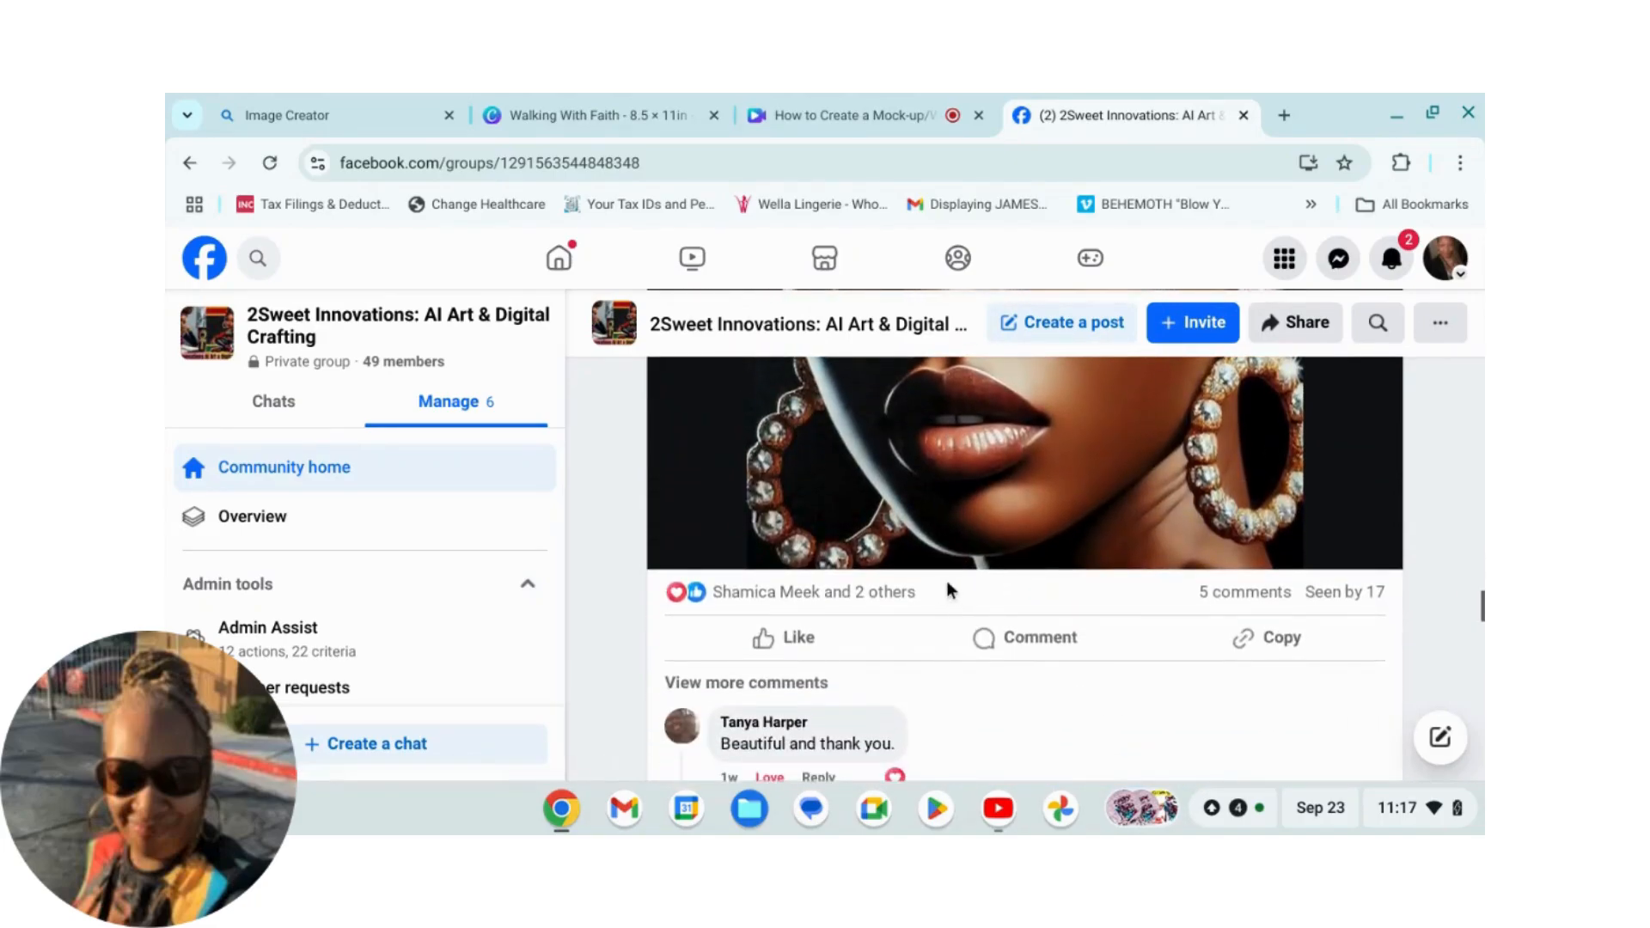
scroll(950, 593, "down", 7)
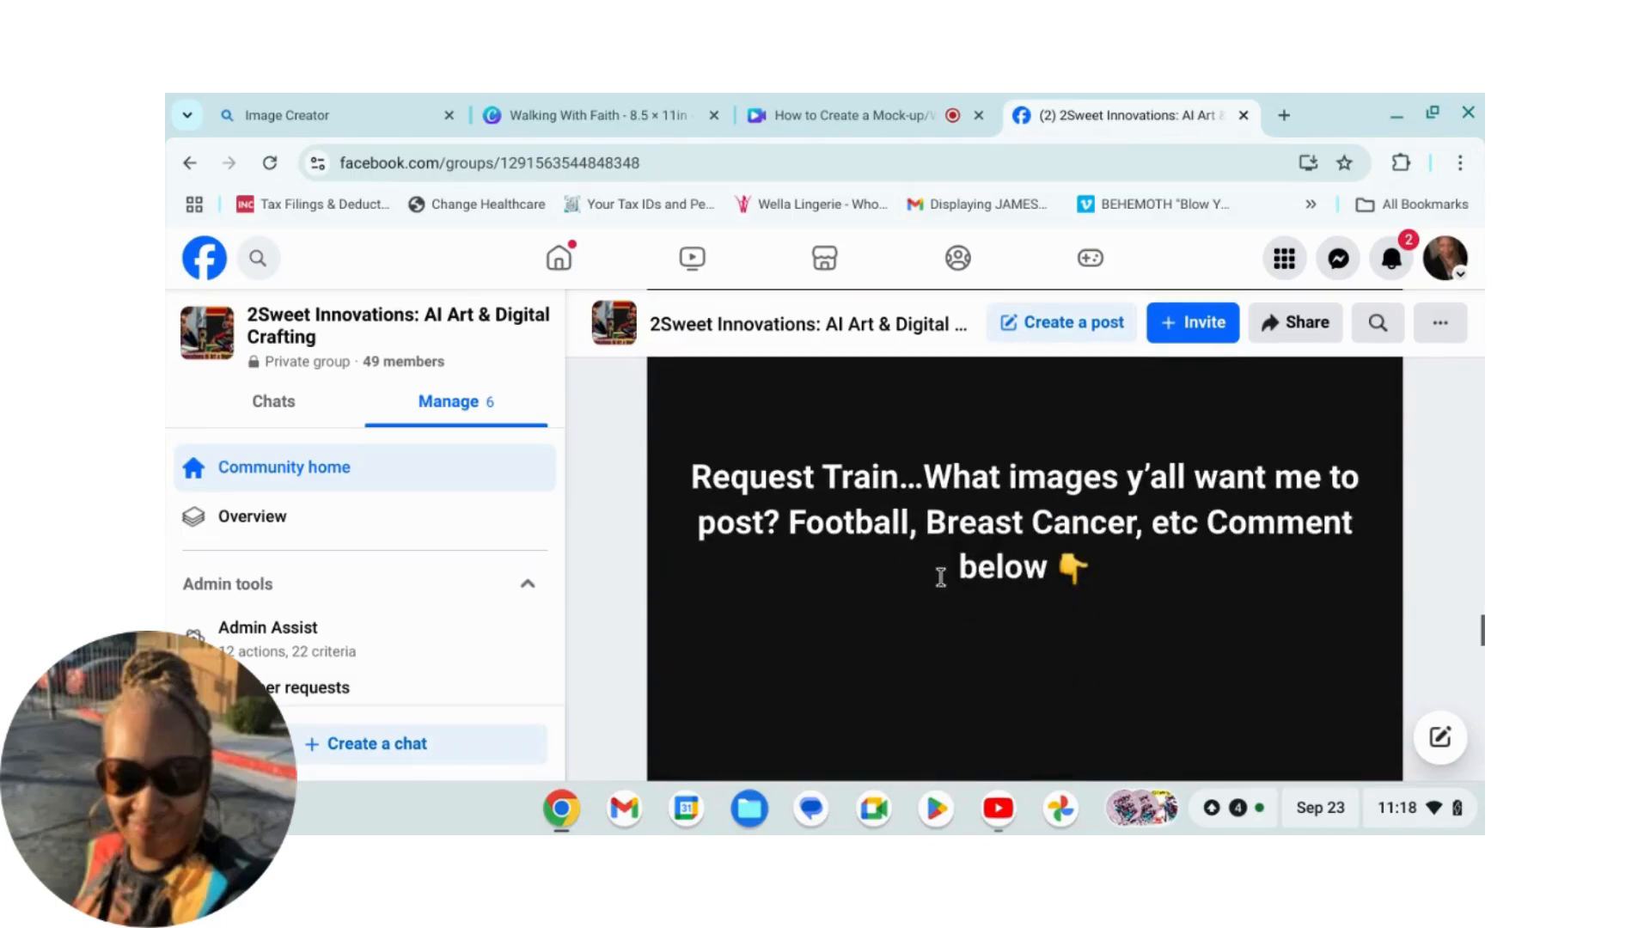
scroll(937, 576, "down", 10)
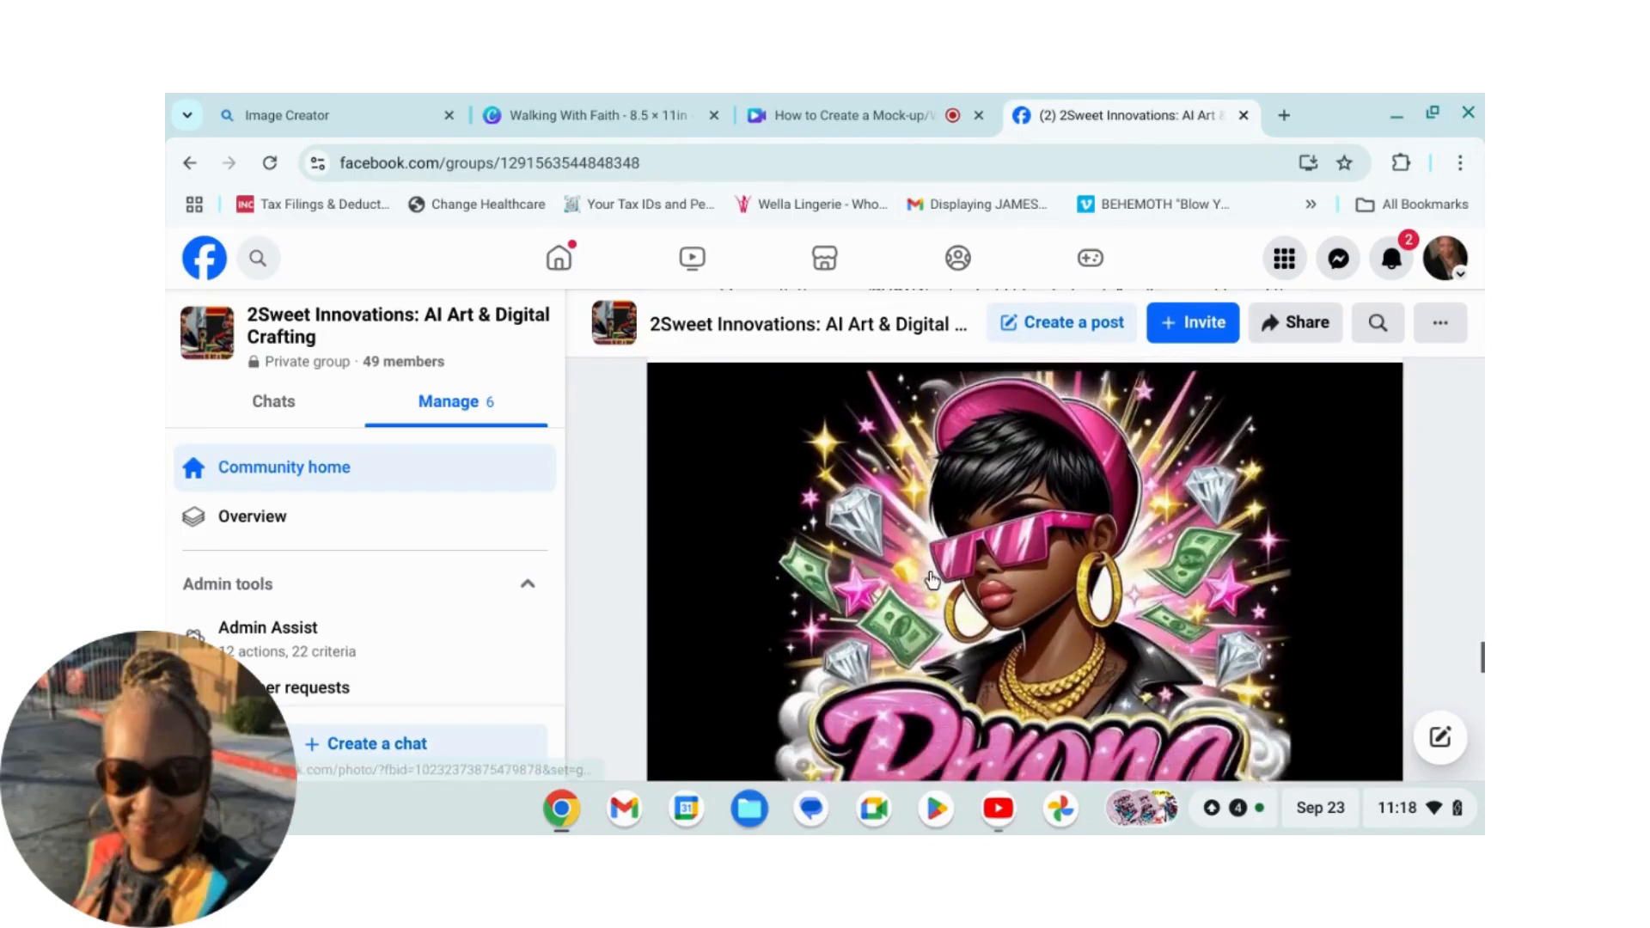
scroll(931, 580, "down", 2)
left_click(799, 121)
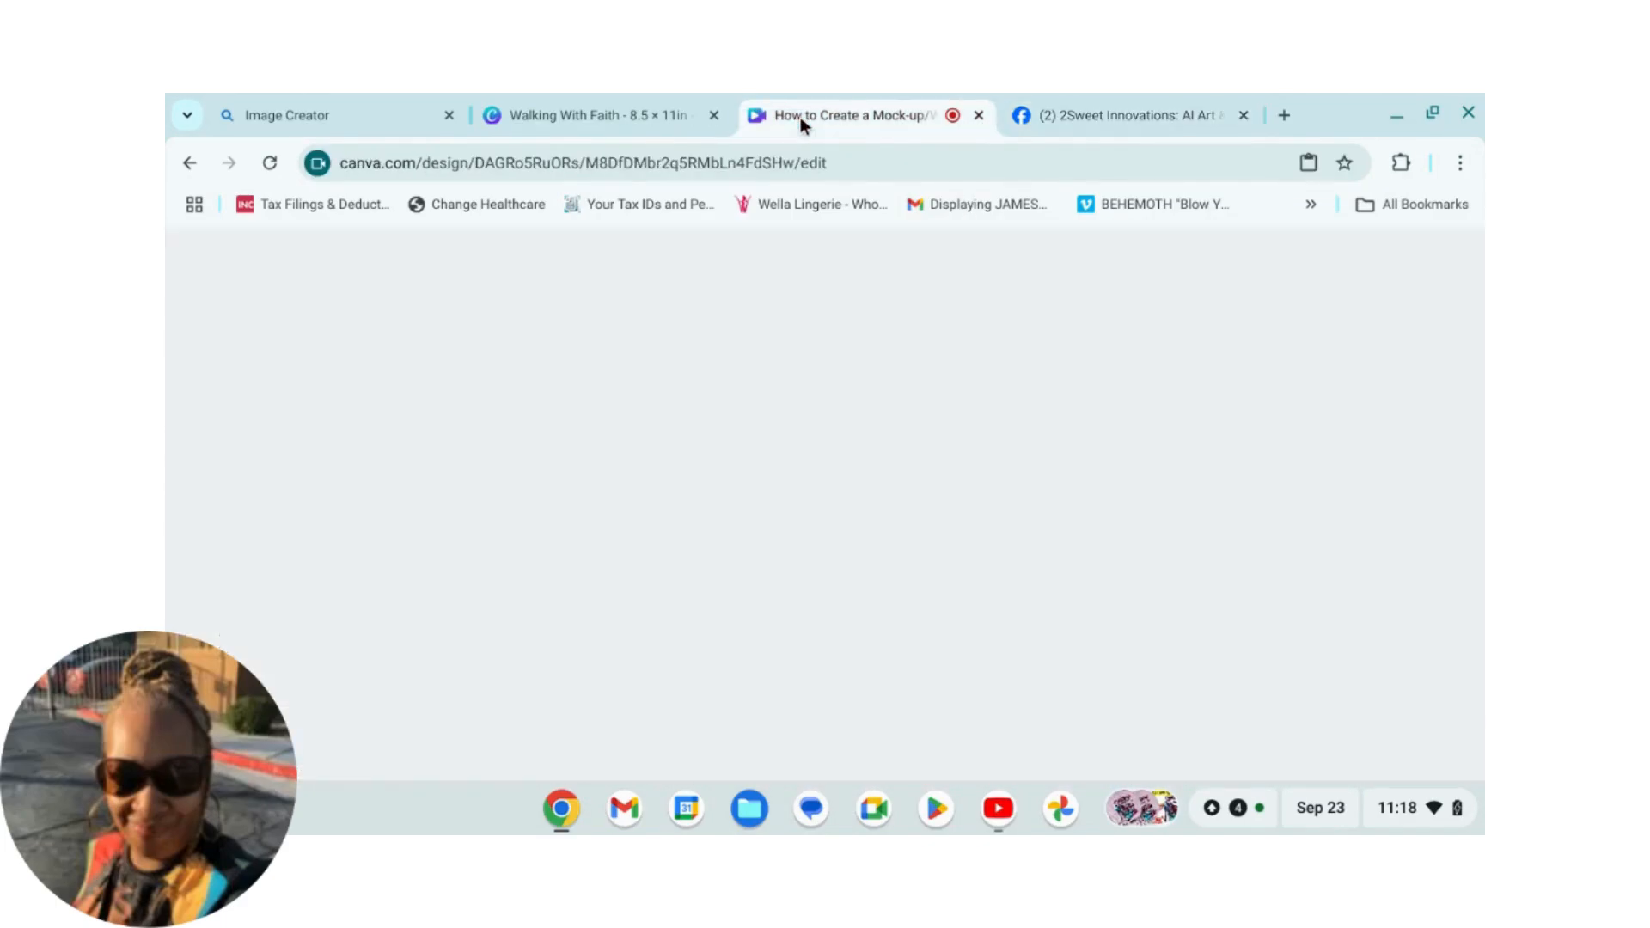